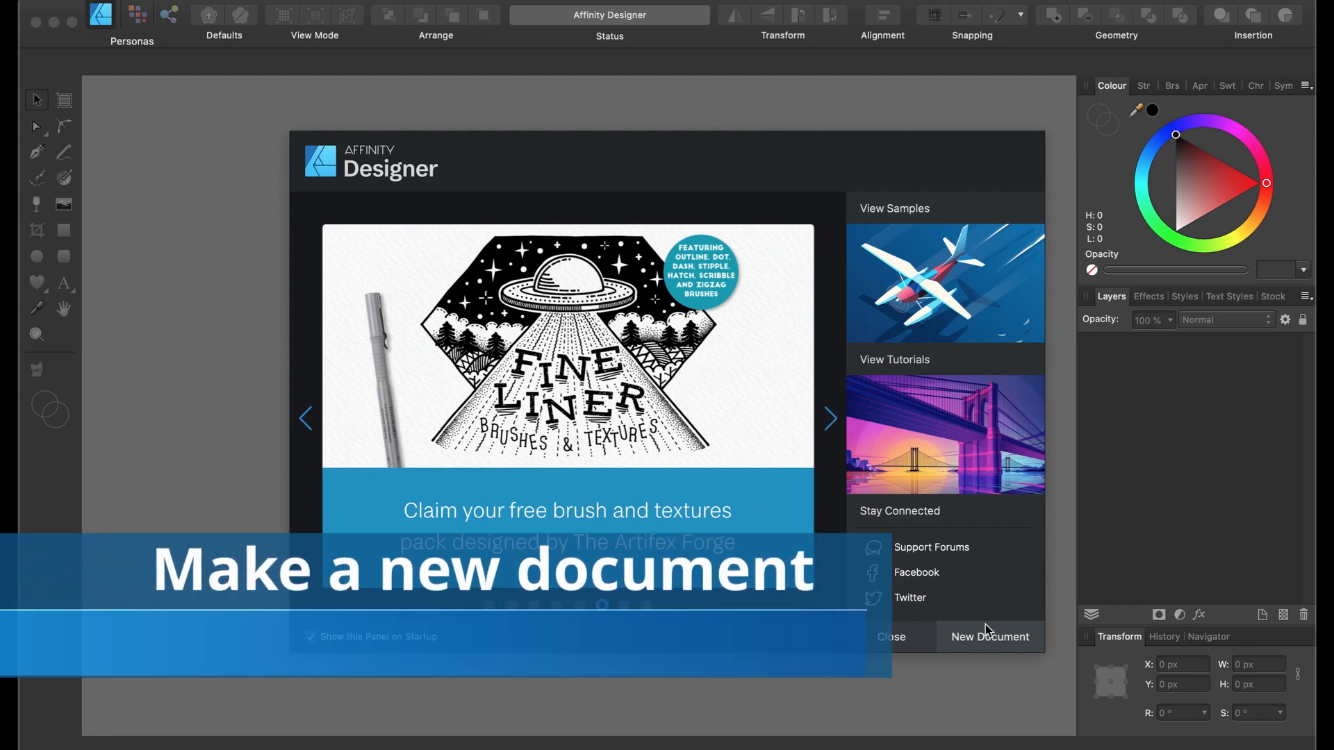
# Create a new document from the Web preset FHD 1080p, 1920 x 1080 px.
pyautogui.click(904, 636)
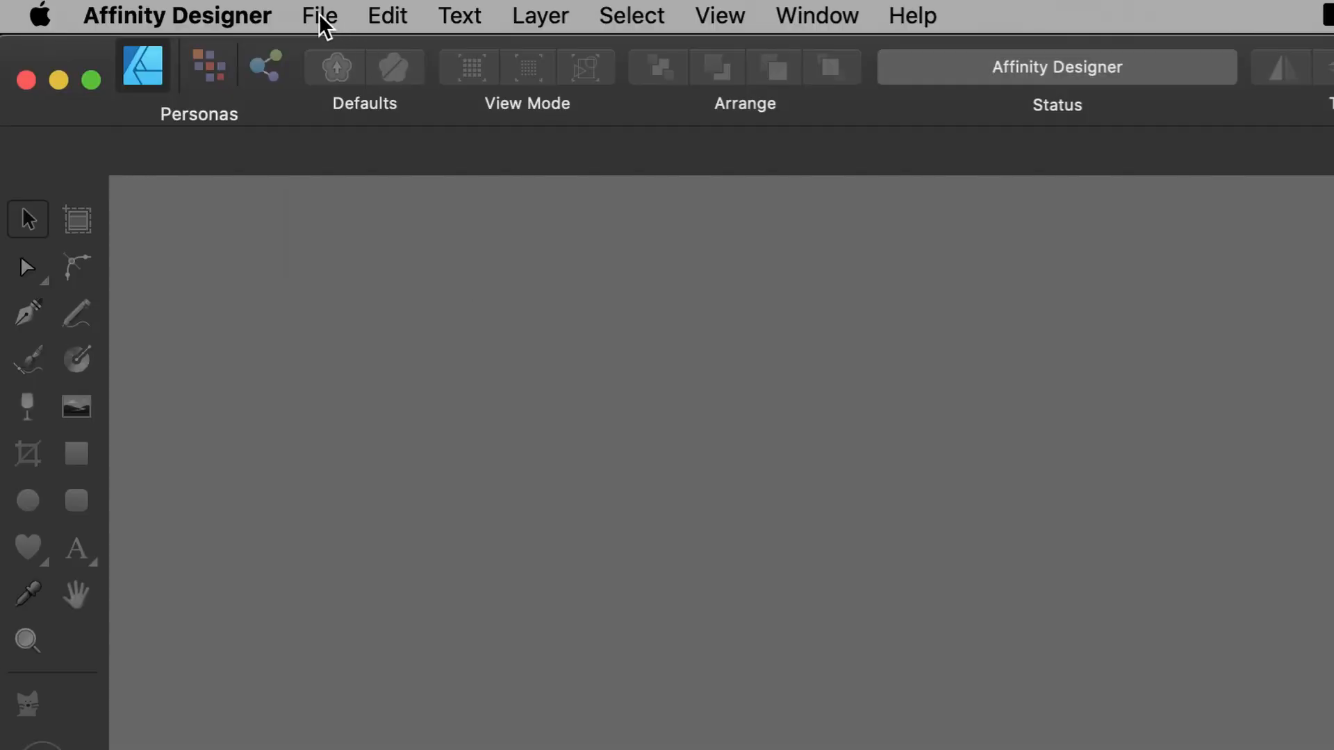
pyautogui.click(321, 19)
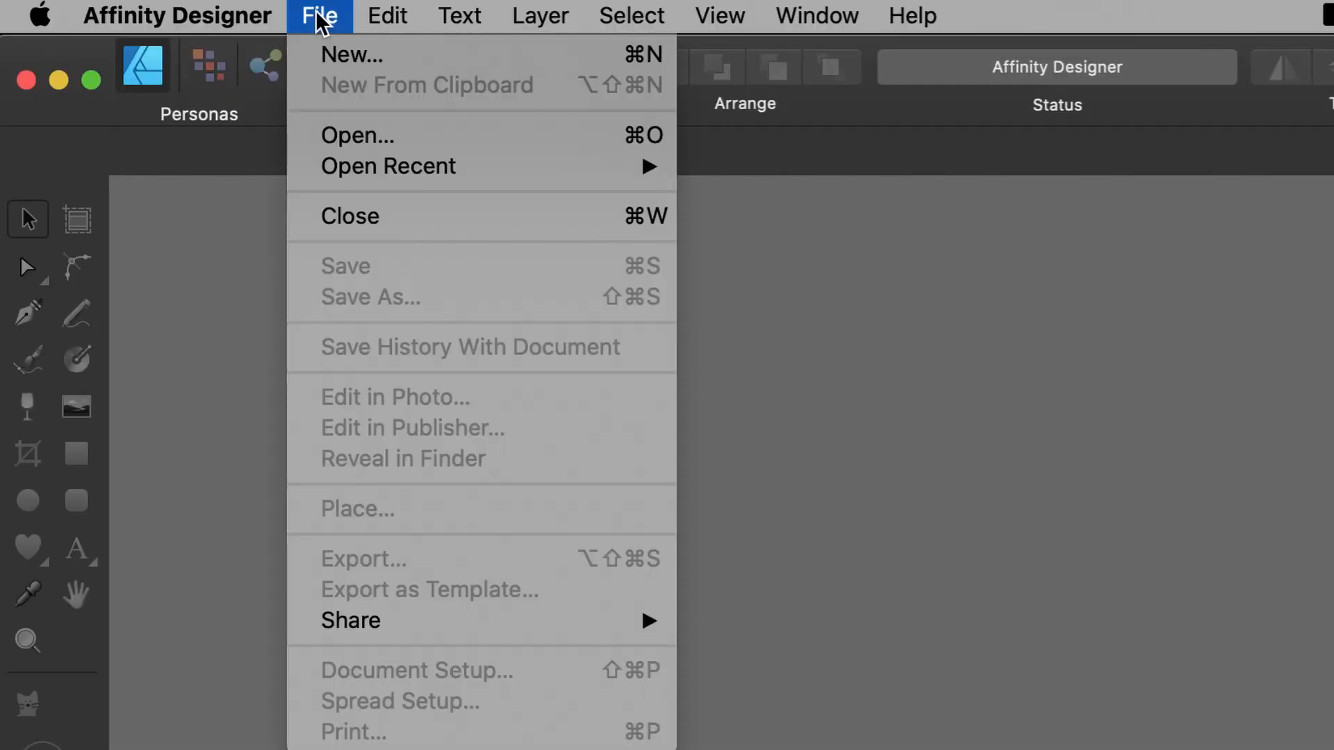
pyautogui.click(334, 57)
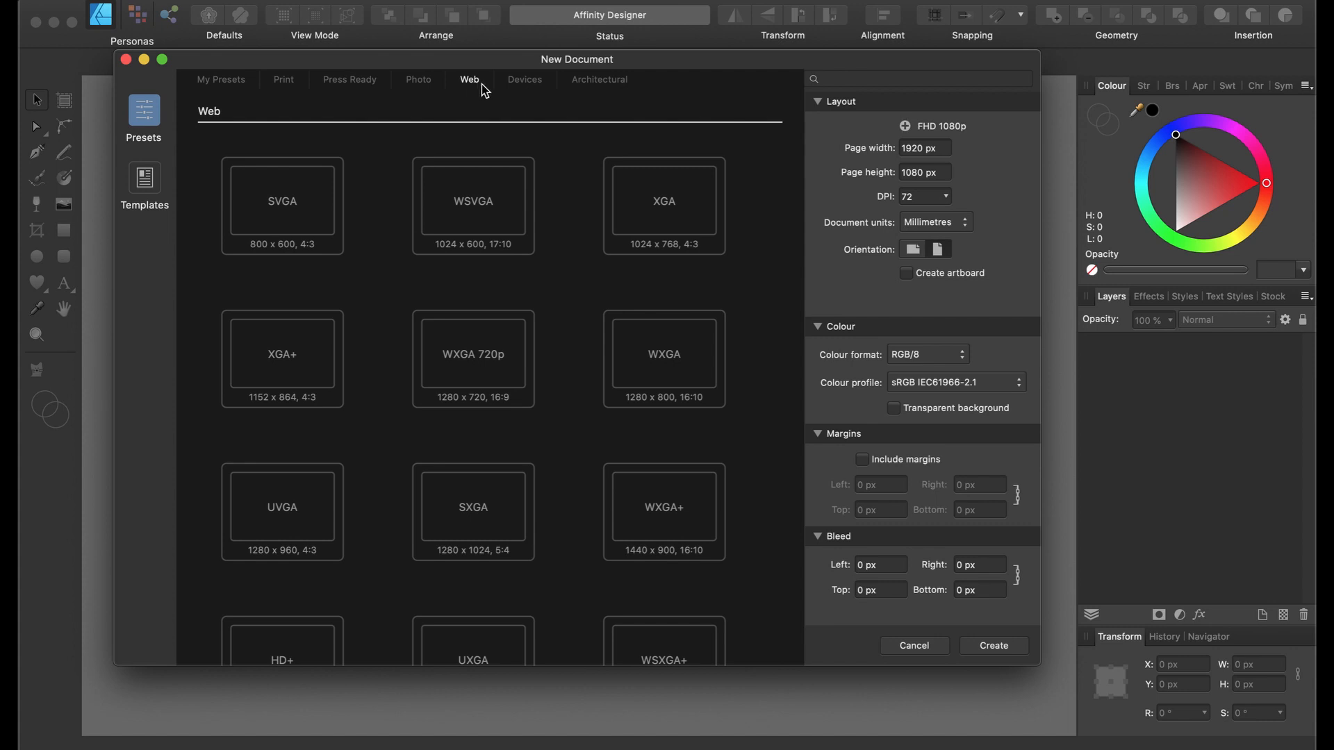
pyautogui.scroll(-5, 364, 366)
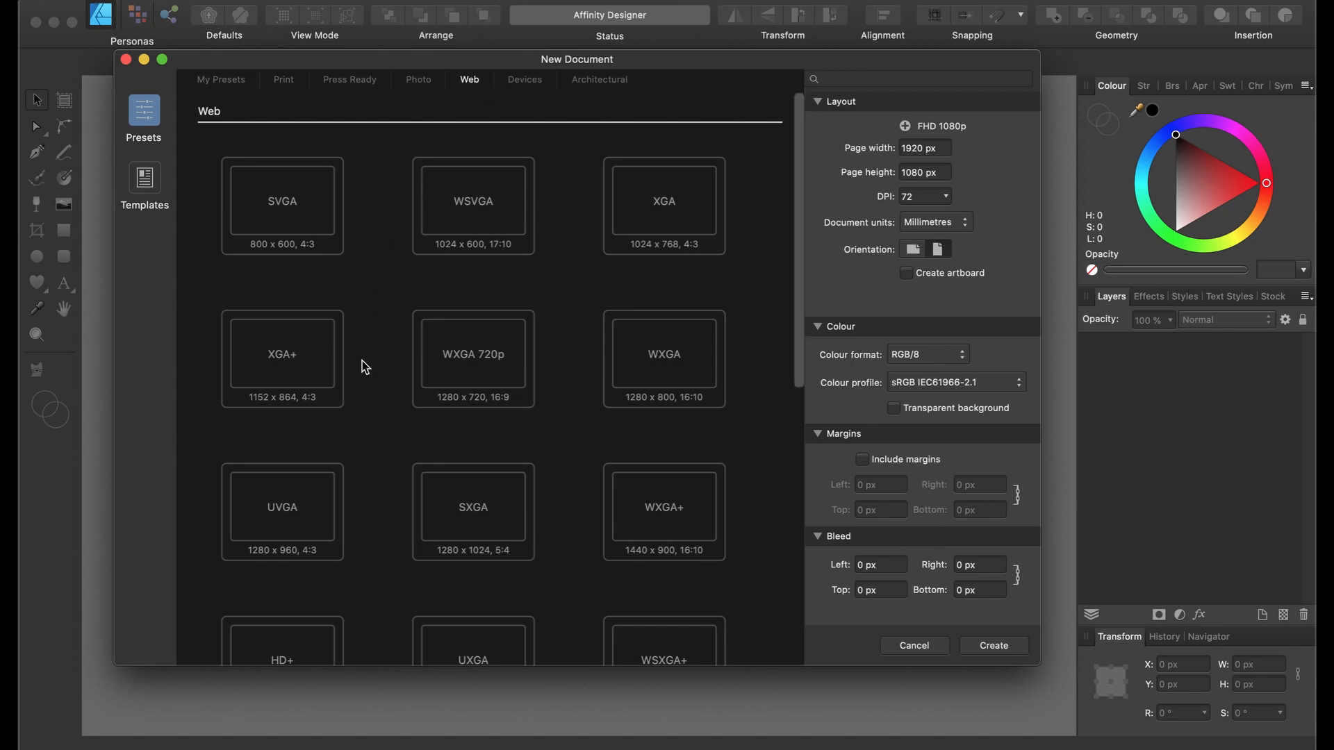
pyautogui.scroll(-5, 364, 366)
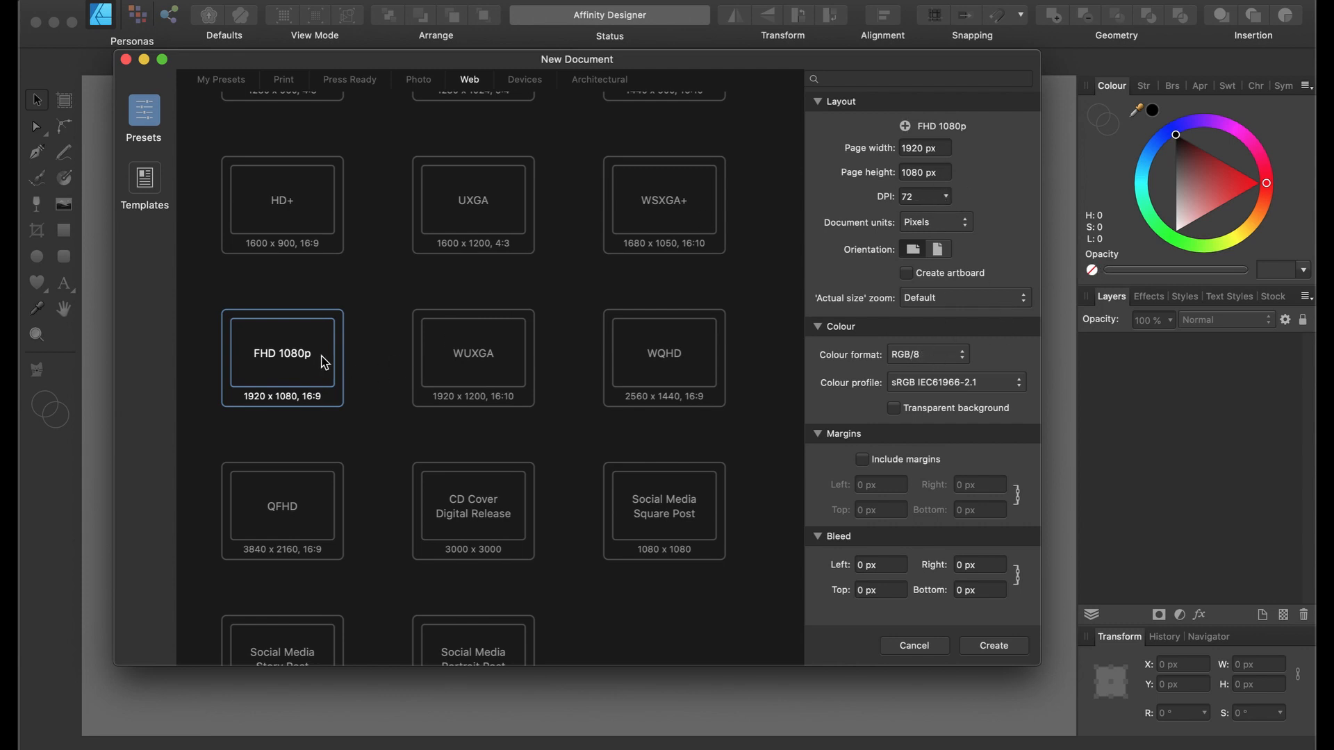
pyautogui.doubleClick(287, 360)
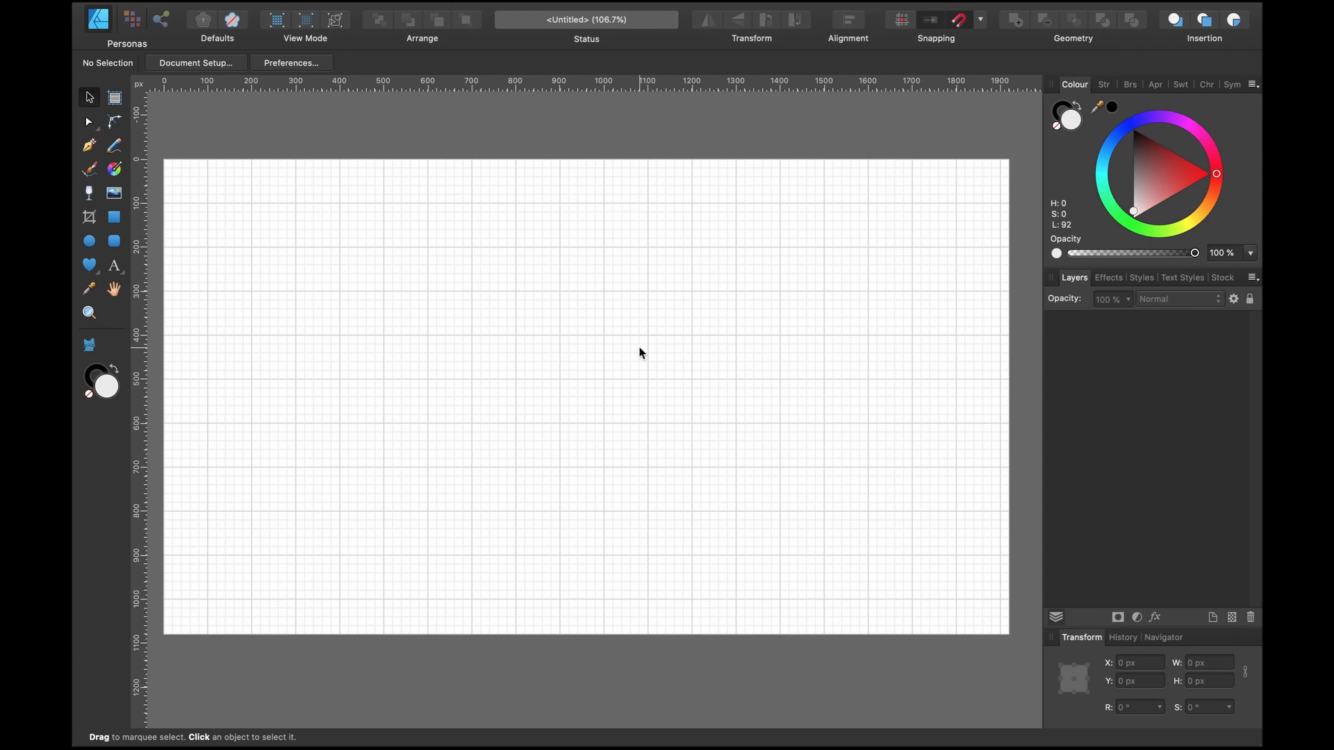
# Hide the document grid and show it again on the page.
pyautogui.press('super+apostrophe')
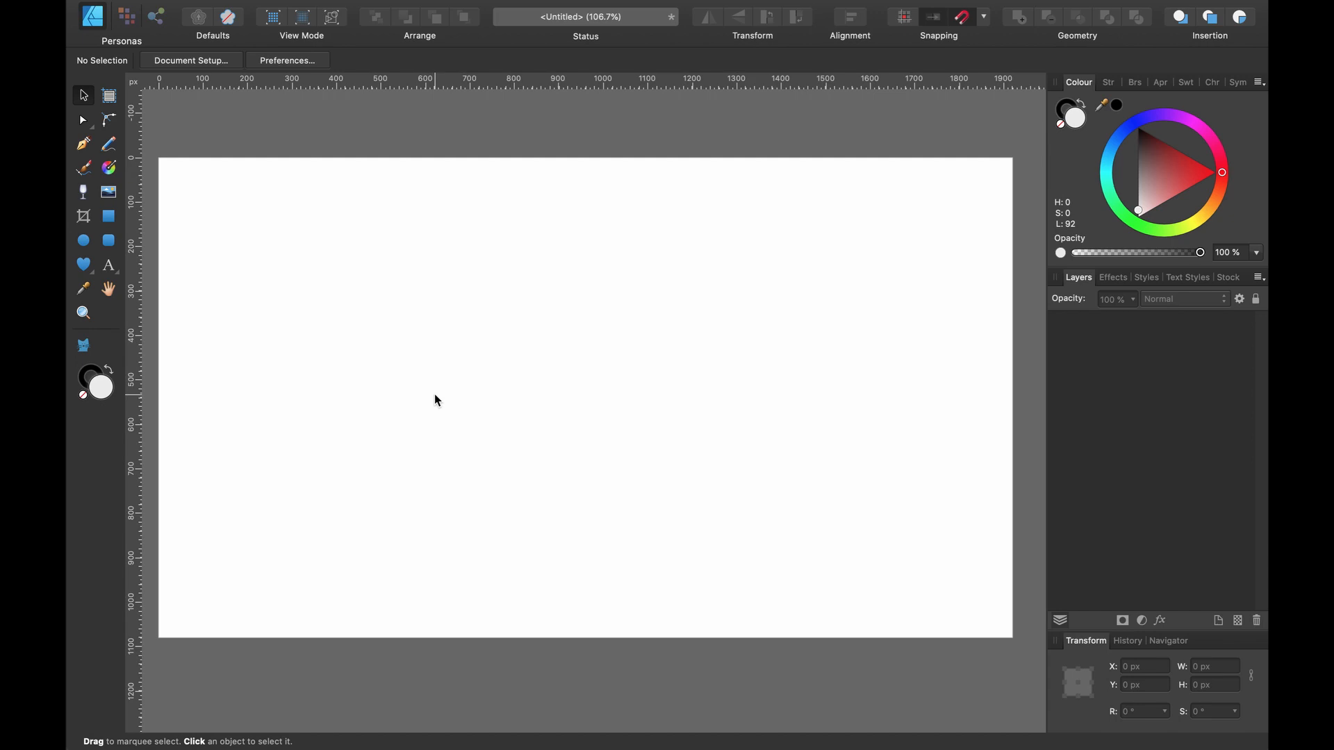
pyautogui.moveTo(437, 5)
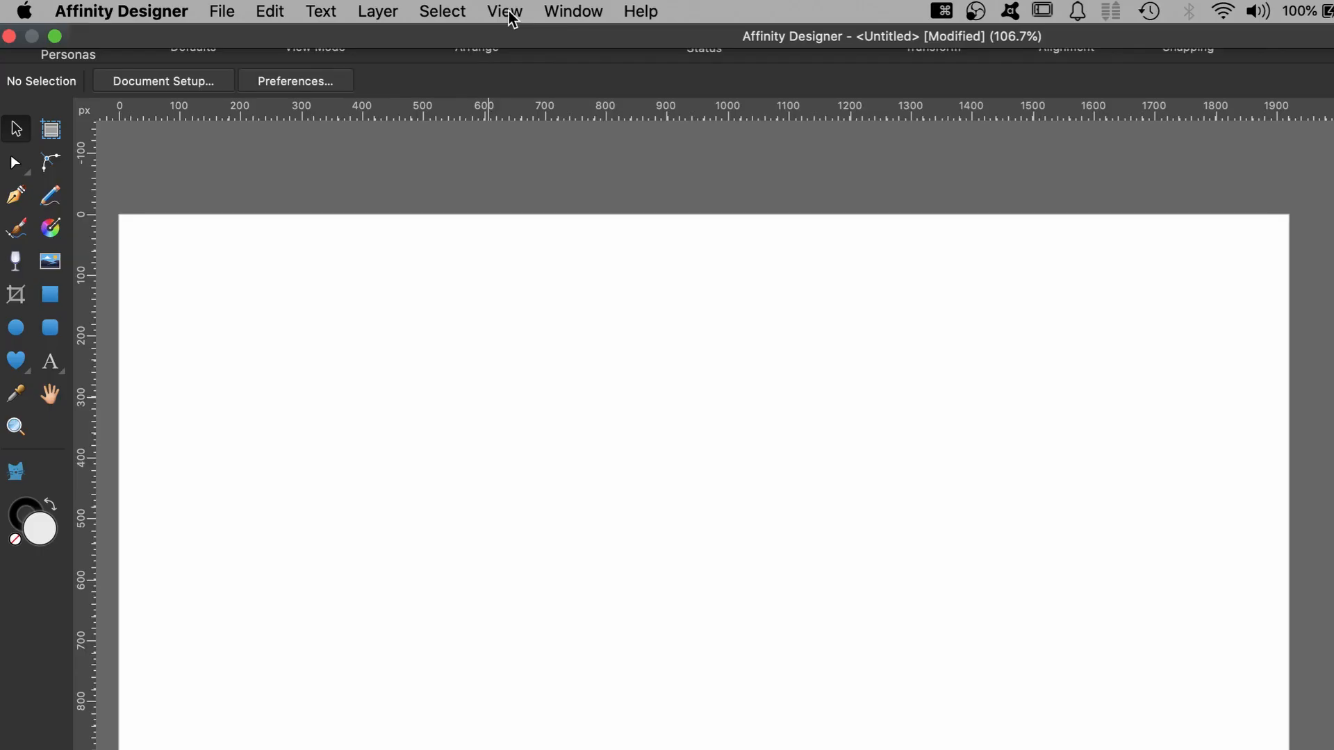
pyautogui.click(505, 11)
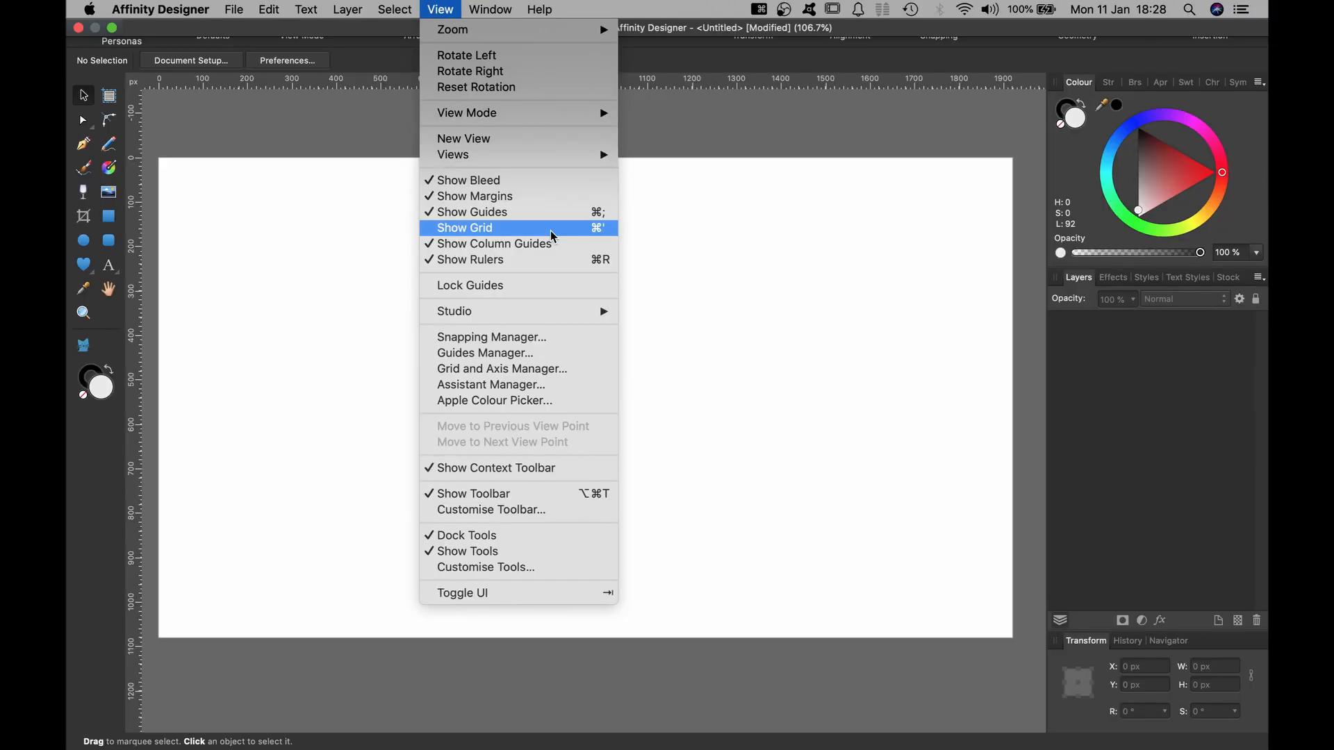
pyautogui.click(551, 232)
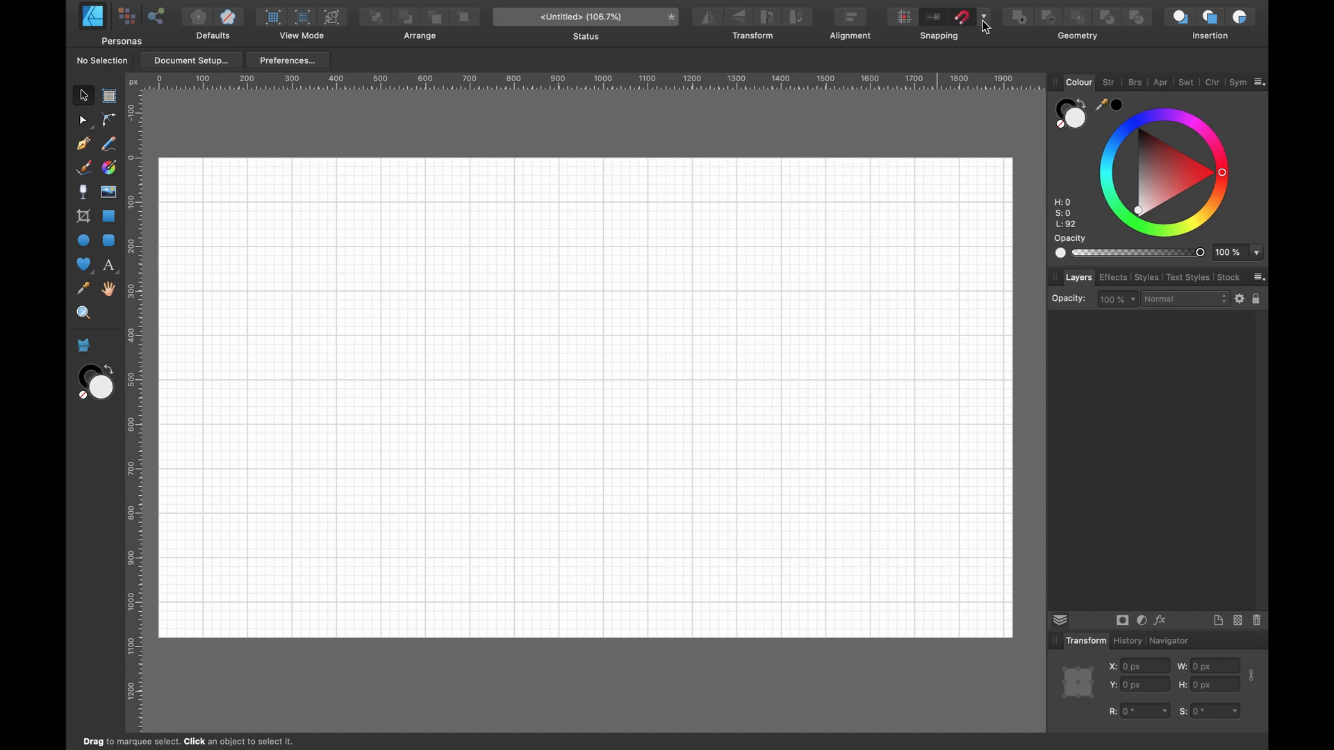
# Review the snapping options and test how the Pen tool snaps to the grid intersections.
pyautogui.click(984, 22)
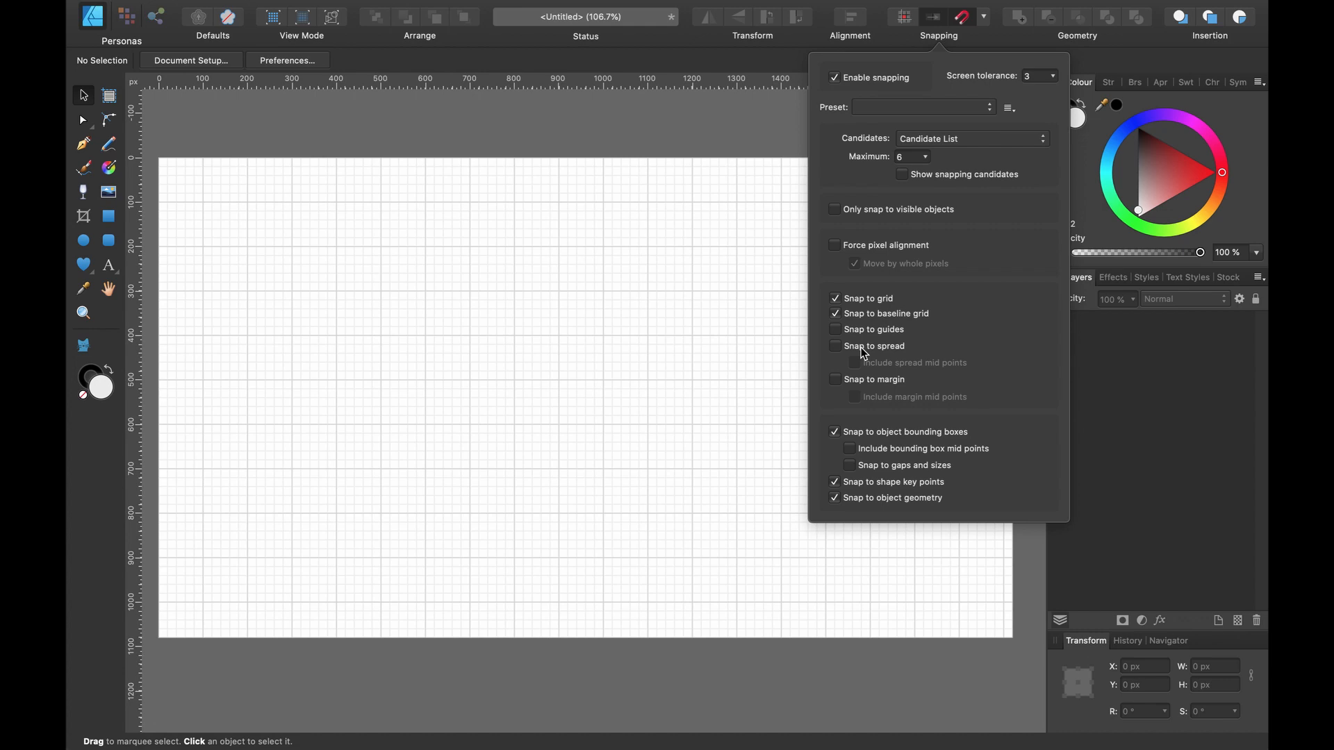
pyautogui.click(765, 121)
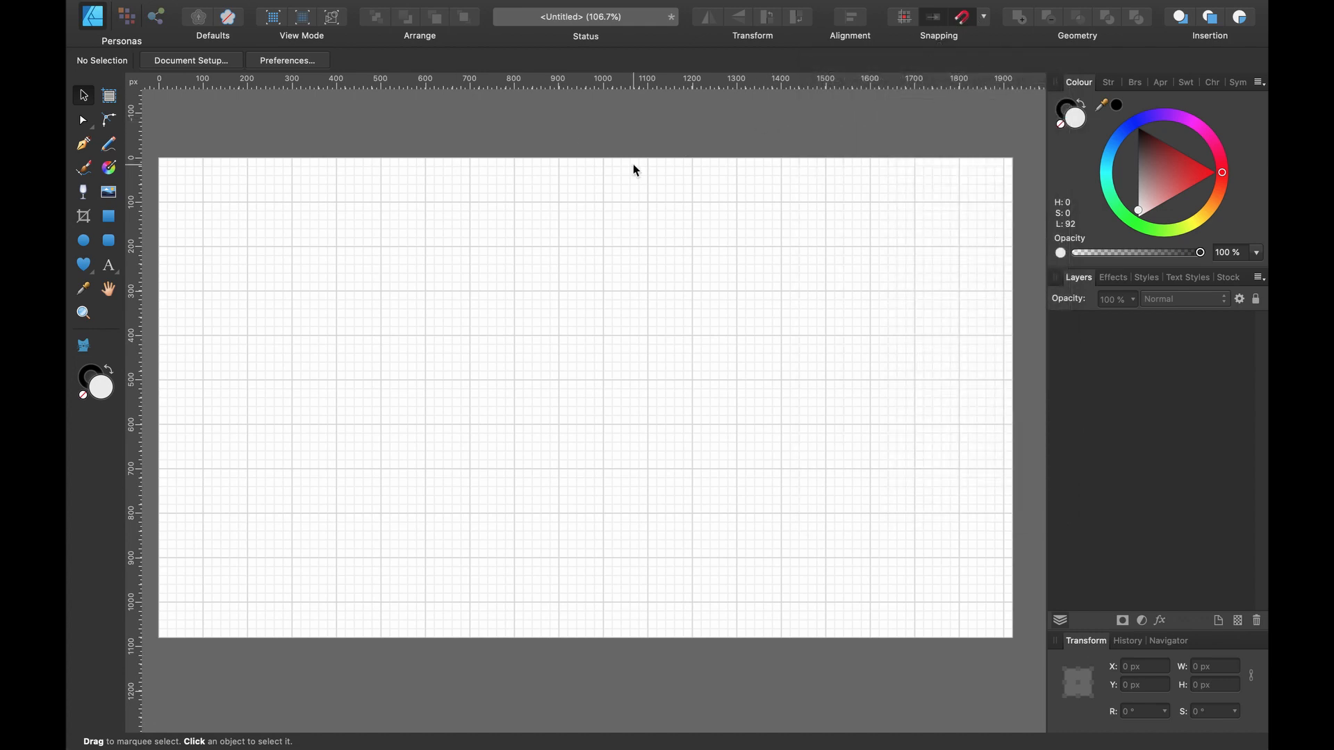
pyautogui.press('p')
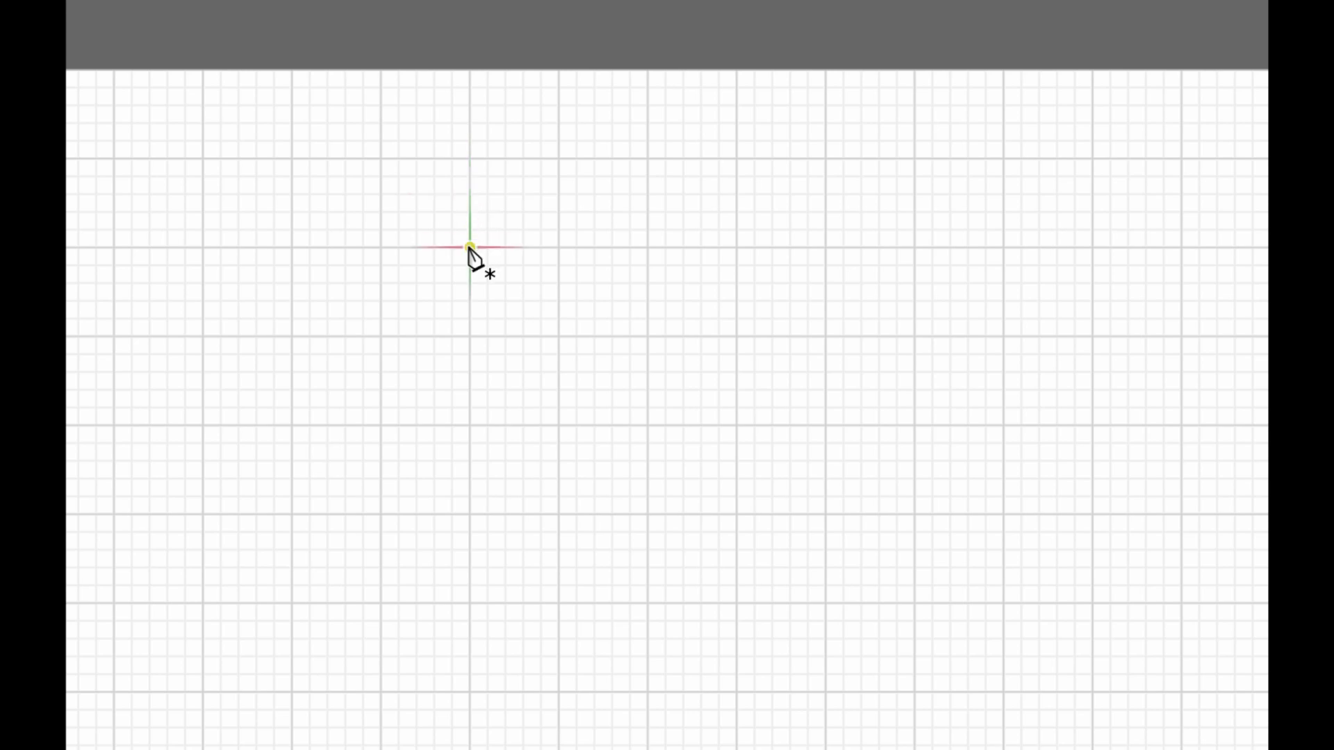
pyautogui.press('alt+super+8')
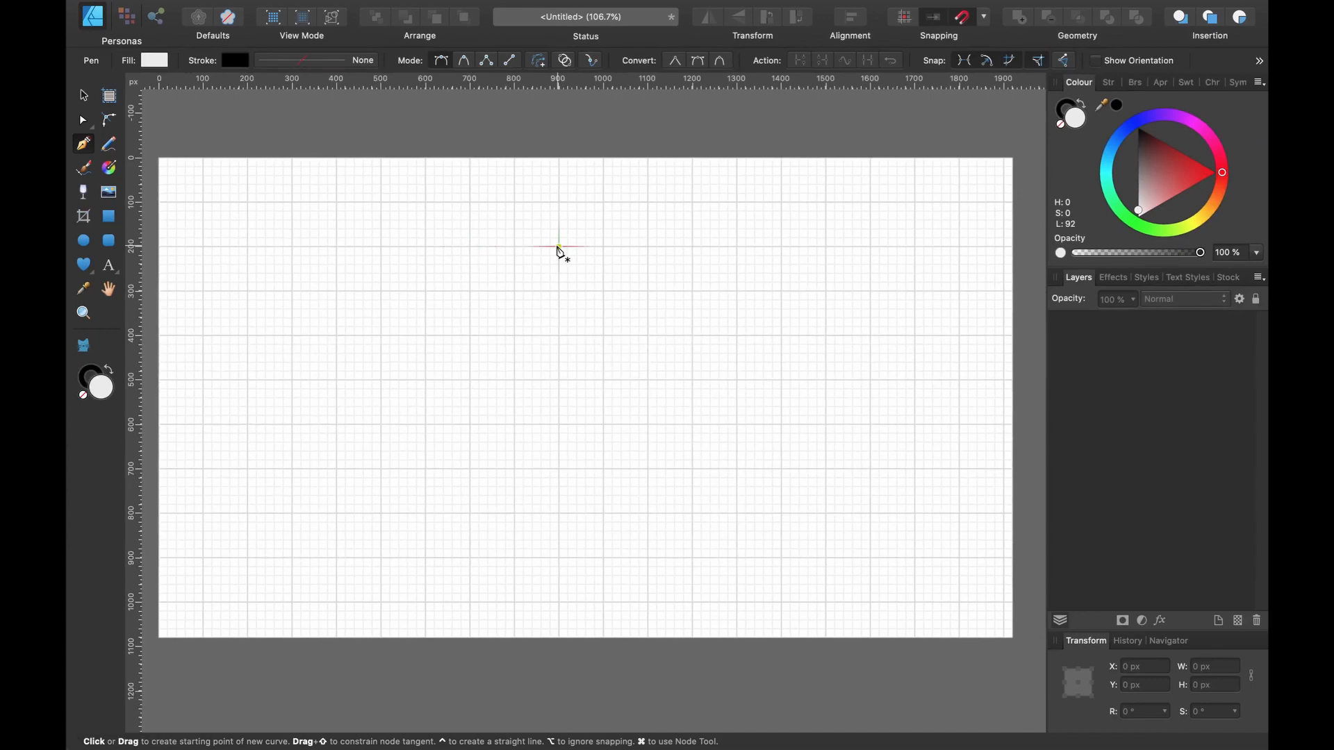
pyautogui.press('v')
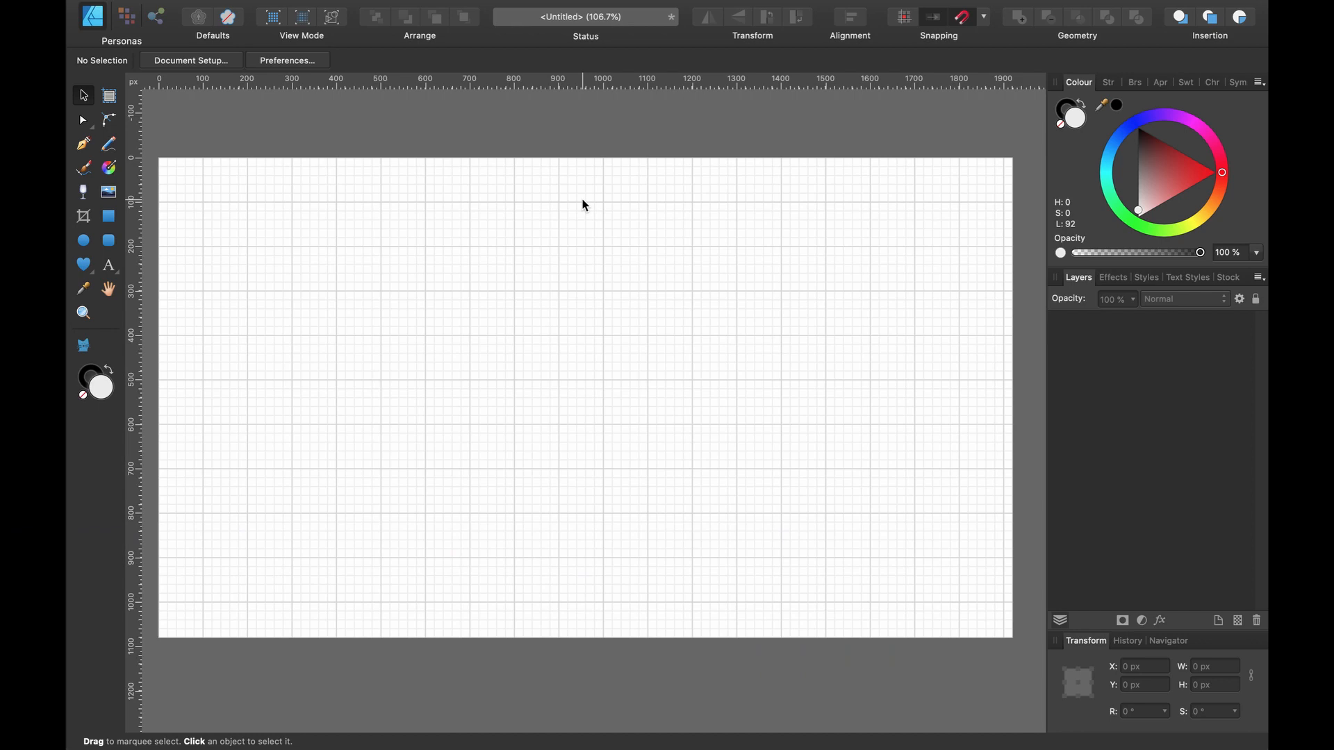
# Show the Isometric panel and convert the current grid to isometric, with the grid settings open beside the panel.
pyautogui.moveTo(548, 3)
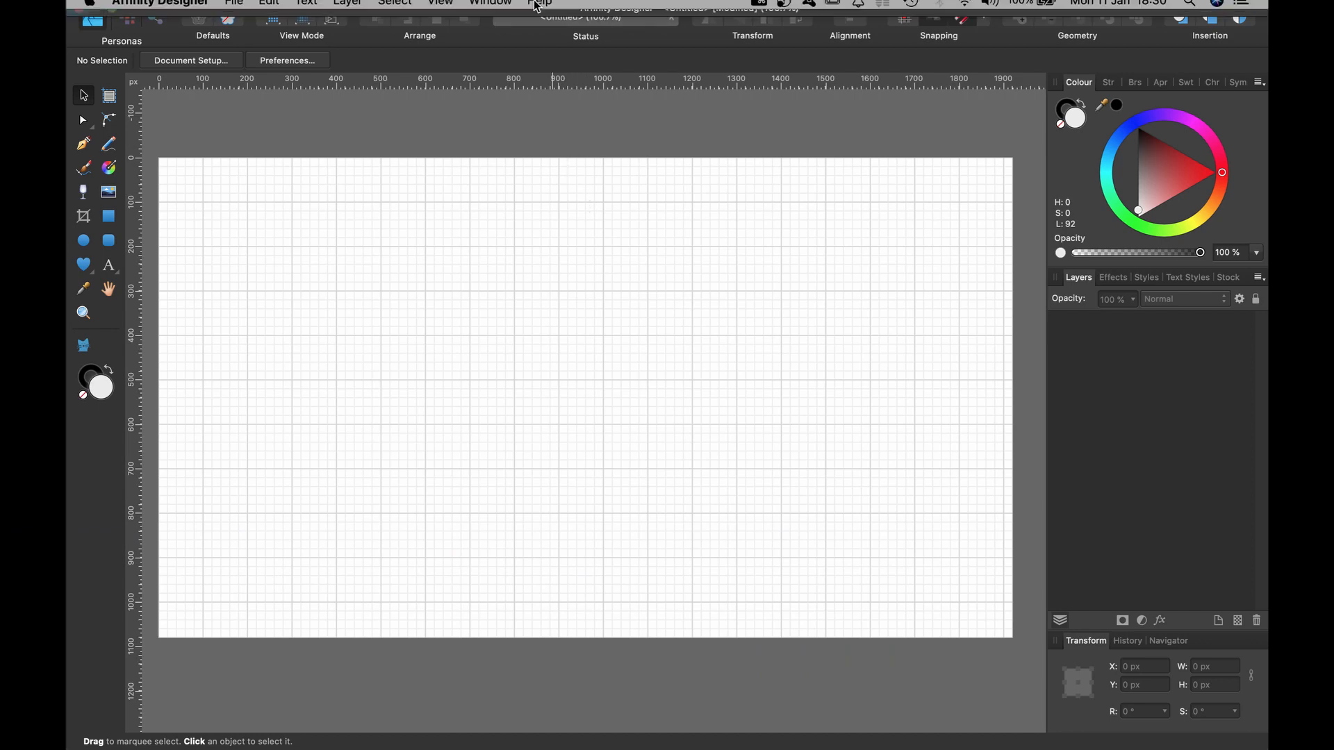
pyautogui.click(444, 10)
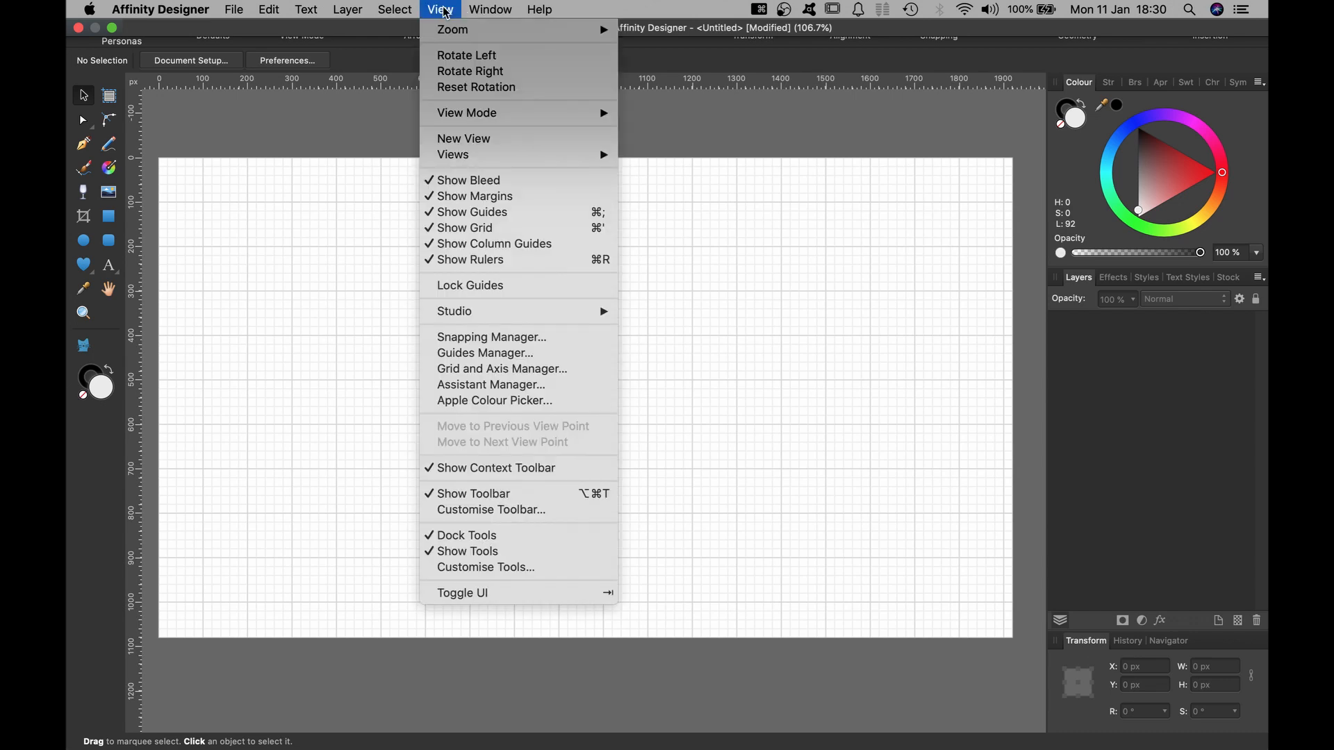
pyautogui.moveTo(510, 318)
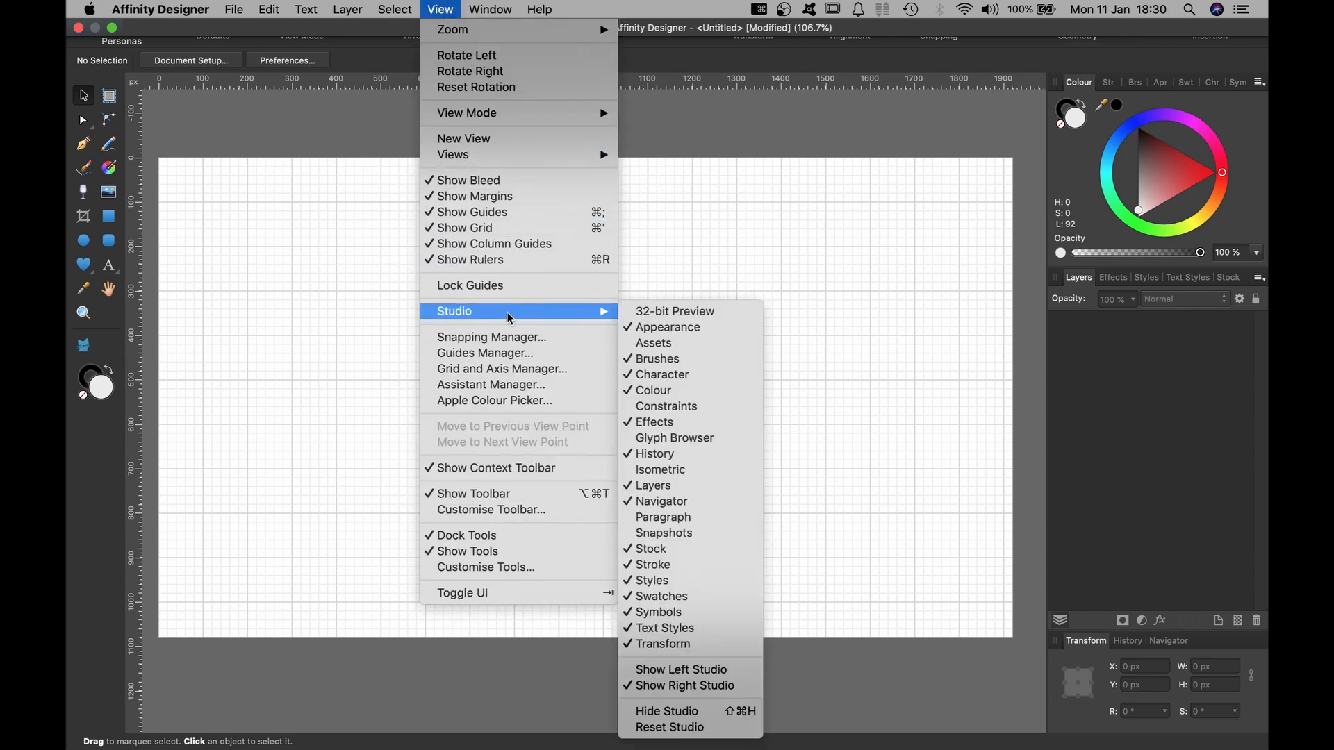
pyautogui.click(685, 471)
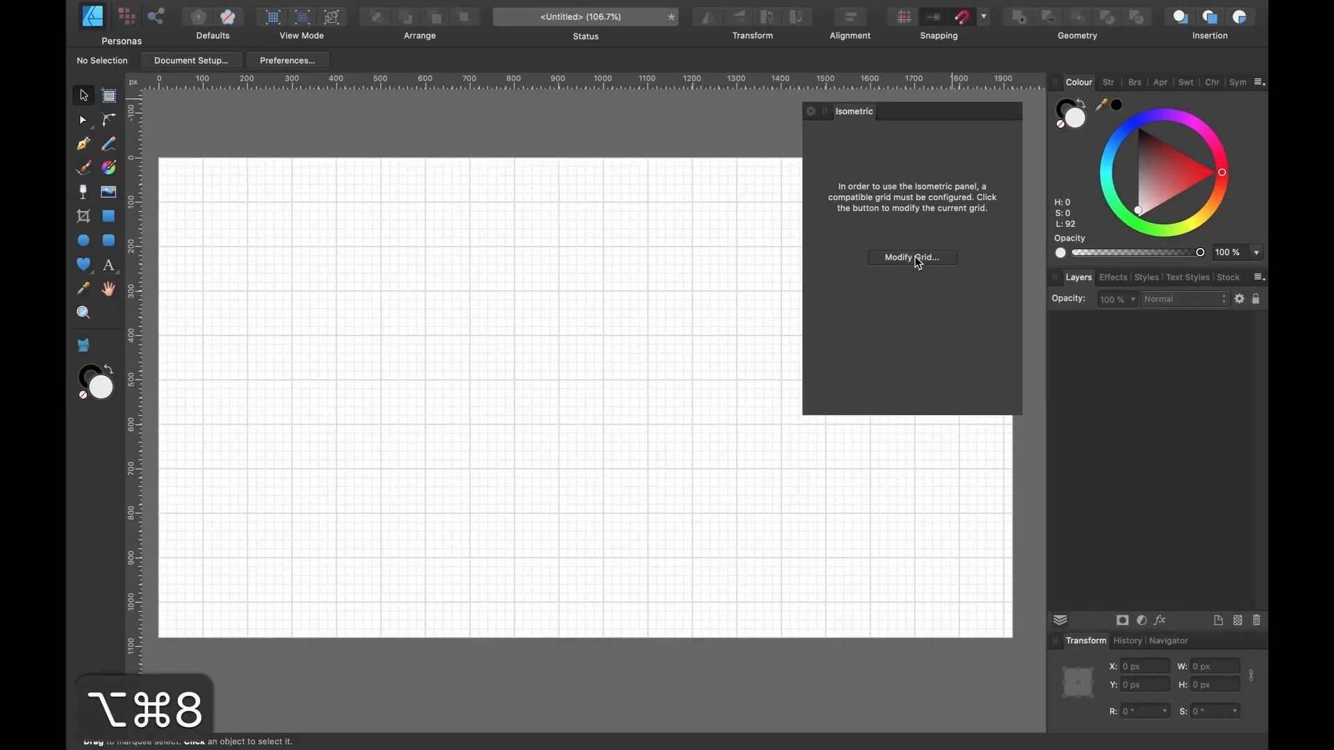
pyautogui.click(898, 403)
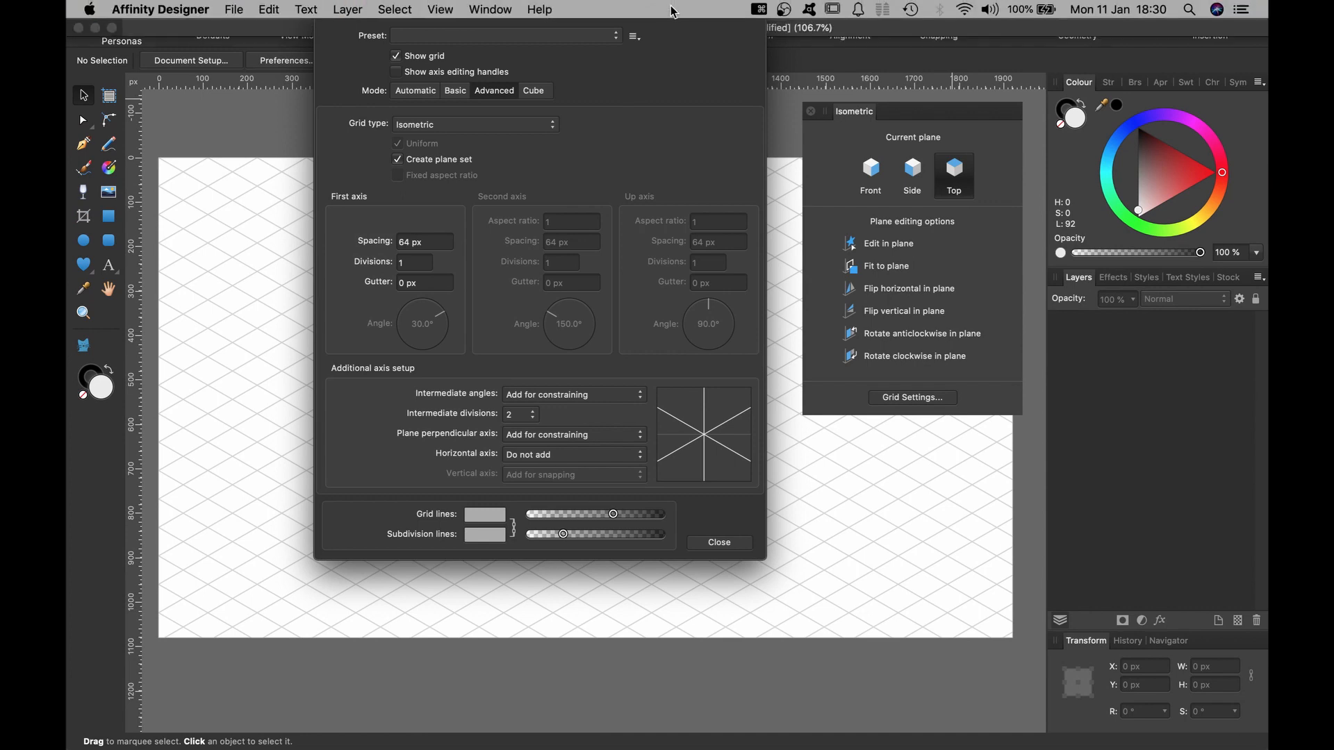
pyautogui.moveTo(665, 19); pyautogui.dragTo(637, 62)
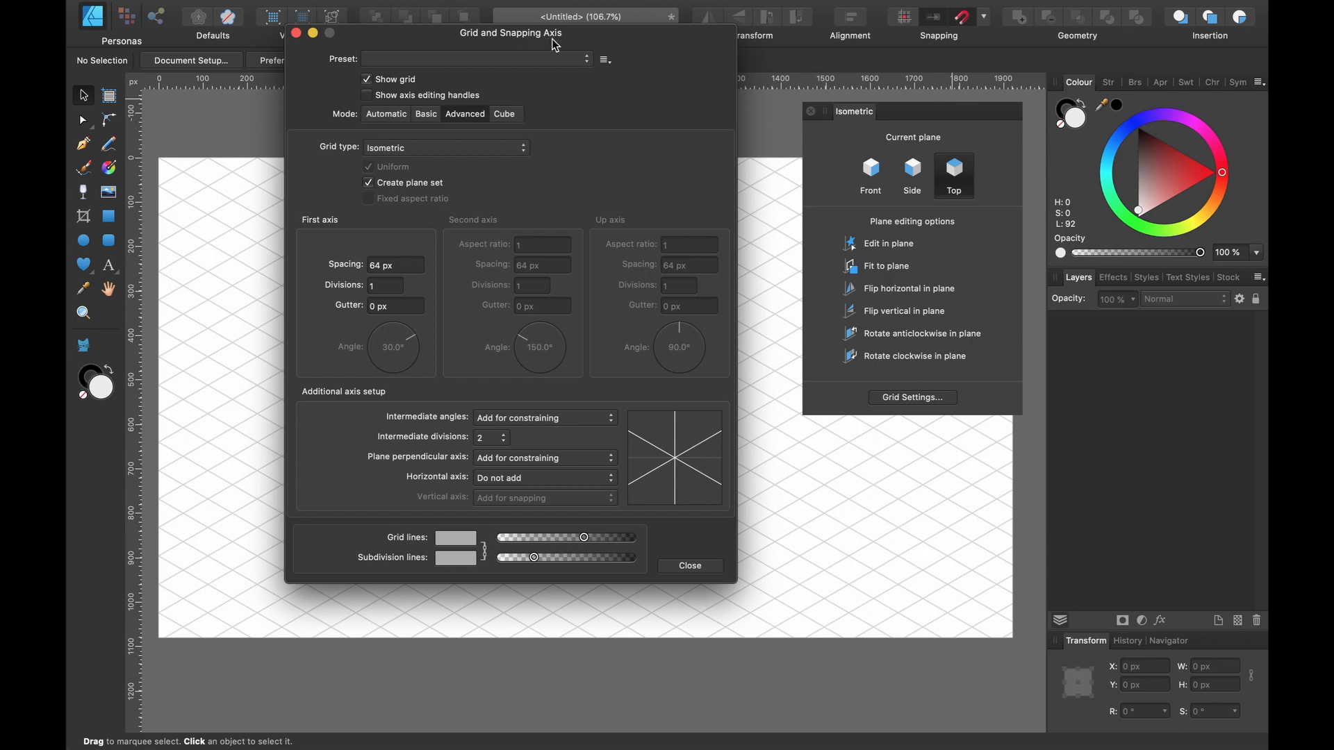
pyautogui.moveTo(923, 112); pyautogui.dragTo(890, 105)
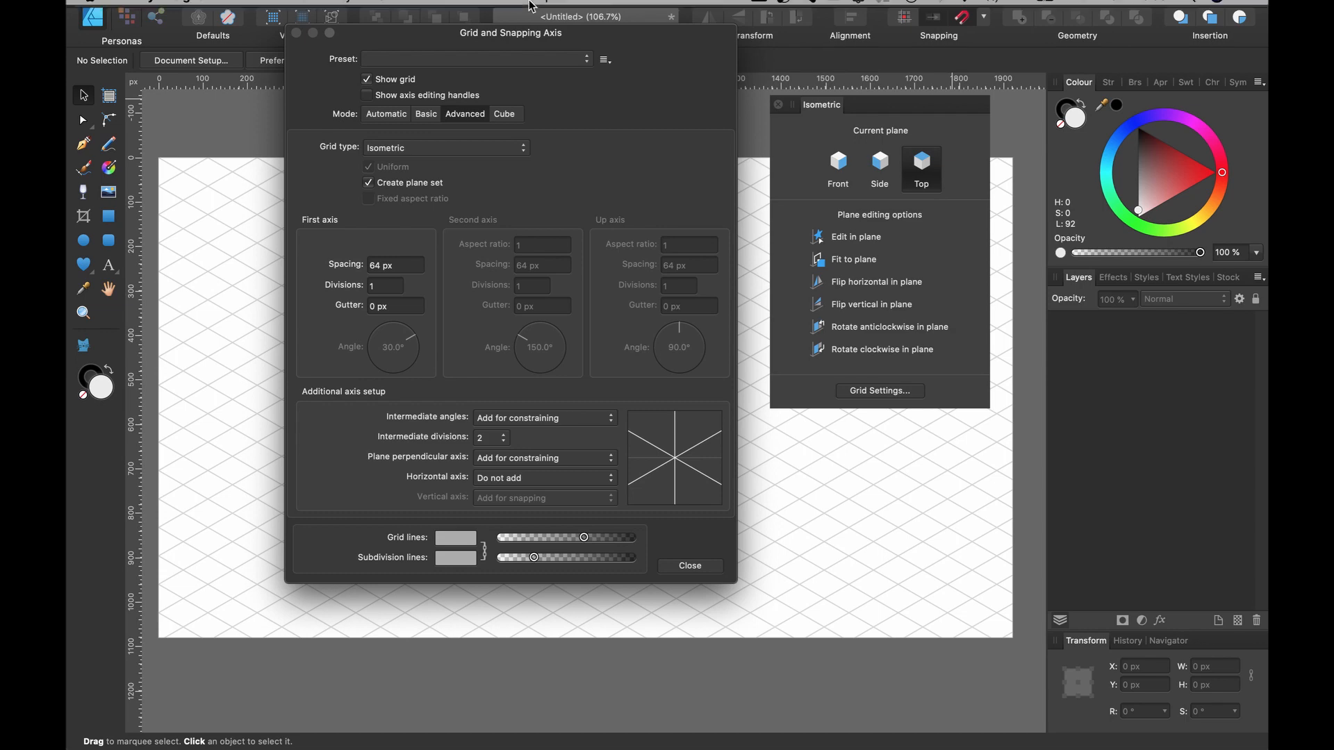
pyautogui.click(441, 9)
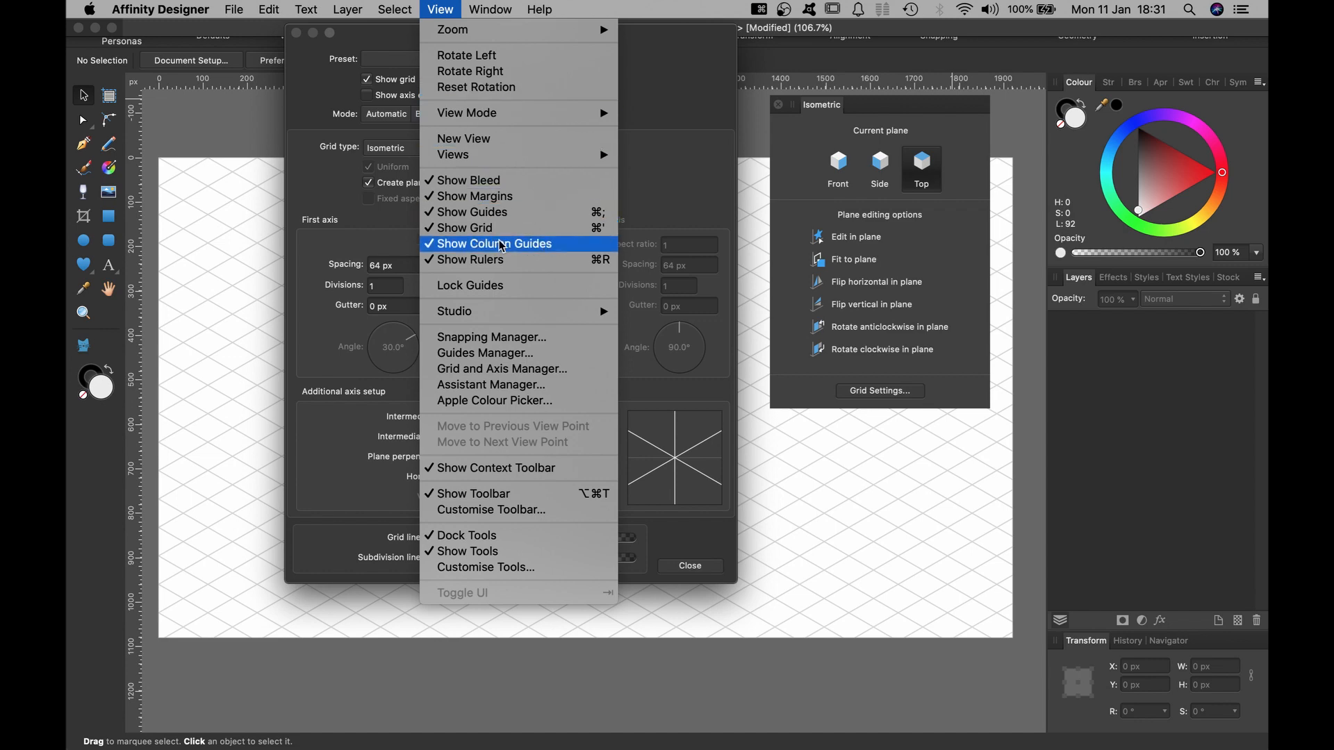
pyautogui.click(540, 373)
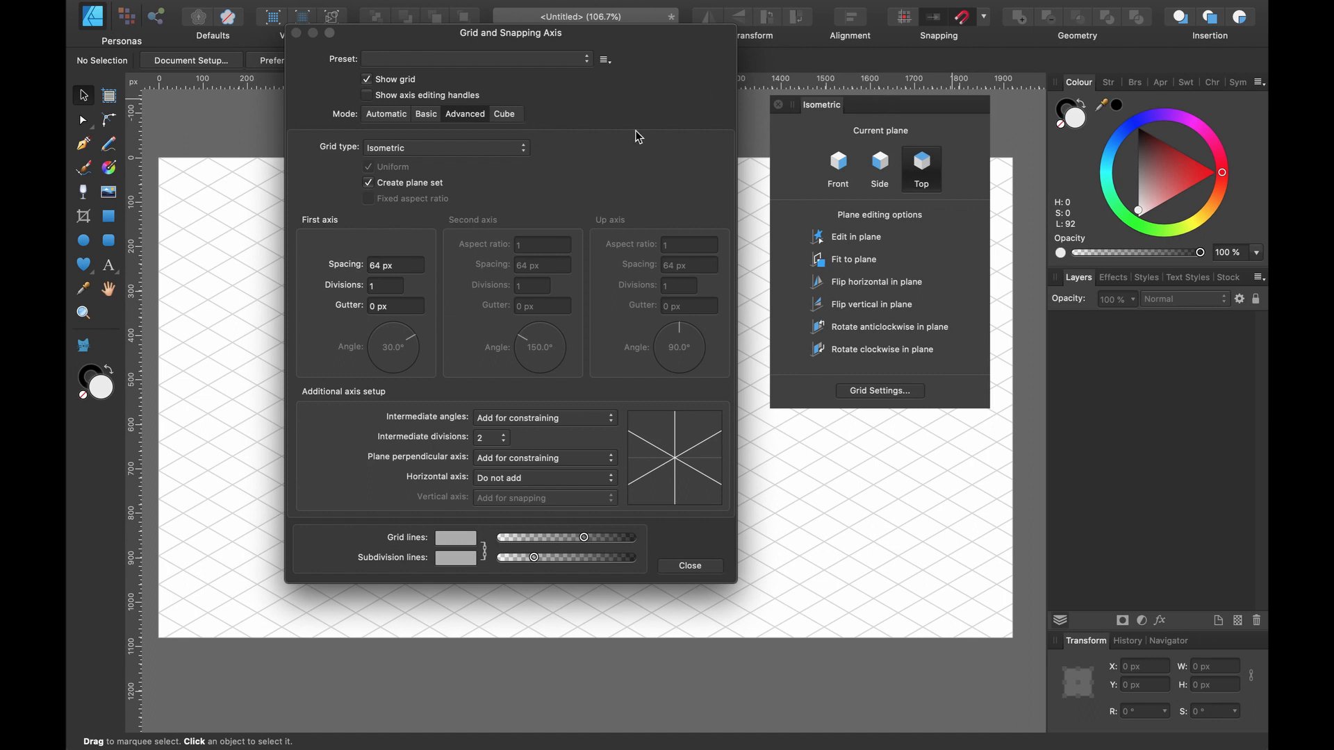
pyautogui.click(441, 9)
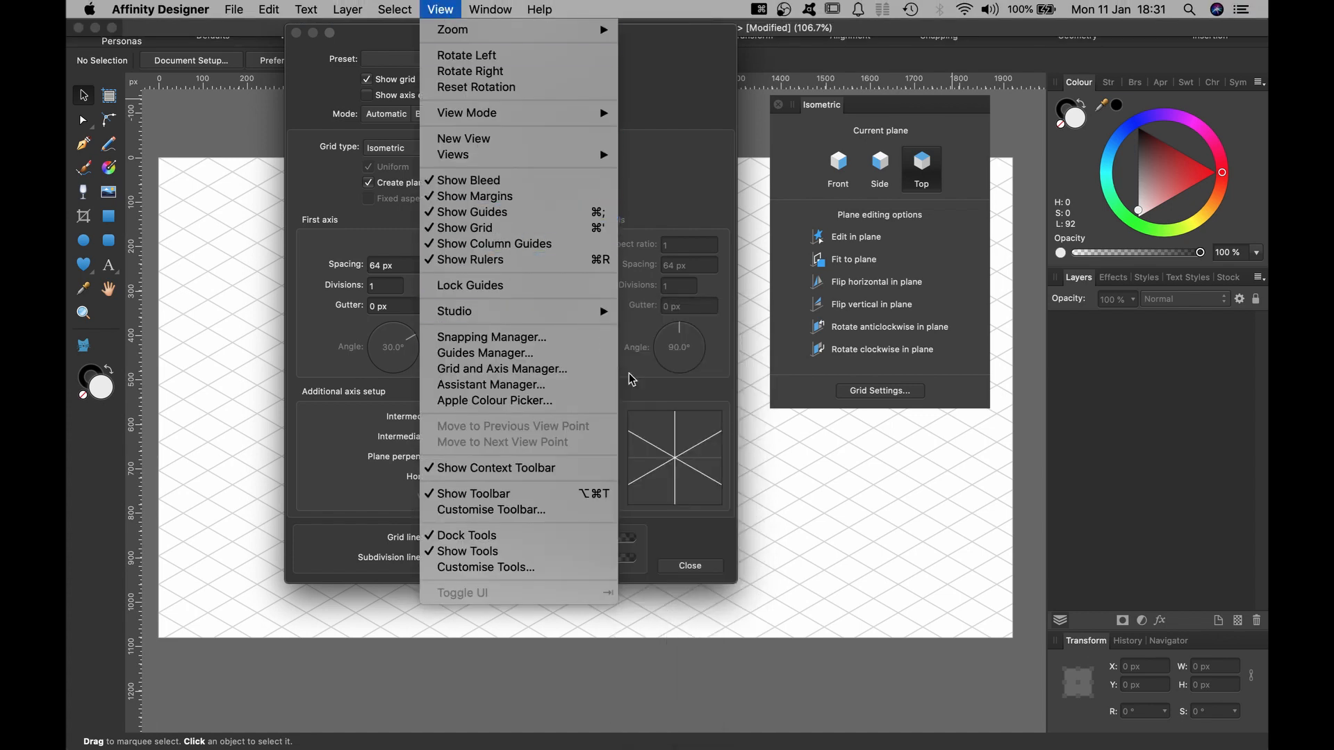
pyautogui.moveTo(598, 311)
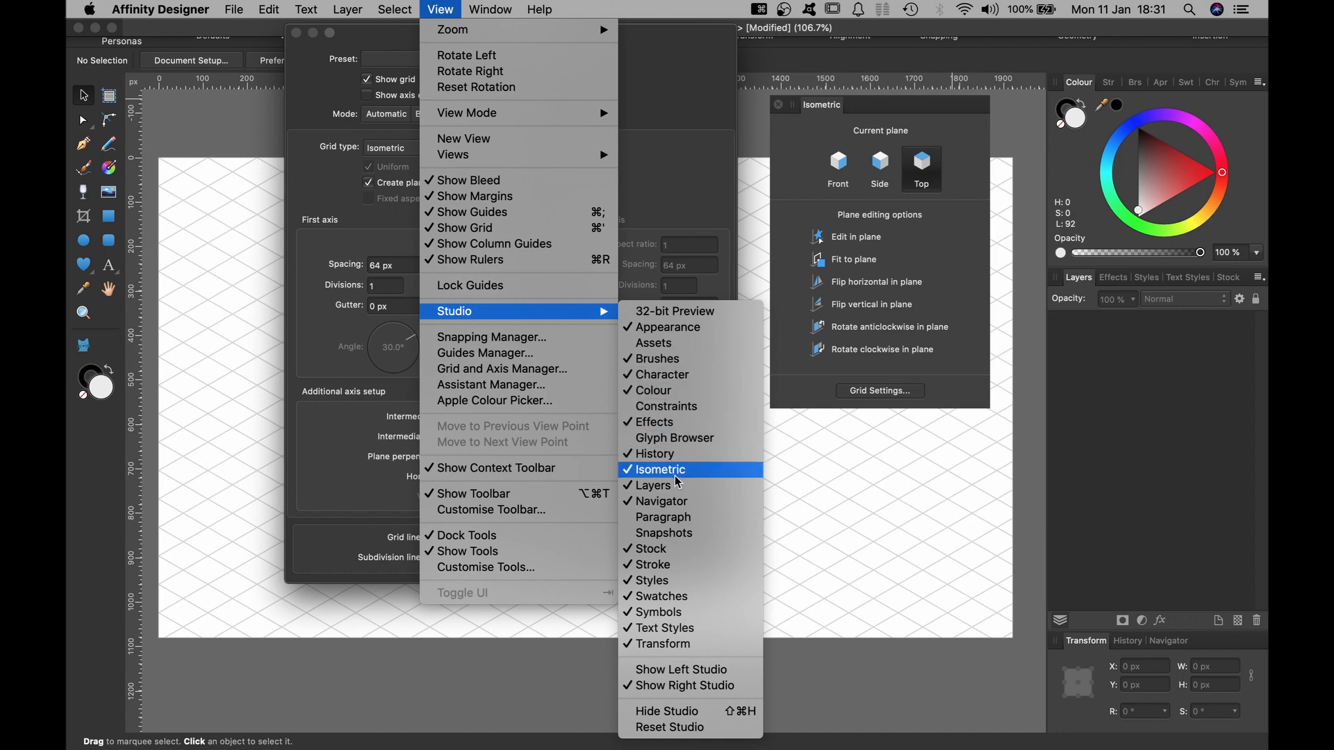
pyautogui.click(685, 129)
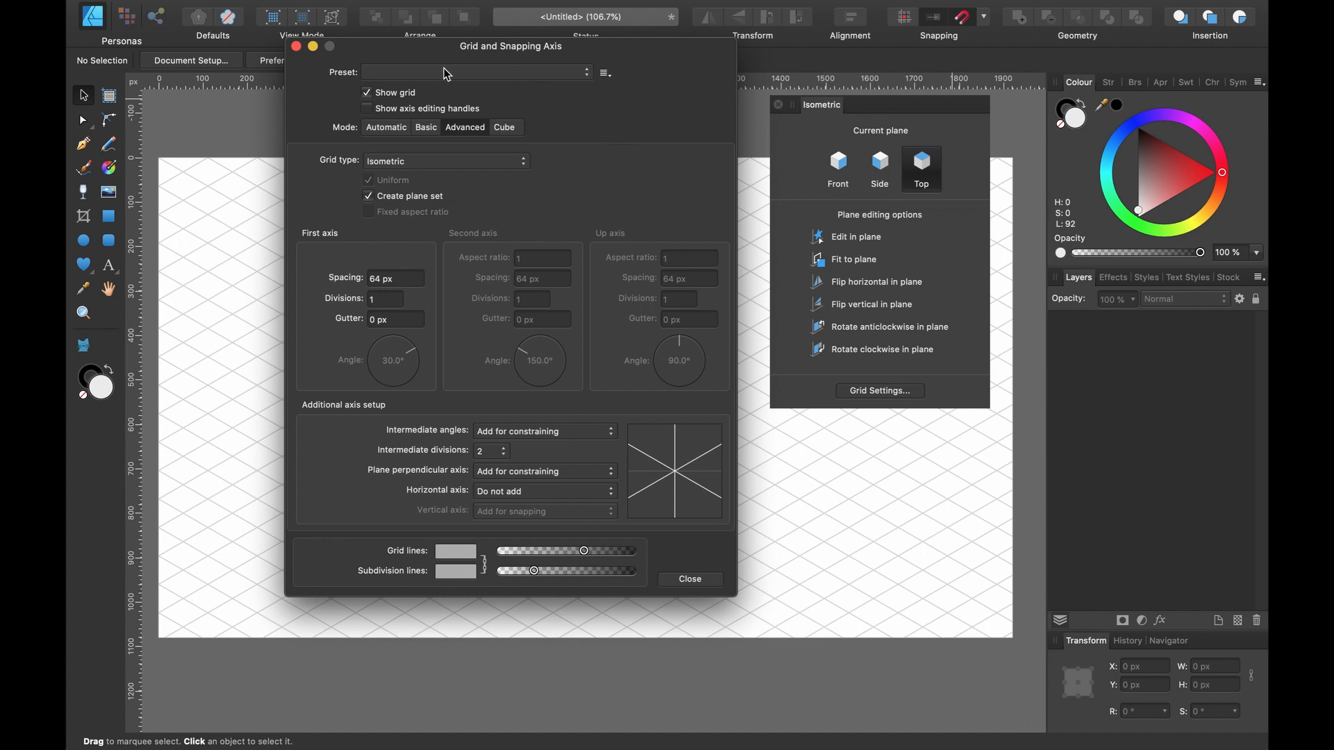
# Look through the grid presets, and switch the grid mode to Automatic and on to Basic.
pyautogui.click(417, 75)
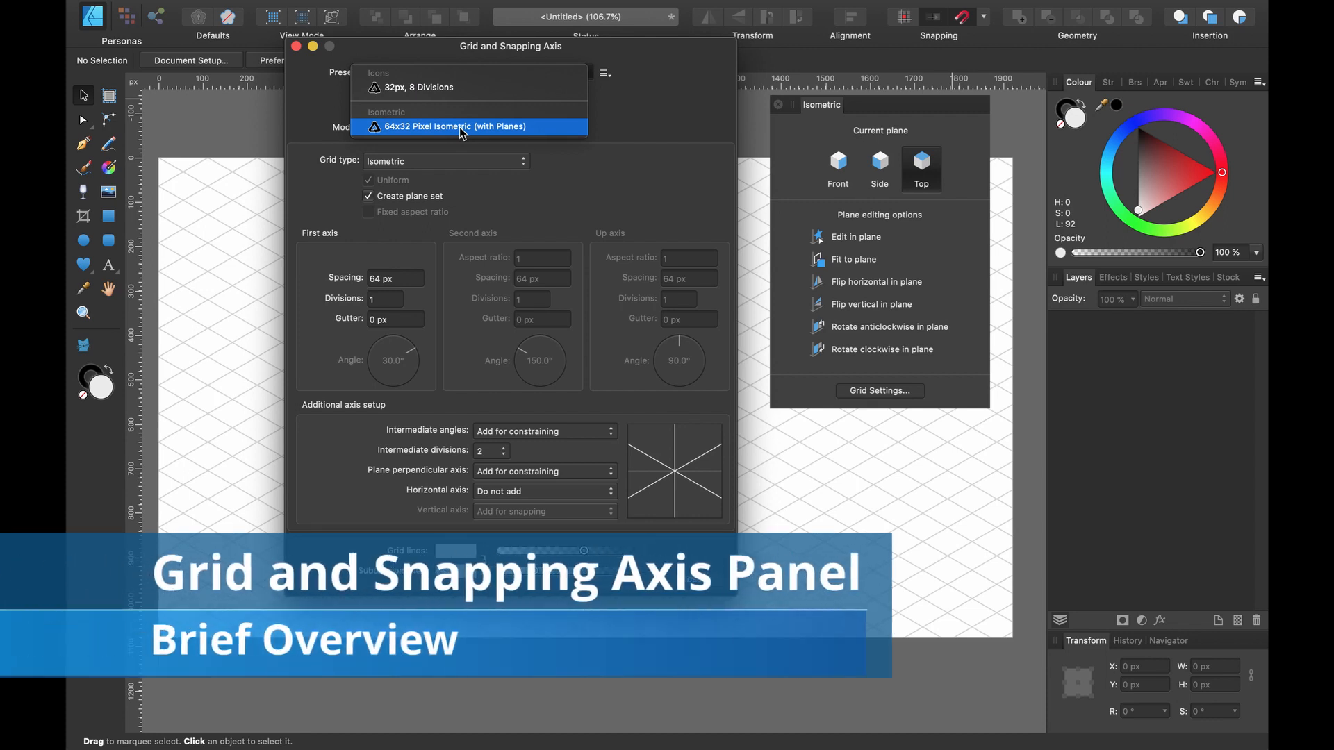
pyautogui.click(460, 127)
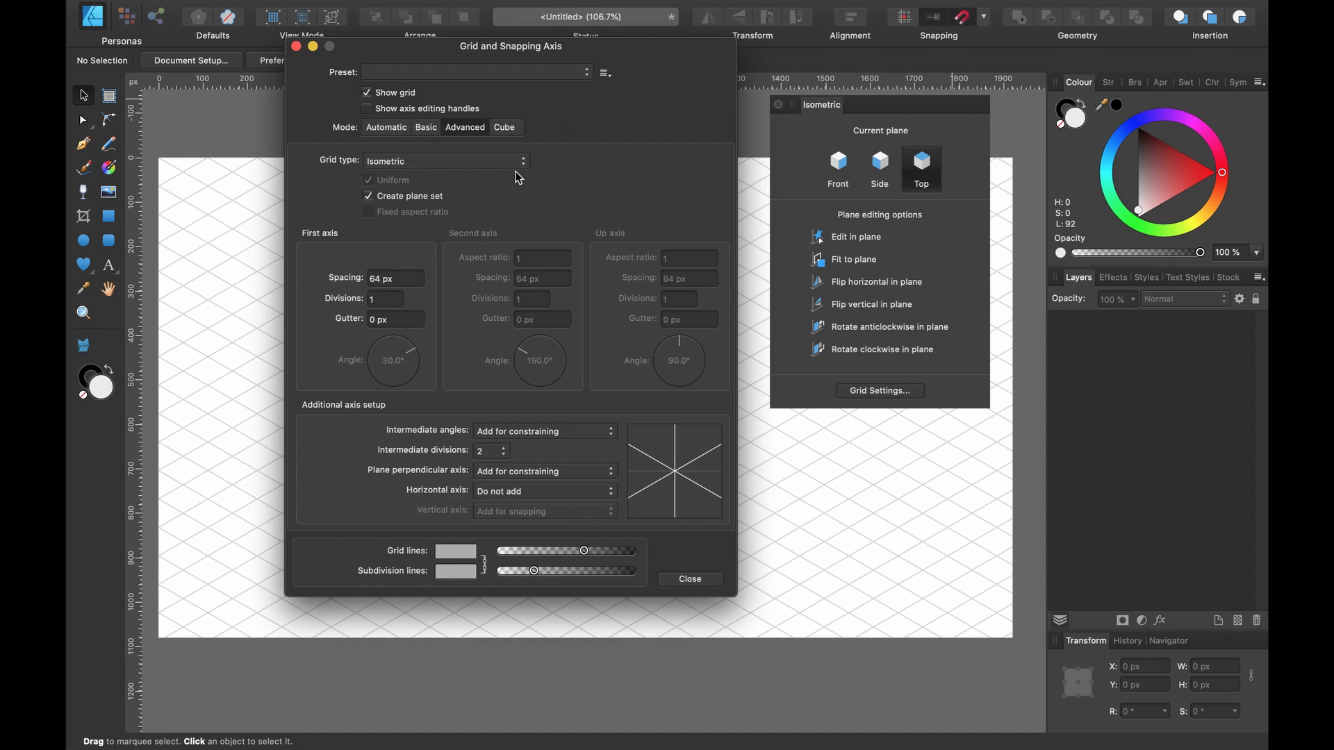
pyautogui.click(386, 130)
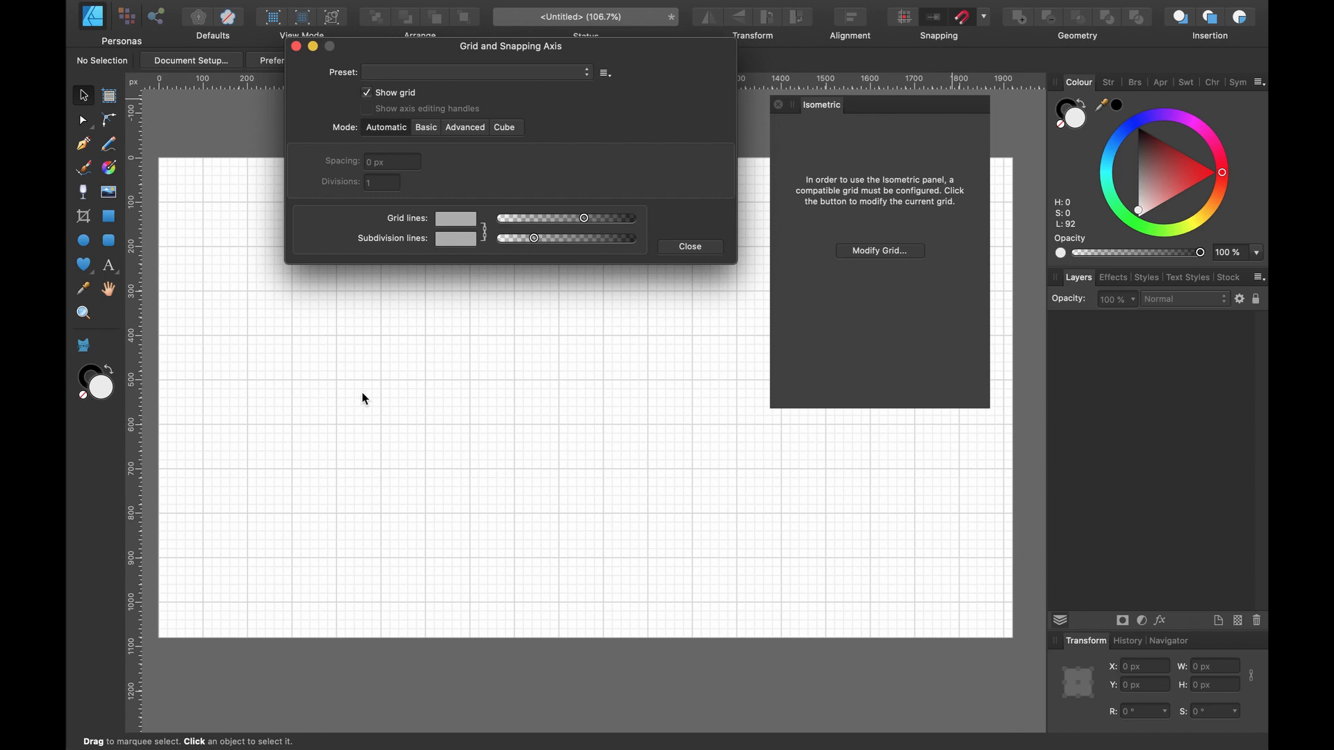
pyautogui.click(425, 128)
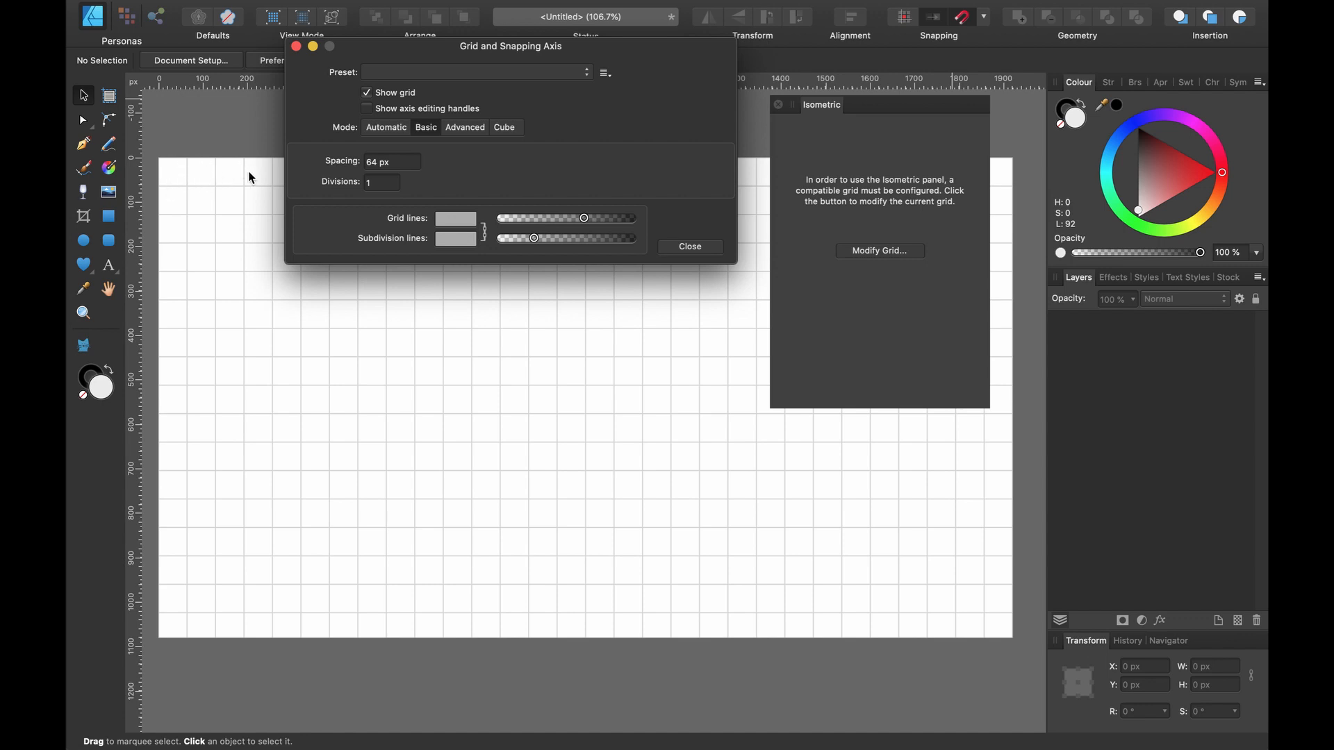
# Set the Basic grid's divisions to 2 and back to 1.
pyautogui.doubleClick(384, 185)
pyautogui.write('2')
pyautogui.press('Return')
pyautogui.doubleClick(368, 182)
pyautogui.write('1')
pyautogui.press('Return')
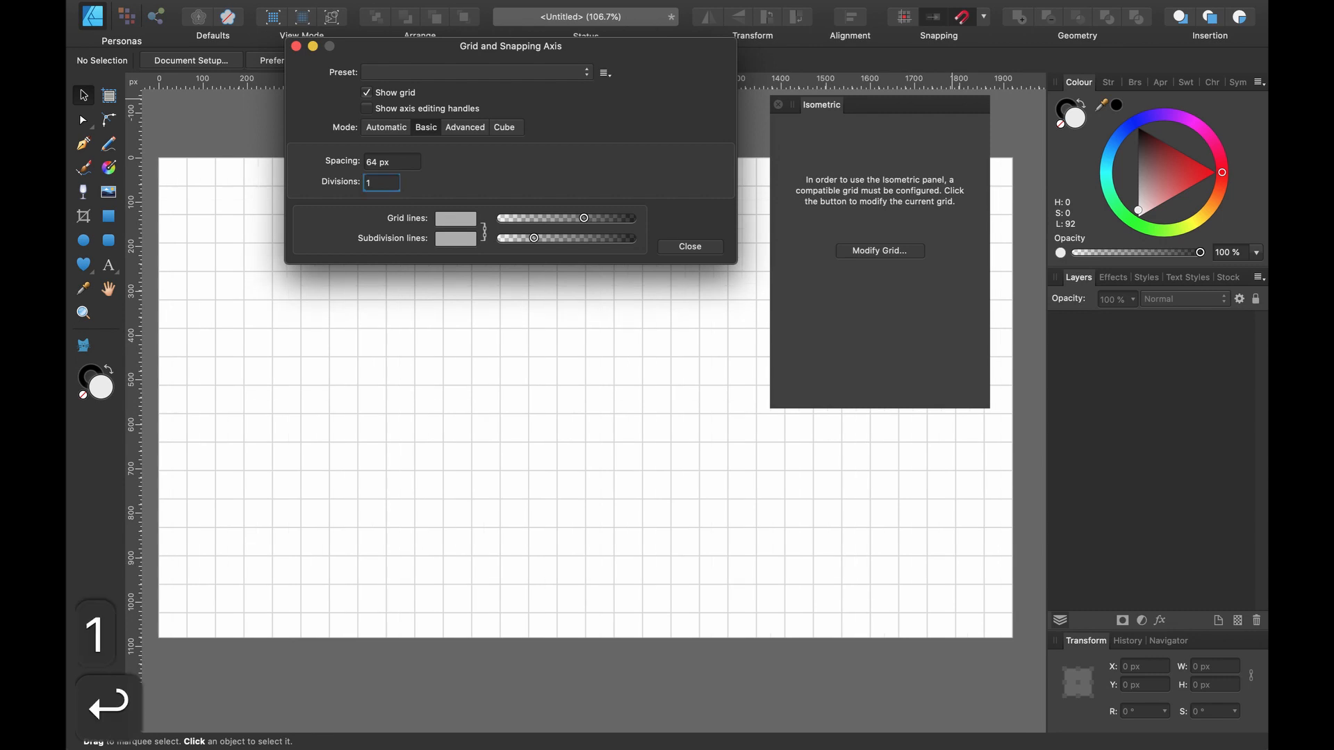
# Switch the grid to Advanced mode and look over the available grid types without changing the type.
pyautogui.click(445, 132)
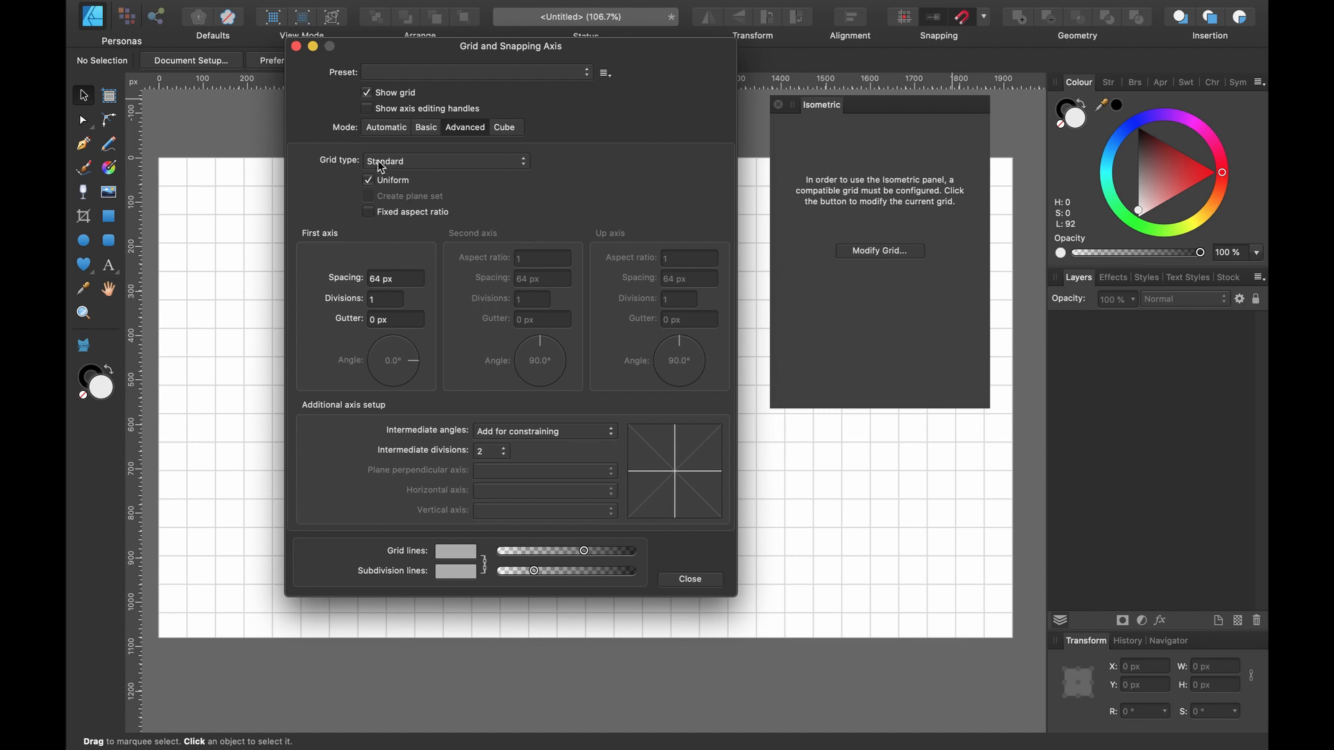
pyautogui.click(435, 160)
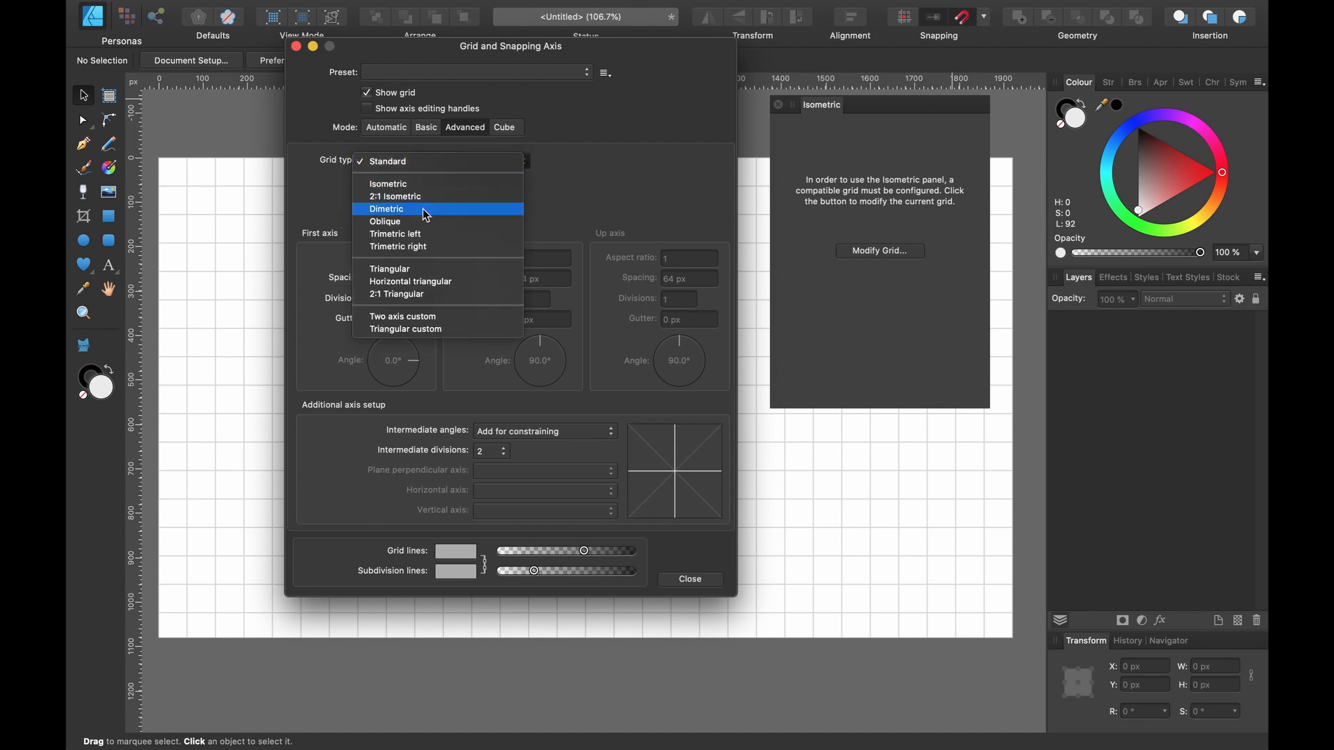
pyautogui.click(589, 198)
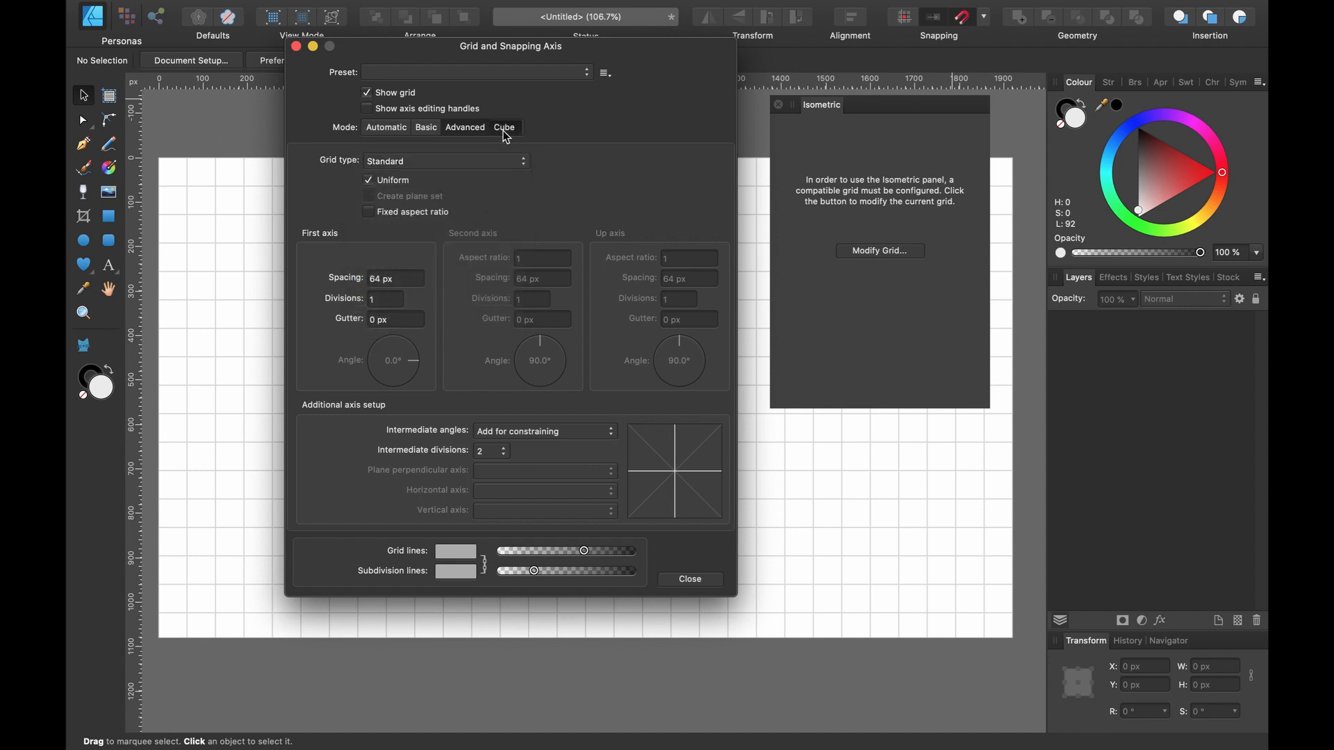
# Switch the grid to Cube mode and tilt the cube to about 23.5° elevation and -0.4° rotation.
pyautogui.click(504, 129)
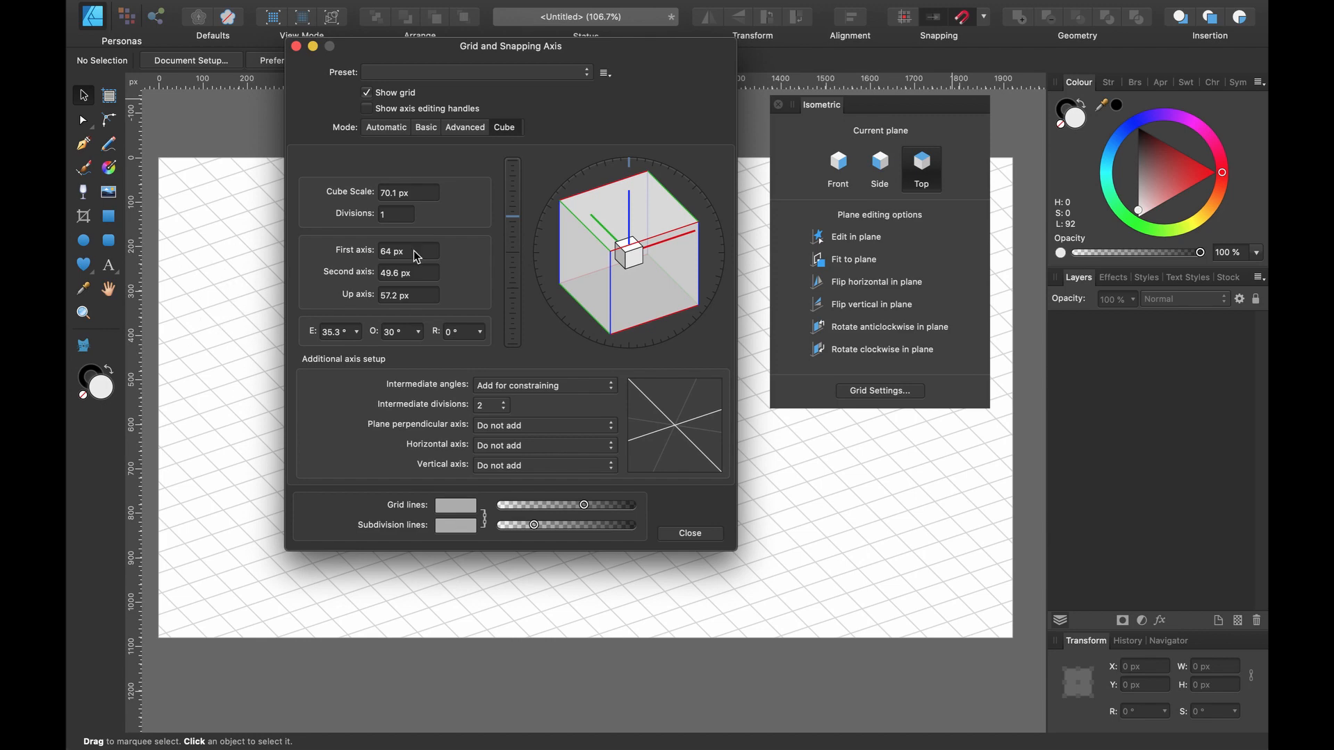
pyautogui.moveTo(513, 216)
pyautogui.mouseDown()
pyautogui.moveTo(512, 249)
pyautogui.moveTo(511, 219)
pyautogui.moveTo(517, 229)
pyautogui.mouseUp()
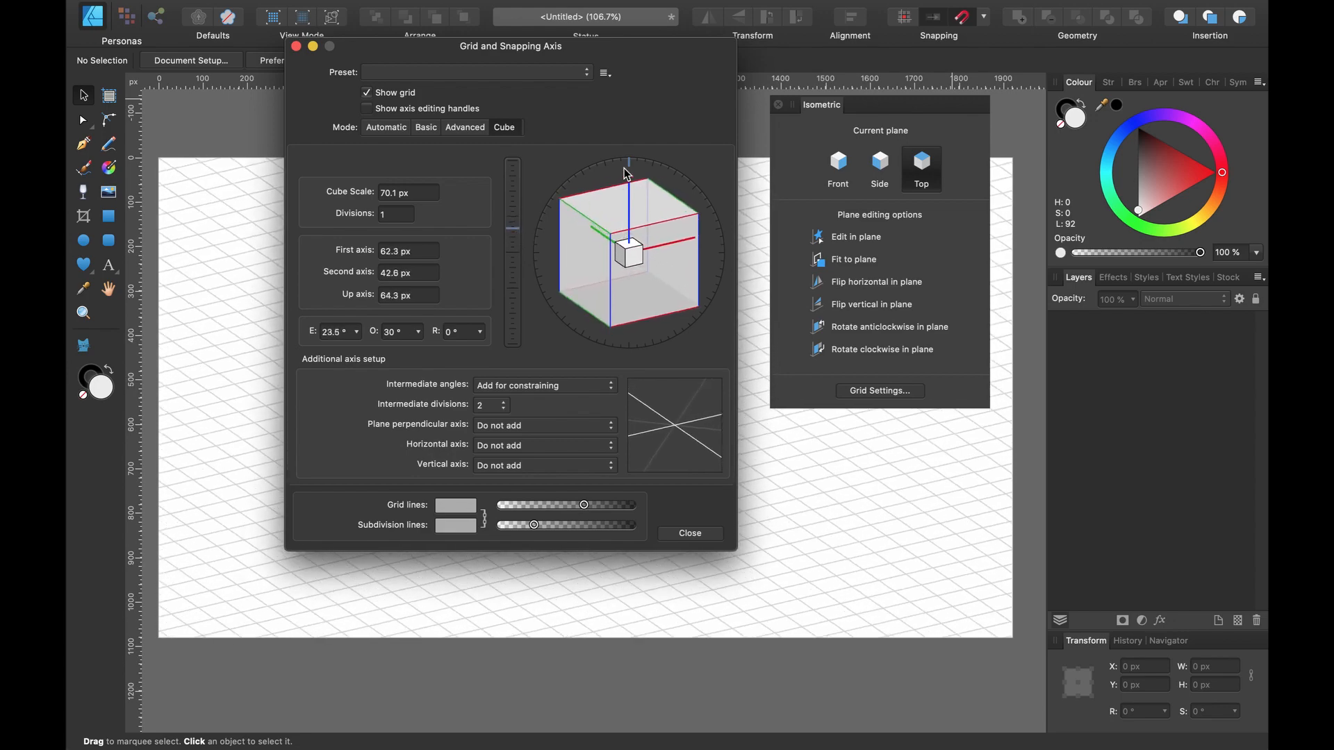
pyautogui.moveTo(629, 170)
pyautogui.mouseDown()
pyautogui.moveTo(660, 170)
pyautogui.moveTo(627, 160)
pyautogui.mouseUp()
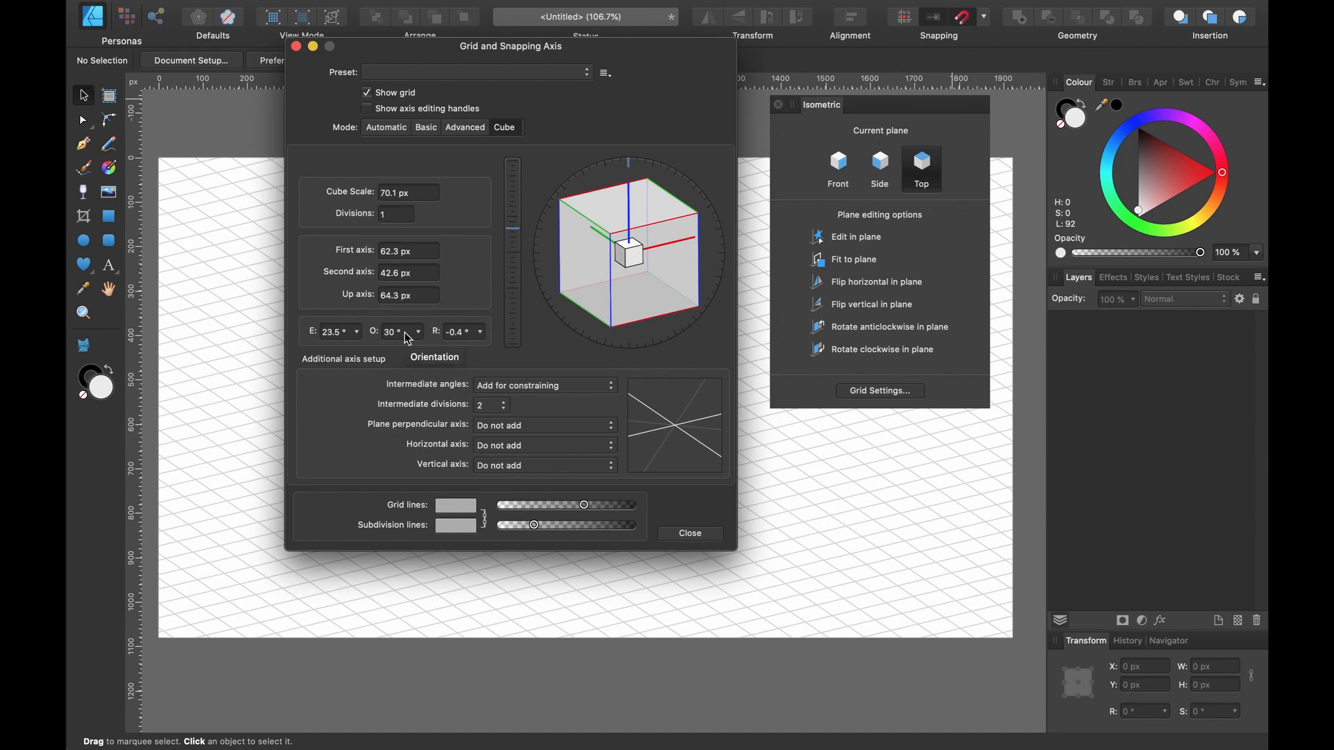
pyautogui.click(463, 74)
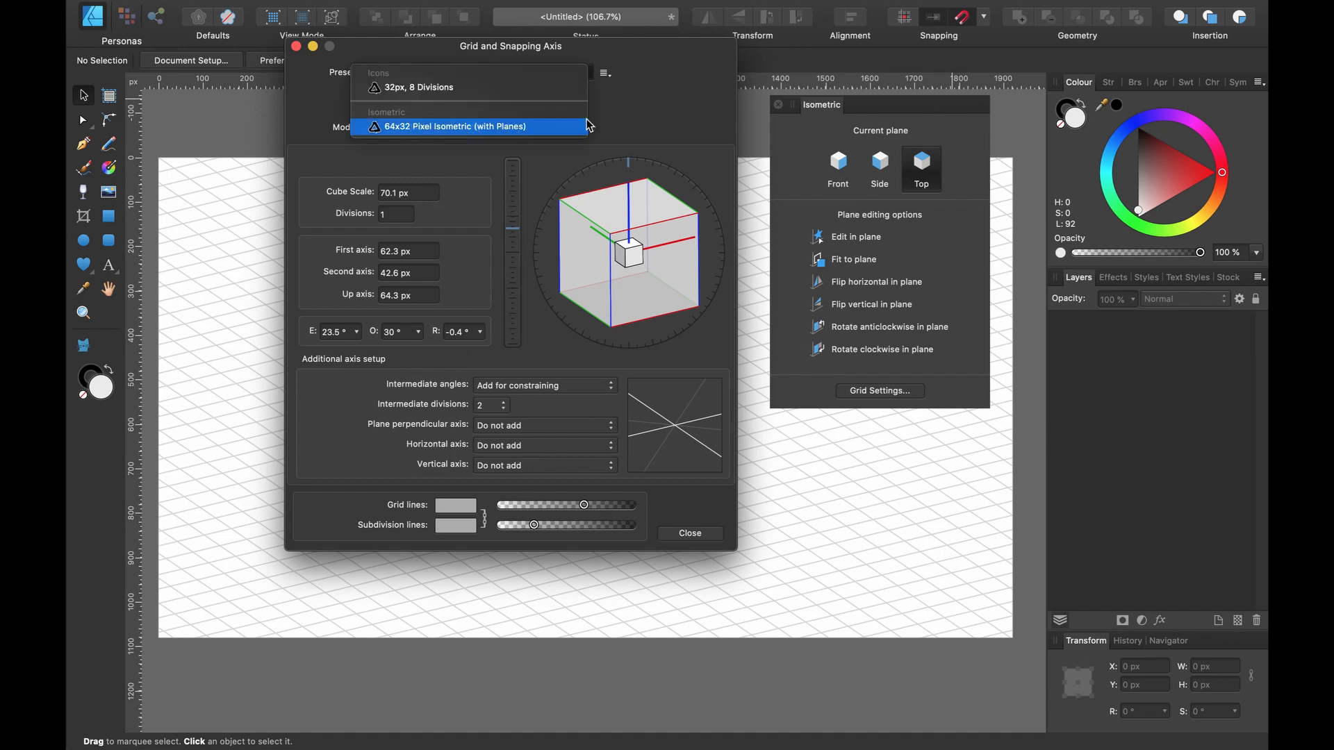
pyautogui.click(626, 122)
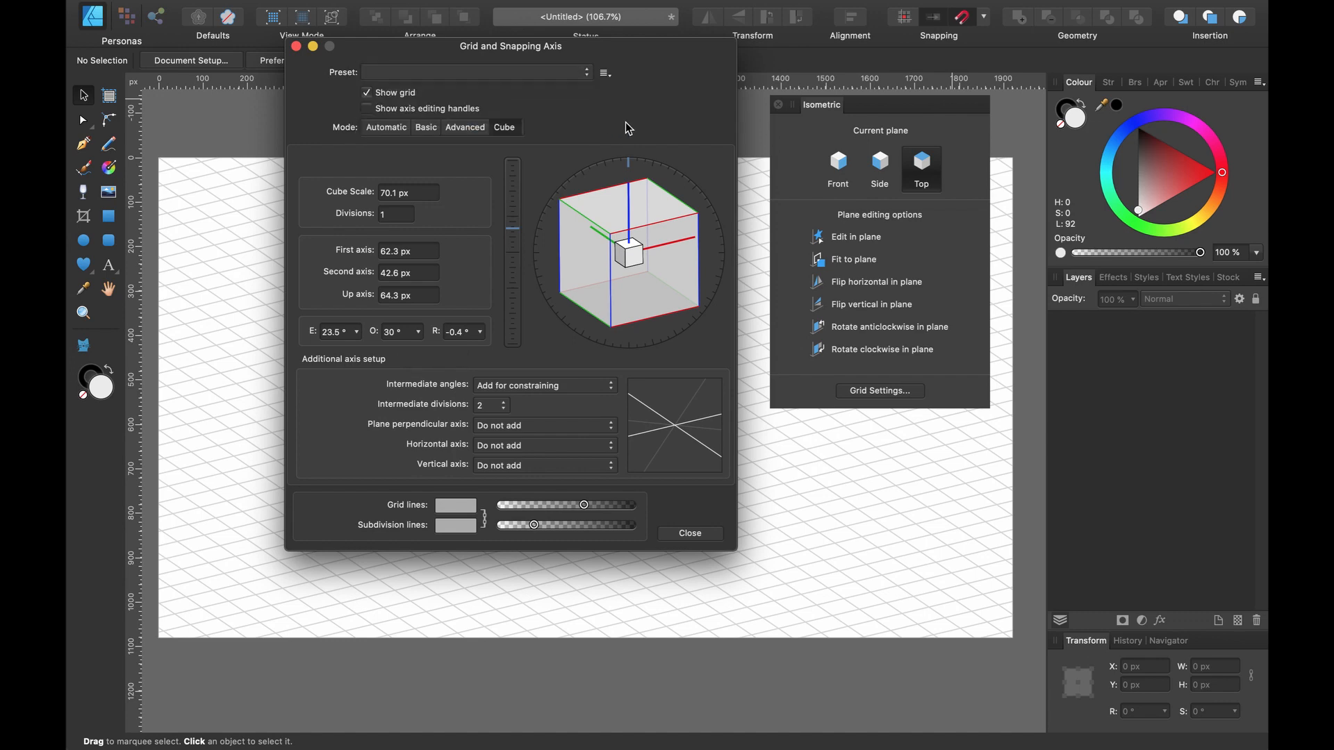
# Set the cube grid's orientation to 45° and rotation to 0°, and adjust its elevation to about 25.4°.
pyautogui.write('45')
pyautogui.press('Return')
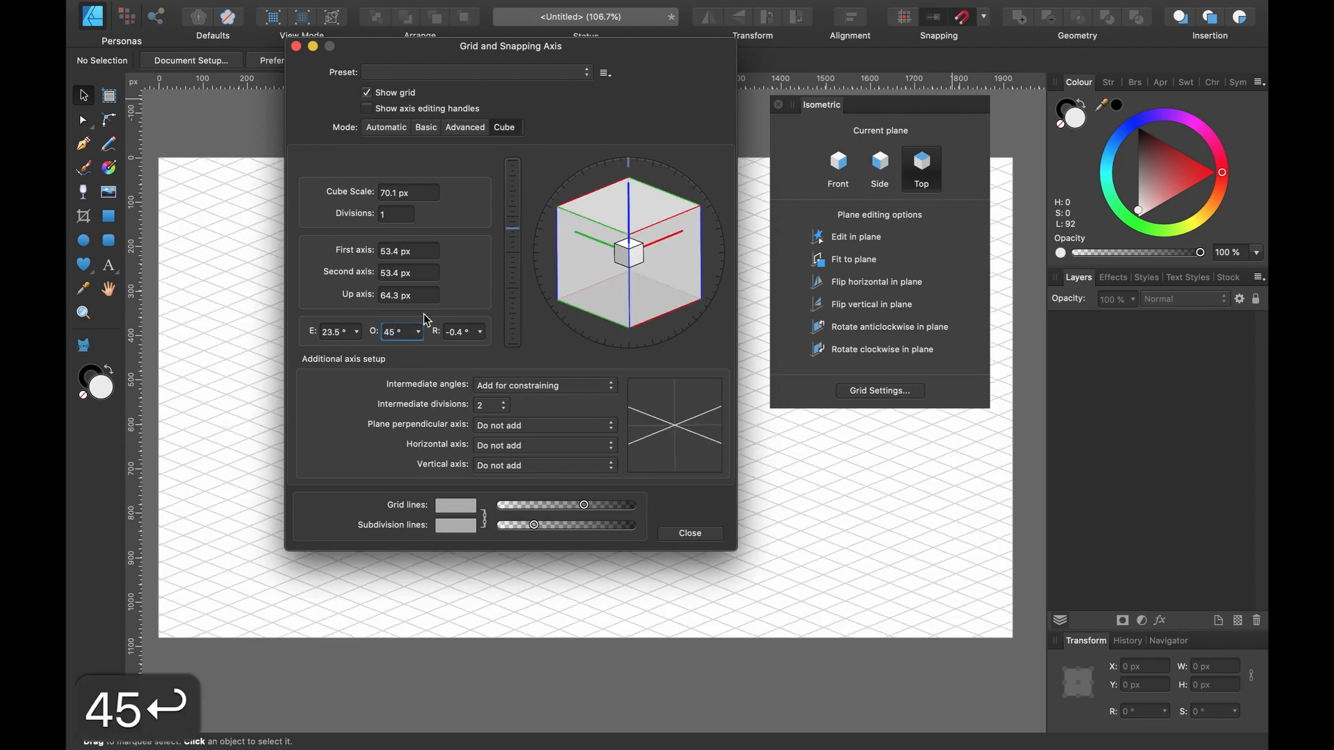
pyautogui.click(448, 331)
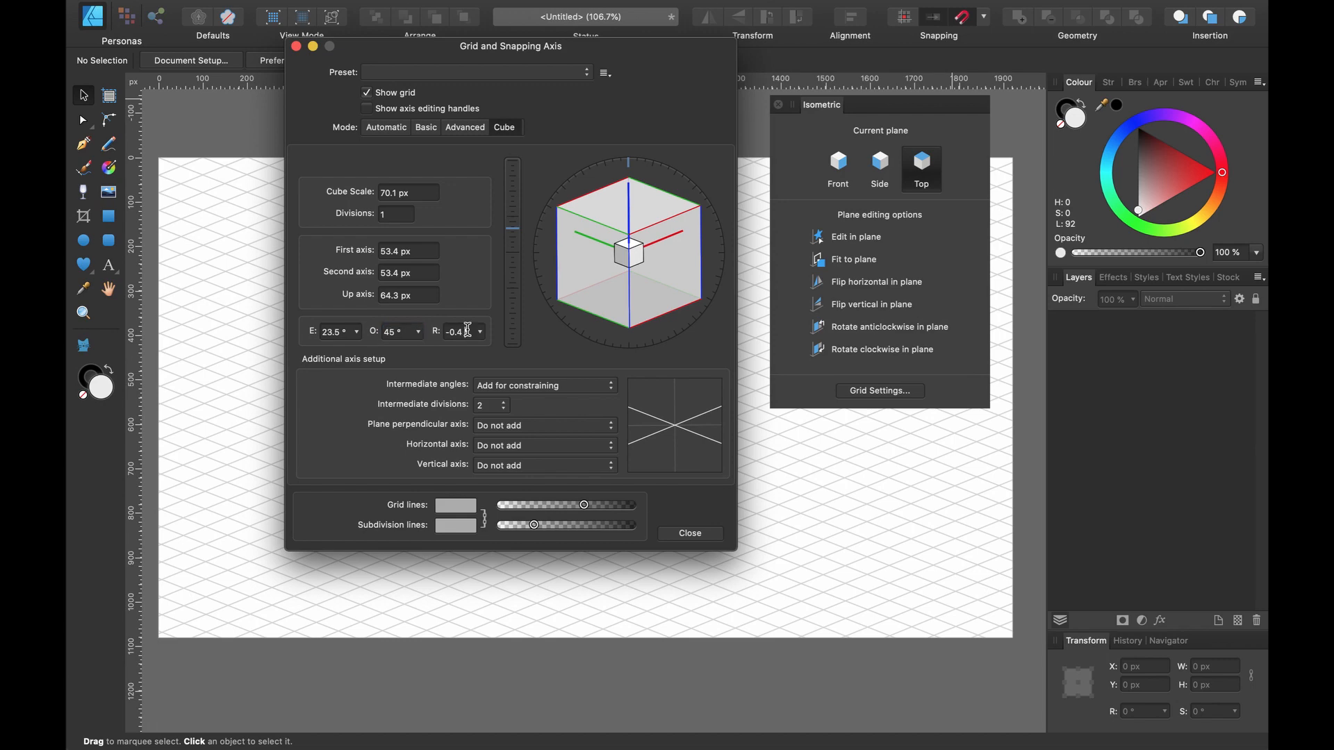
pyautogui.write('0')
pyautogui.press('Return')
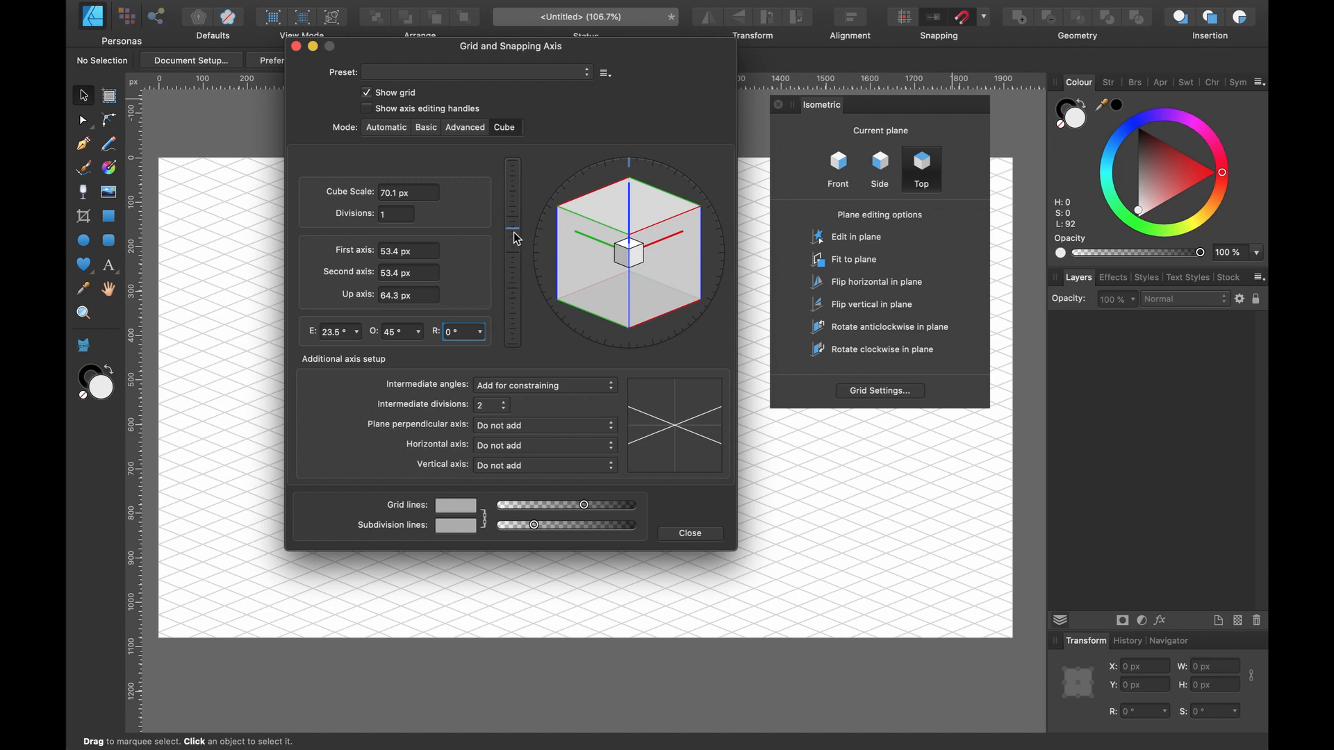
pyautogui.moveTo(514, 232)
pyautogui.mouseDown()
pyautogui.moveTo(512, 201)
pyautogui.moveTo(515, 237)
pyautogui.mouseUp()
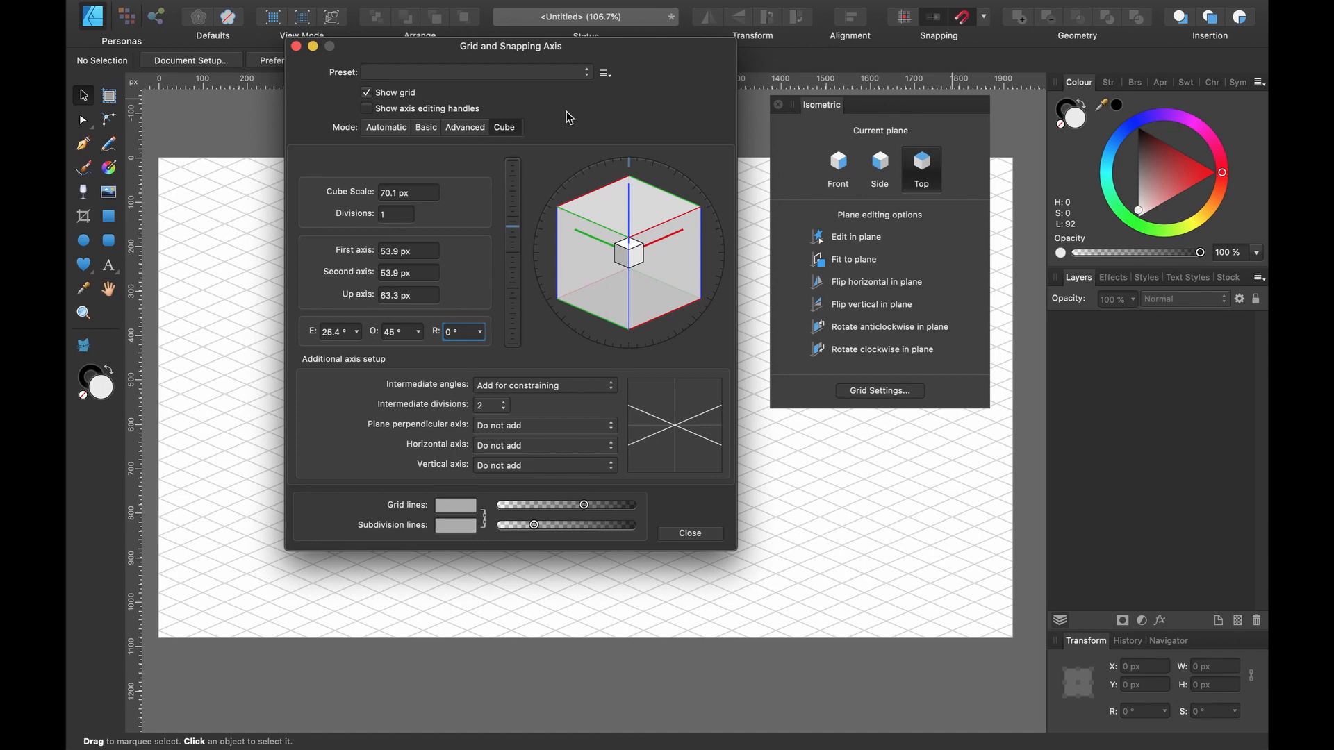
# Apply the 64x32 Pixel Isometric (with Planes) grid preset and move the settings window aside to expose the canvas.
pyautogui.click(539, 73)
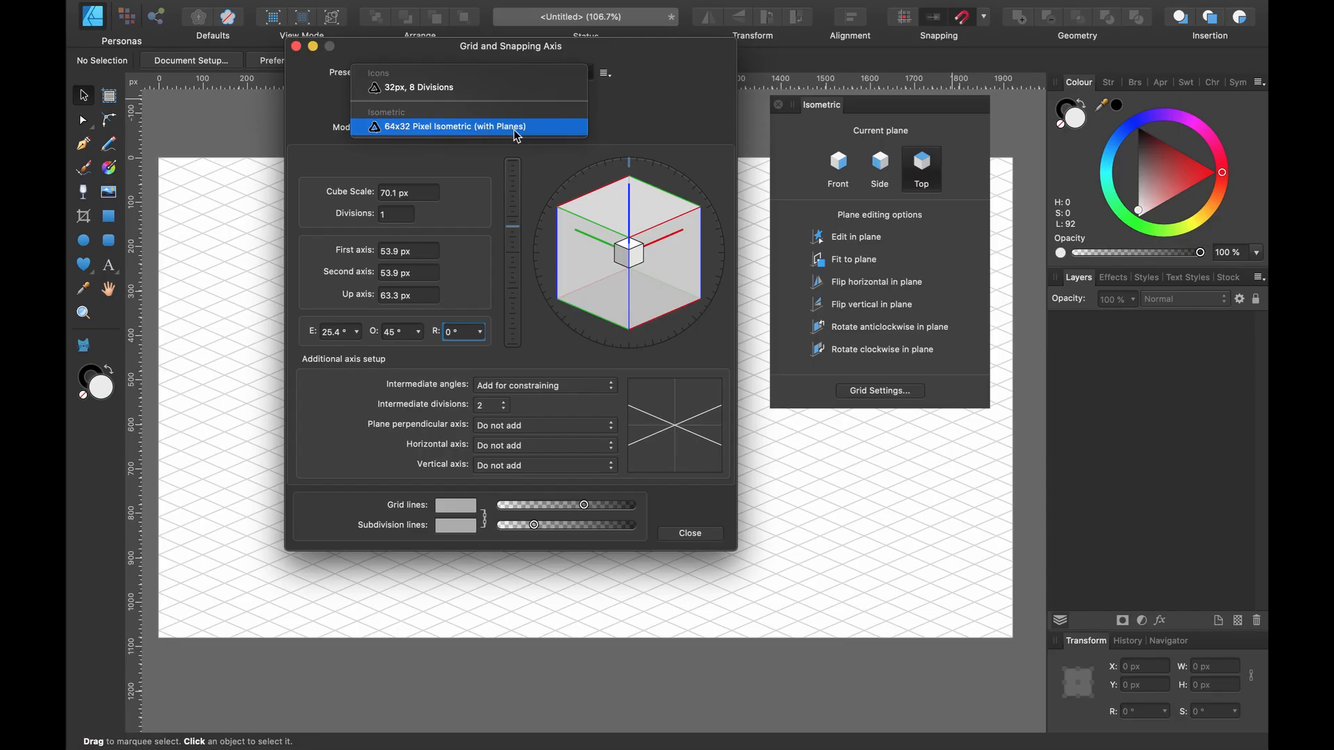
pyautogui.click(514, 127)
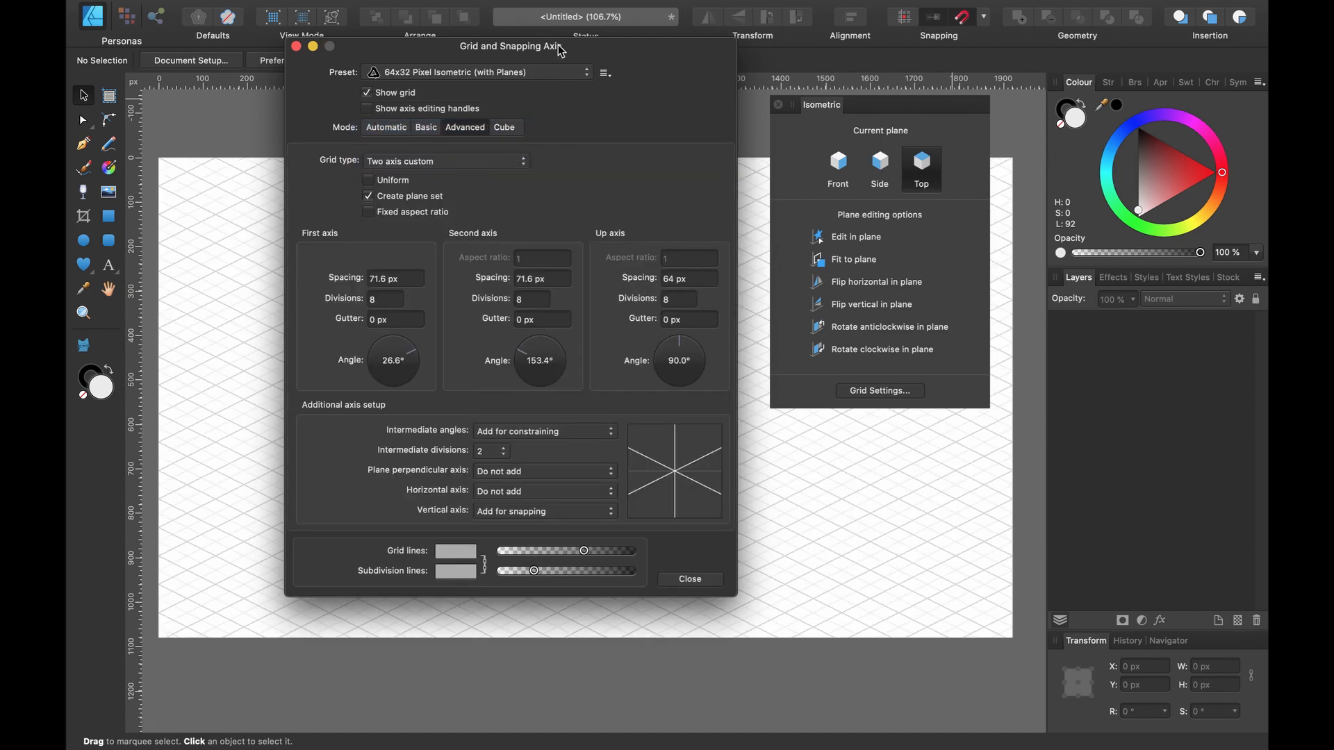
pyautogui.moveTo(560, 51); pyautogui.dragTo(785, 66)
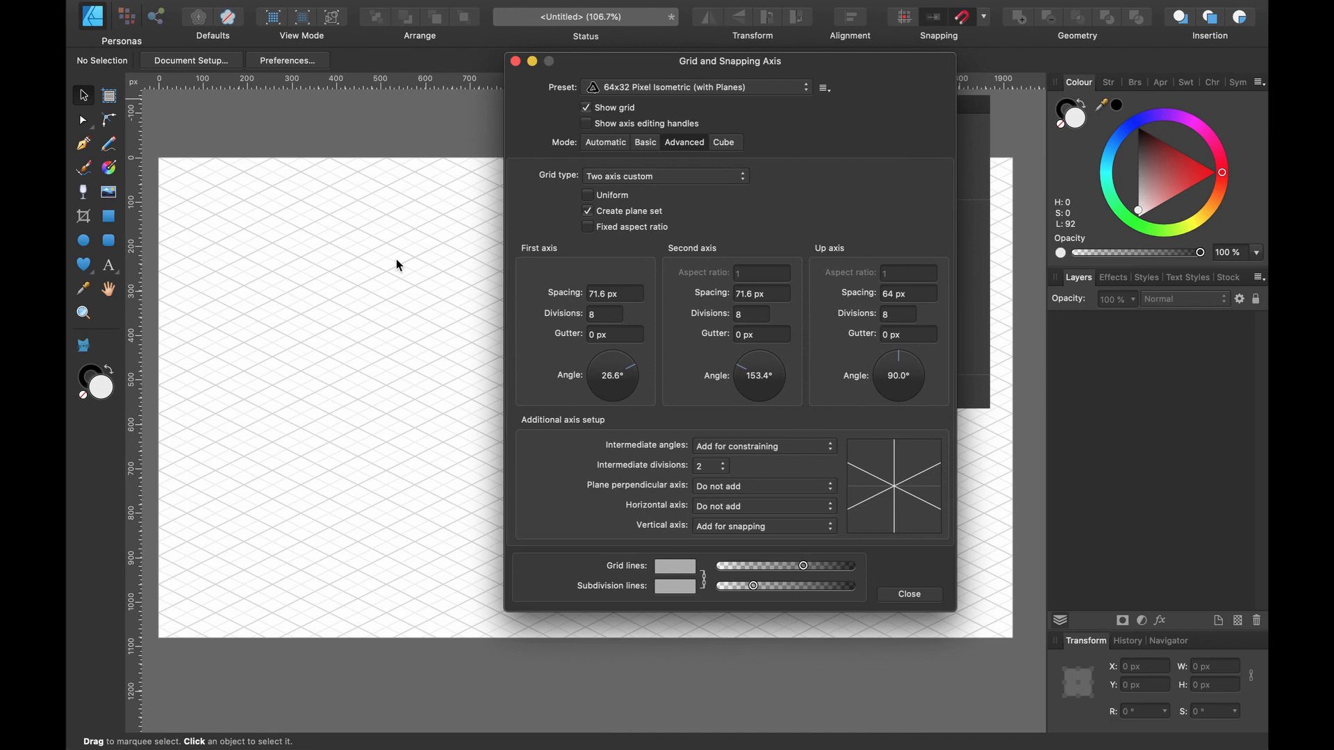
# Raise the opacity of the main grid lines, close the grid settings and move the Isometric panel clear of the drawing area.
pyautogui.scroll(6, 396, 255)
pyautogui.scroll(-3, 396, 255)
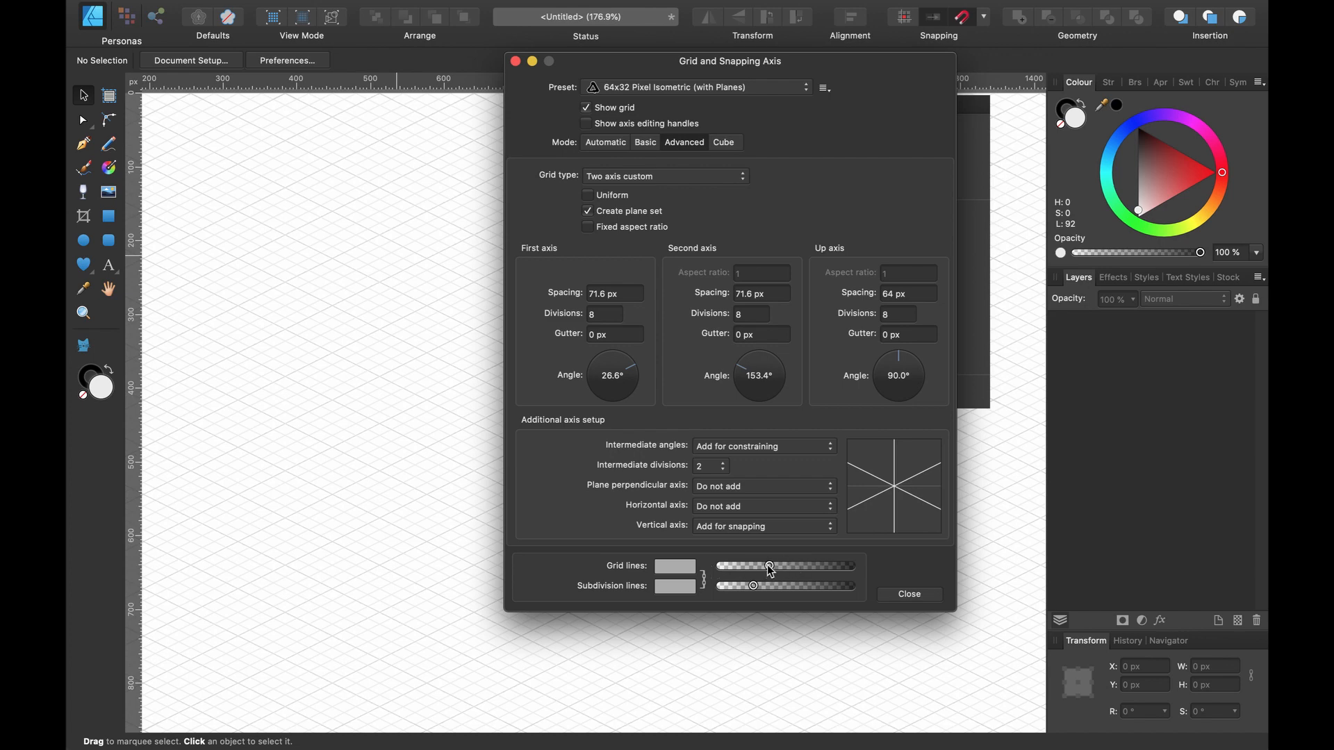
pyautogui.moveTo(804, 566)
pyautogui.mouseDown()
pyautogui.moveTo(852, 566)
pyautogui.moveTo(739, 561)
pyautogui.moveTo(851, 557)
pyautogui.moveTo(792, 564)
pyautogui.moveTo(829, 569)
pyautogui.mouseUp()
pyautogui.moveTo(602, 70); pyautogui.dragTo(369, 89)
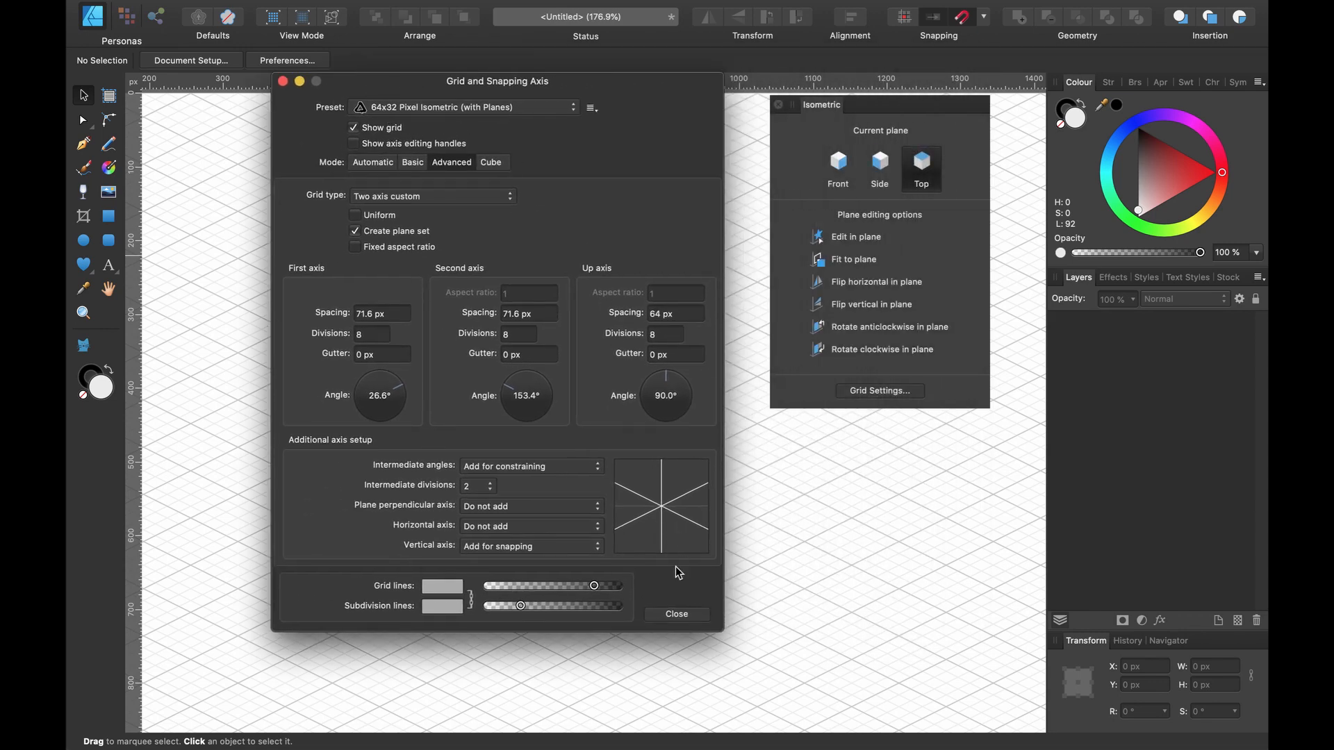
pyautogui.click(677, 615)
pyautogui.moveTo(897, 110); pyautogui.dragTo(938, 118)
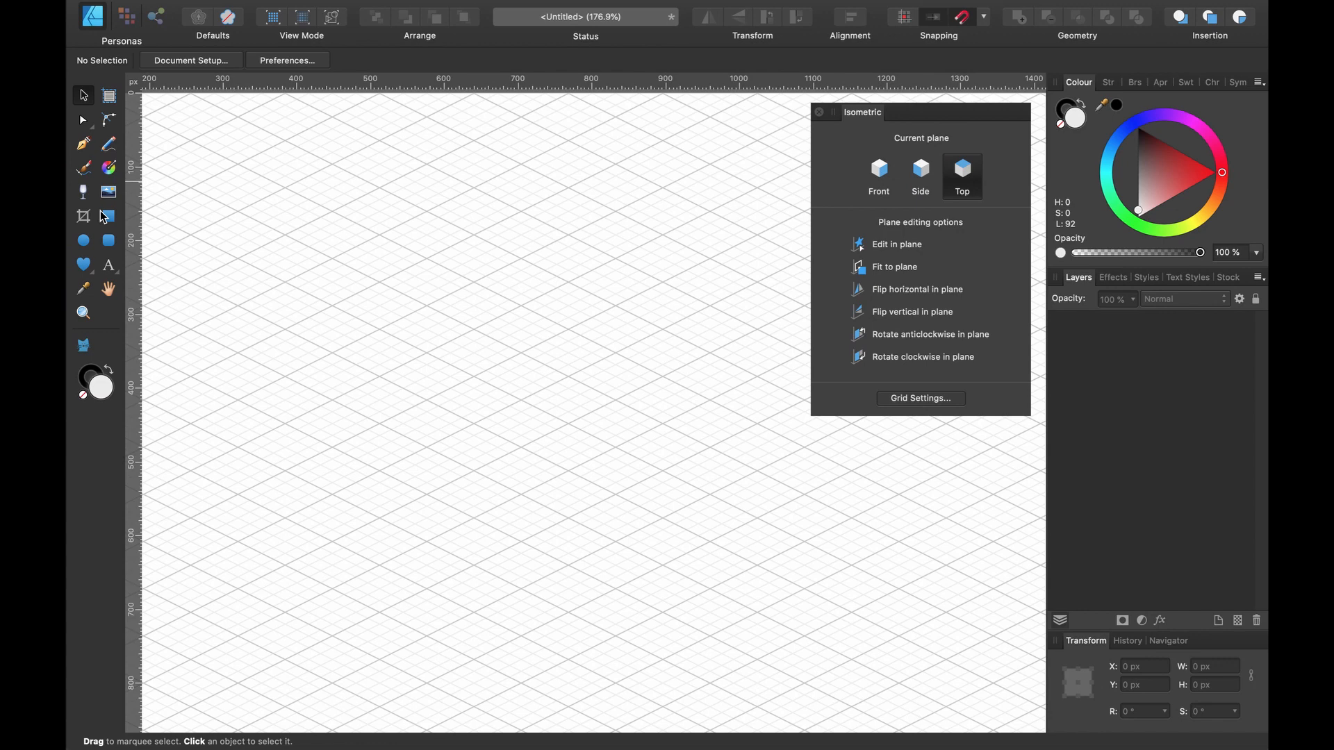
# Draw a square of about 304 x 304 px on the canvas and fill it with dark grey, lightness about 35.
pyautogui.click(114, 221)
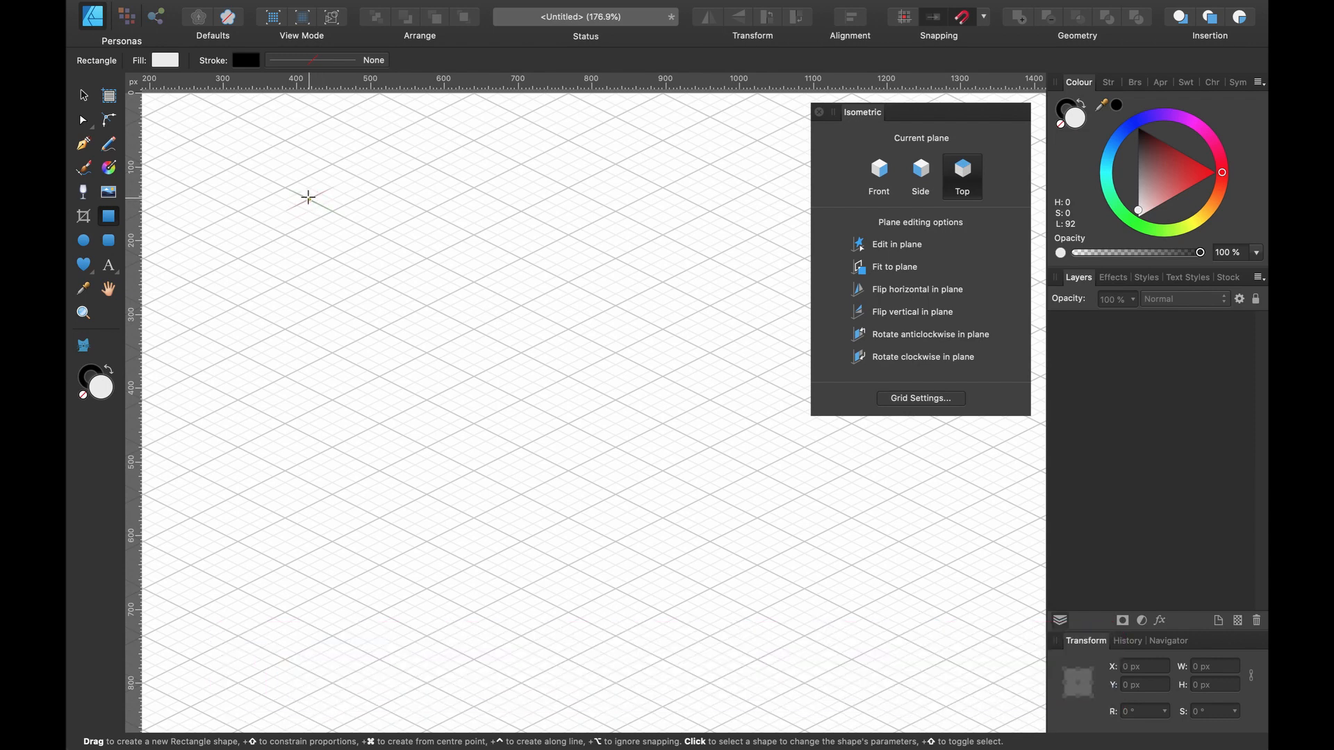
pyautogui.moveTo(309, 197); pyautogui.dragTo(565, 390)
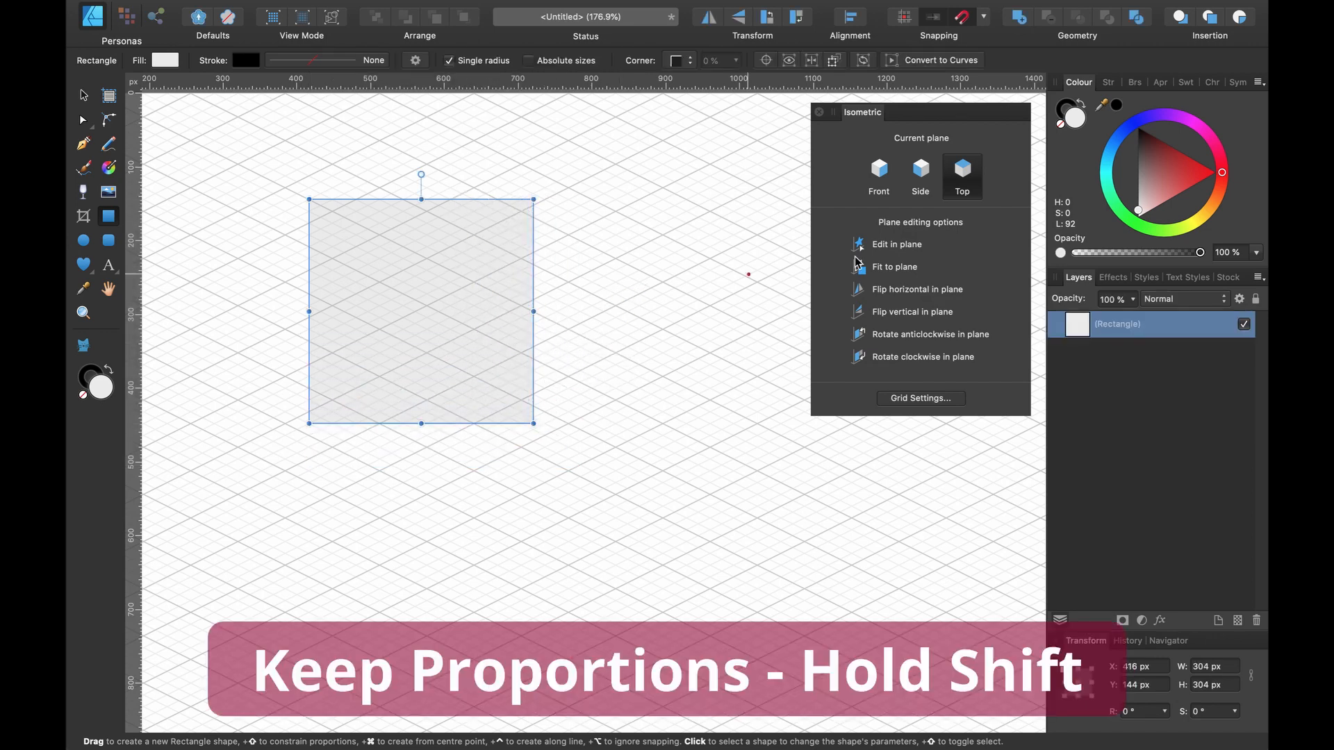
pyautogui.moveTo(1148, 205); pyautogui.dragTo(1129, 160)
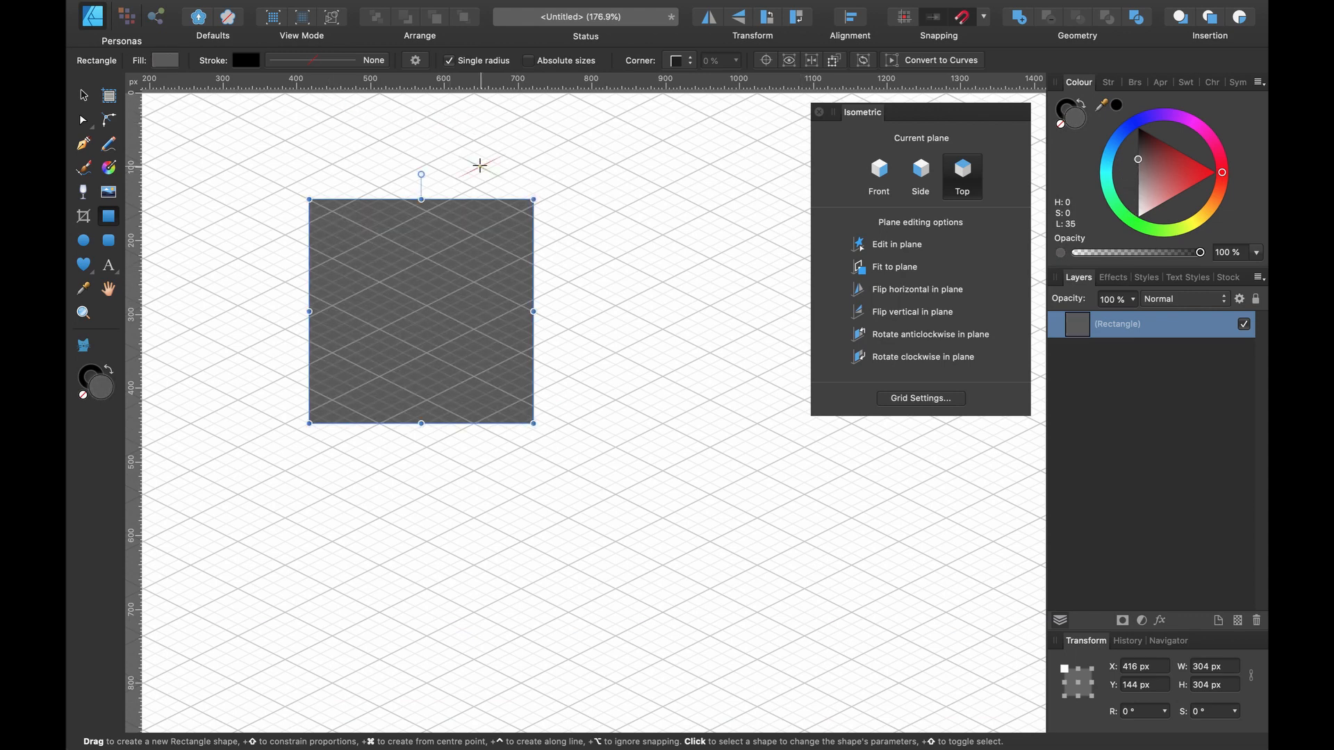
# Move the square to about X 332 px, Y 122 px and power-duplicate it twice to form an evenly spaced row of three.
pyautogui.press('v')
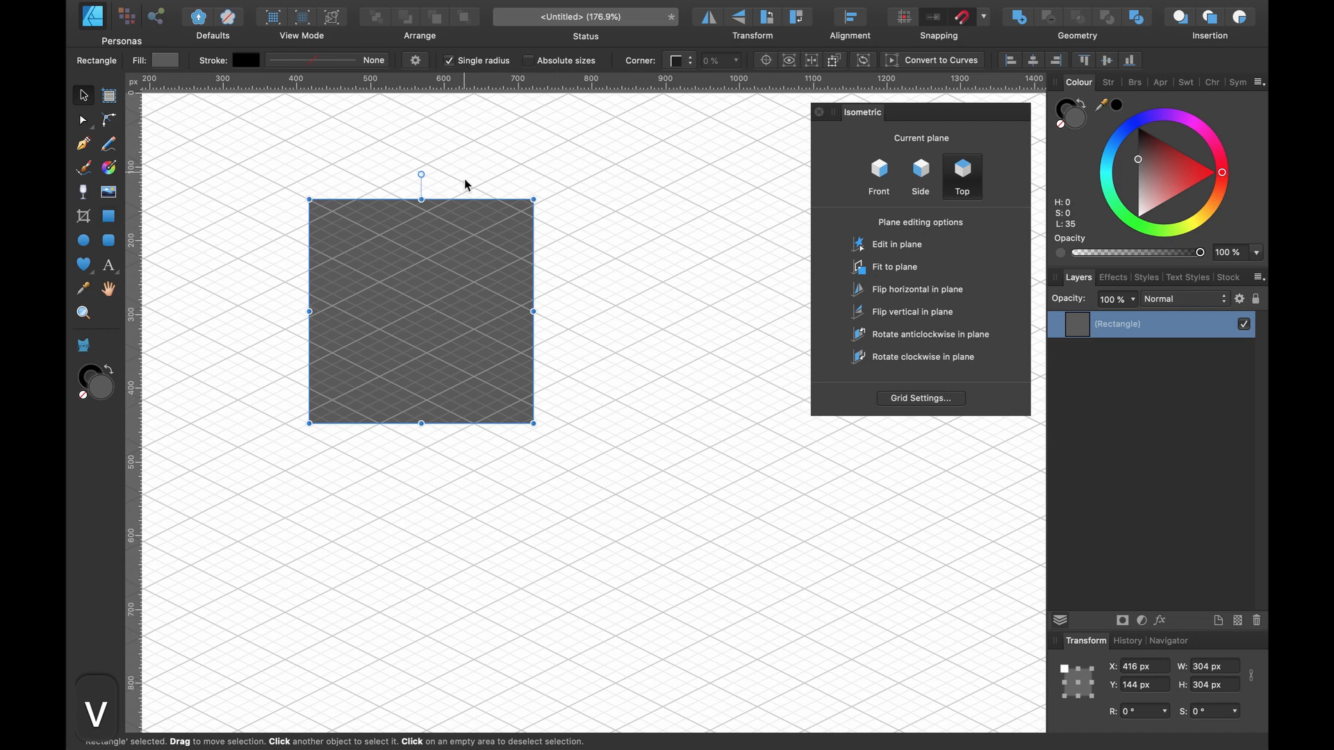
pyautogui.moveTo(514, 197); pyautogui.dragTo(421, 255)
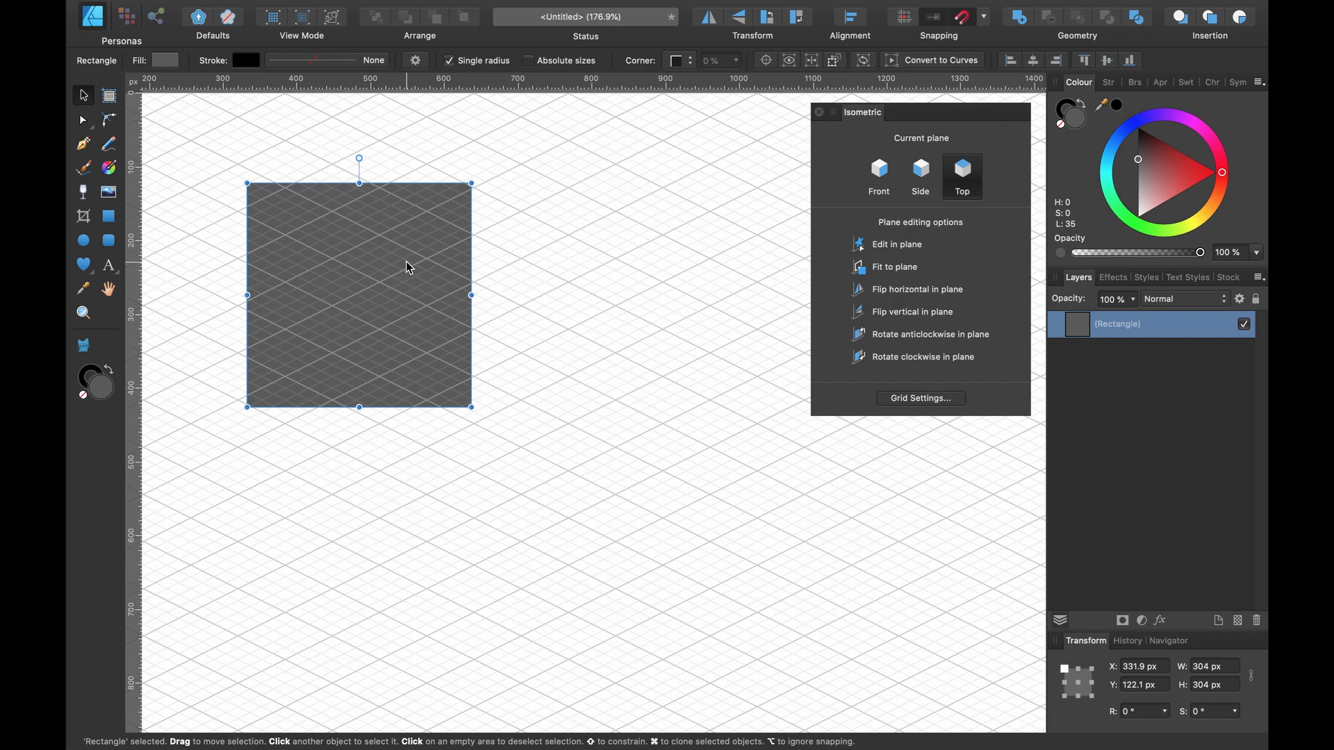
pyautogui.press('super+j')
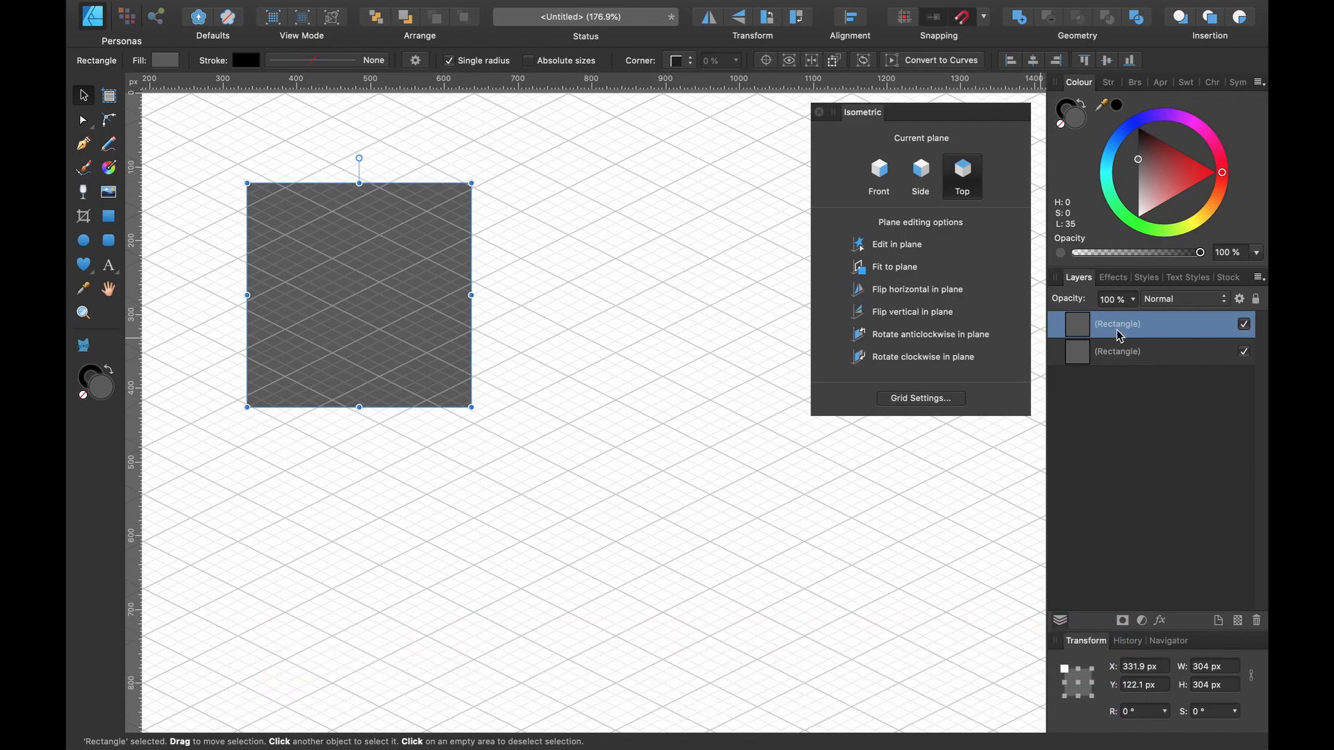
pyautogui.moveTo(408, 254); pyautogui.dragTo(653, 258)
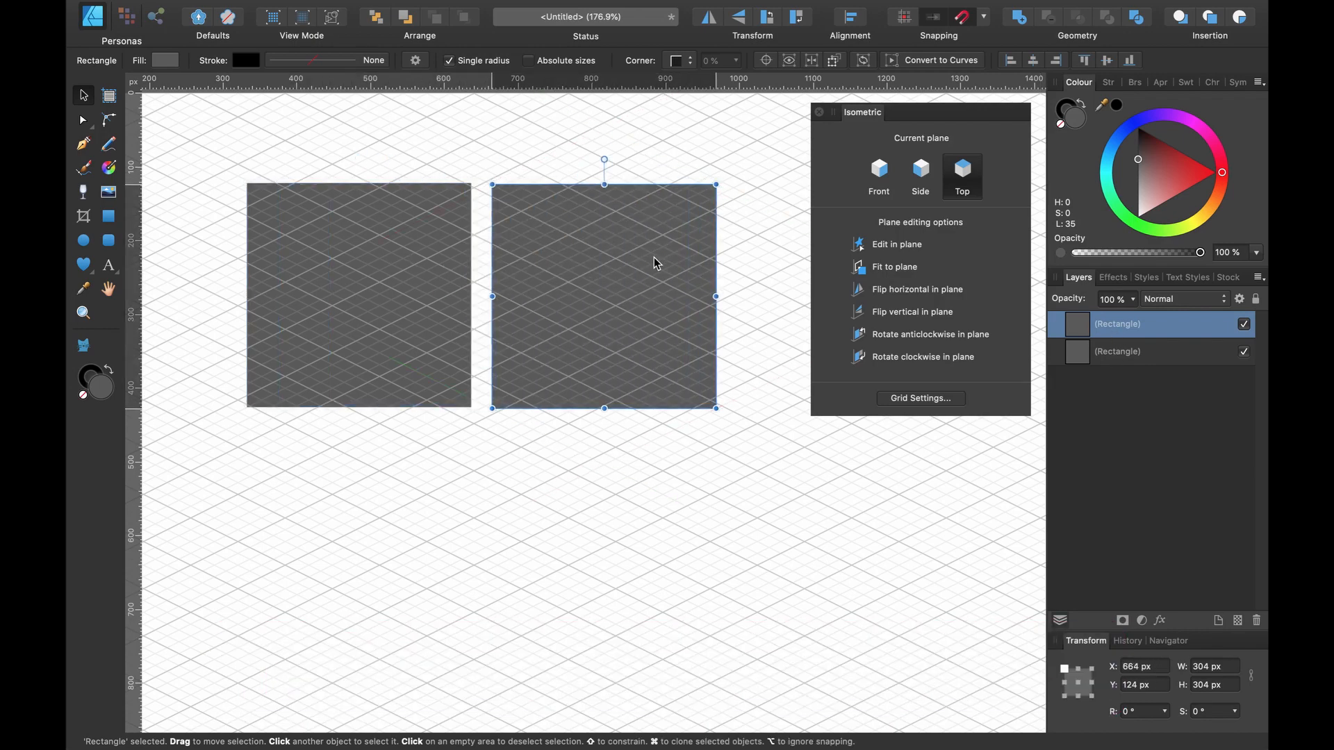
pyautogui.press('super+j')
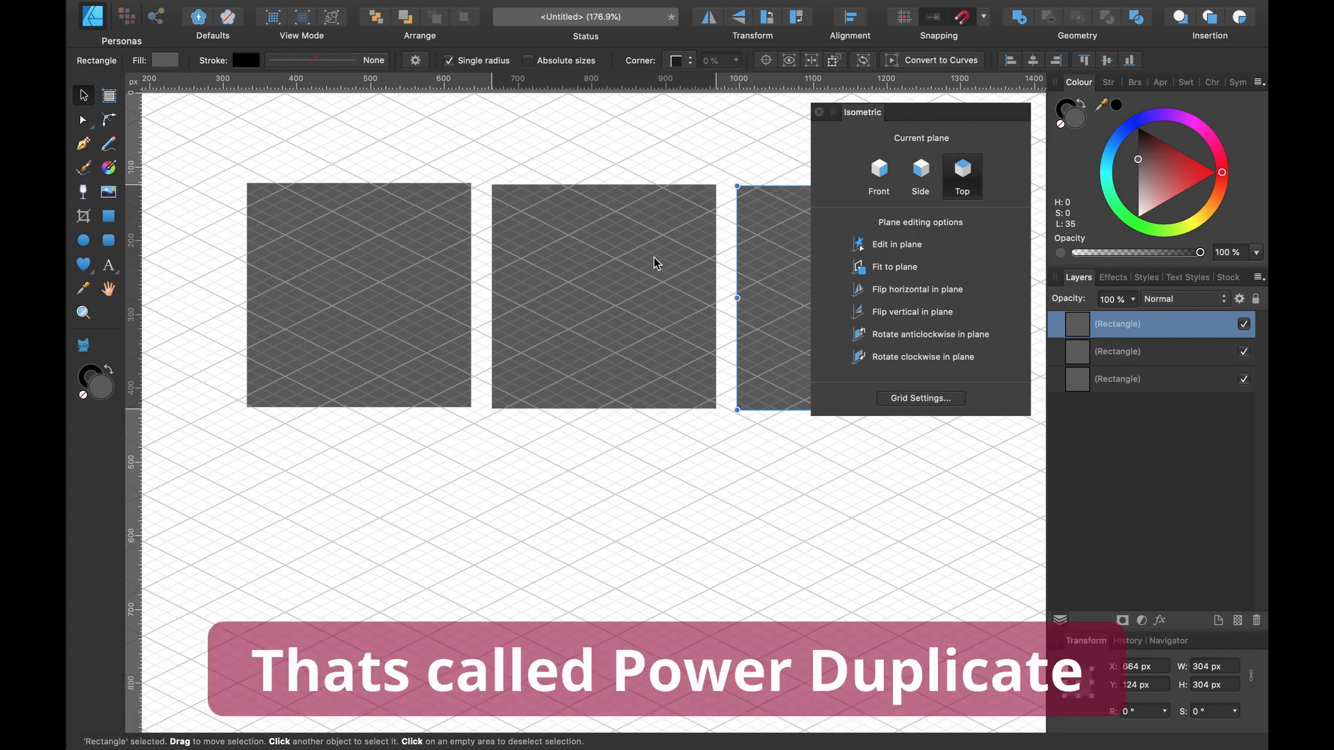
pyautogui.scroll(-3, 653, 257)
pyautogui.hscroll(2, 653, 257)
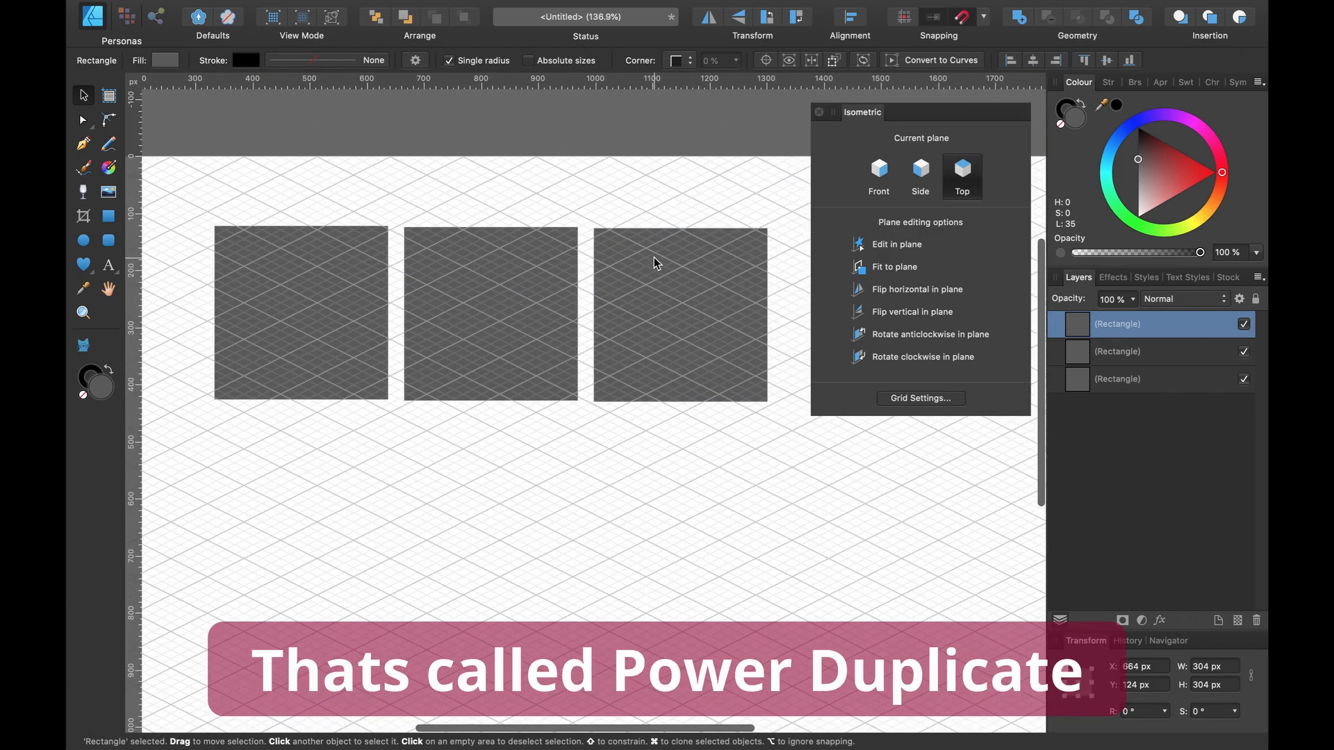
# Fit the first square of the row to the Top plane and place it below the other two at X 520 px, Y 596 px.
pyautogui.click(347, 282)
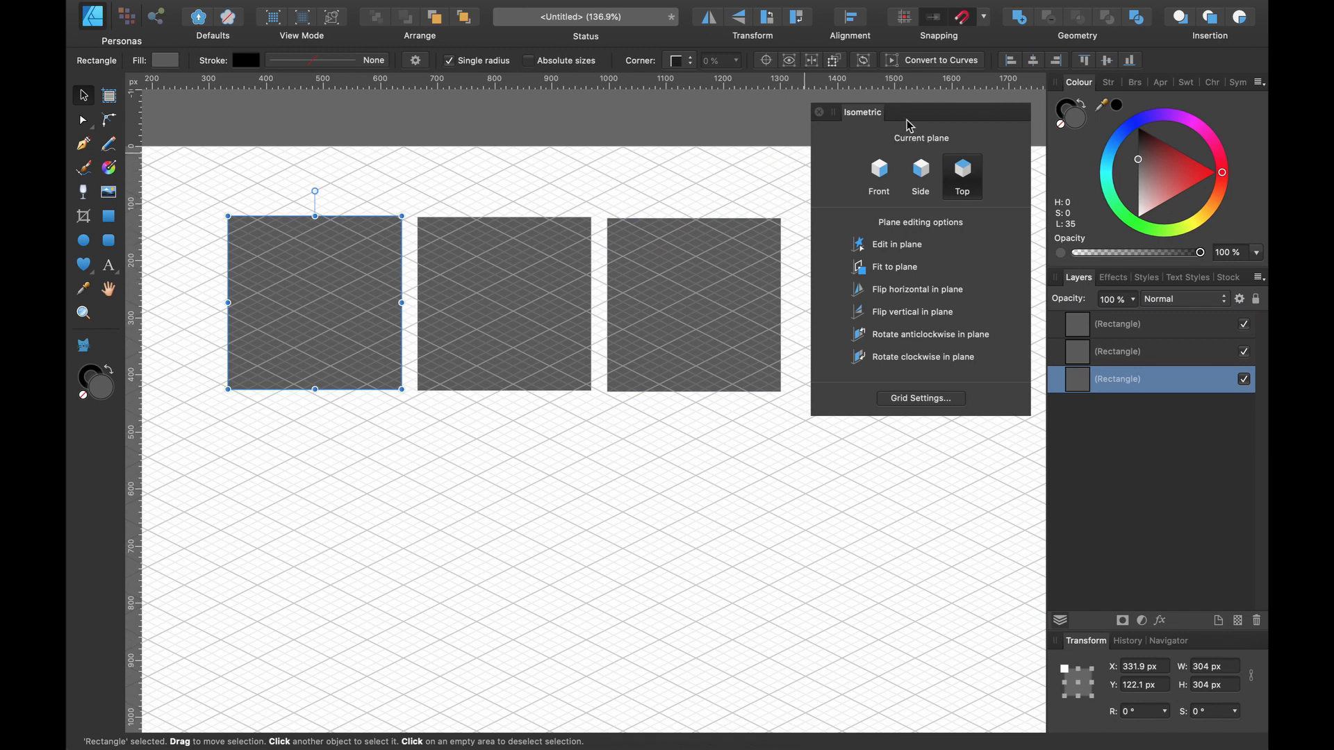
pyautogui.moveTo(928, 116); pyautogui.dragTo(936, 124)
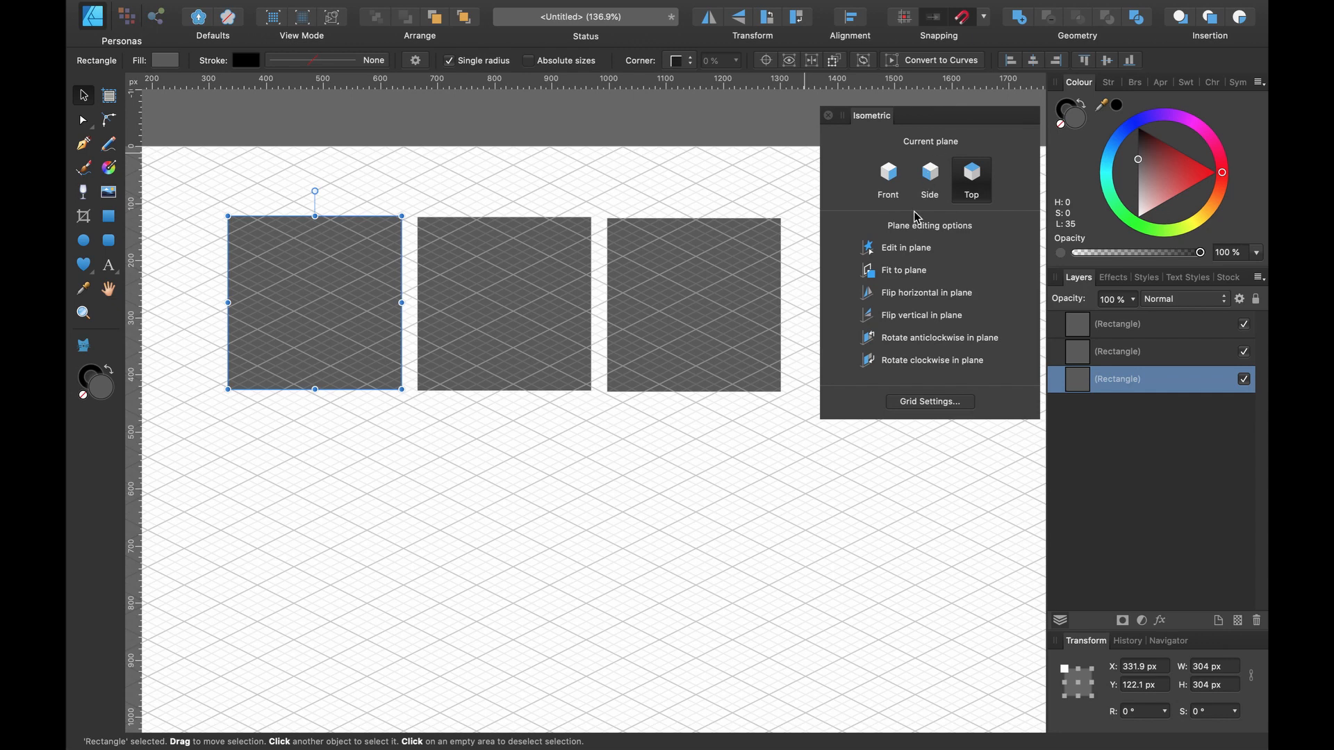
pyautogui.click(905, 270)
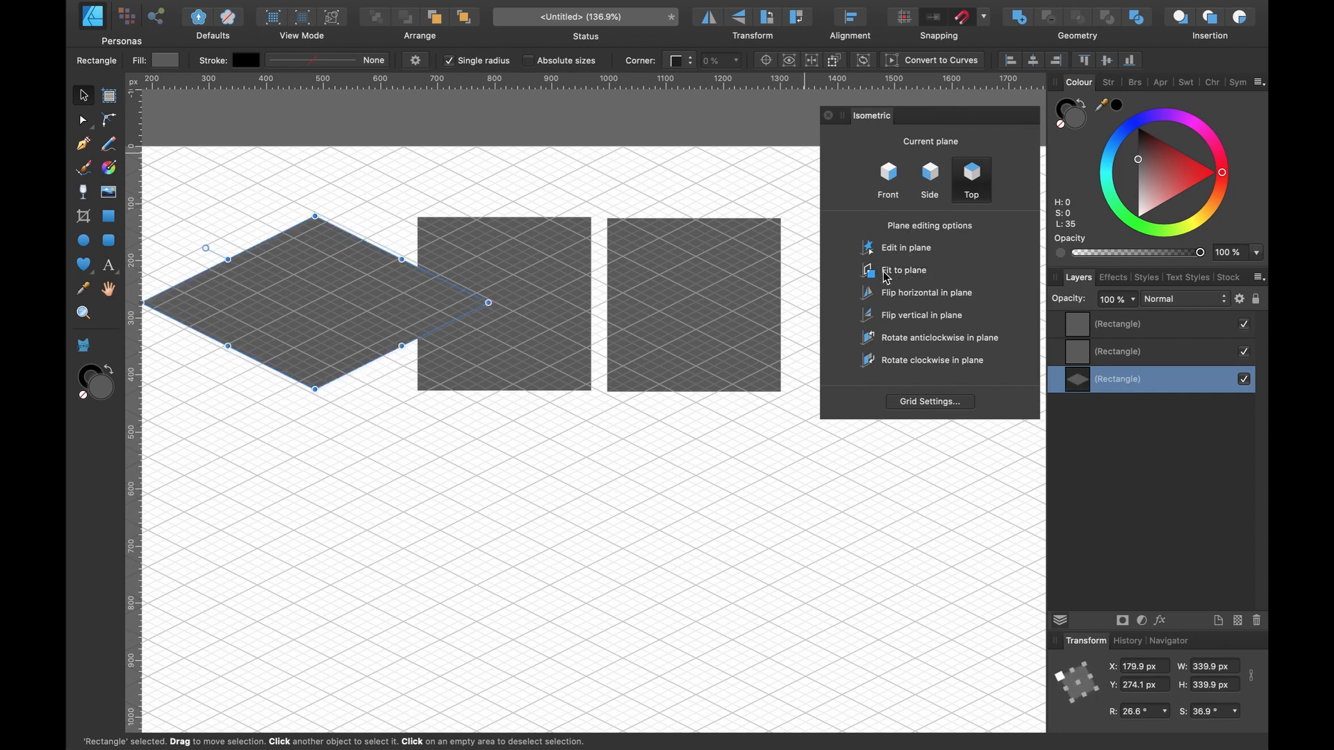
pyautogui.moveTo(346, 318); pyautogui.dragTo(541, 504)
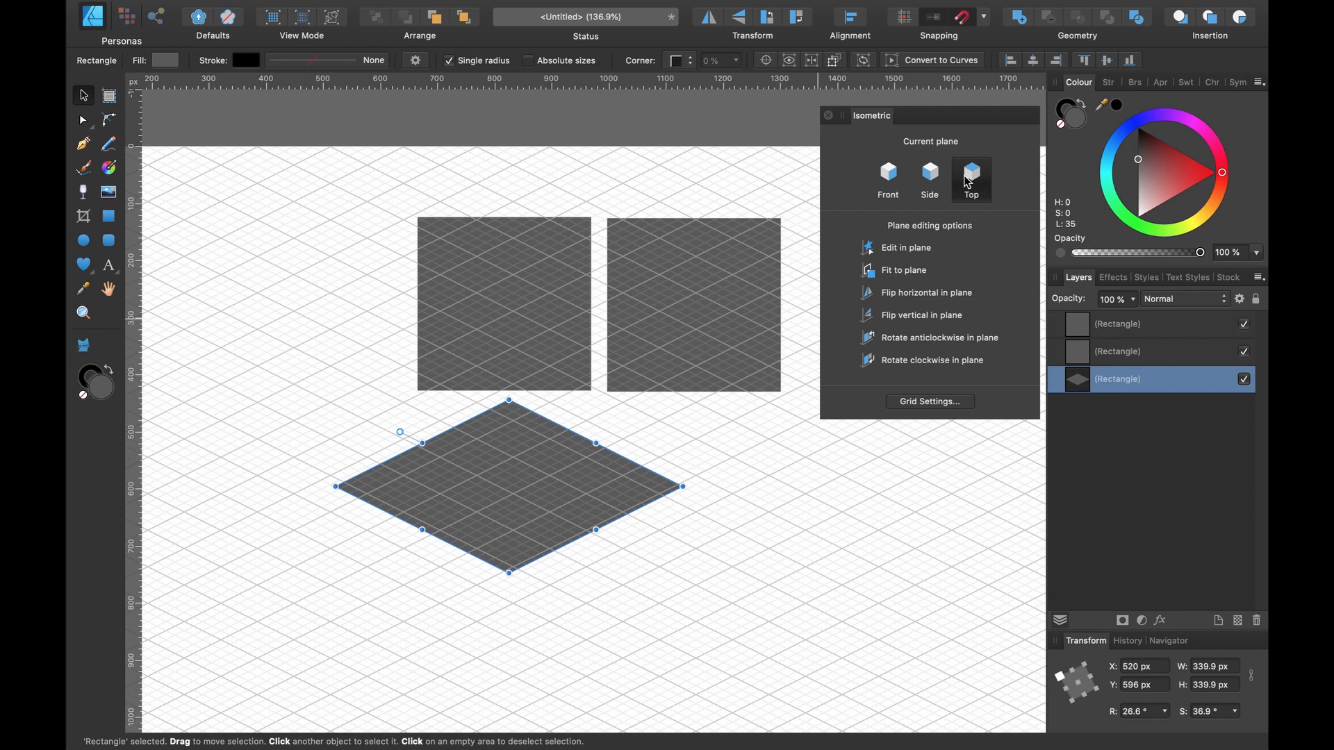
# View the grid in the Side and Front planes and return to the Top plane.
pyautogui.click(938, 180)
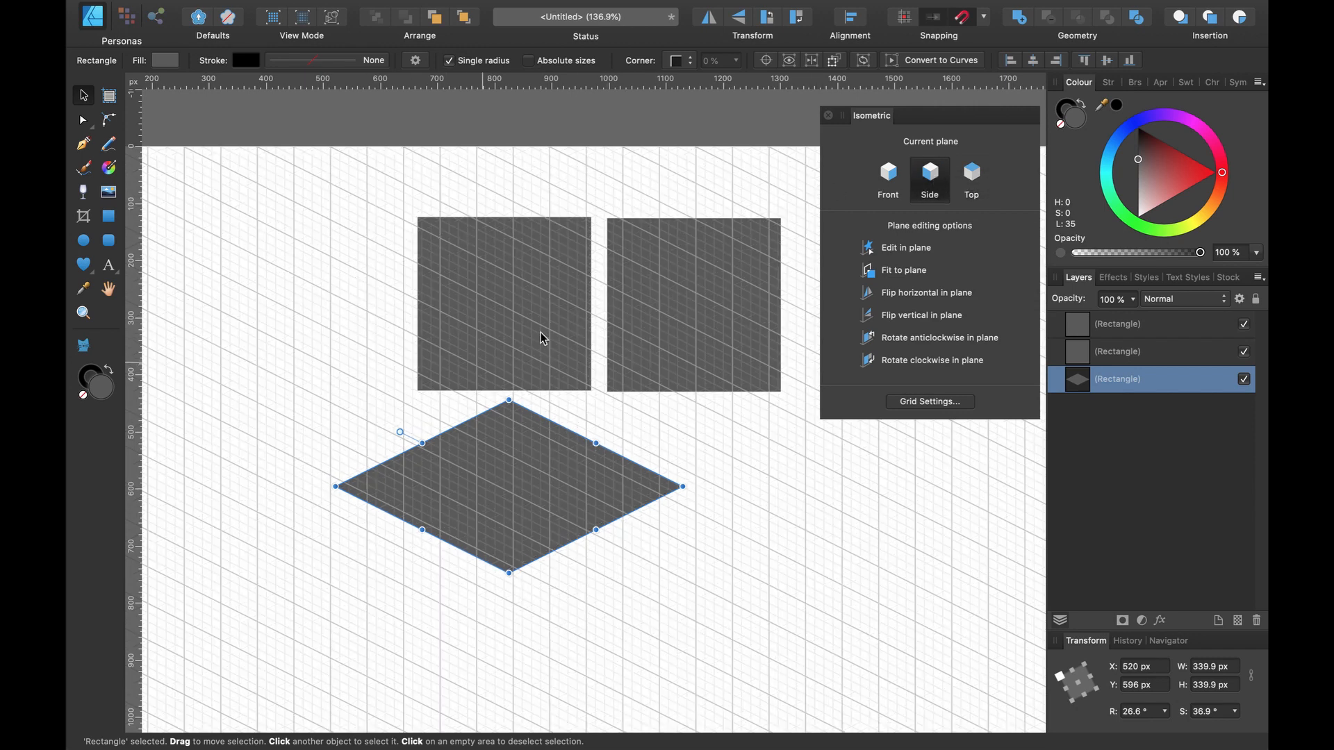
pyautogui.click(898, 174)
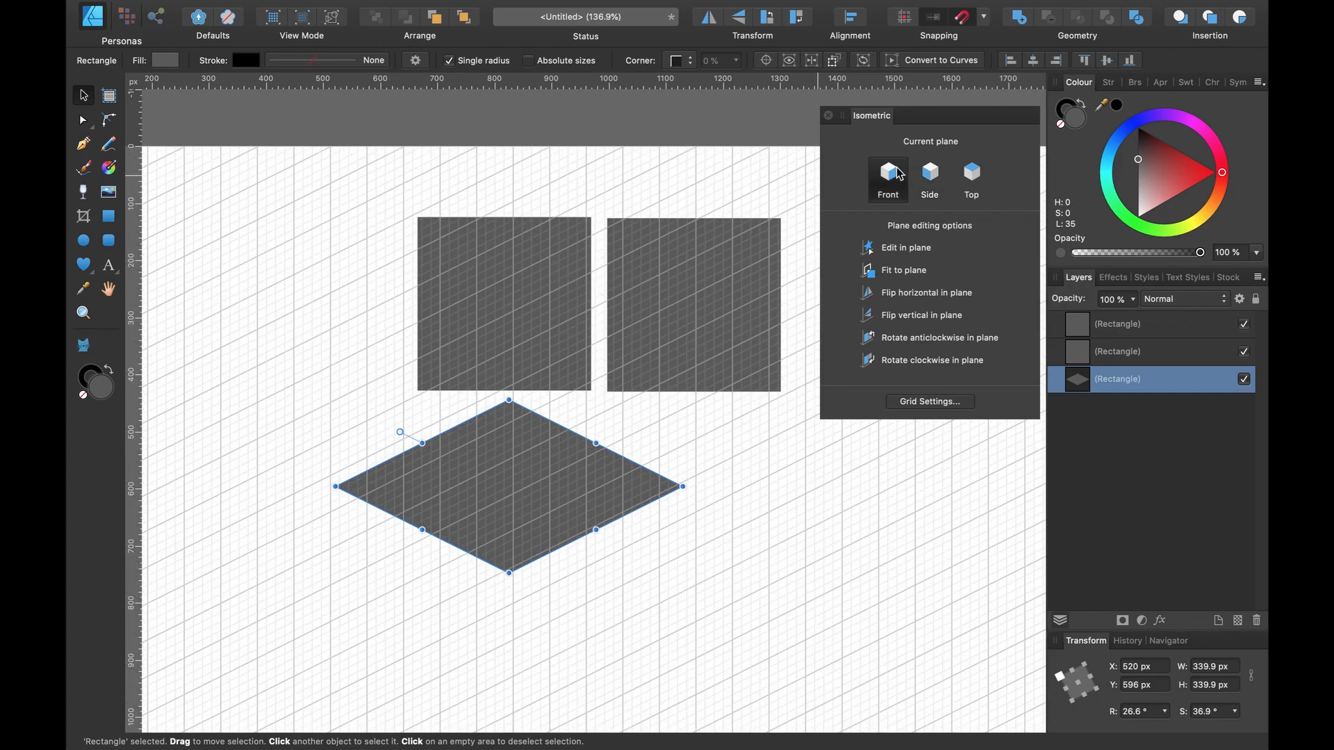
pyautogui.click(968, 177)
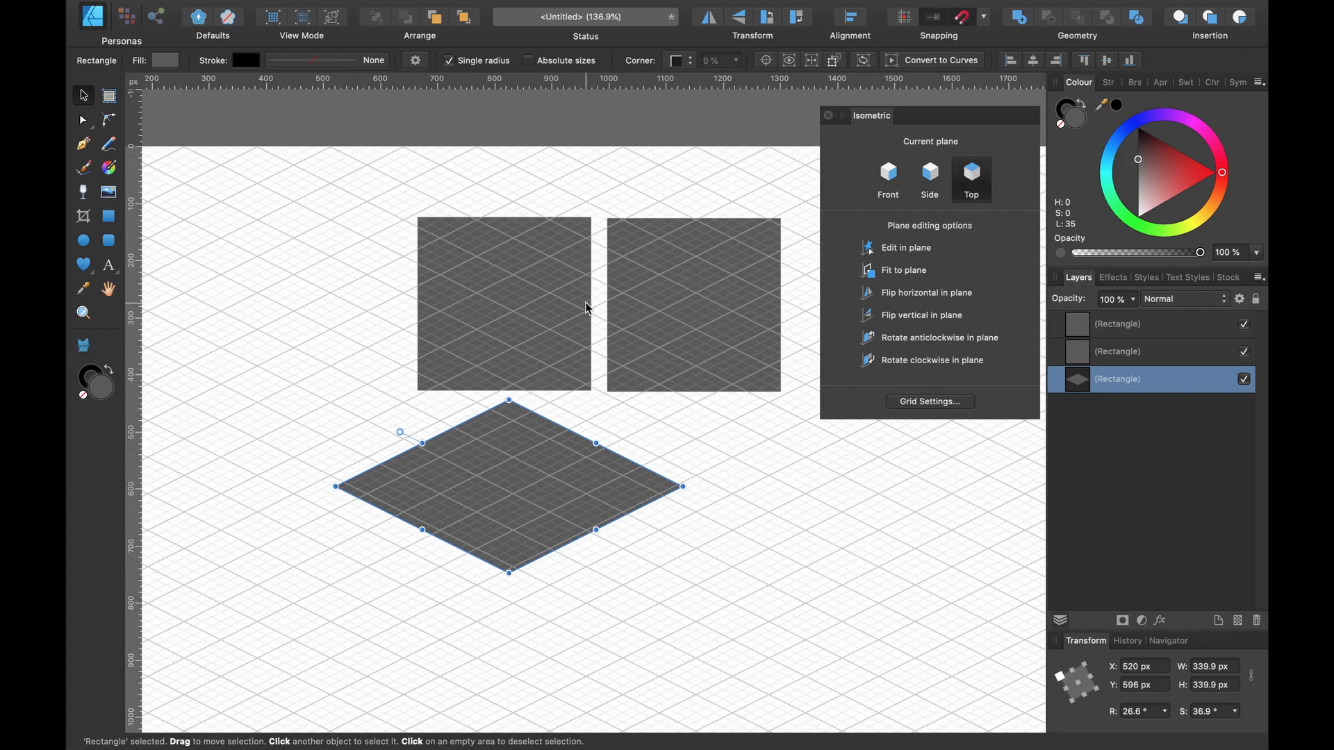
# Fit the upright square directly above the diamond to the Side plane, and set the current plane back to Top.
pyautogui.click(535, 313)
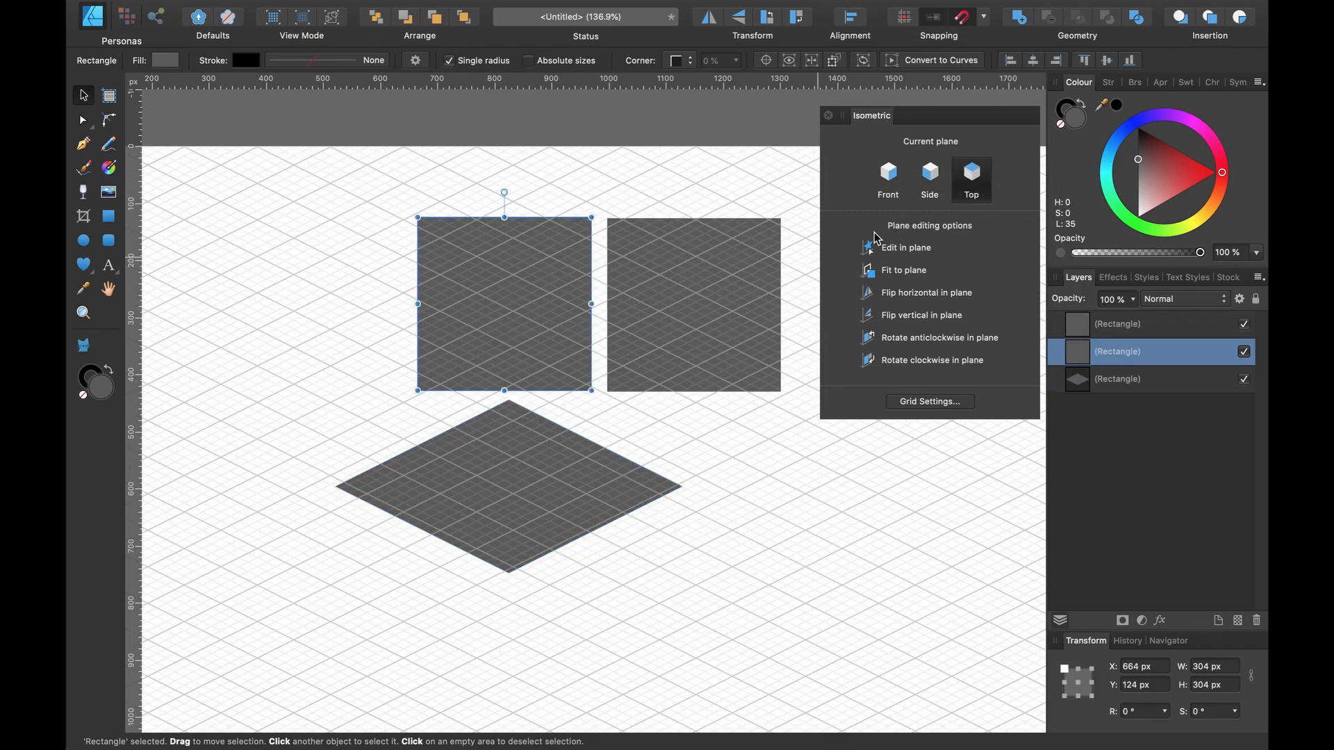
pyautogui.click(931, 179)
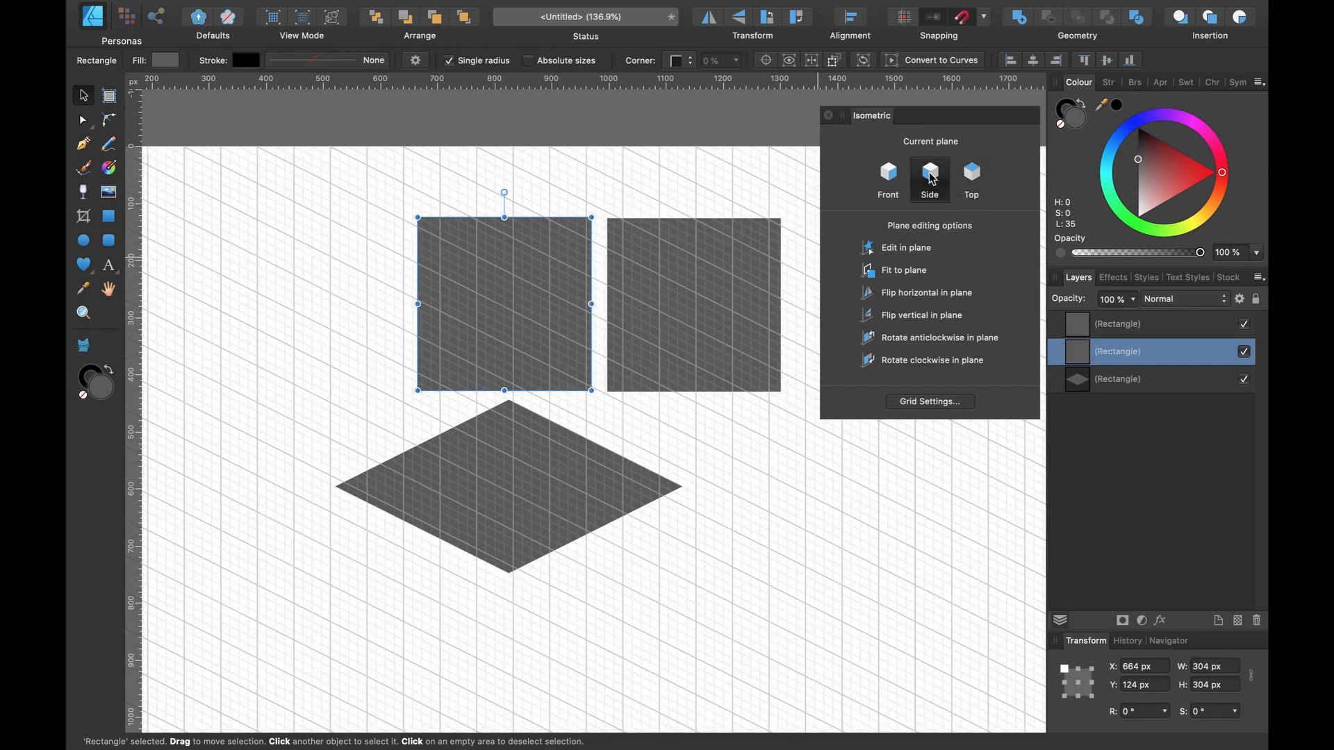
pyautogui.click(902, 271)
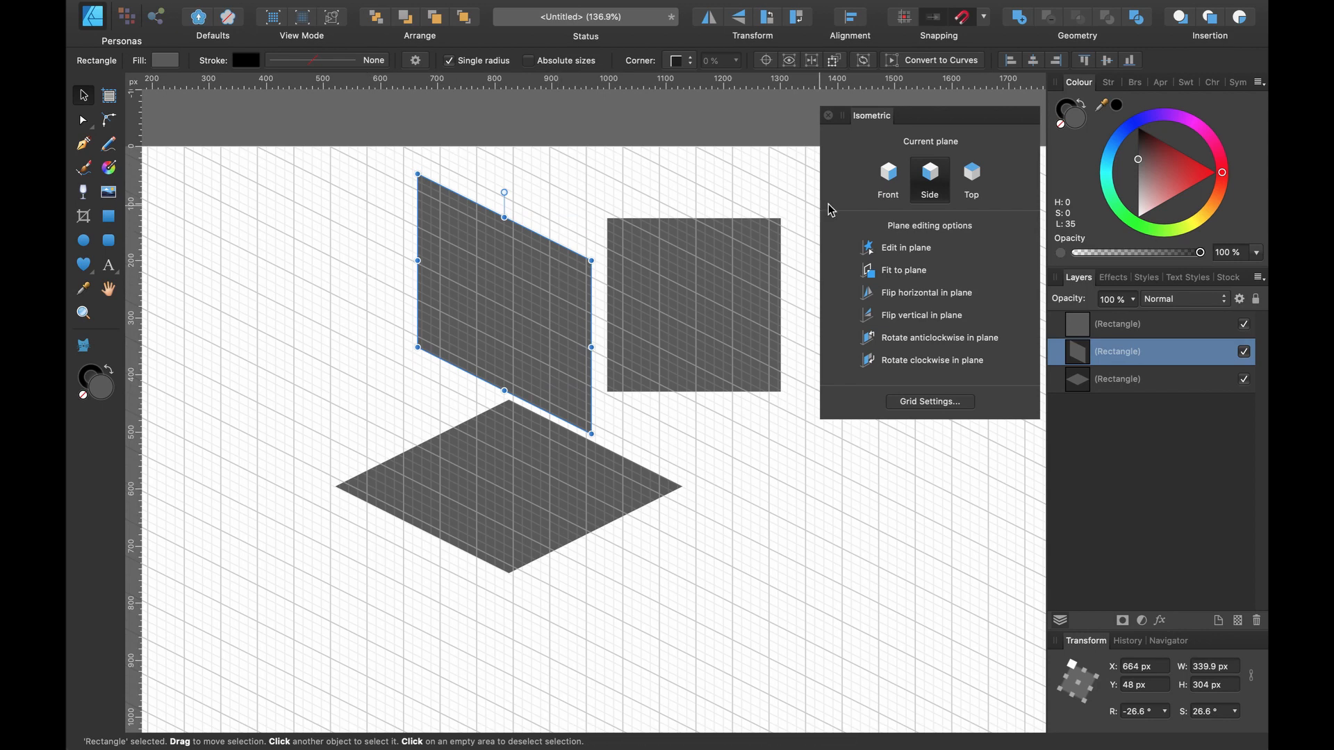
pyautogui.click(972, 175)
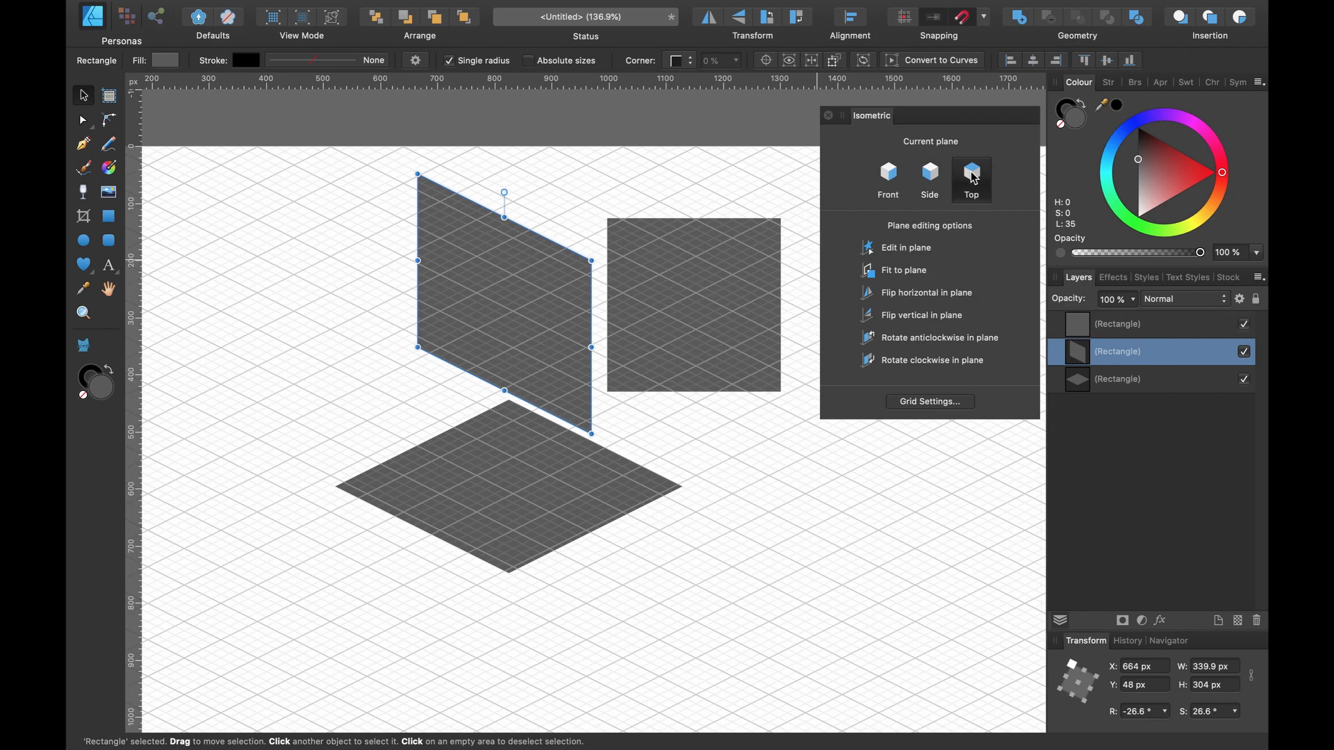
# Move the diamond to X 368 px, Y 320 px and place the Side-plane shape flush beneath its lower-left edge.
pyautogui.click(558, 460)
pyautogui.moveTo(561, 460); pyautogui.dragTo(469, 303)
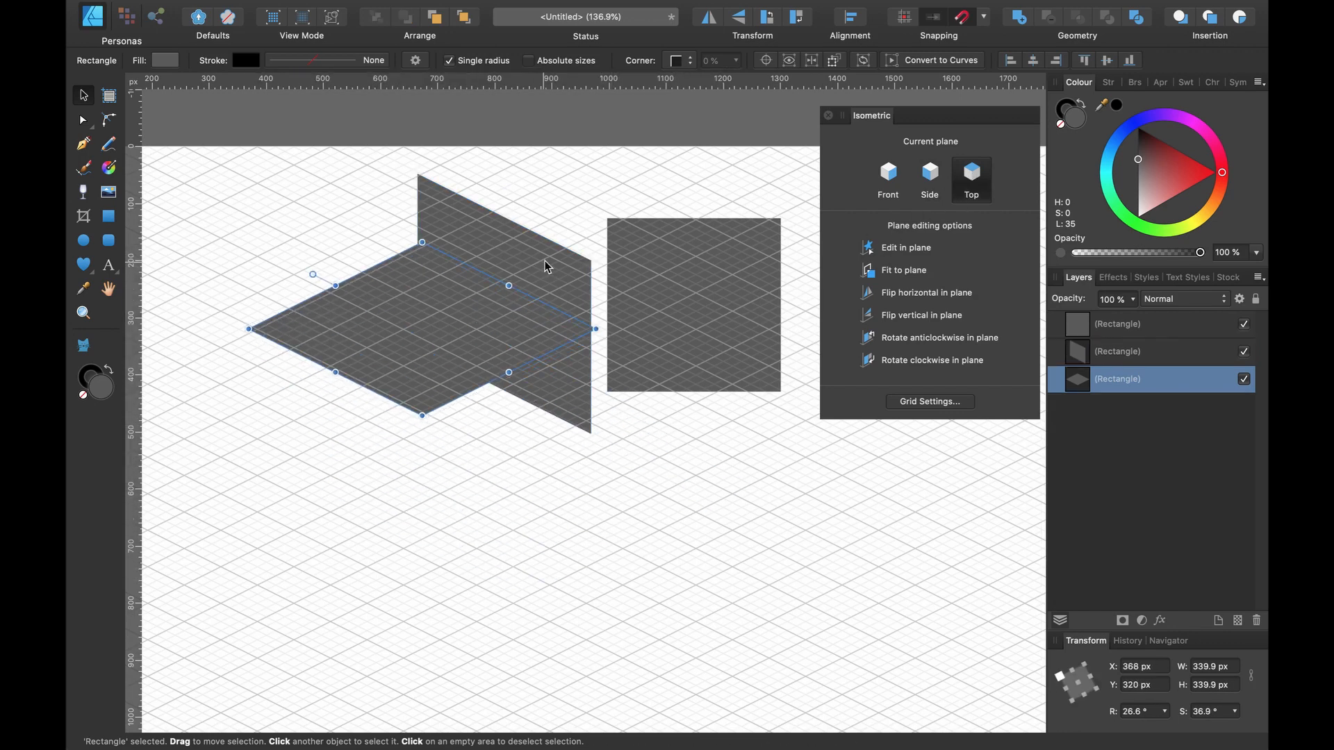
pyautogui.moveTo(545, 261); pyautogui.dragTo(473, 500)
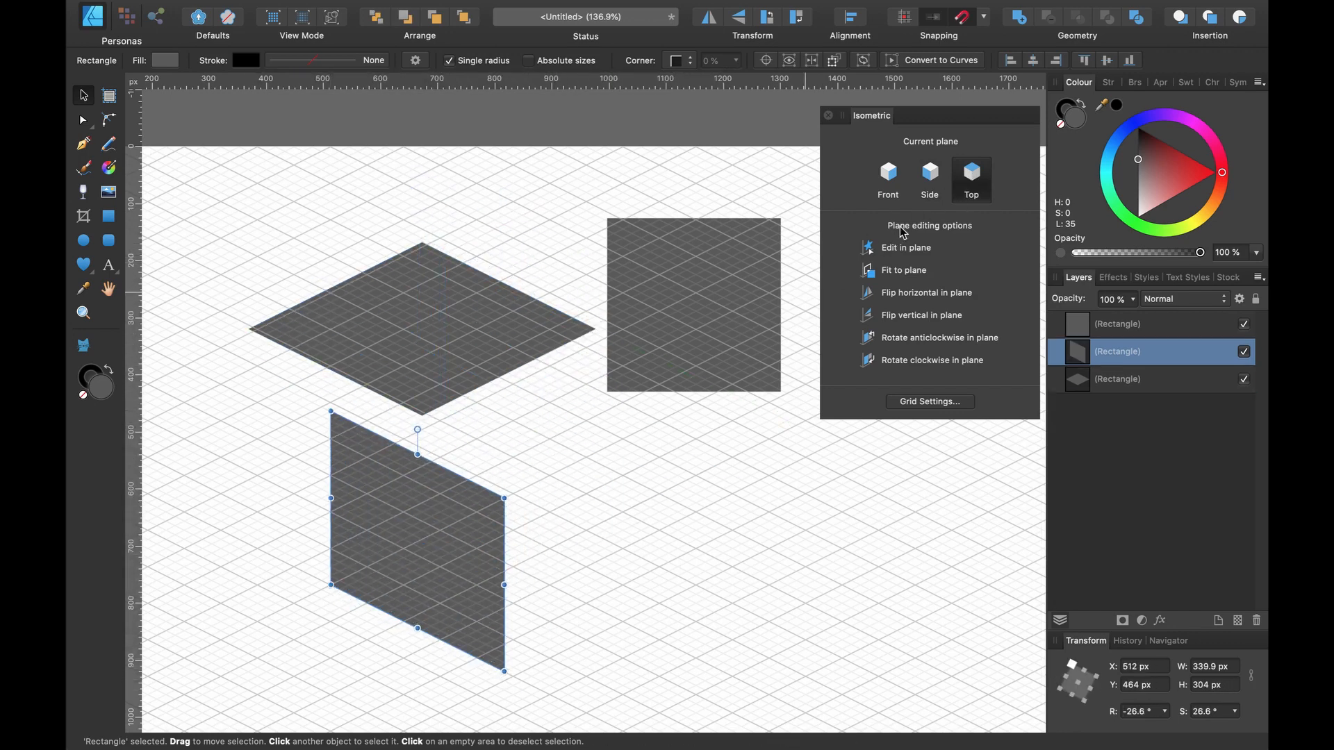
pyautogui.click(932, 178)
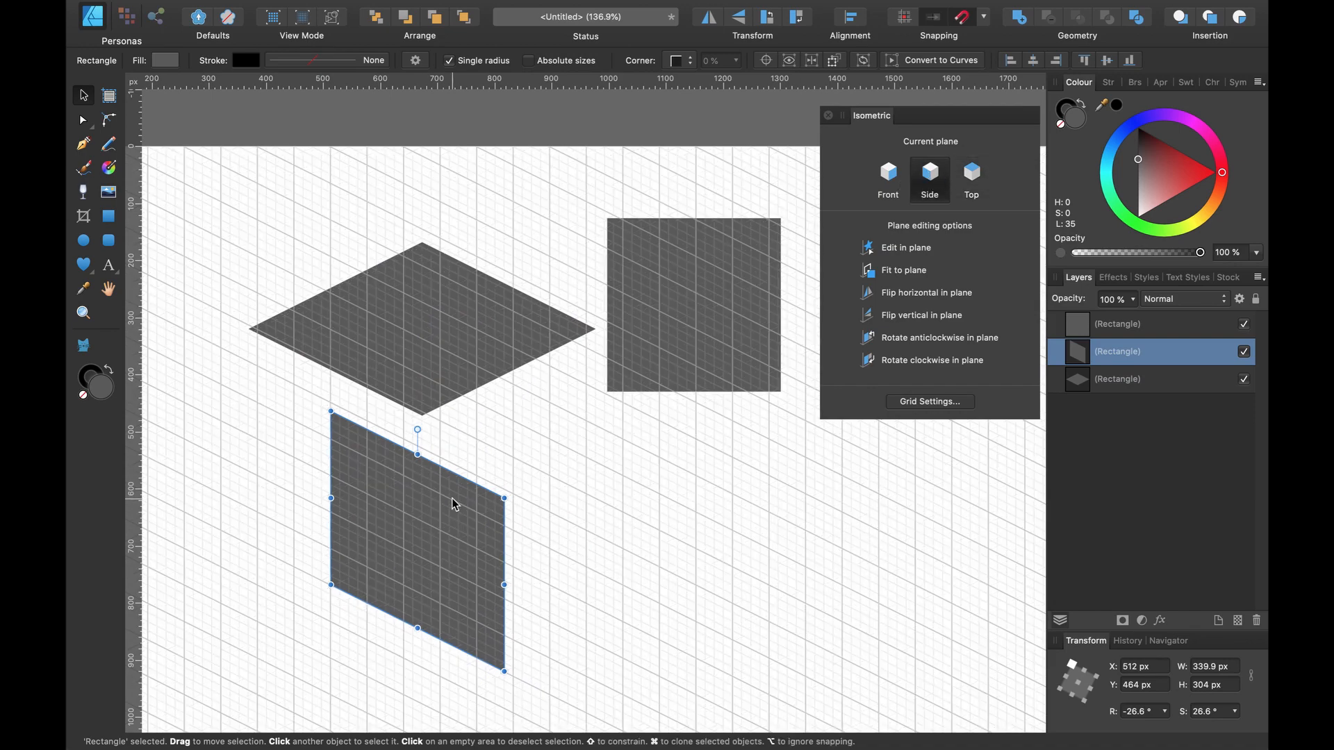
pyautogui.moveTo(452, 500); pyautogui.dragTo(426, 468)
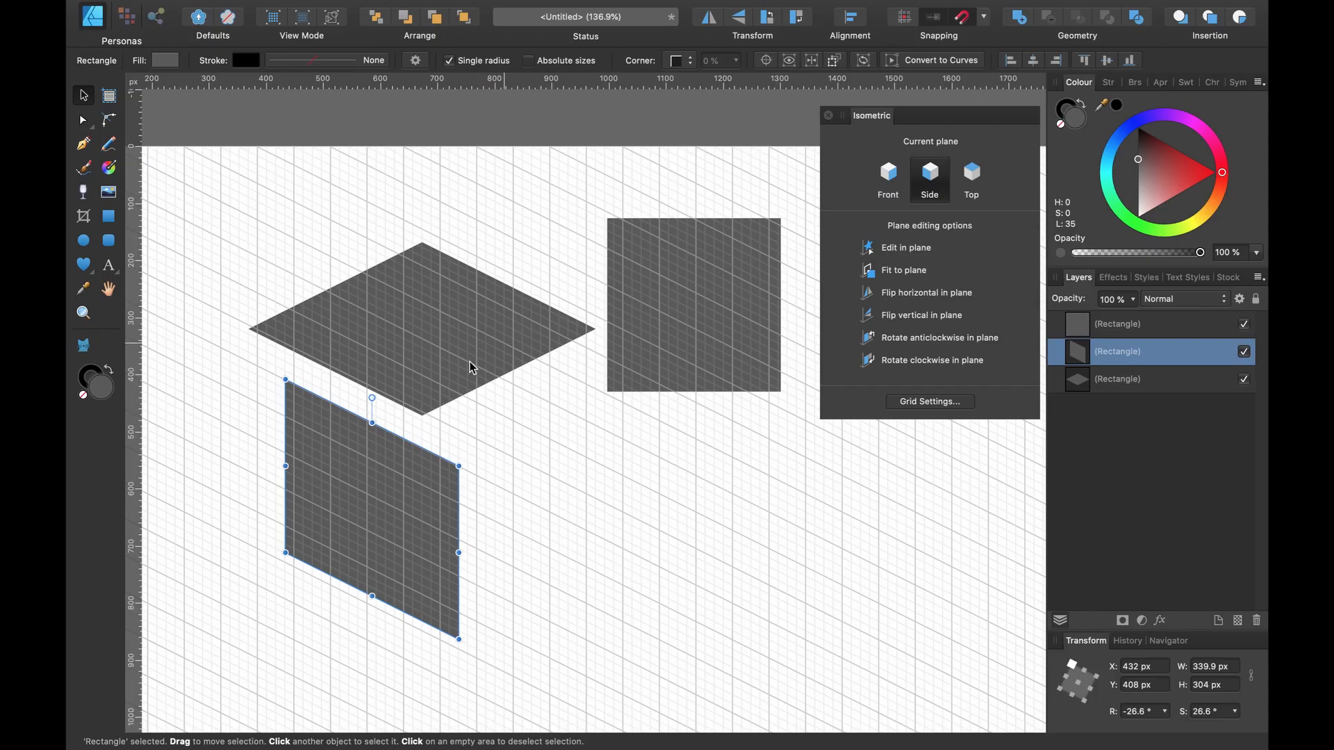
pyautogui.moveTo(377, 482); pyautogui.dragTo(344, 438)
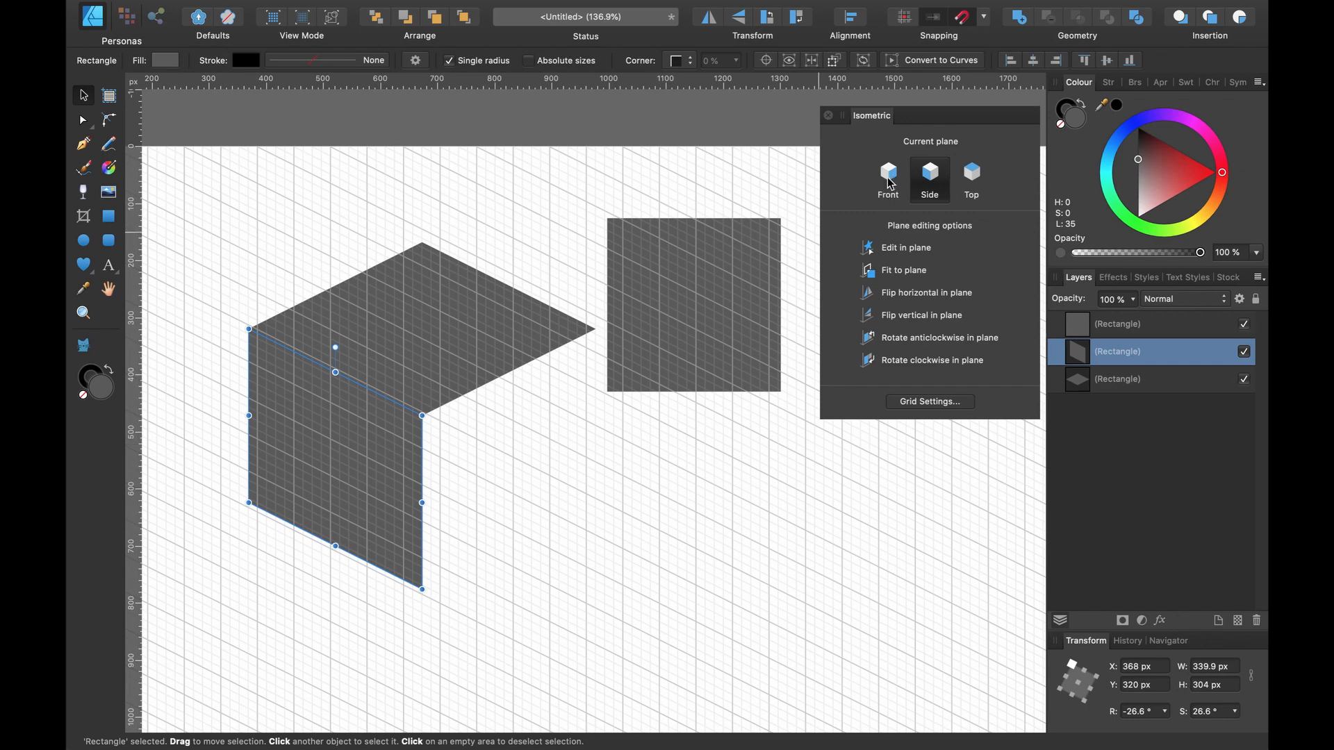
# Fit the remaining square to the Front plane and place it at X 672 px, Y 472 px to close the cube.
pyautogui.click(717, 296)
pyautogui.click(889, 175)
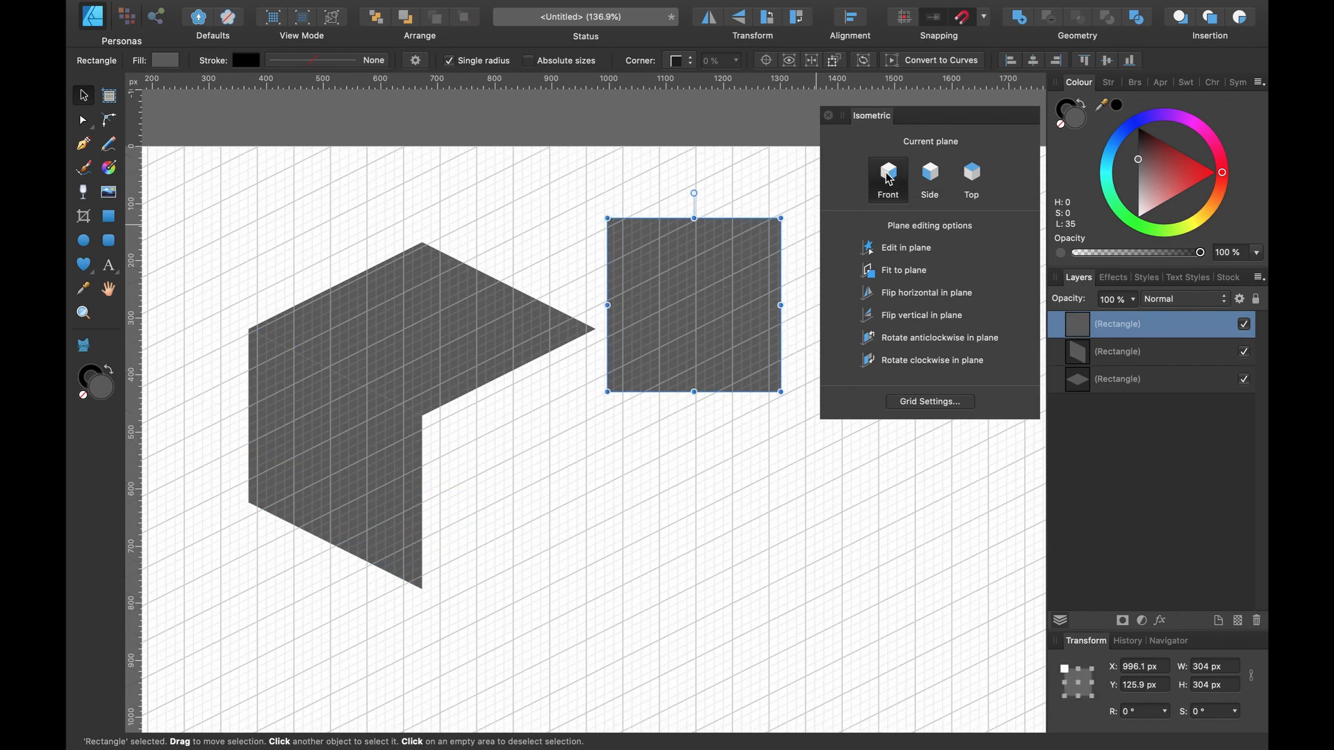
pyautogui.click(907, 271)
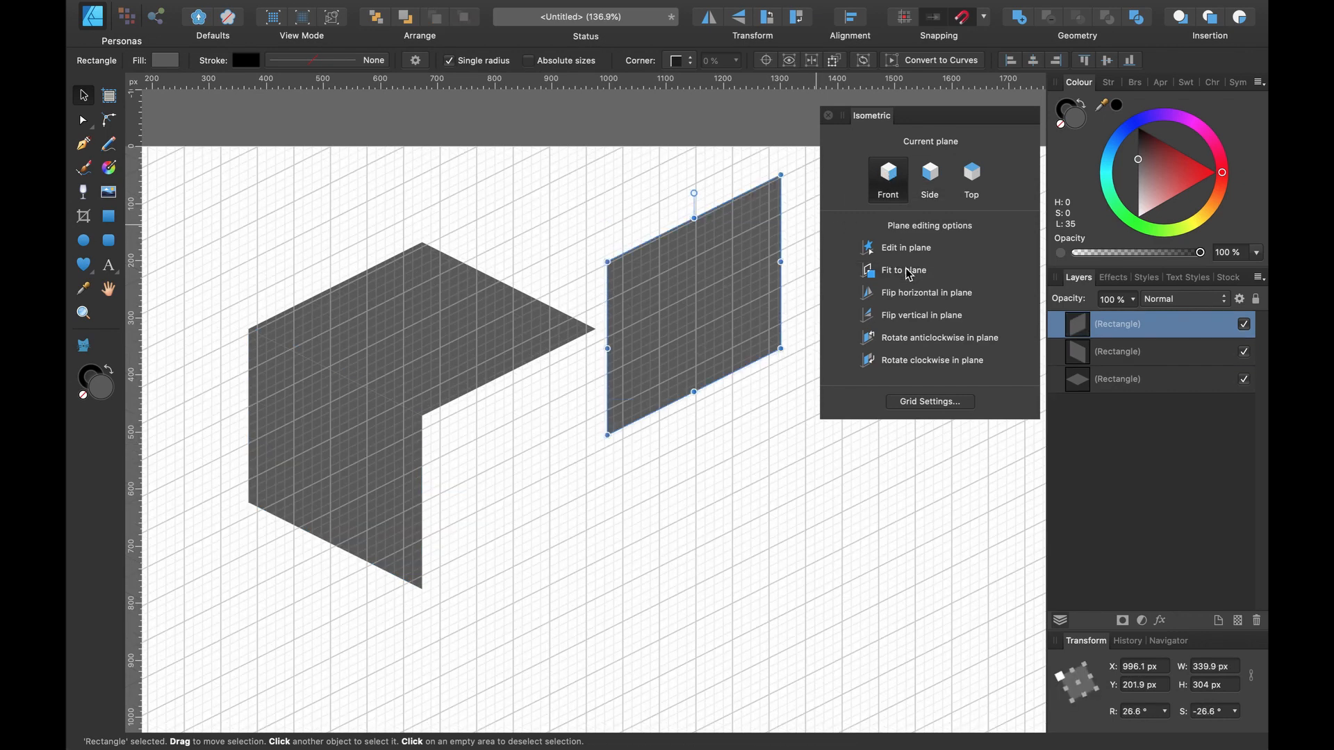
pyautogui.moveTo(692, 297); pyautogui.dragTo(506, 451)
# Hide the isometric grid and view the assembled cube without it.
pyautogui.scroll(-2, 578, 448)
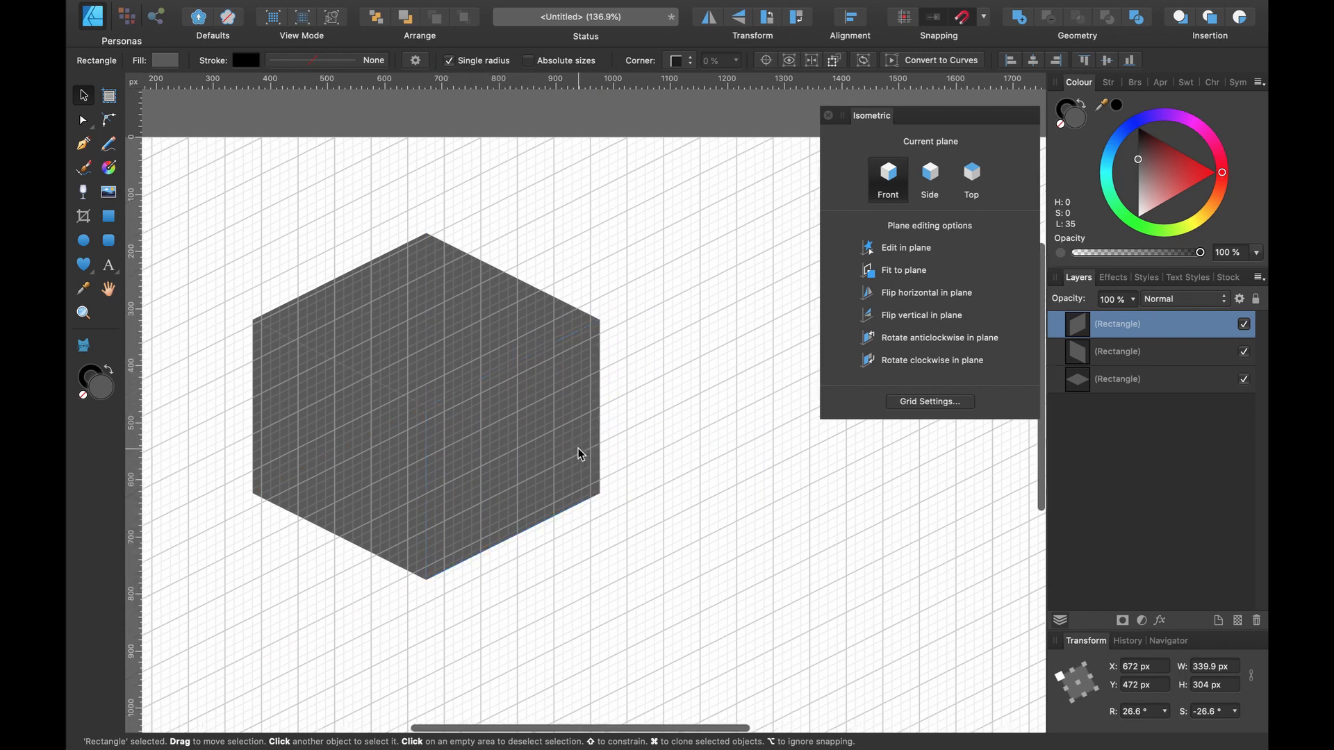
pyautogui.hscroll(-3, 578, 449)
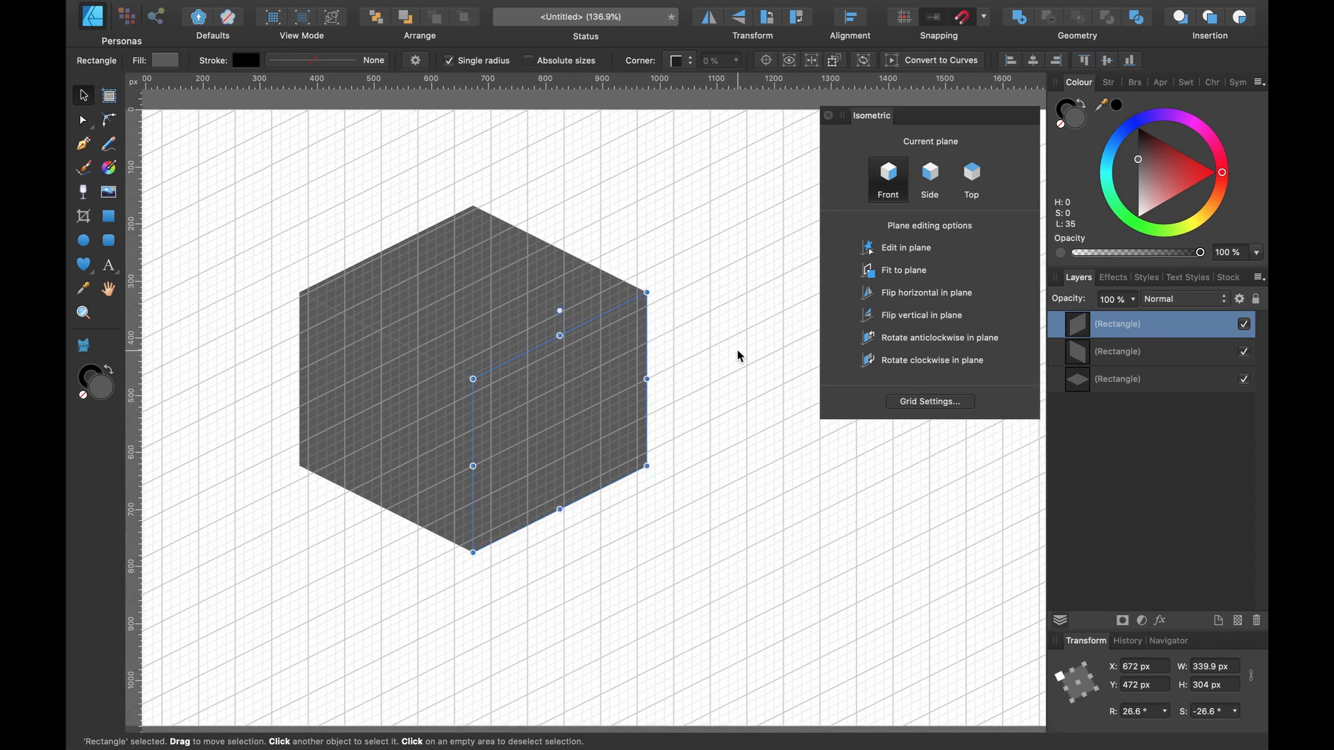
pyautogui.hscroll(-2, 738, 356)
pyautogui.scroll(-1, 738, 356)
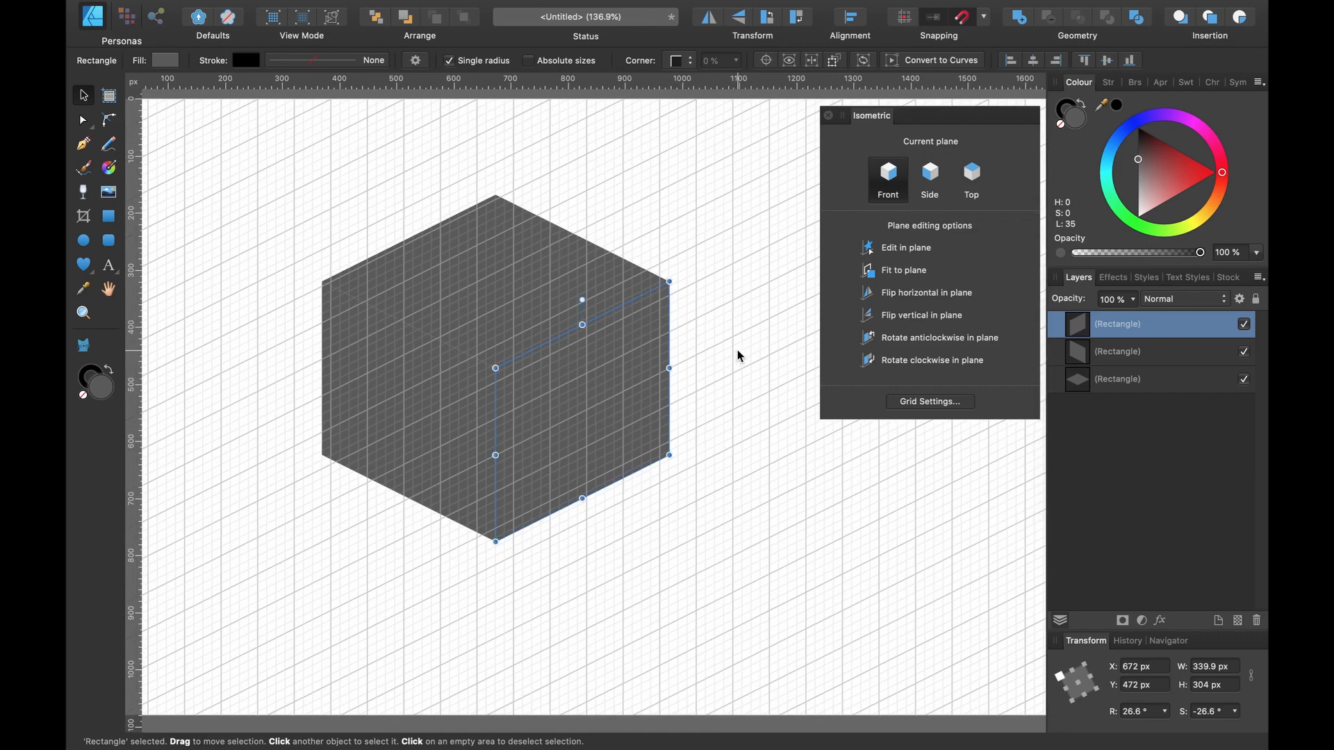
pyautogui.press('super+apostrophe')
pyautogui.scroll(2, 738, 356)
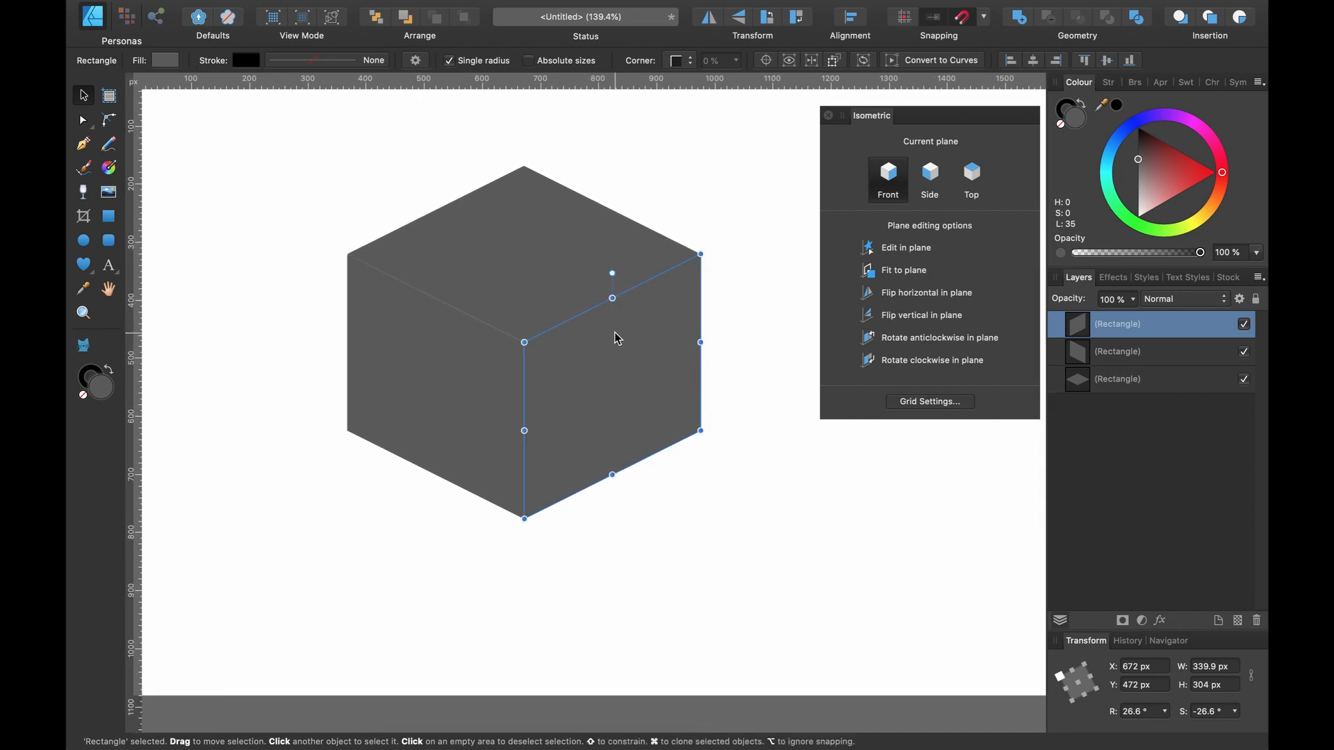
# Draw a circle about 187 px across above and to the right of the cube, filled orange (H 43, S 100, L 50).
pyautogui.scroll(-2, 617, 339)
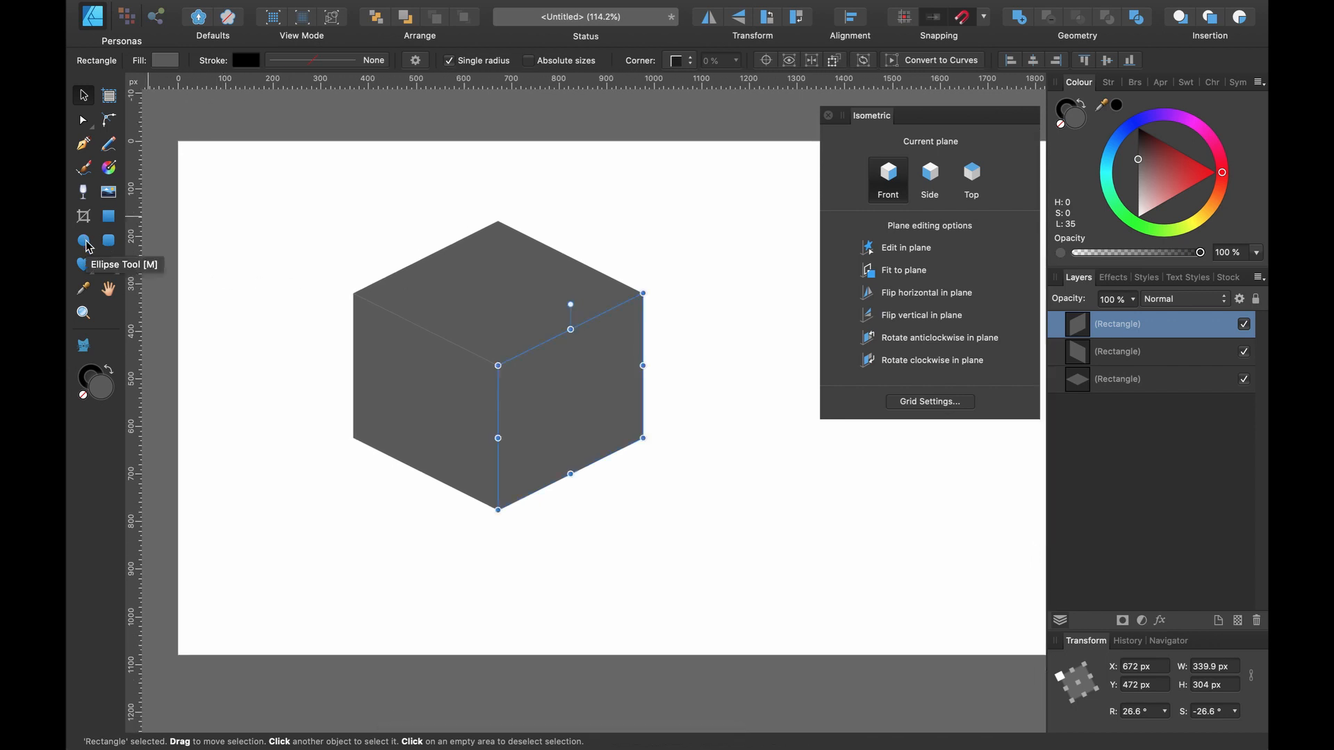
pyautogui.click(84, 241)
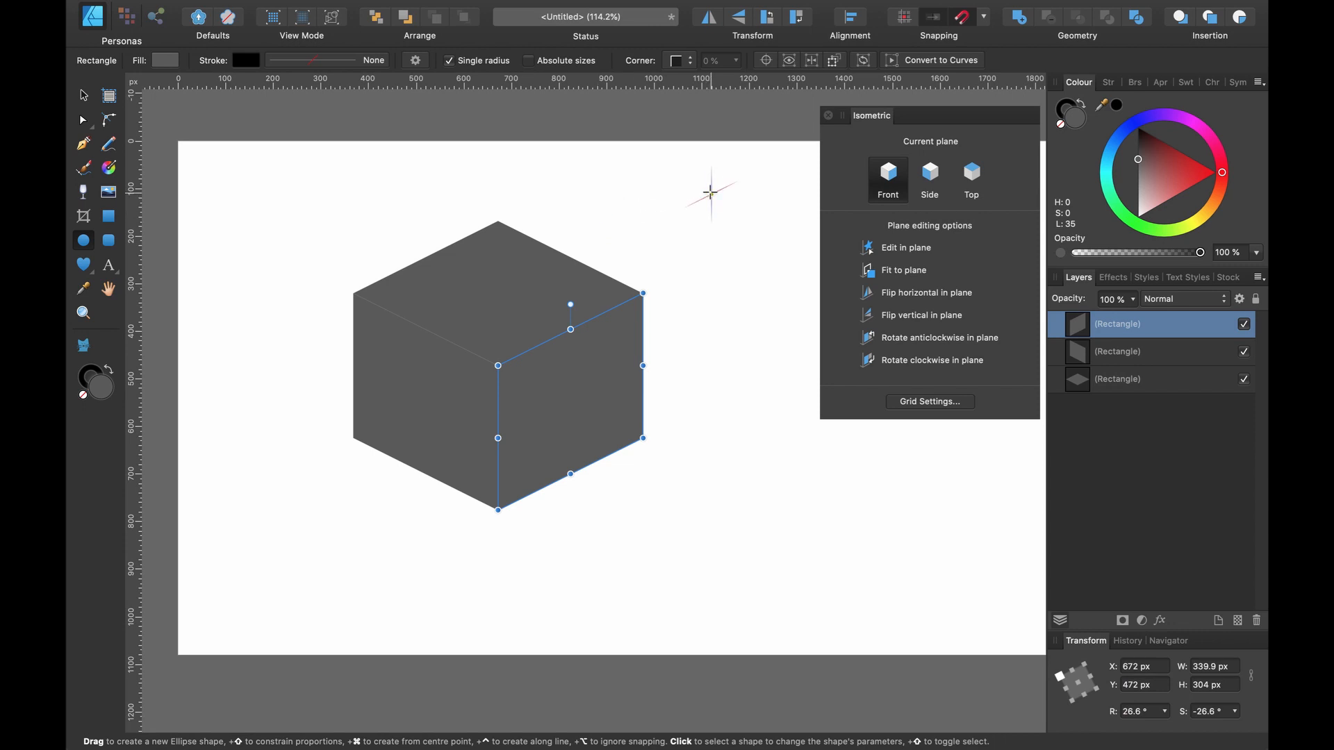
pyautogui.moveTo(681, 167); pyautogui.dragTo(770, 256)
pyautogui.click(1208, 211)
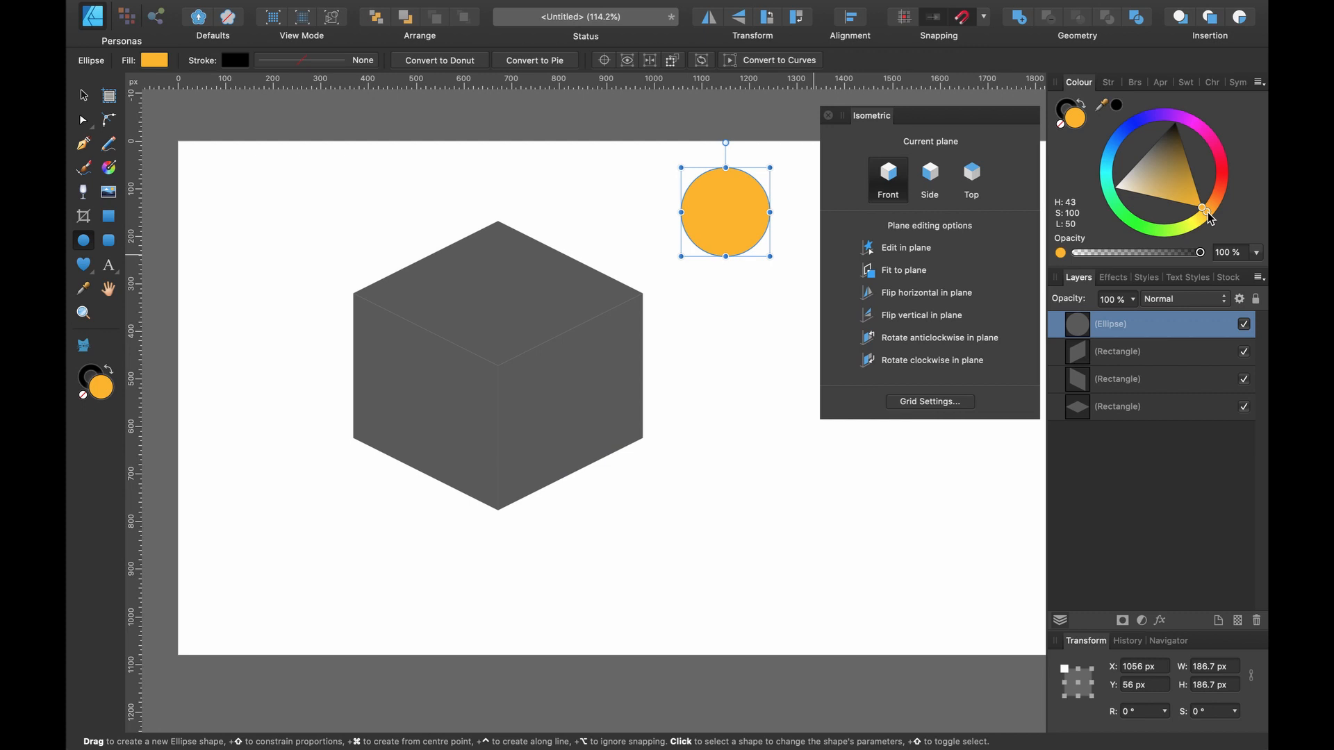
pyautogui.scroll(-2, 728, 329)
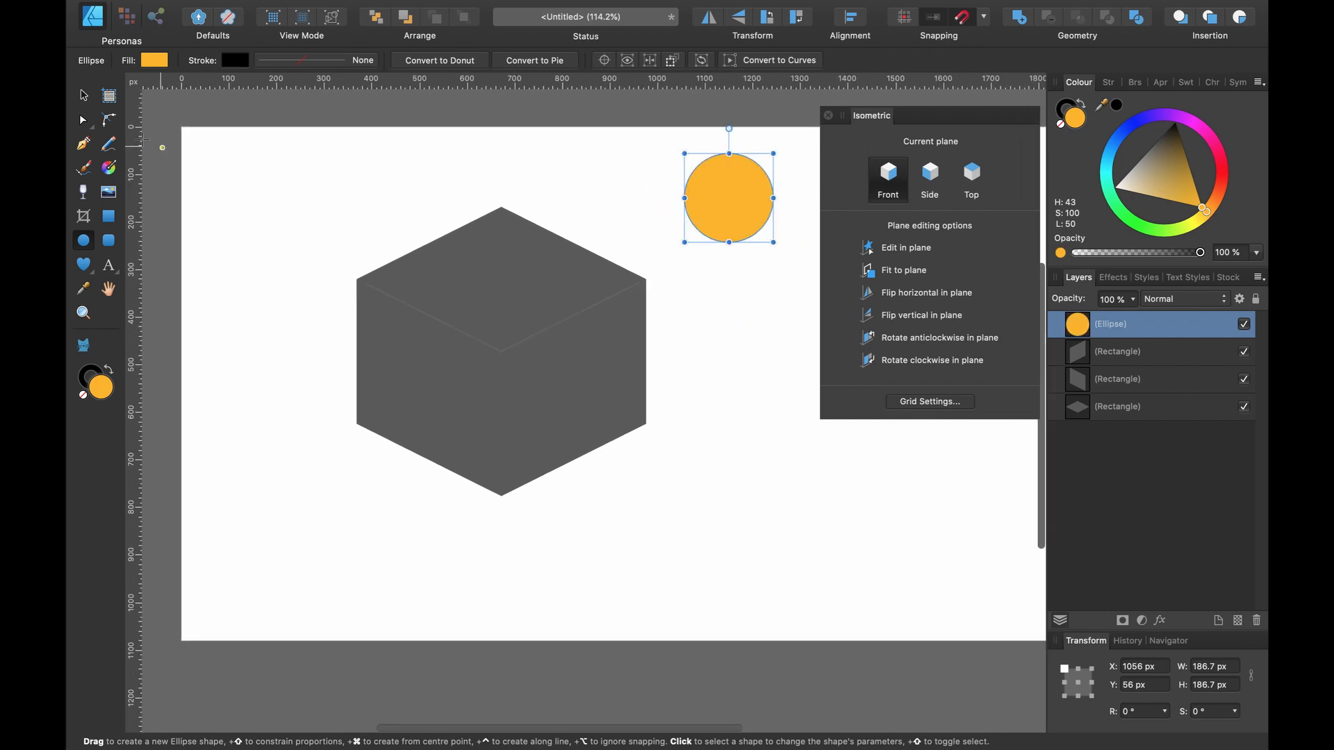
pyautogui.click(85, 97)
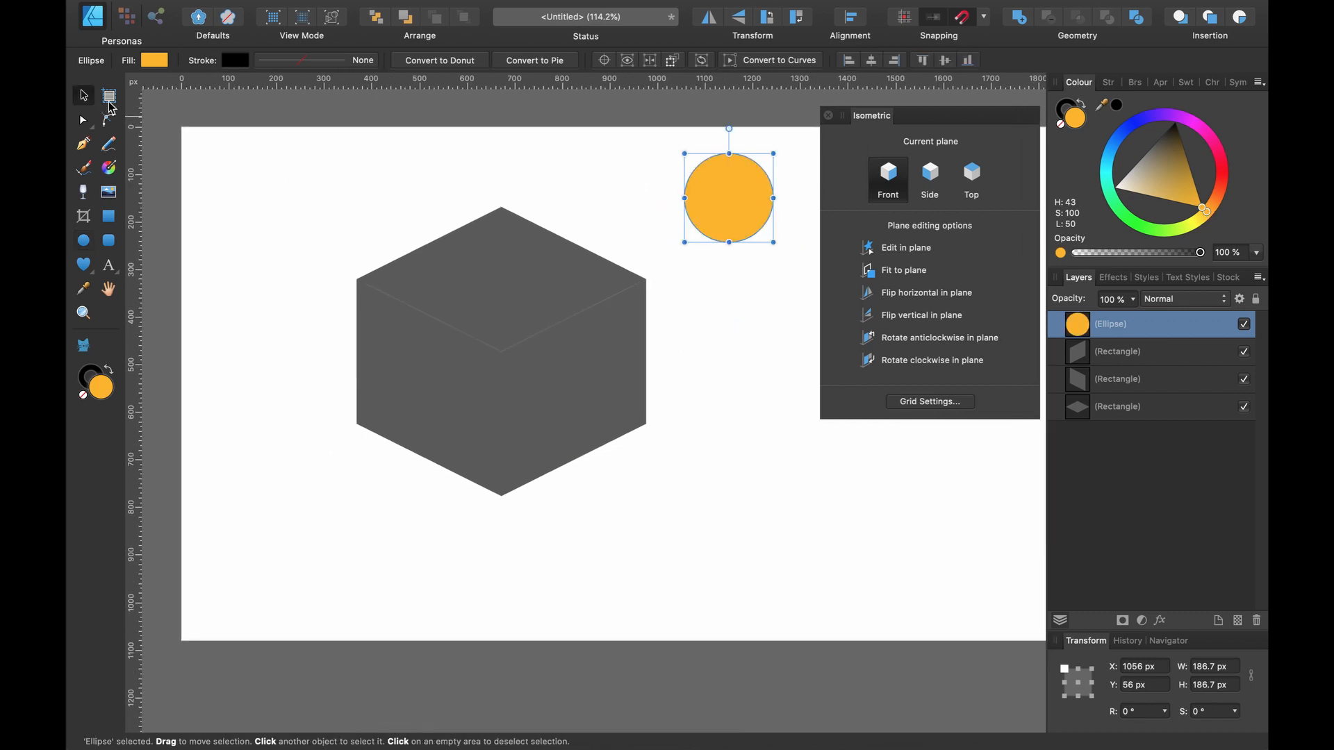
pyautogui.click(587, 358)
pyautogui.moveTo(734, 207); pyautogui.dragTo(694, 170)
# Lighten the cube's fills, setting the top face to lightness 74 and the front face to lightness 56.
pyautogui.click(513, 296)
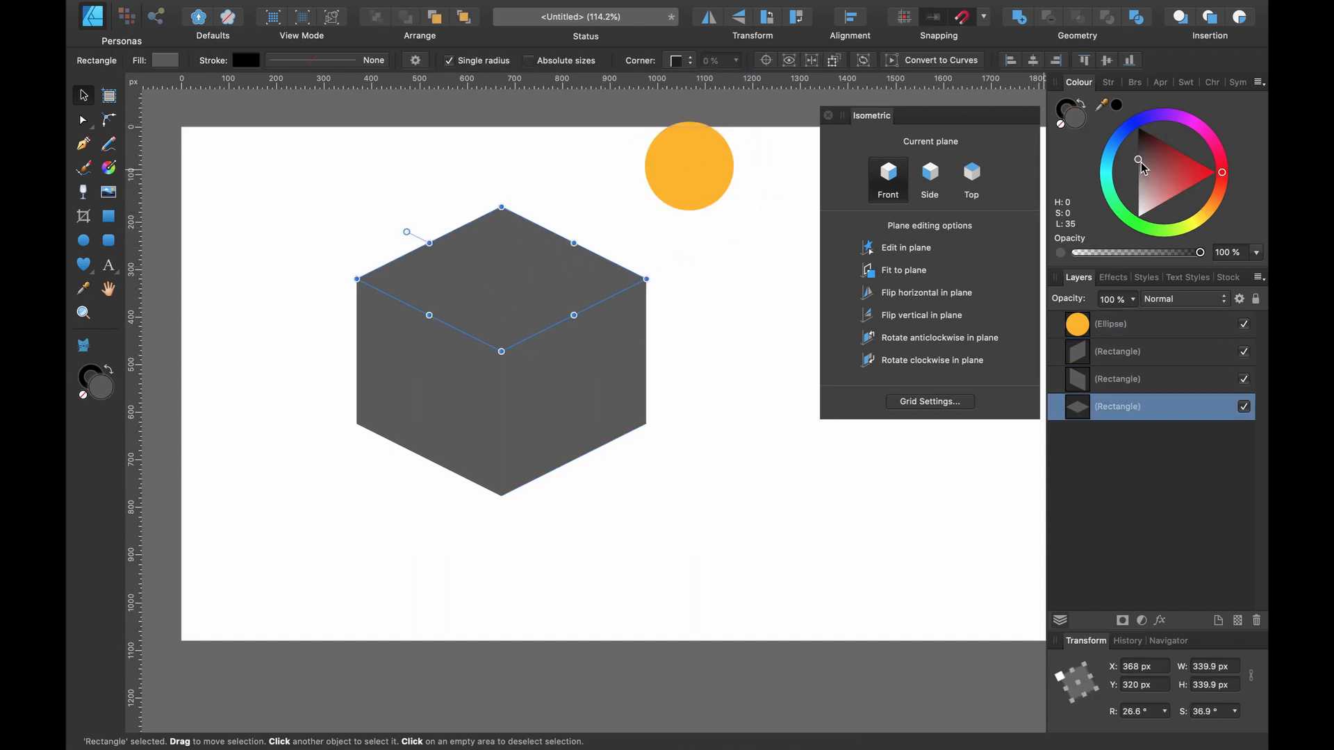
pyautogui.moveTo(1140, 160)
pyautogui.mouseDown()
pyautogui.moveTo(1133, 200)
pyautogui.moveTo(1133, 189)
pyautogui.moveTo(1102, 232)
pyautogui.moveTo(1102, 194)
pyautogui.moveTo(1102, 234)
pyautogui.mouseUp()
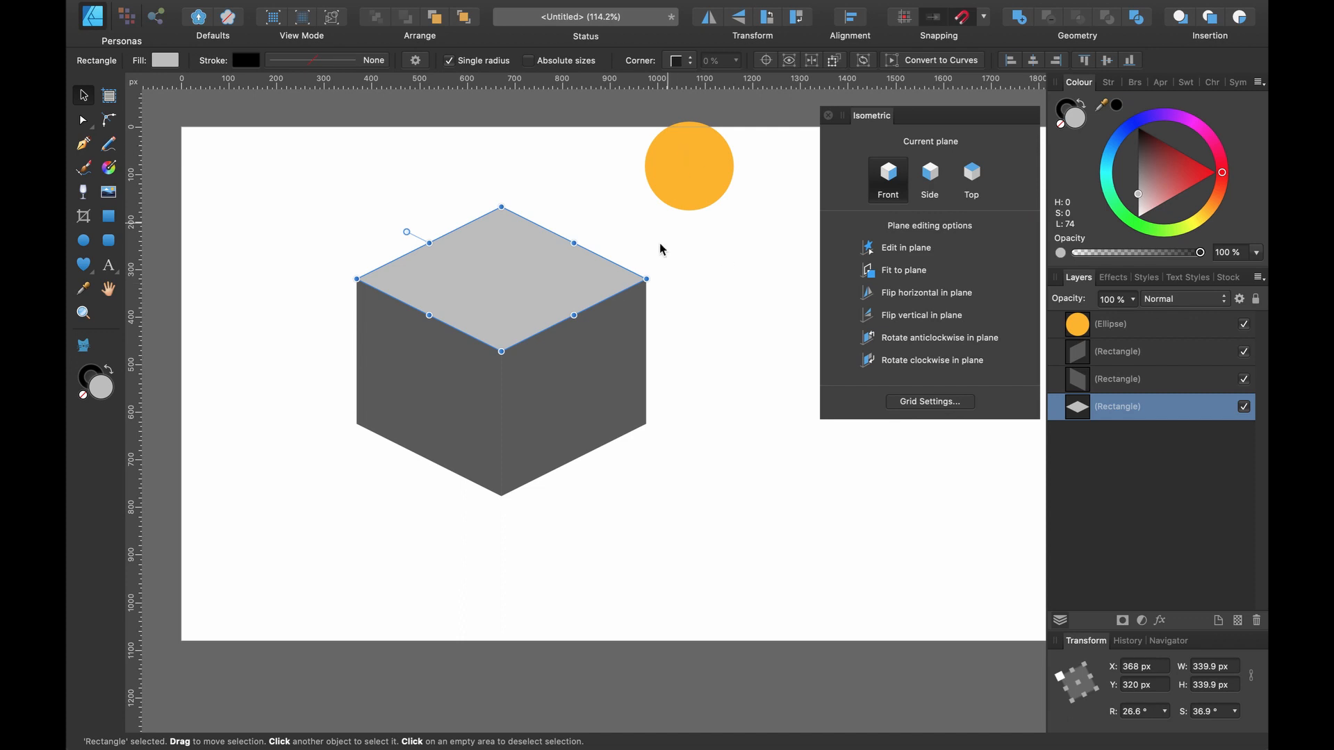
pyautogui.click(470, 396)
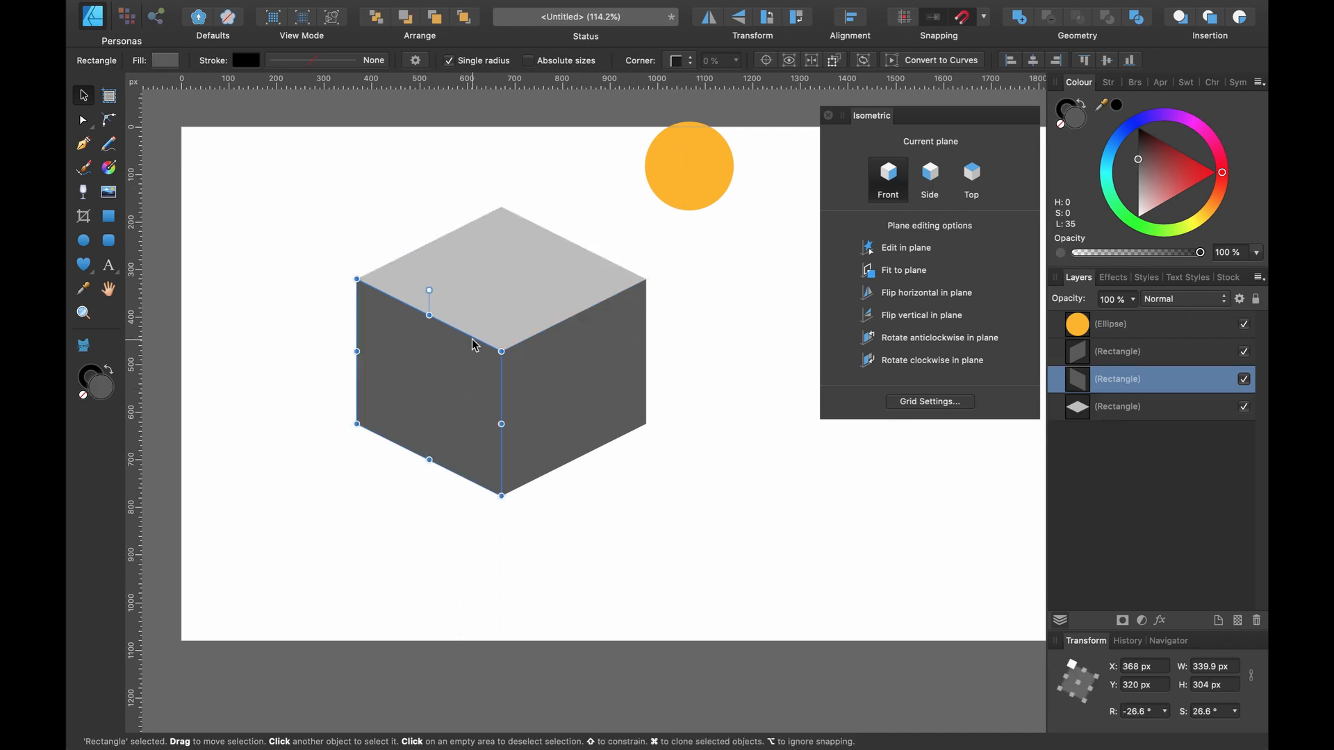
pyautogui.click(555, 365)
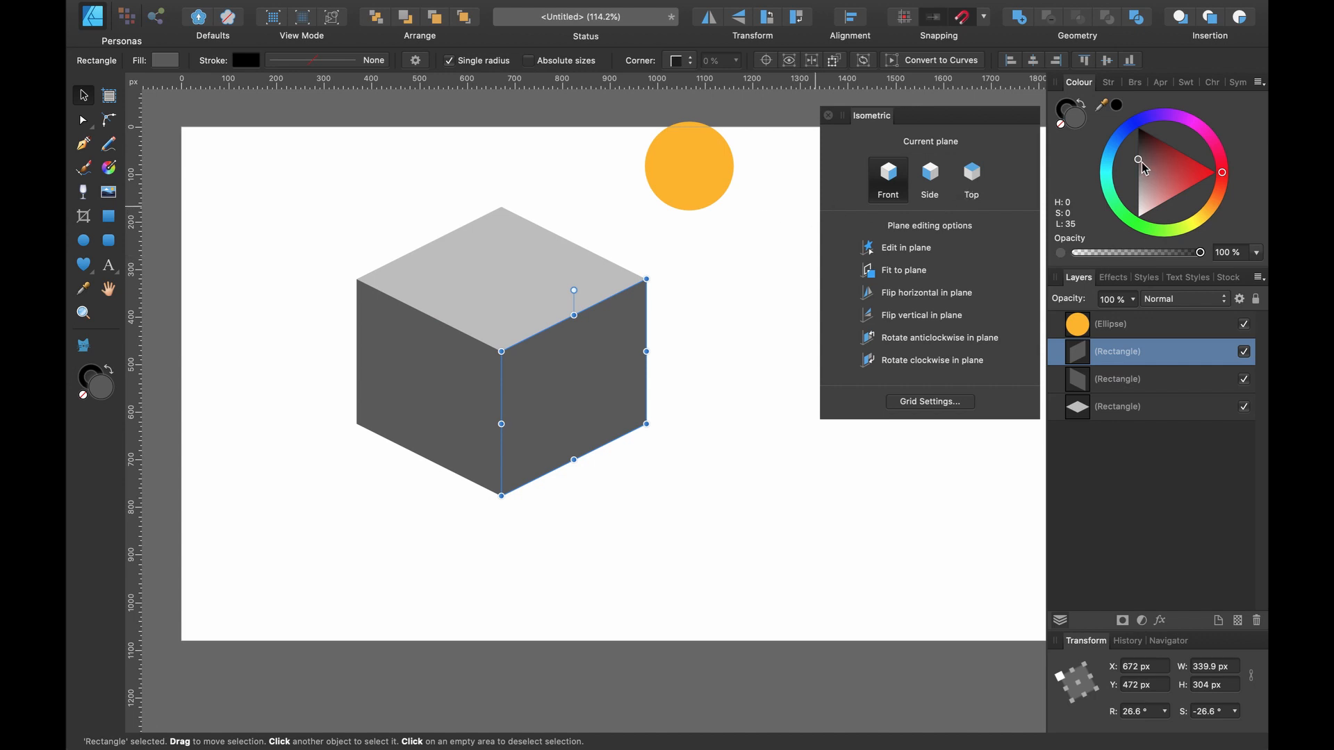
pyautogui.moveTo(1140, 164); pyautogui.dragTo(1138, 177)
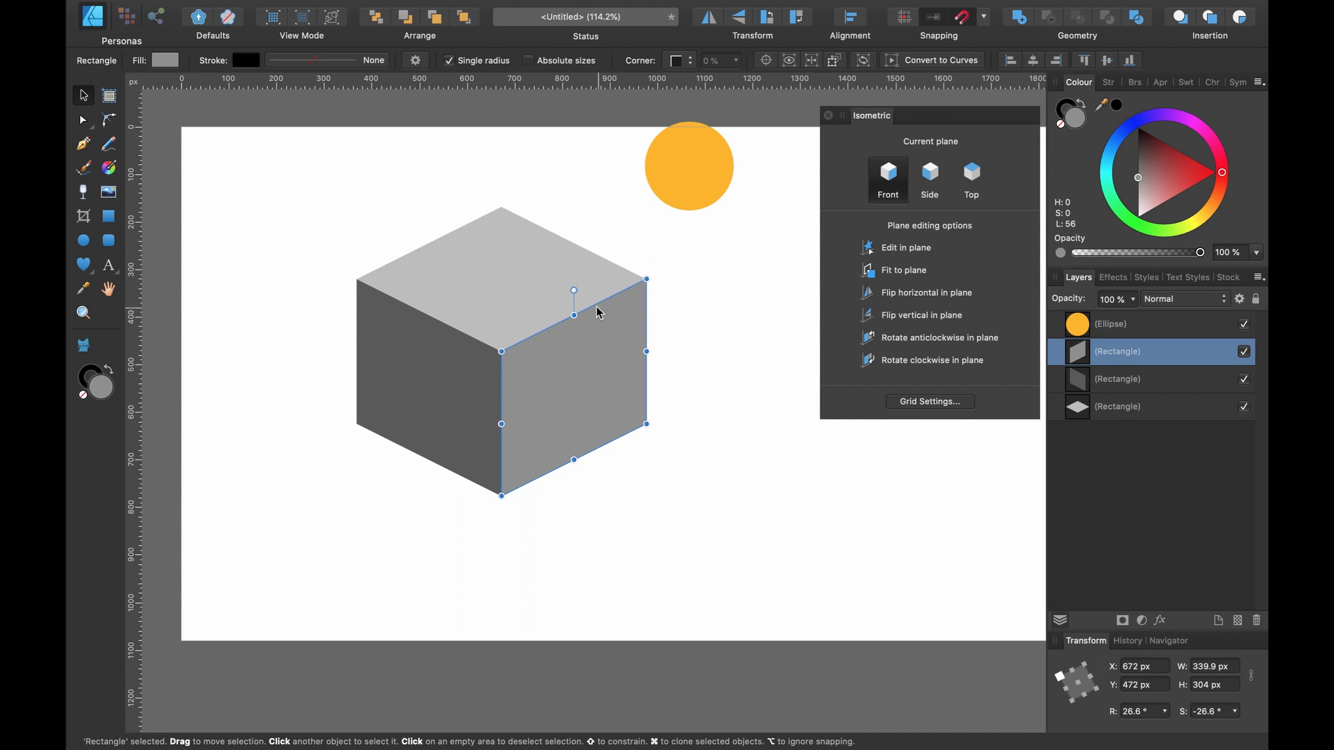
# Delete all three cube faces and move the orange circle to X 1128 px, Y 32.4 px.
pyautogui.keyDown('shift'); pyautogui.click(1154, 408); pyautogui.keyUp('shift')
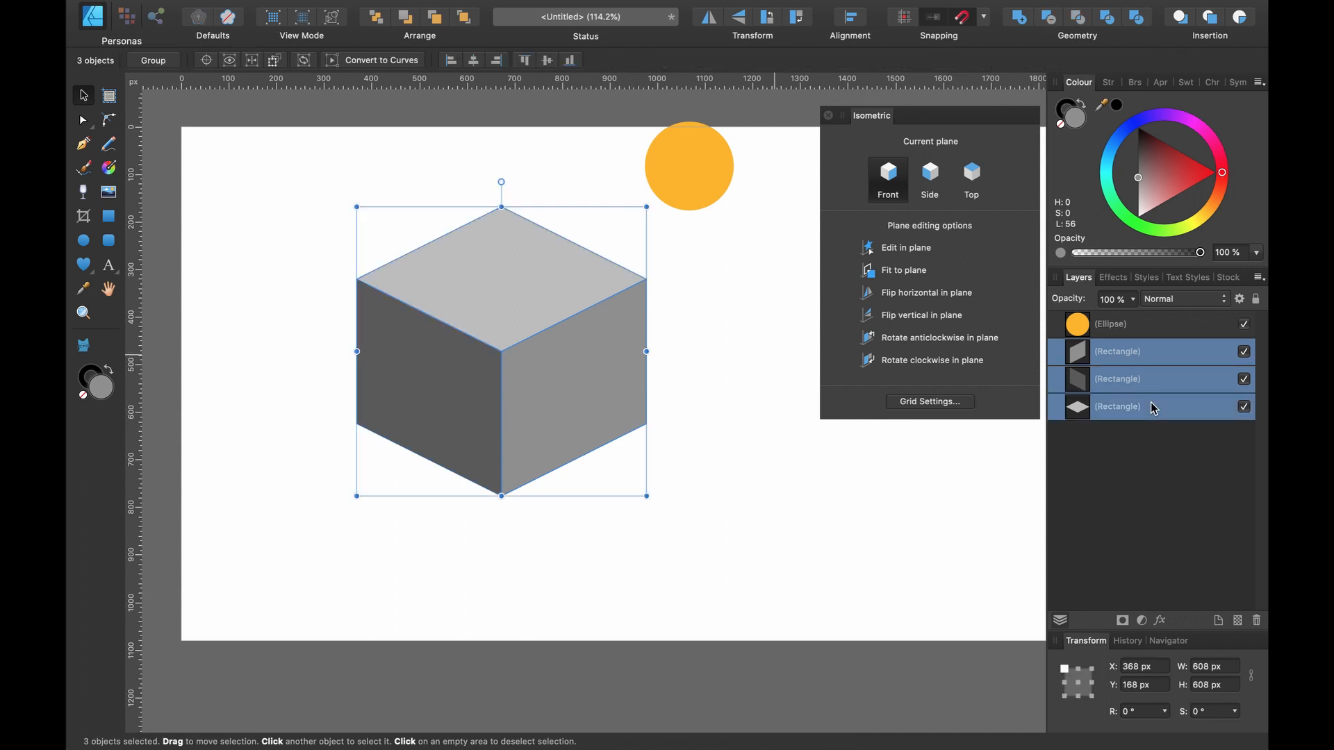
pyautogui.press('Delete')
pyautogui.moveTo(688, 182); pyautogui.dragTo(762, 202)
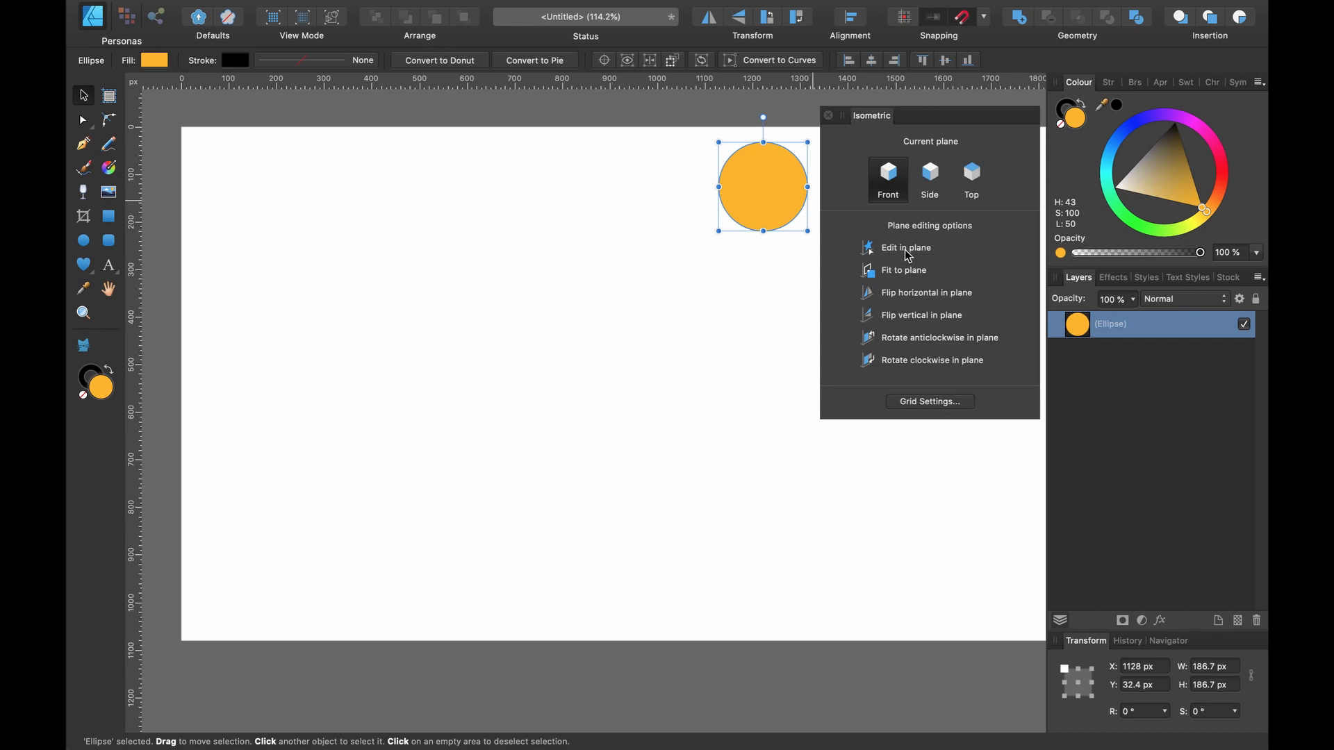
# Turn on Edit in plane with Top as the current plane, and show the isometric grid again.
pyautogui.click(908, 256)
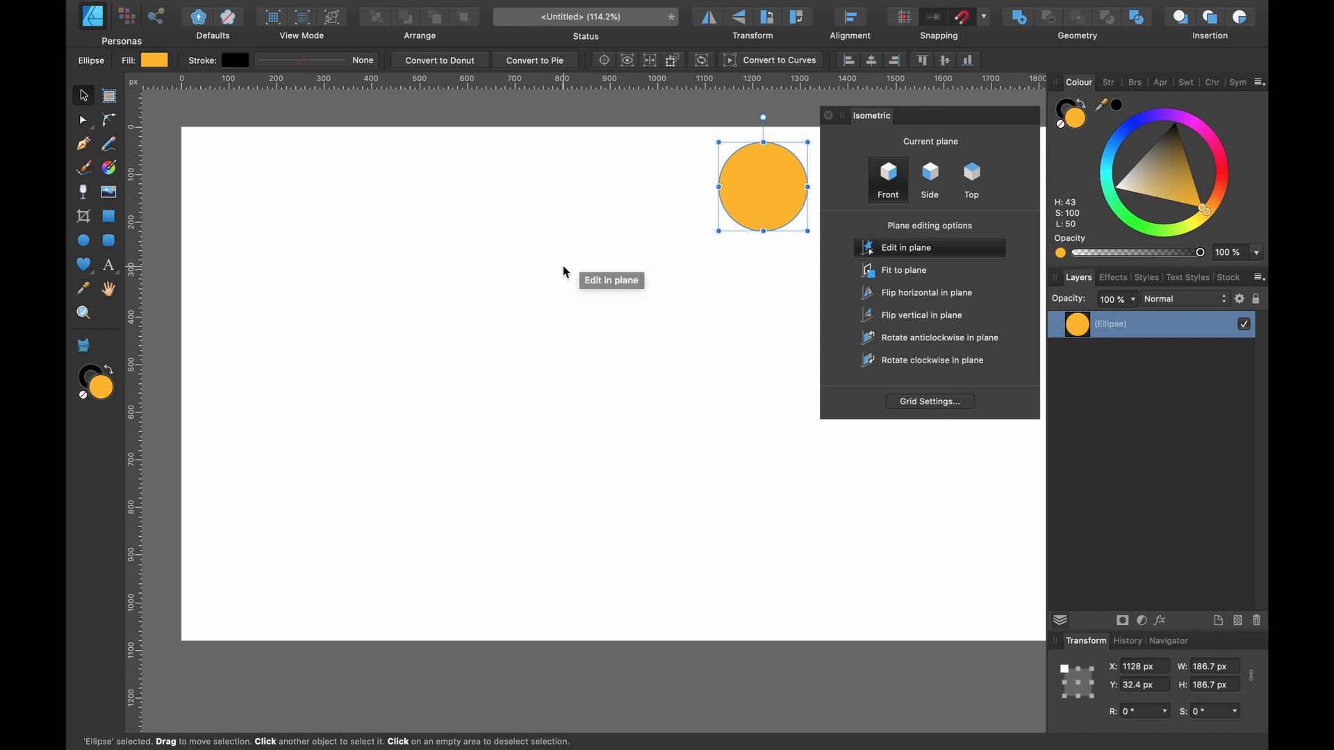
pyautogui.press('super+apostrophe')
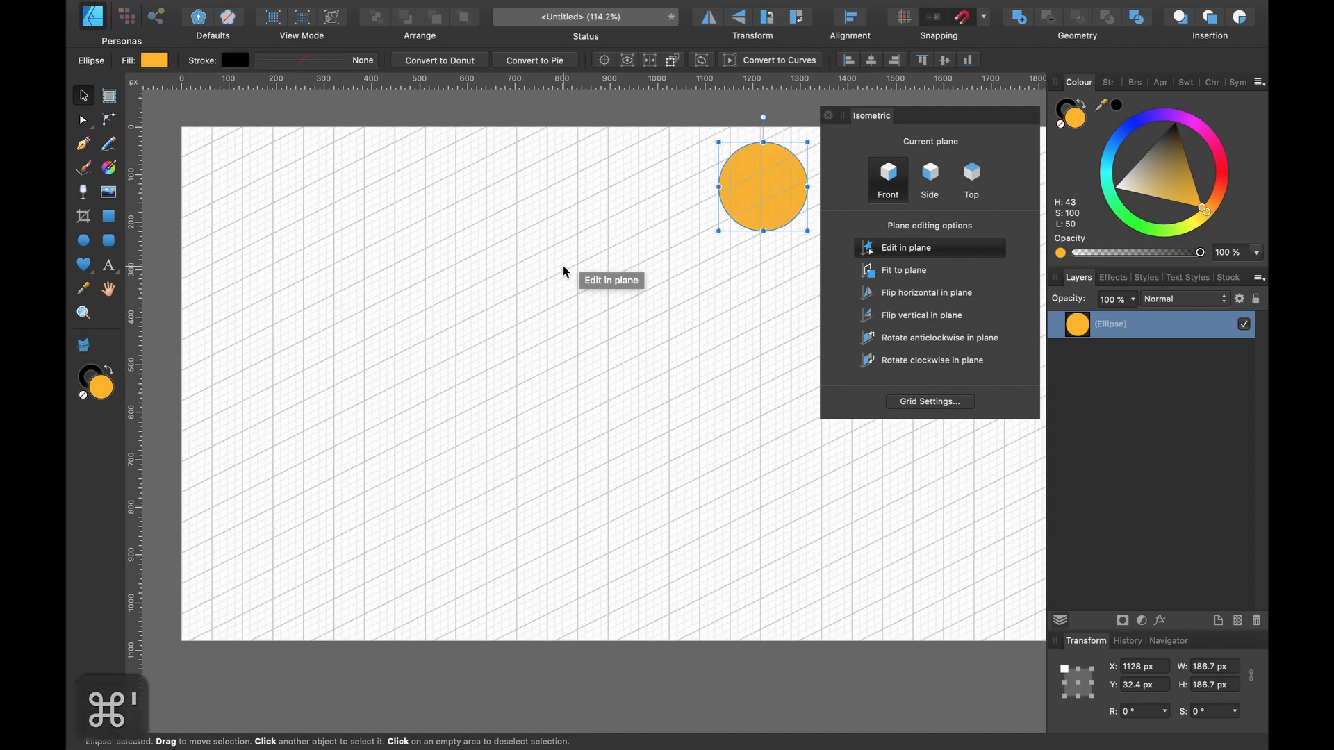
pyautogui.click(973, 173)
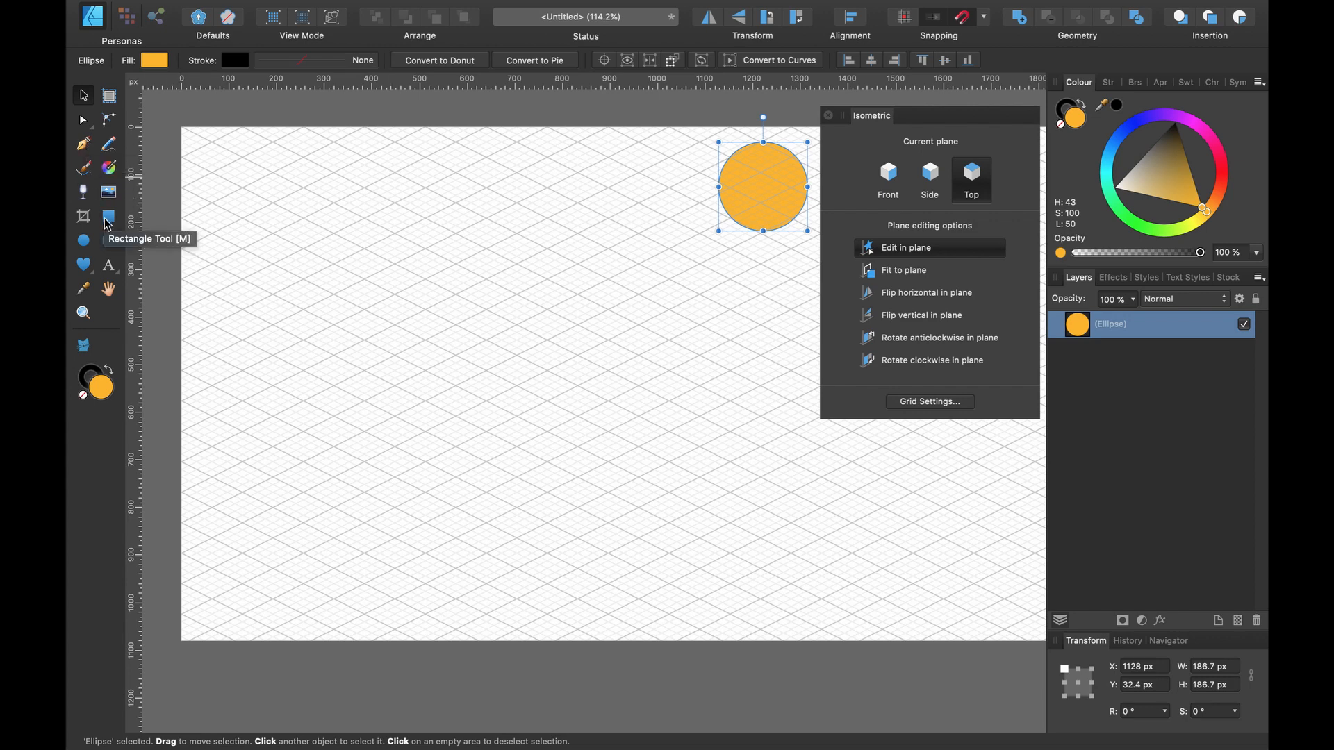
# Draw a square of about 286 px directly in the Top plane at X 512 px, Y 256 px.
pyautogui.click(107, 219)
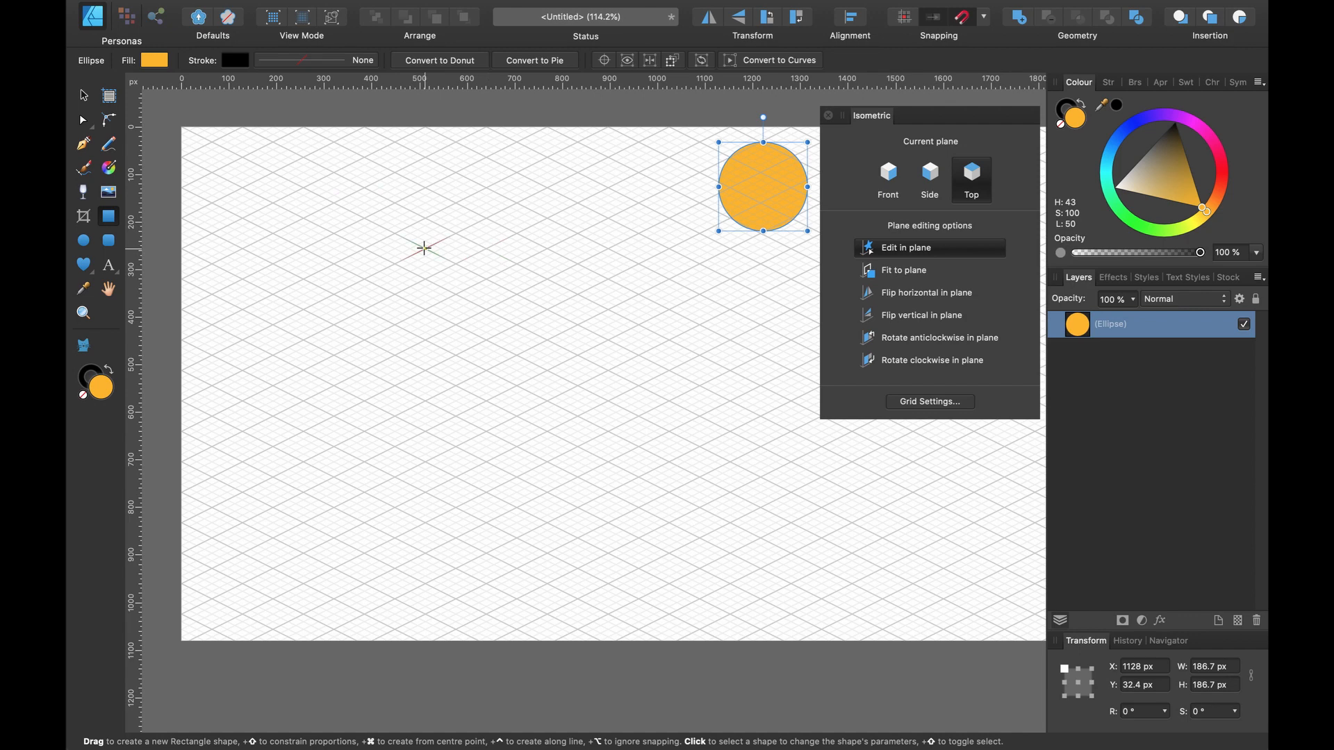
pyautogui.moveTo(424, 248); pyautogui.dragTo(671, 347)
pyautogui.hscroll(-2, 671, 347)
pyautogui.scroll(1, 670, 347)
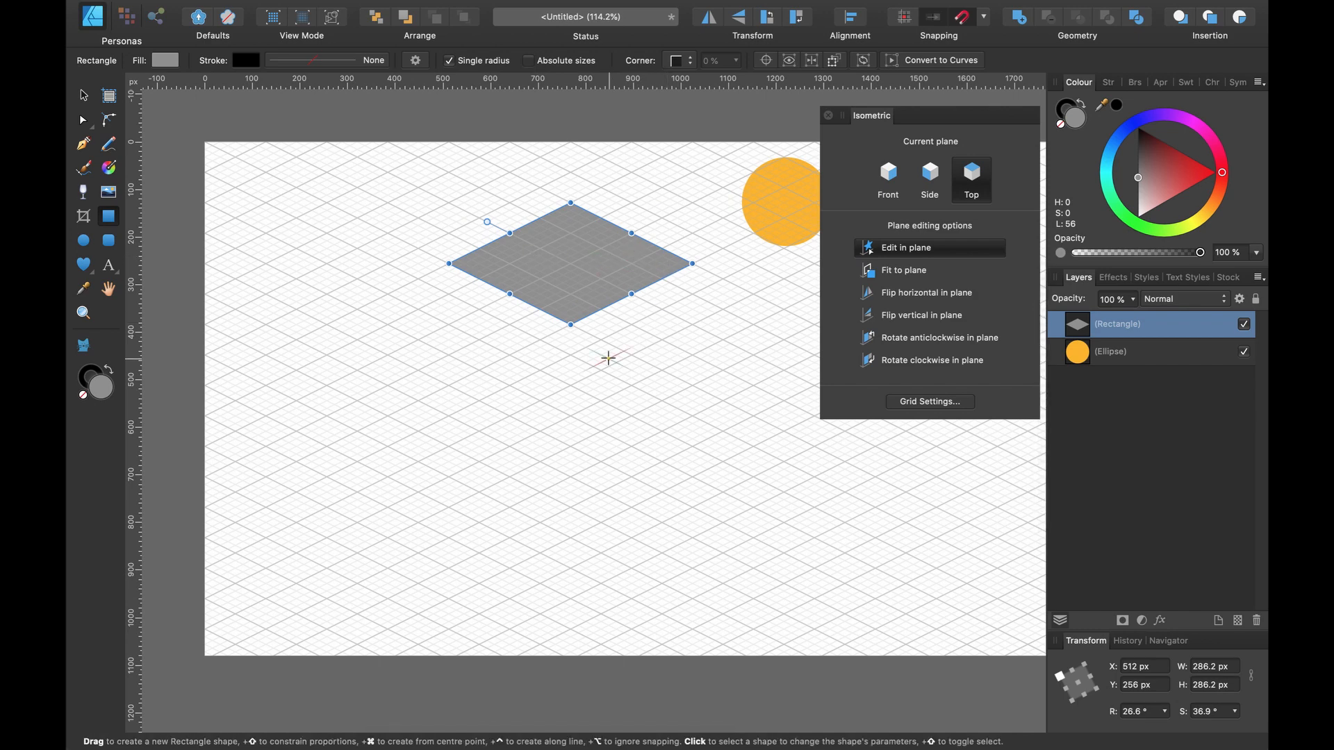
# Draw a Side-plane rectangle of about 286 x 256 px from the diamond's left corner, flush with its lower-left edge.
pyautogui.click(931, 177)
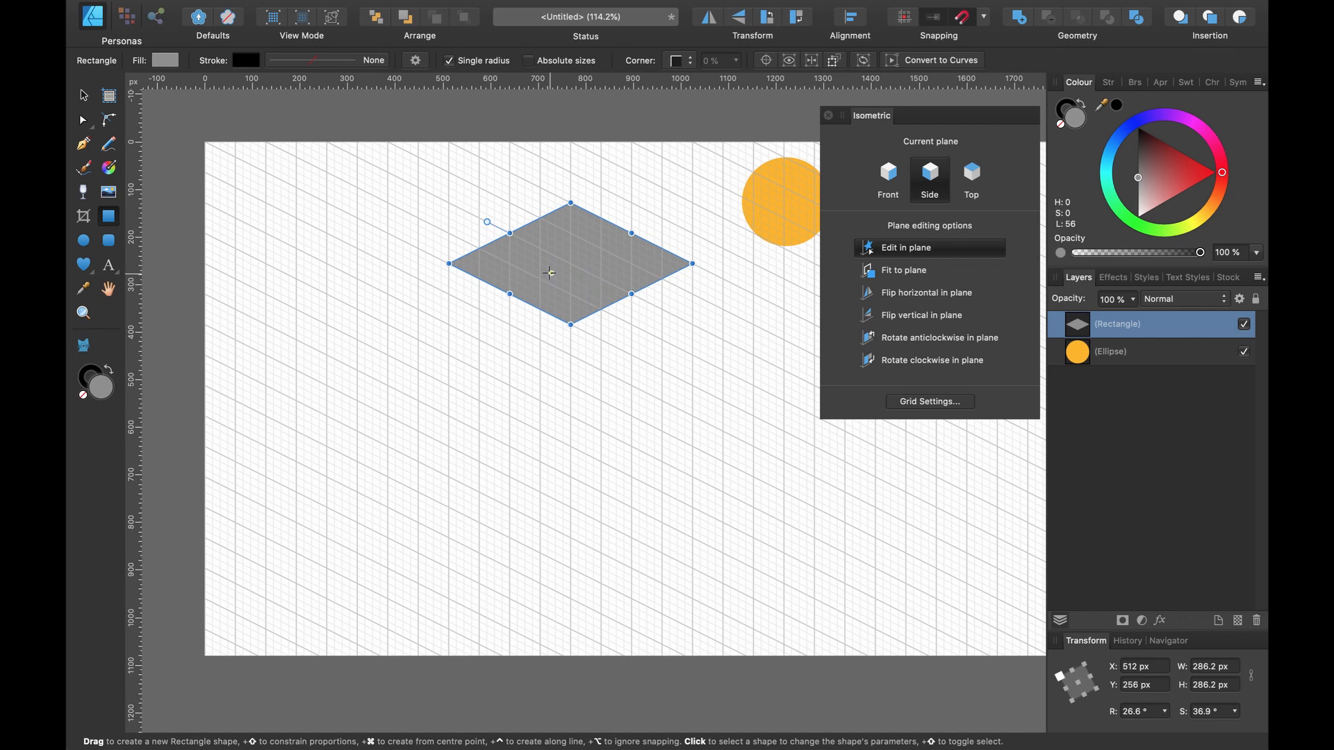
pyautogui.press('Escape')
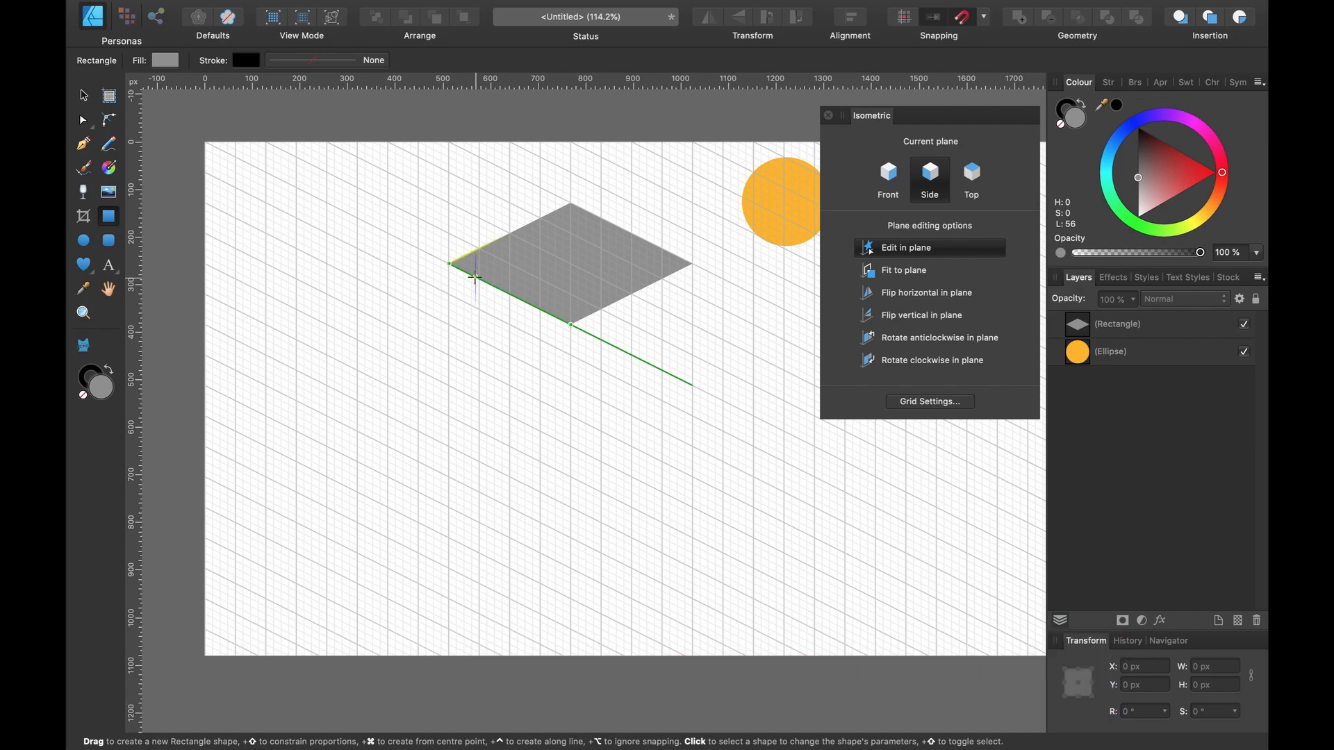
pyautogui.scroll(5, 474, 276)
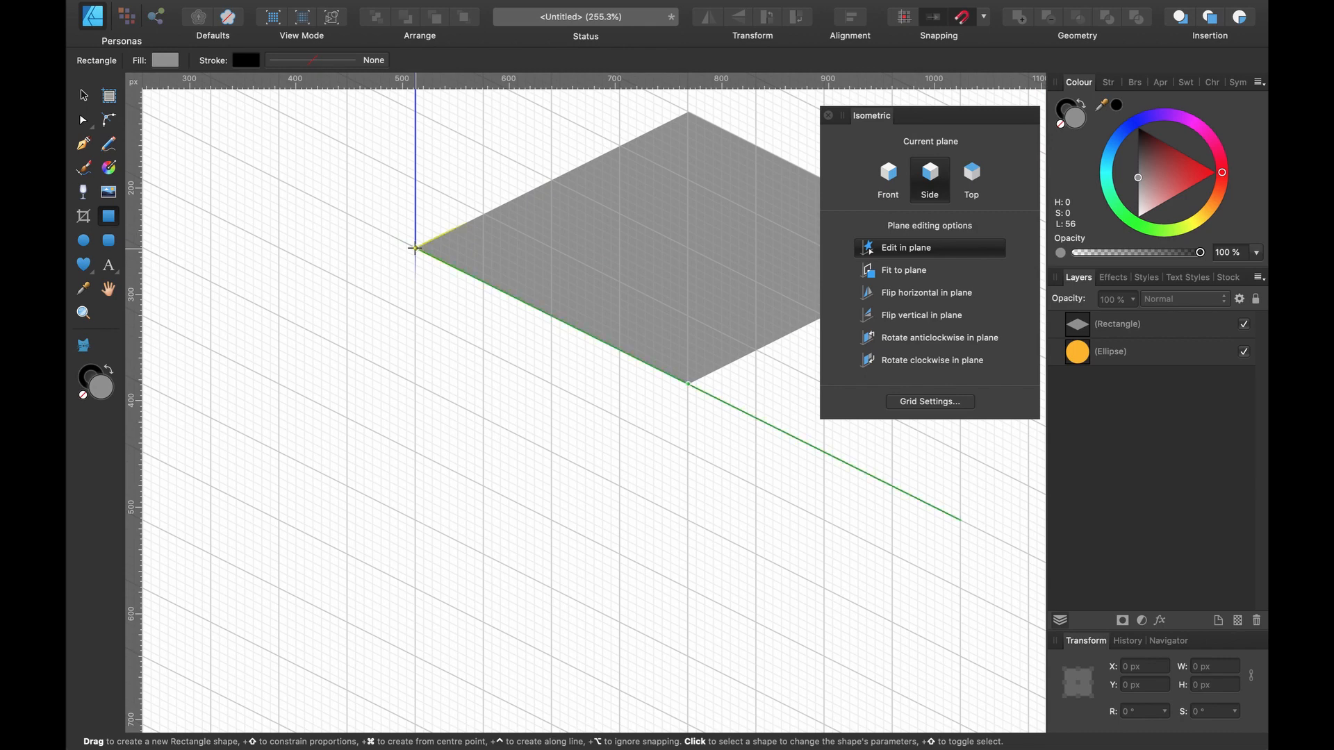
pyautogui.moveTo(415, 248); pyautogui.dragTo(702, 645)
pyautogui.scroll(-5, 702, 644)
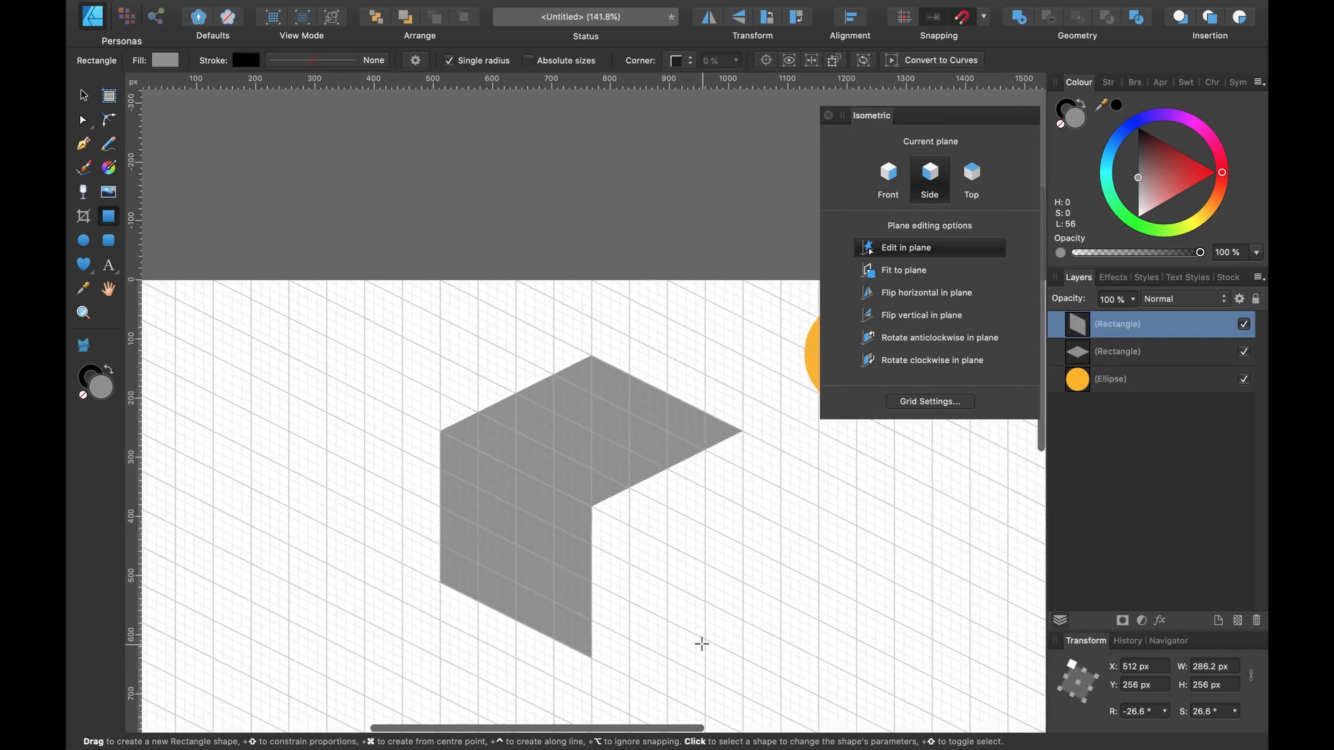
# Darken the Side-plane face to lightness 26 and set the current plane to Front.
pyautogui.scroll(-3, 702, 644)
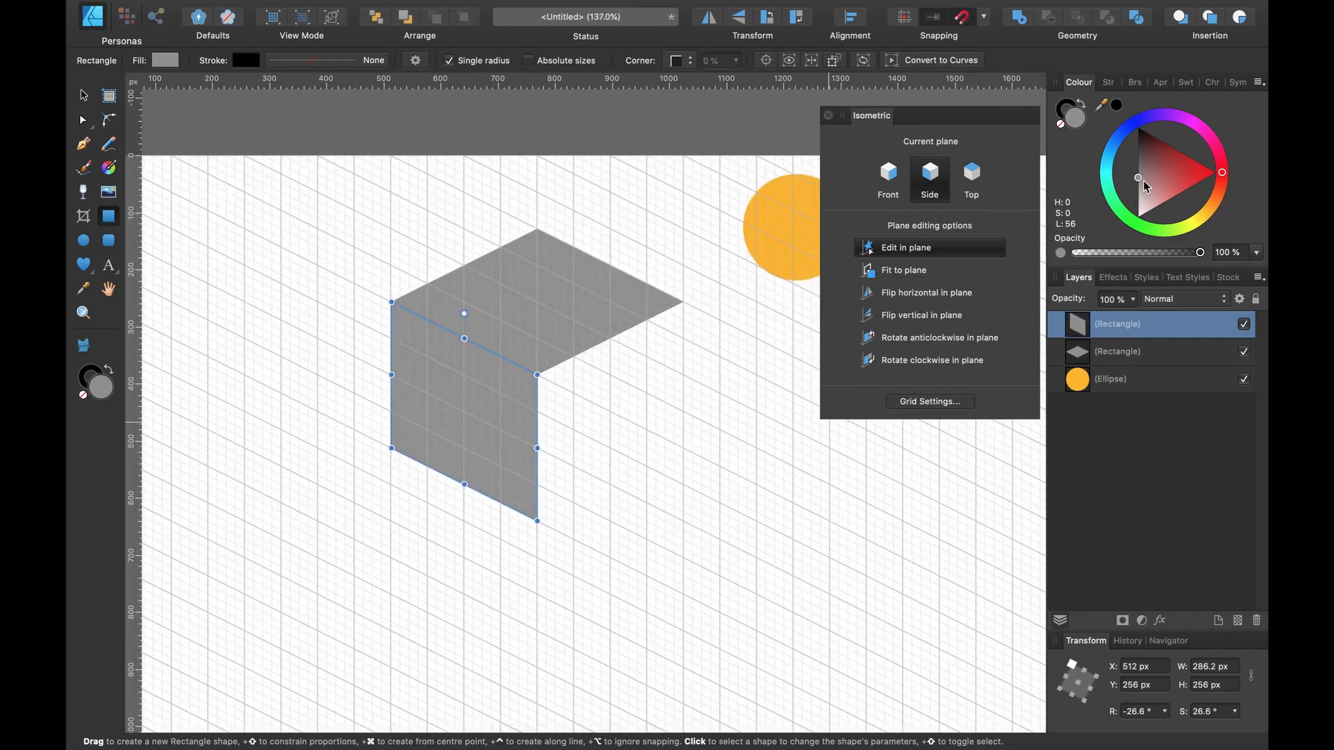
pyautogui.moveTo(1147, 186); pyautogui.dragTo(1138, 151)
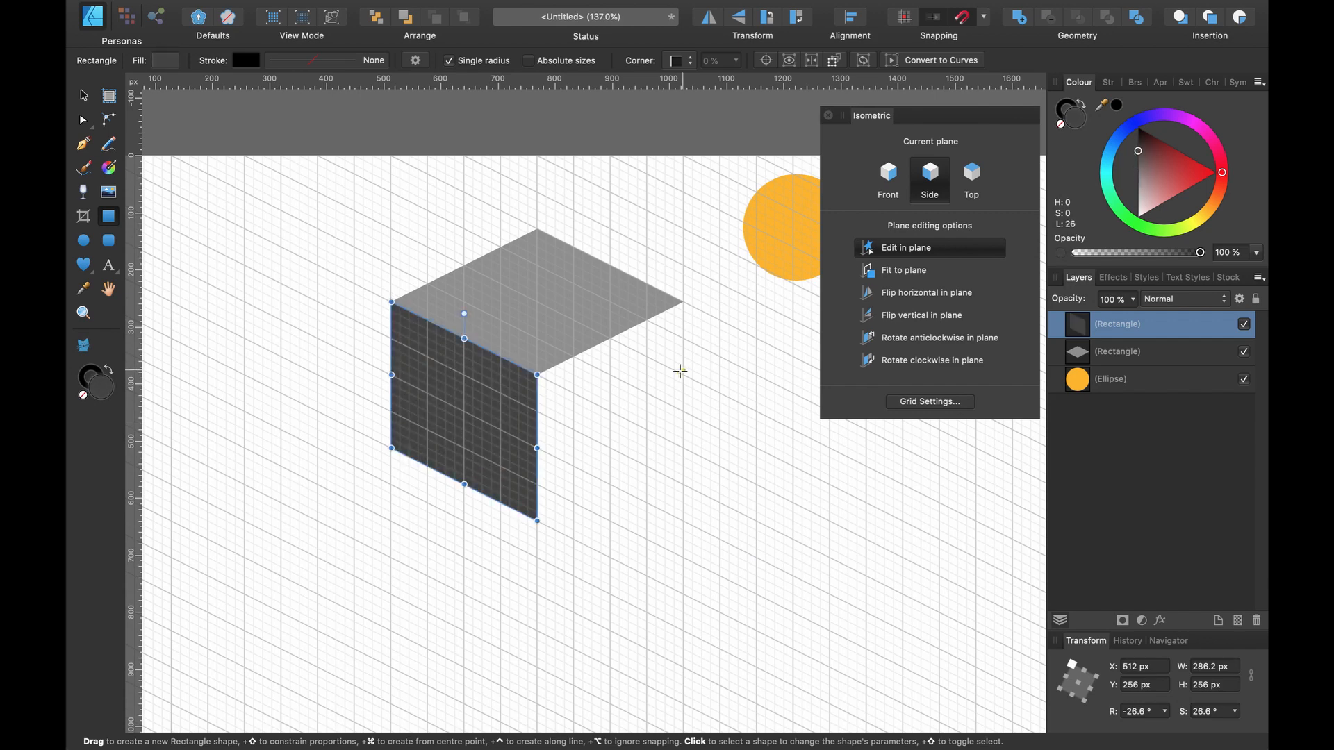
pyautogui.press('super+z')
pyautogui.click(890, 179)
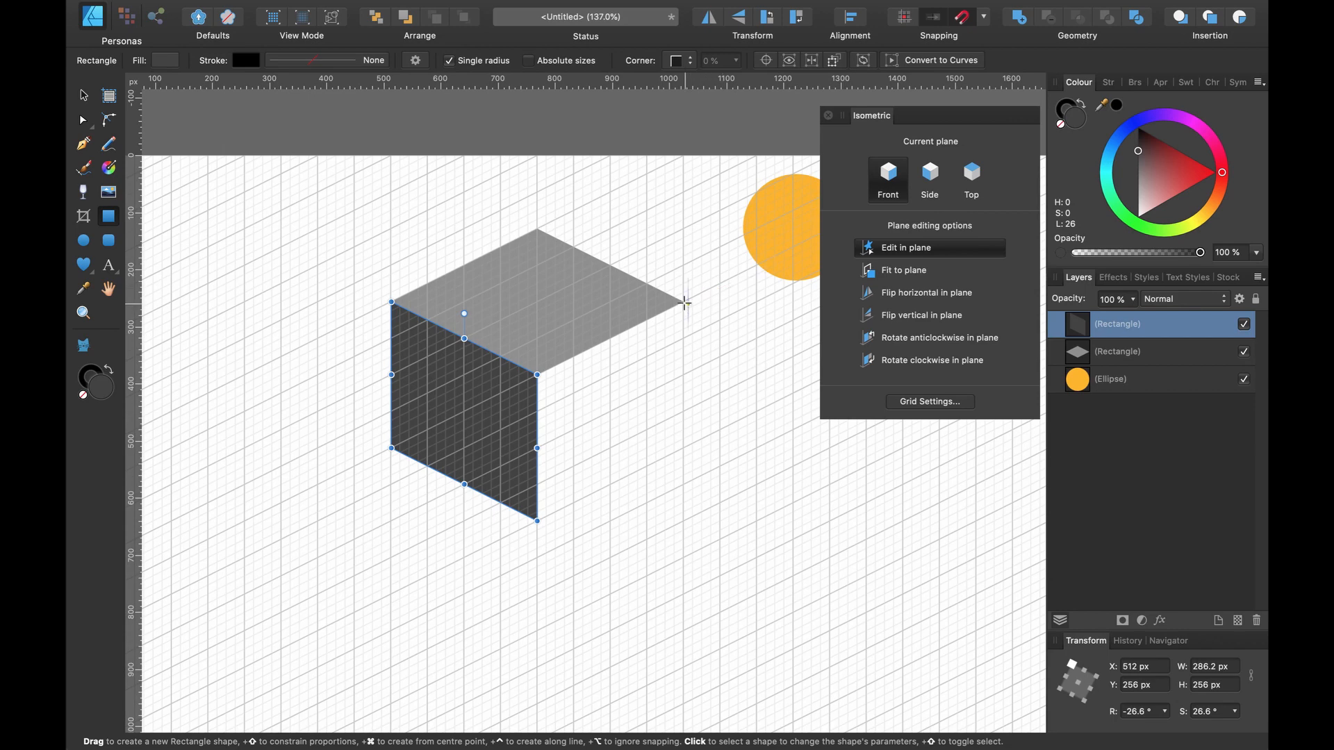
# Draw a Front-plane rectangle of about 286 x 256 px to complete the cube and set its fill lightness to 53.
pyautogui.moveTo(684, 302); pyautogui.dragTo(537, 522)
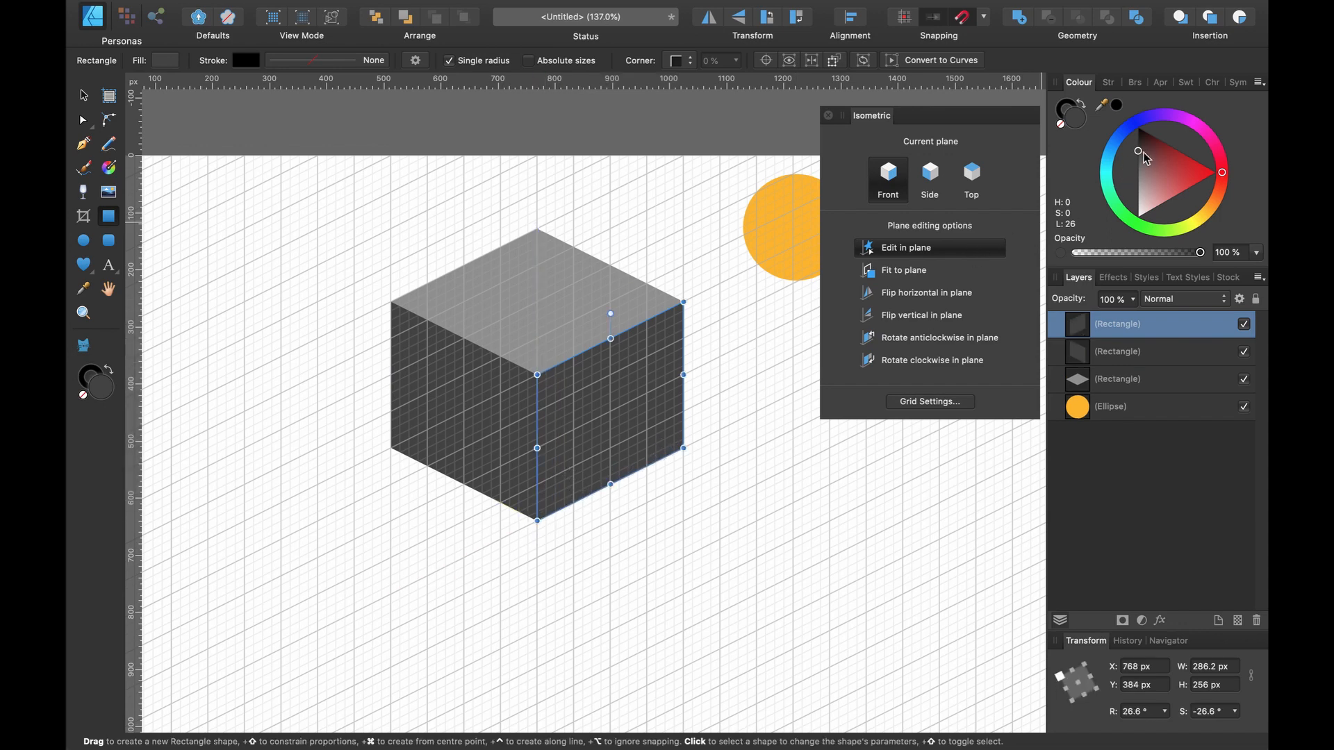
pyautogui.moveTo(1143, 154)
pyautogui.mouseDown()
pyautogui.moveTo(1126, 194)
pyautogui.moveTo(1129, 180)
pyautogui.mouseUp()
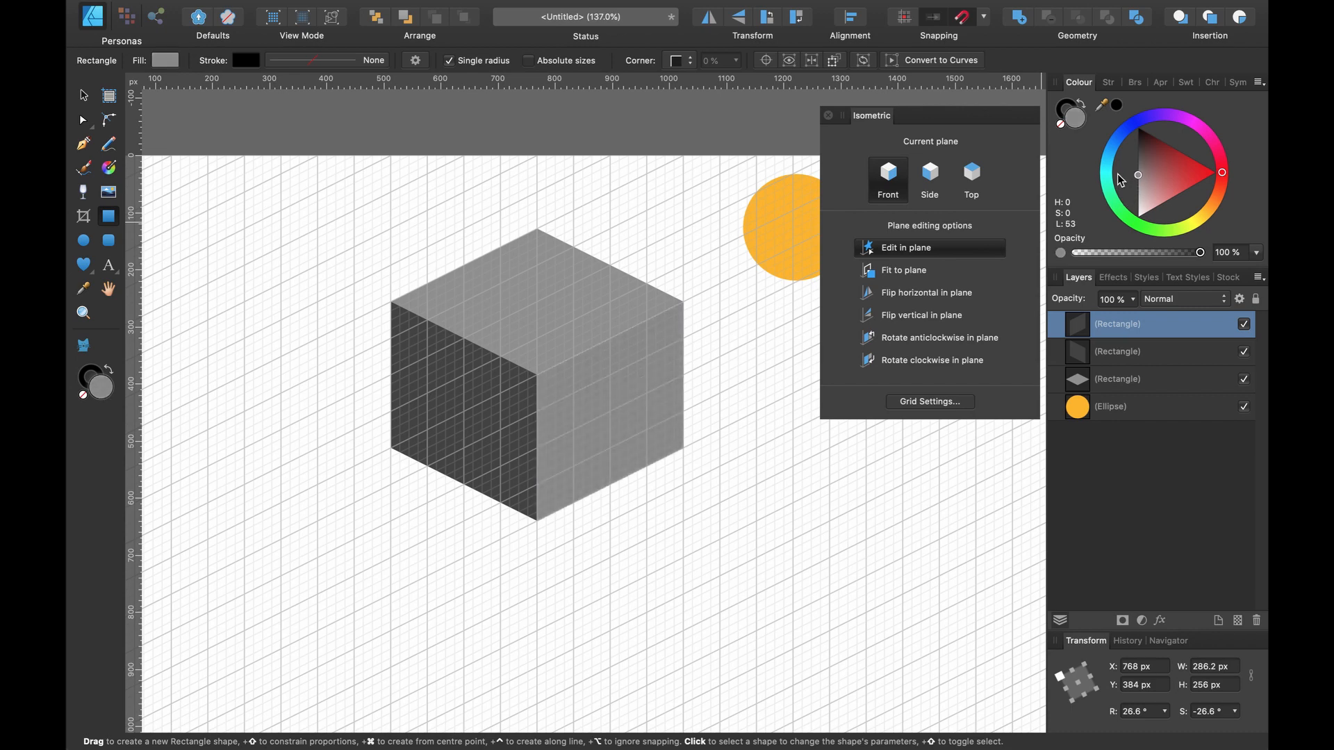
# Lighten the cube's top face to lightness 78 and hide the isometric grid.
pyautogui.click(563, 269)
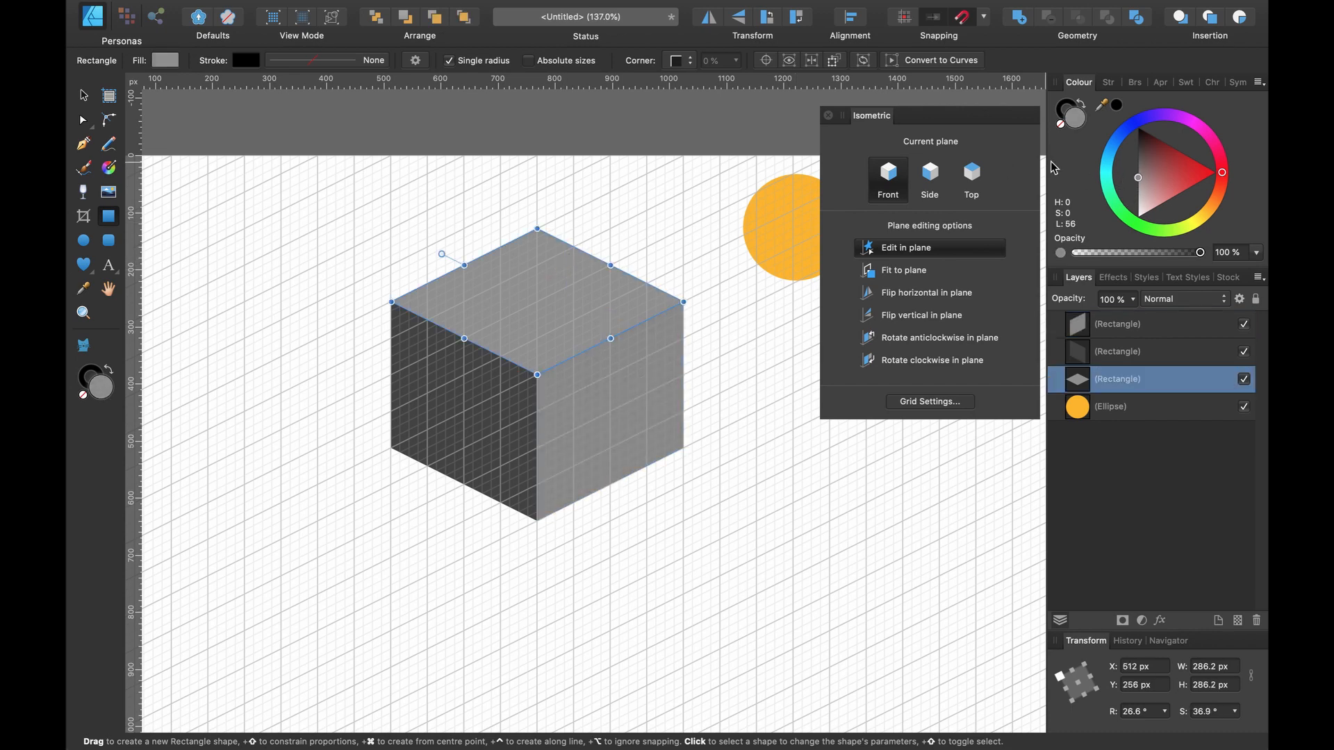
pyautogui.moveTo(1140, 179); pyautogui.dragTo(1138, 198)
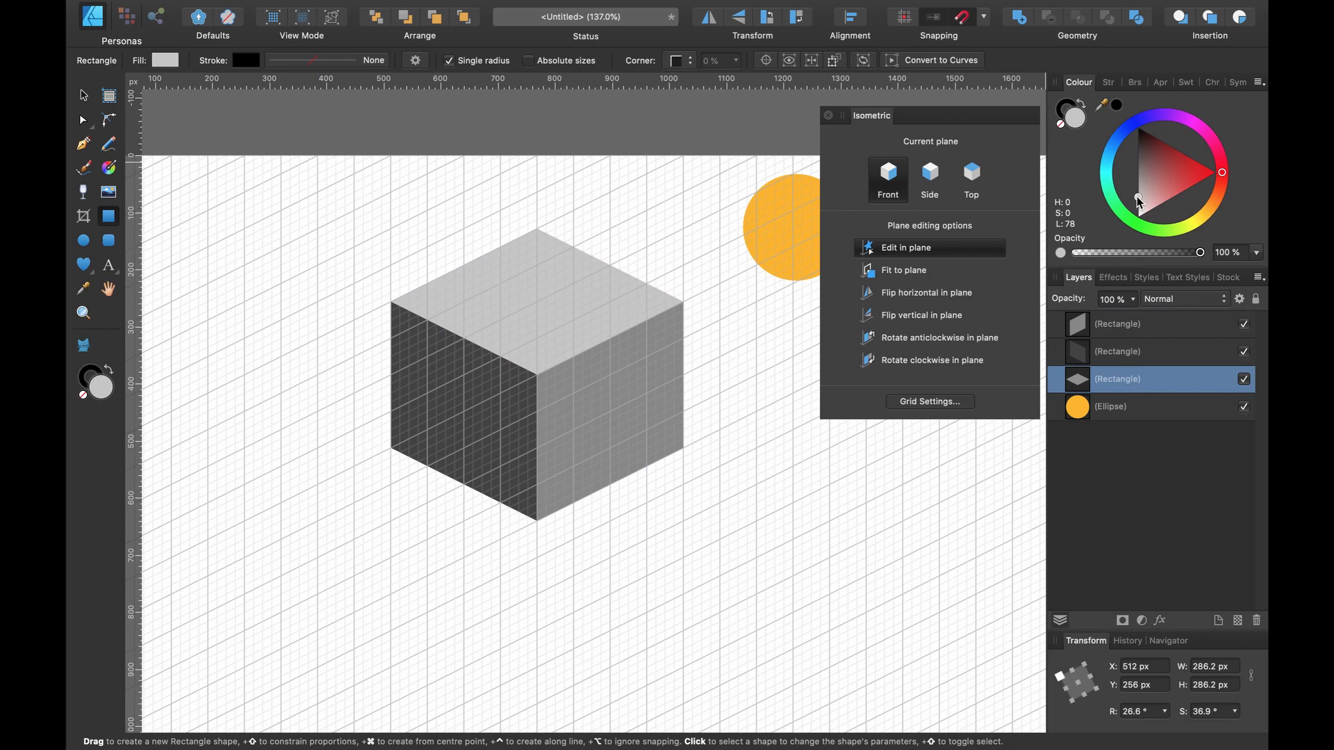
pyautogui.press('super+apostrophe')
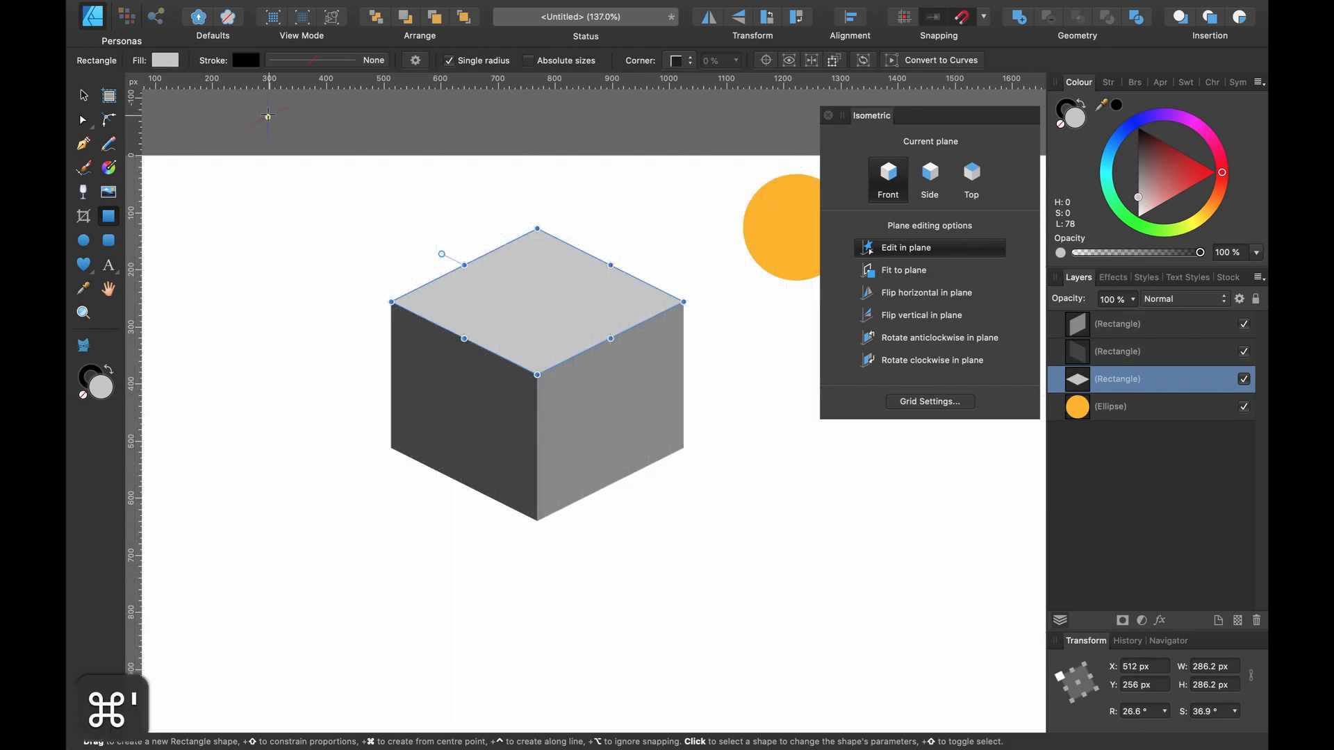
pyautogui.click(83, 96)
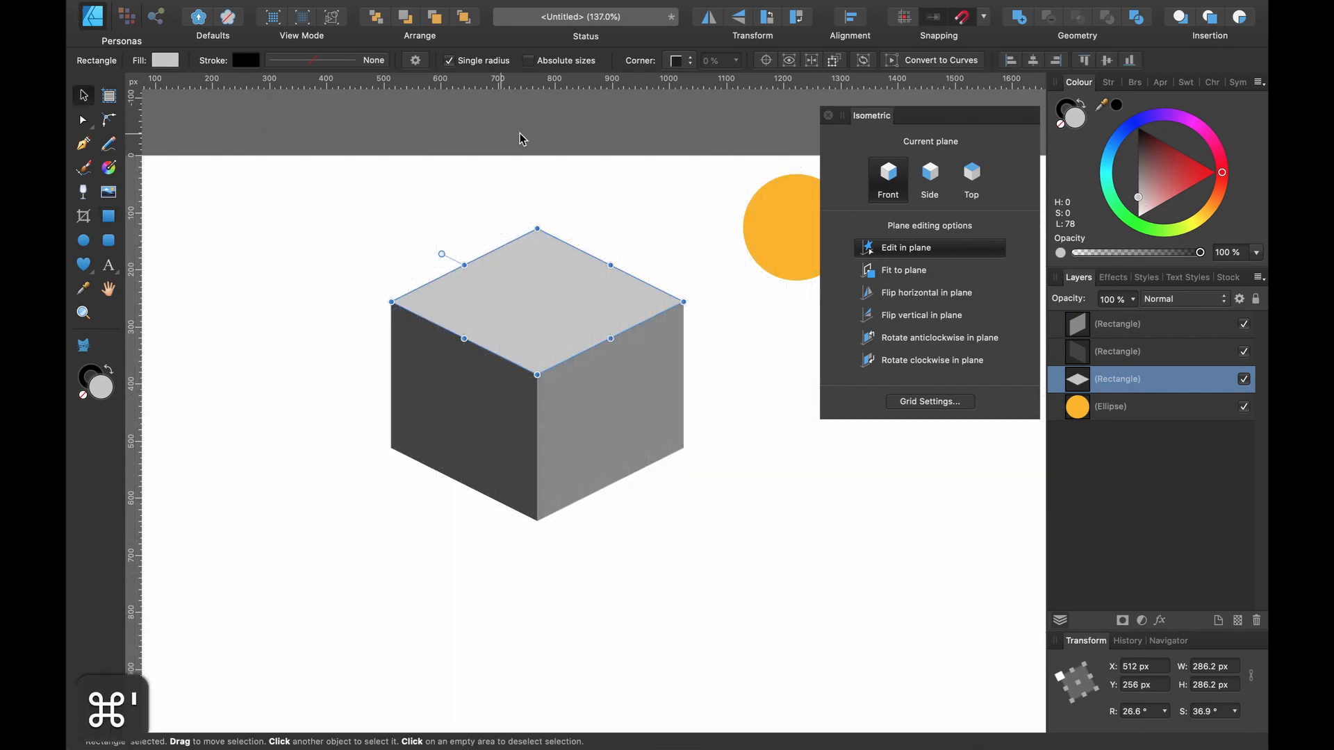
pyautogui.moveTo(922, 123); pyautogui.dragTo(912, 125)
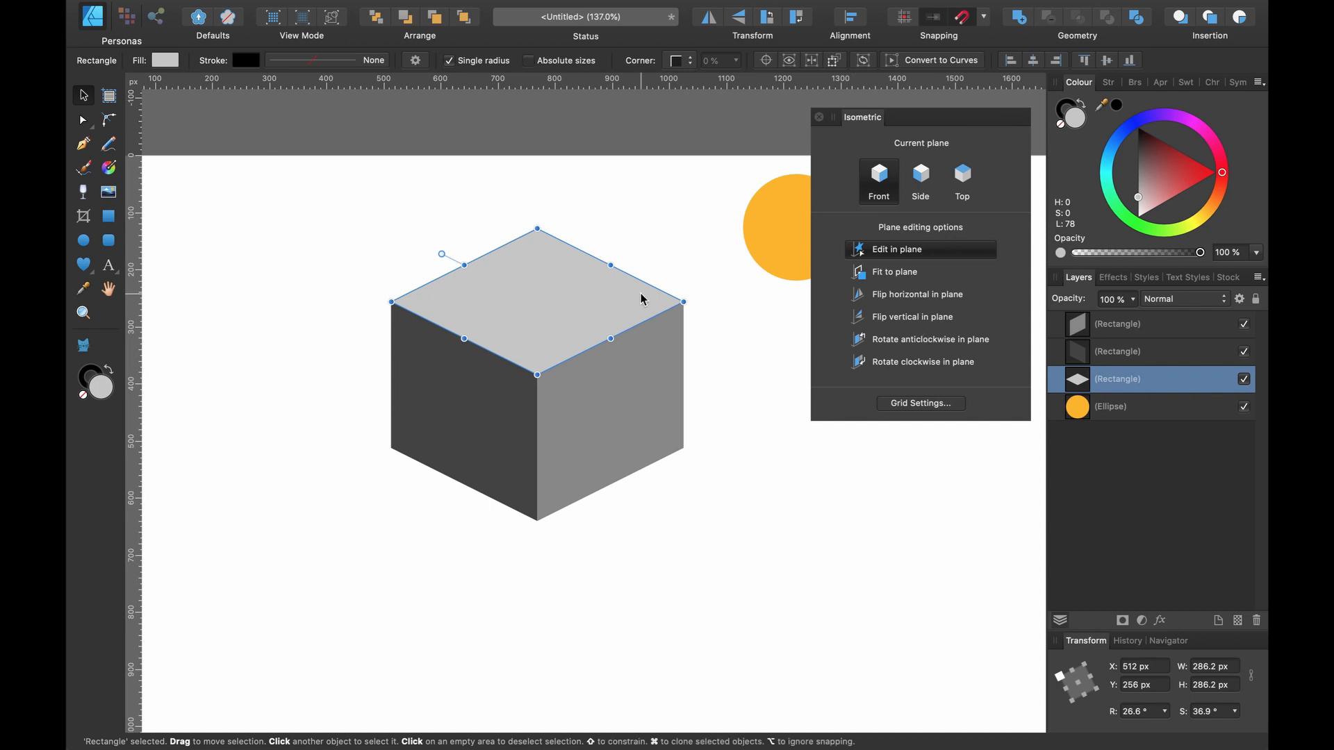
# Draw a heart of about 334 x 224 px in the Front plane below the cube and fill it red with lightness 60.
pyautogui.click(84, 265)
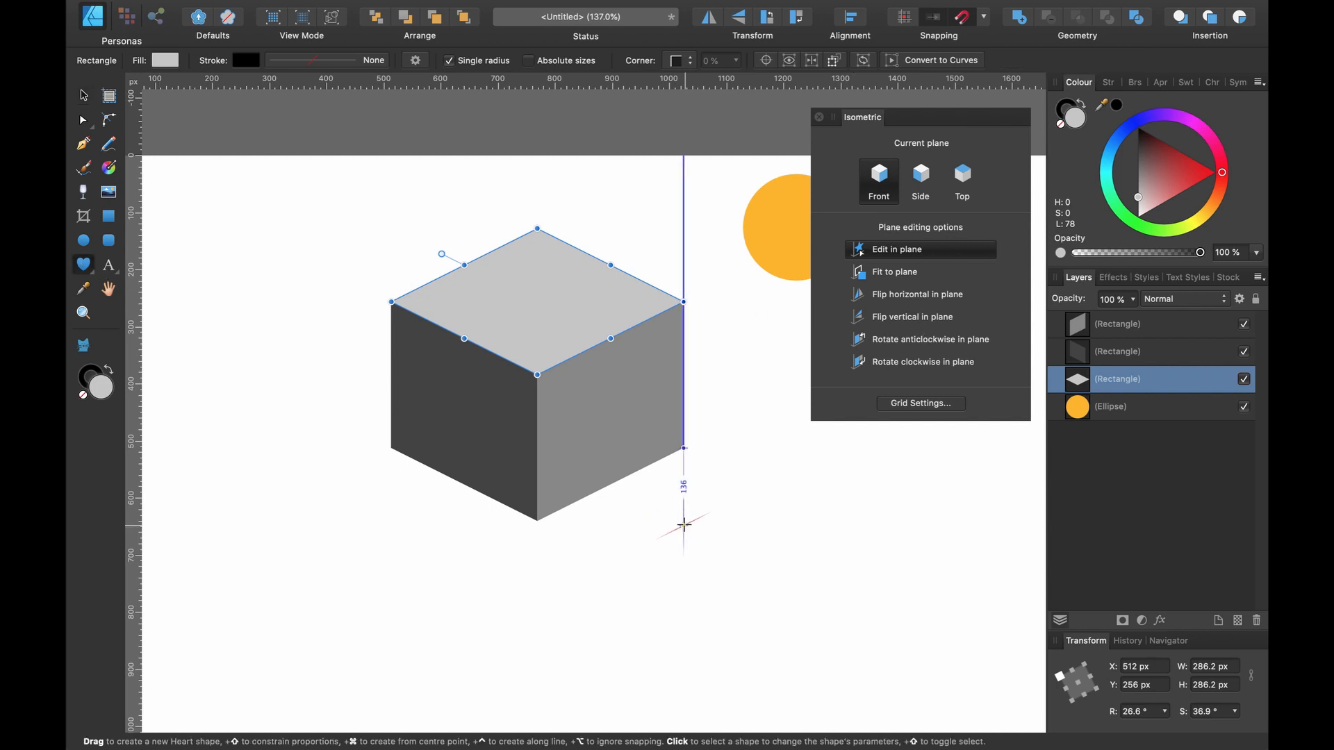
pyautogui.scroll(-3, 684, 525)
pyautogui.hscroll(2, 683, 525)
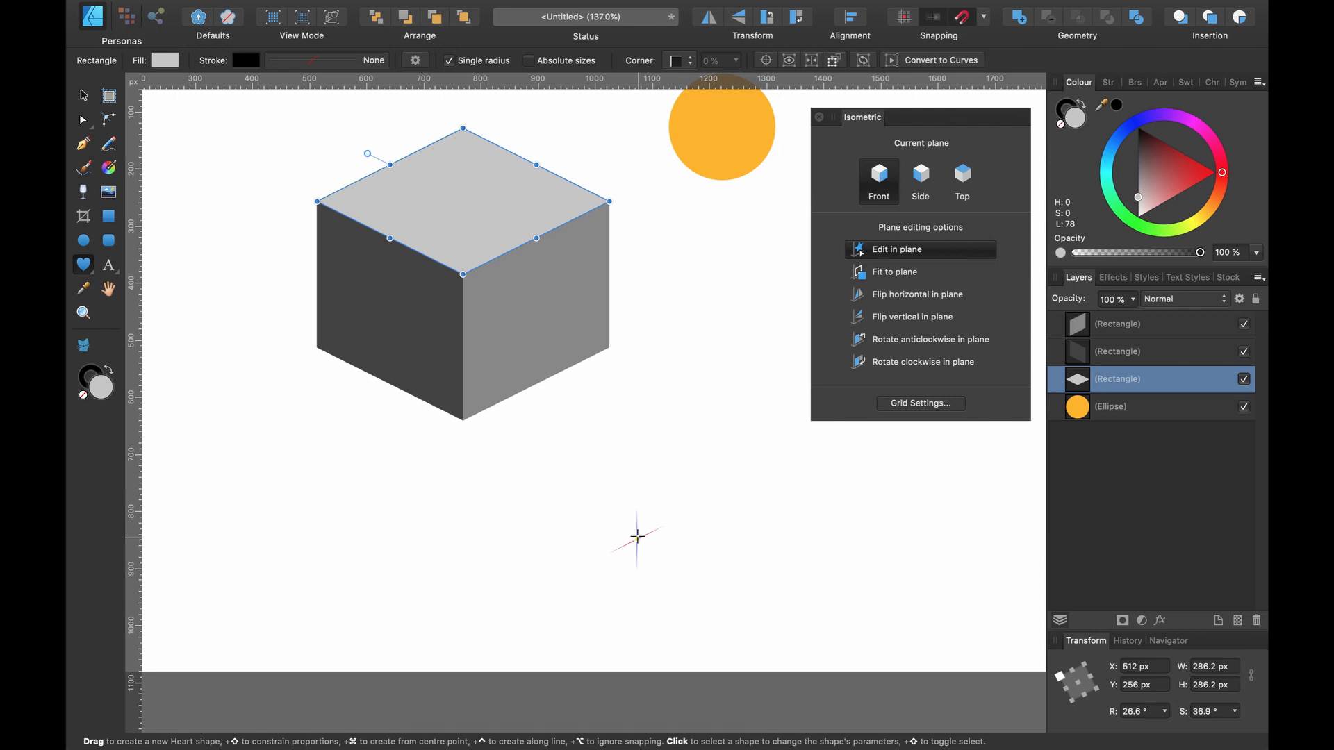
pyautogui.moveTo(636, 536); pyautogui.dragTo(723, 432)
pyautogui.click(1157, 197)
pyautogui.moveTo(1159, 200); pyautogui.dragTo(1200, 181)
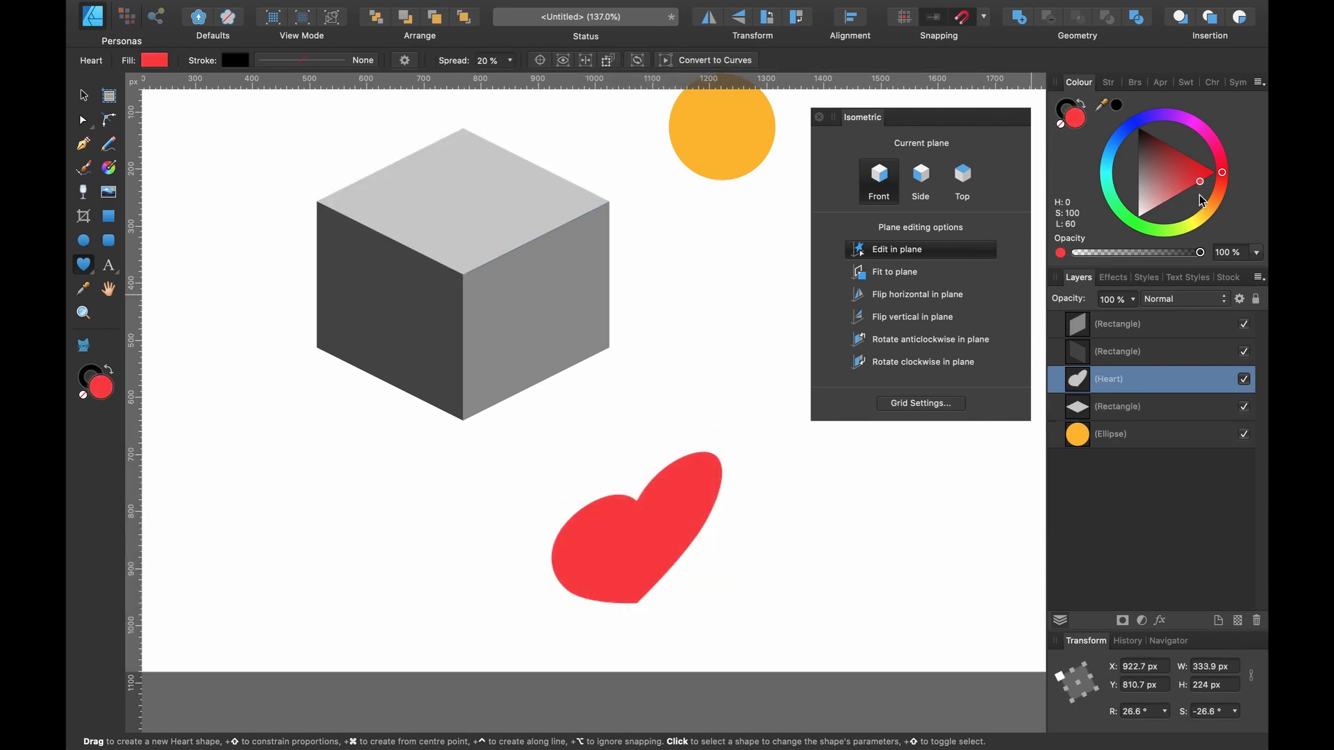
pyautogui.press('v')
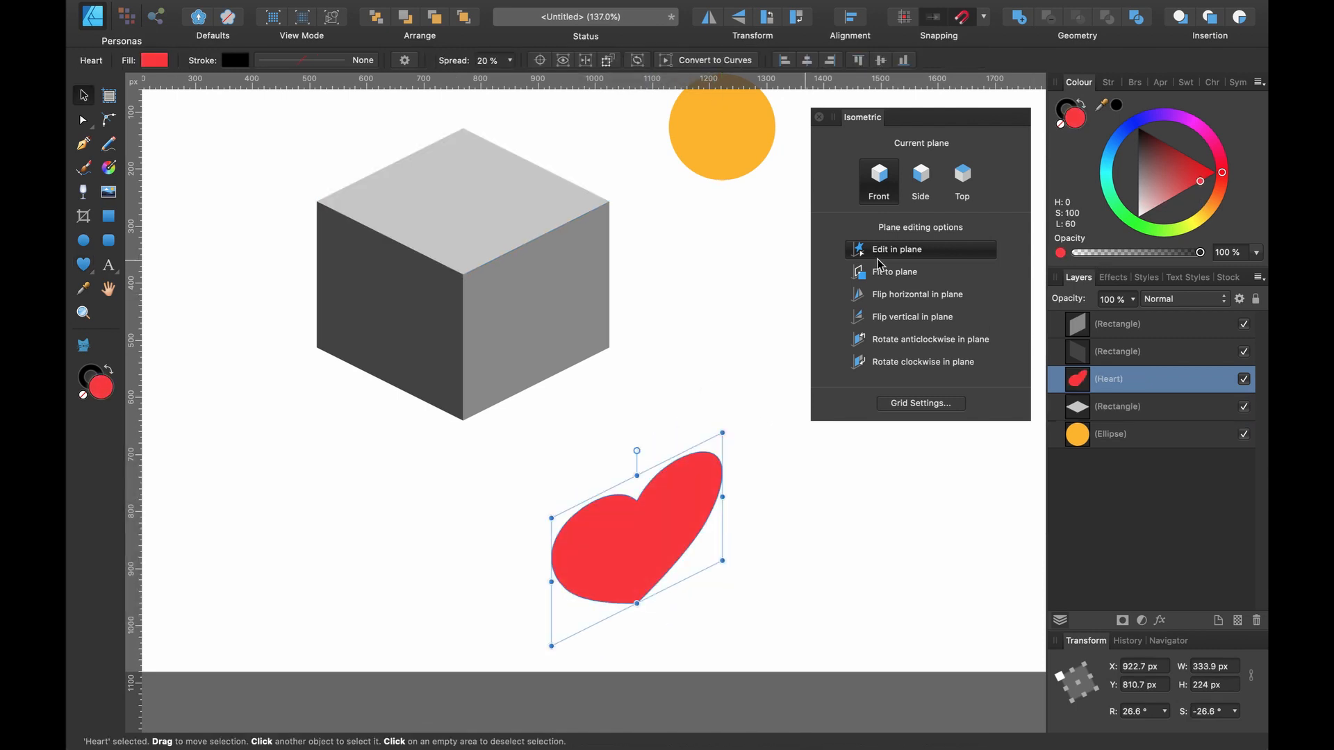
# Try flipping the heart vertically and rotating it clockwise and anticlockwise in plane, and delete it.
pyautogui.click(902, 325)
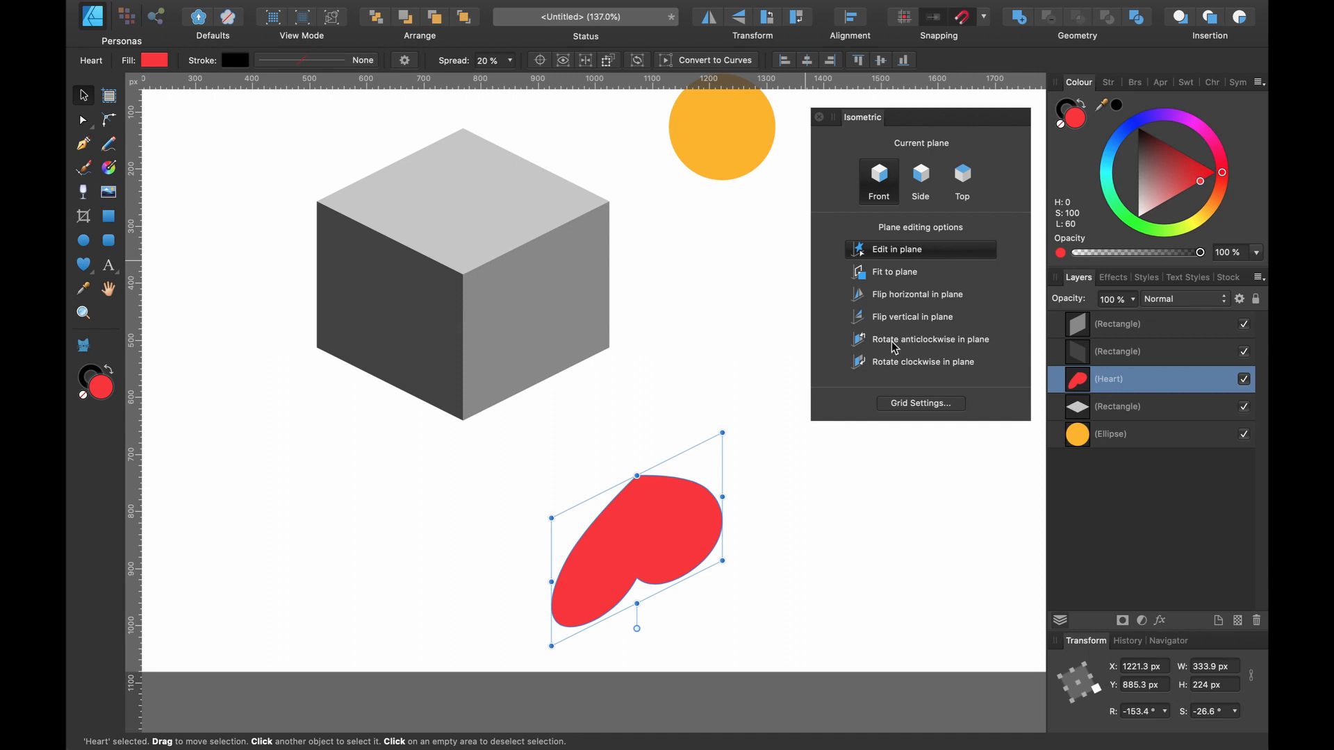
pyautogui.click(895, 345)
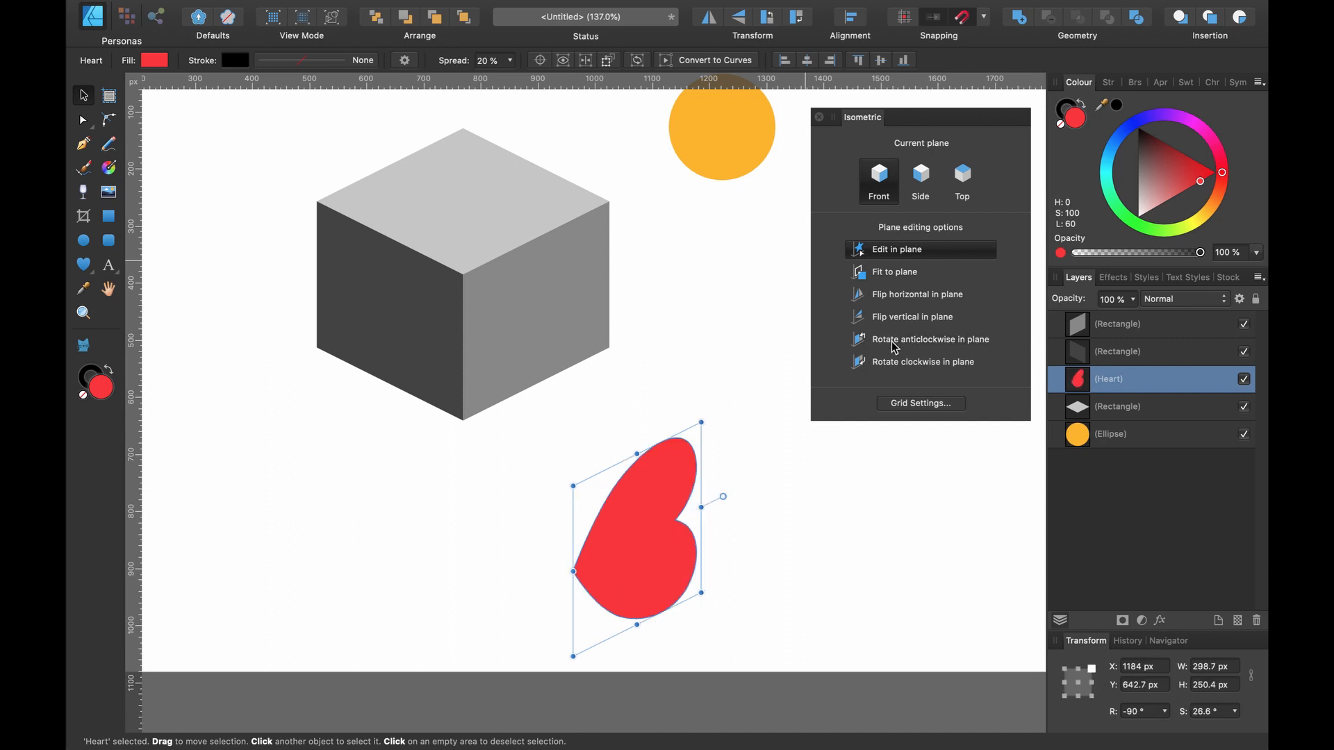
pyautogui.click(899, 367)
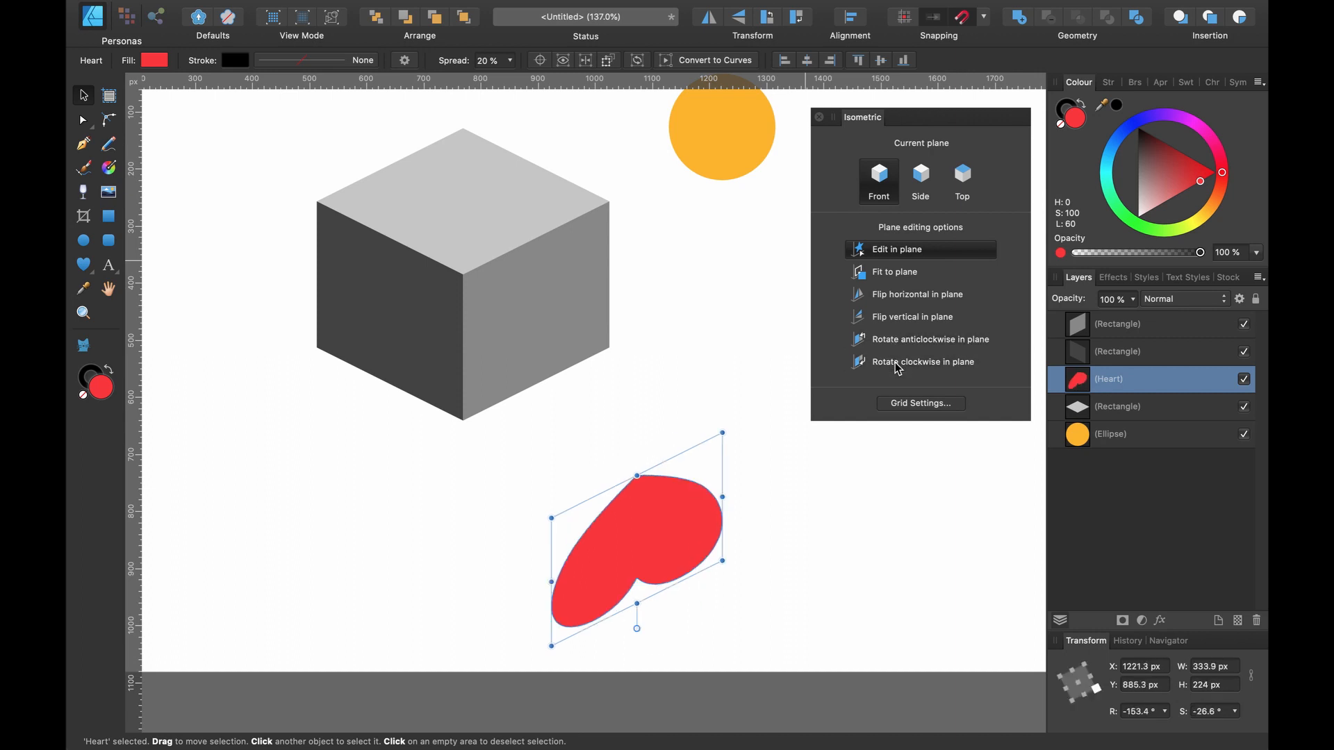
pyautogui.click(898, 366)
pyautogui.click(900, 342)
pyautogui.click(901, 342)
pyautogui.click(900, 342)
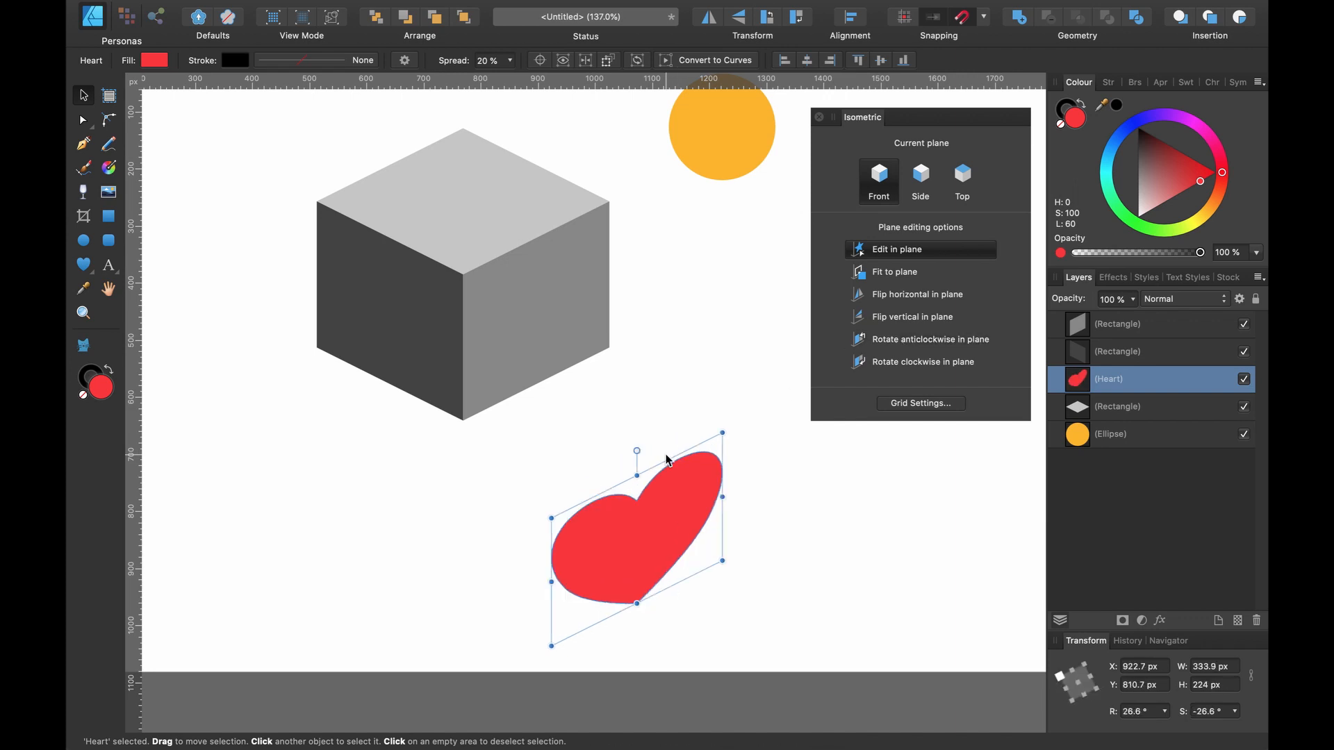
pyautogui.press('BackSpace')
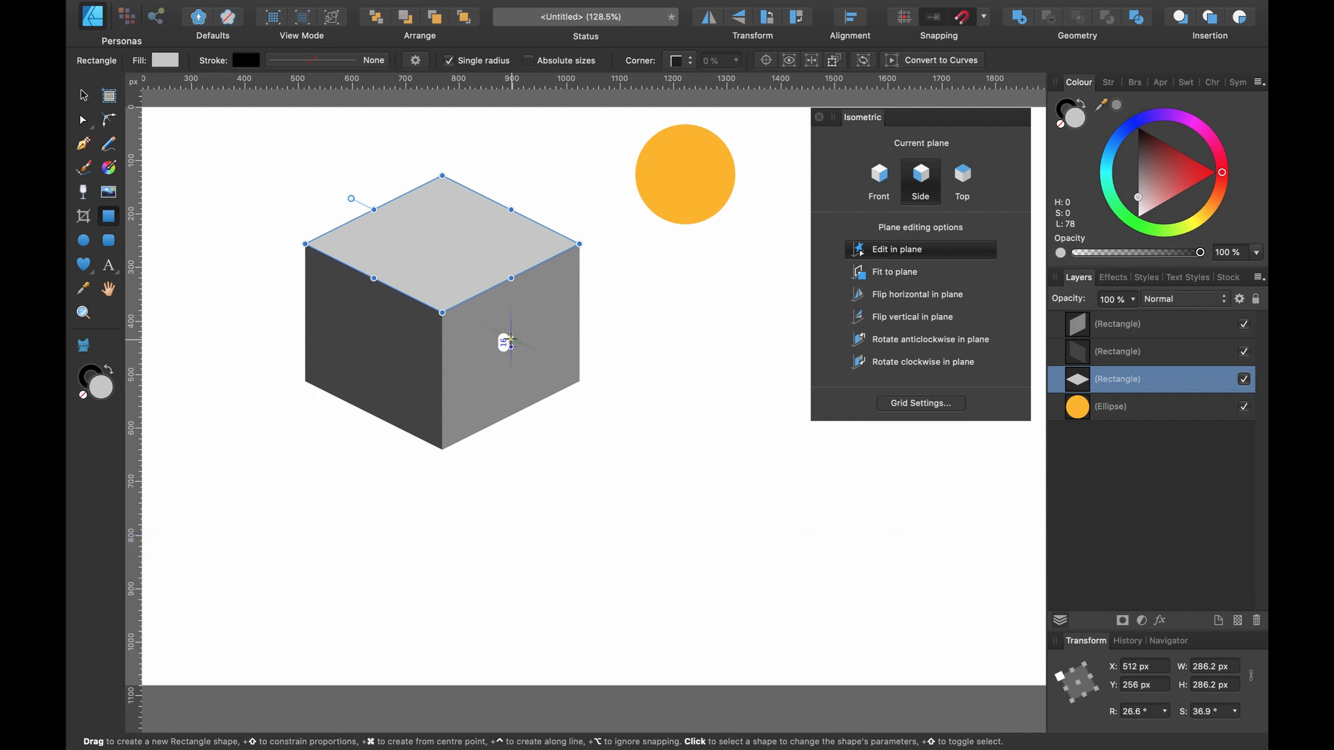
# Show the isometric grid with Top as the current plane and delete the orange circle.
pyautogui.press('super+apostrophe')
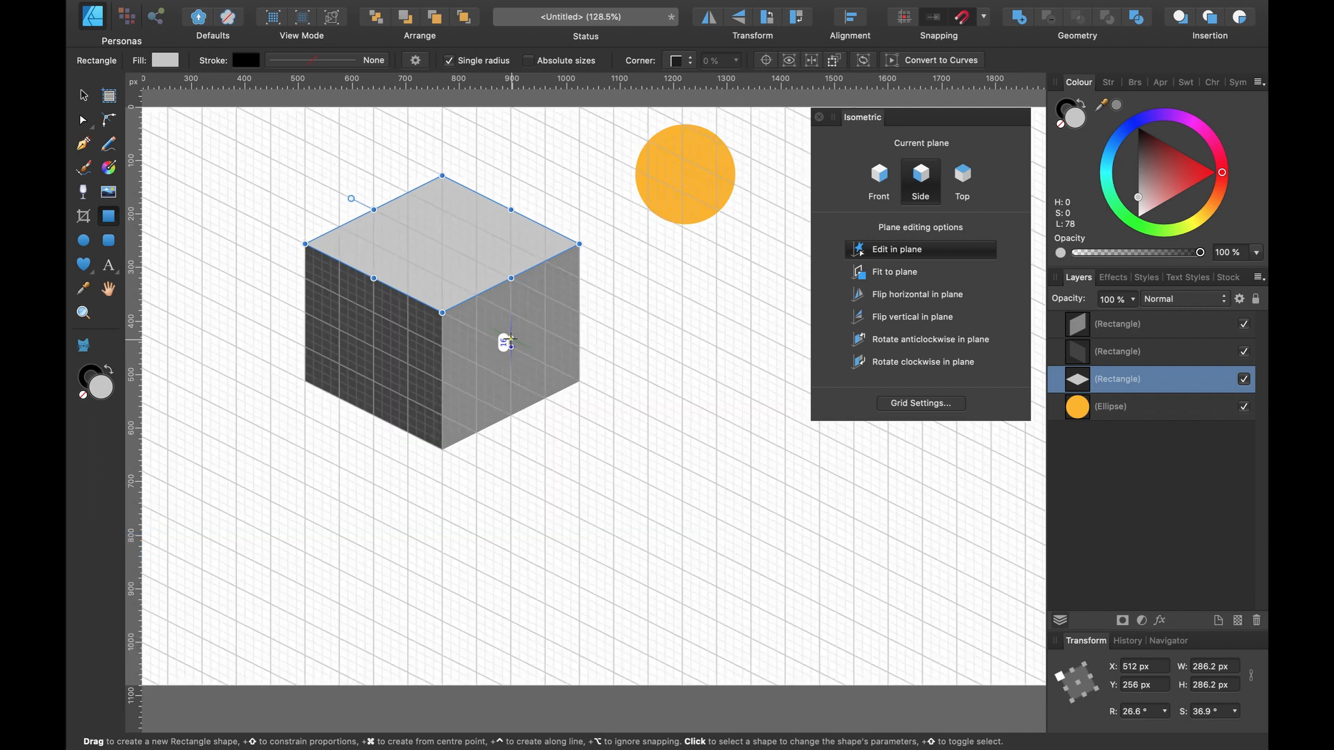
pyautogui.click(84, 98)
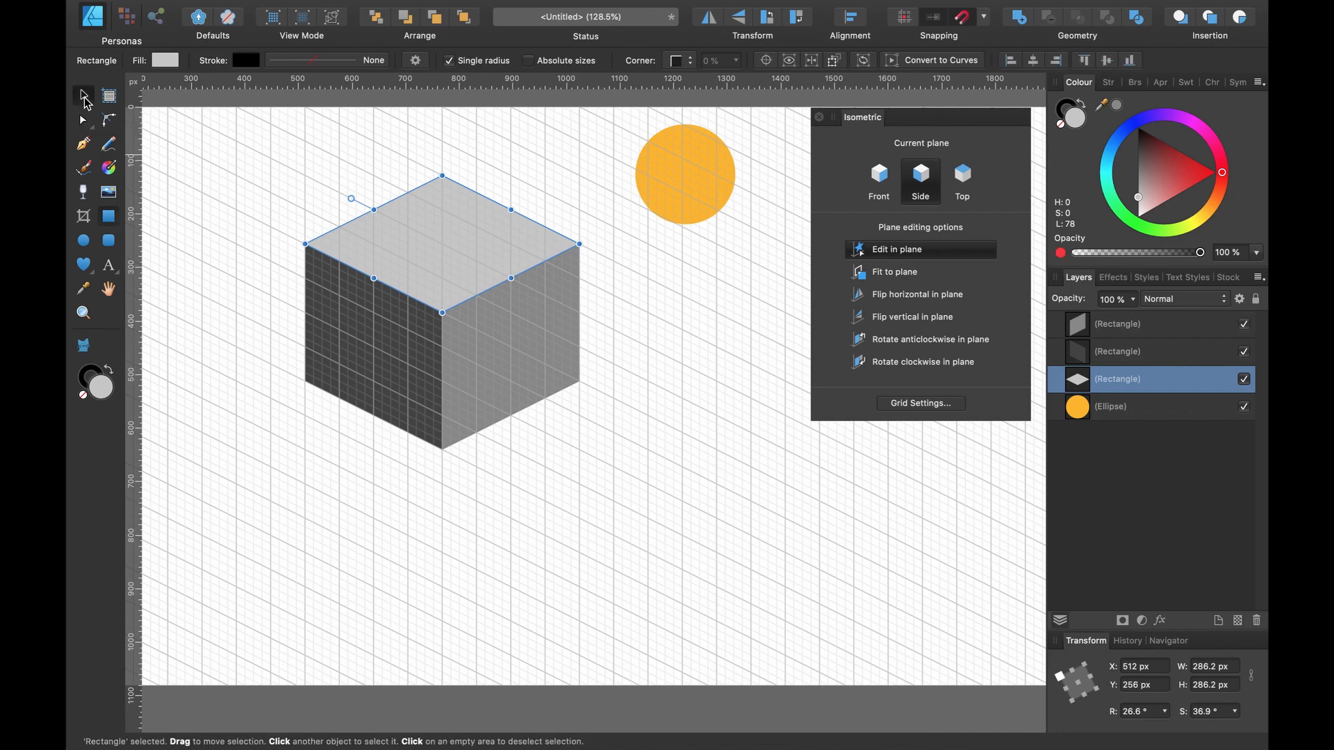
pyautogui.click(972, 180)
pyautogui.click(713, 177)
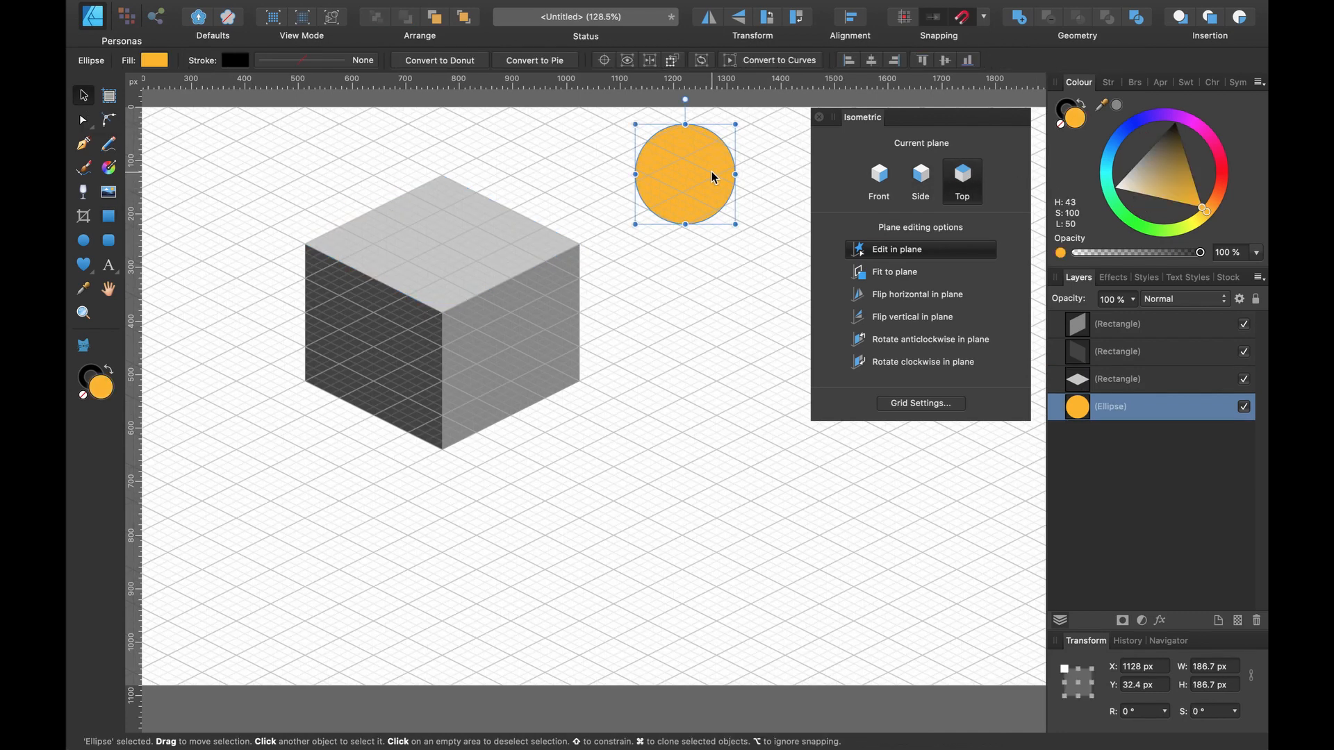
pyautogui.press('Delete')
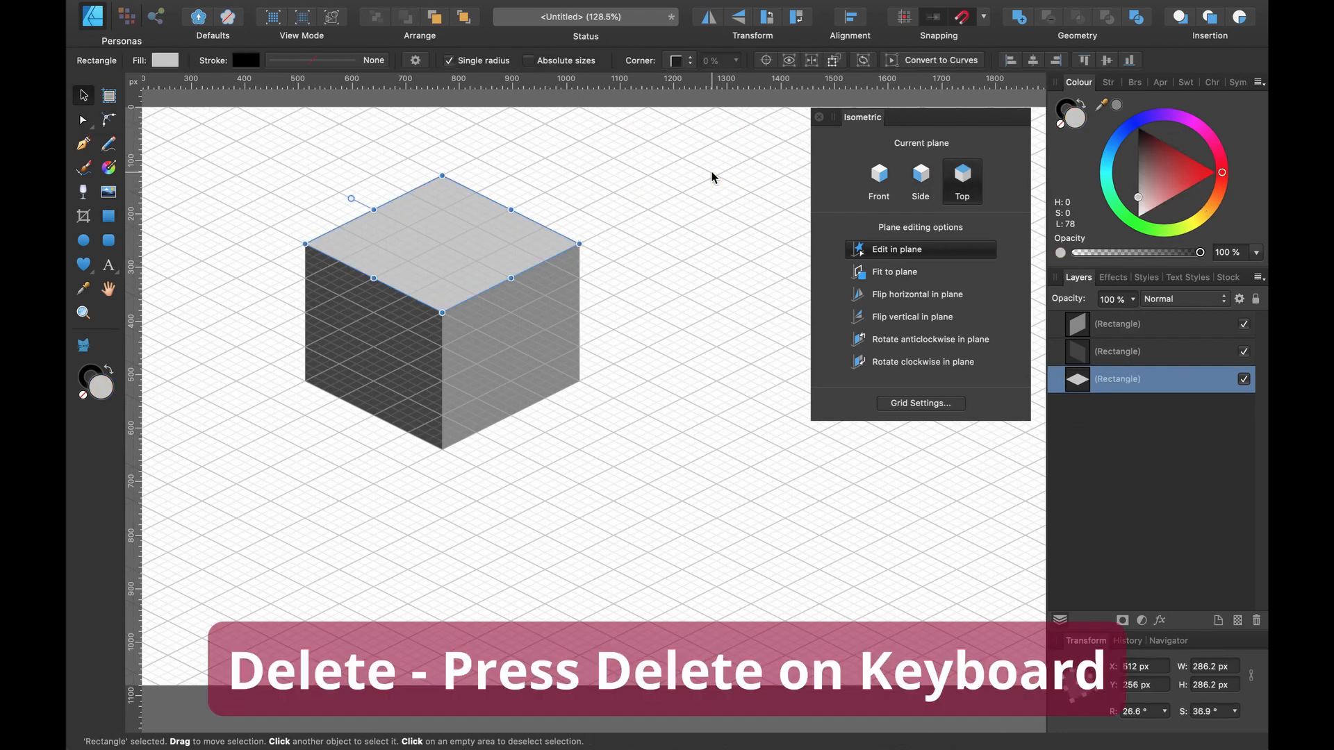
# Select all three cube faces and move them together to X 576 px, Y 352 px.
pyautogui.keyDown('shift'); pyautogui.click(1164, 336); pyautogui.keyUp('shift')
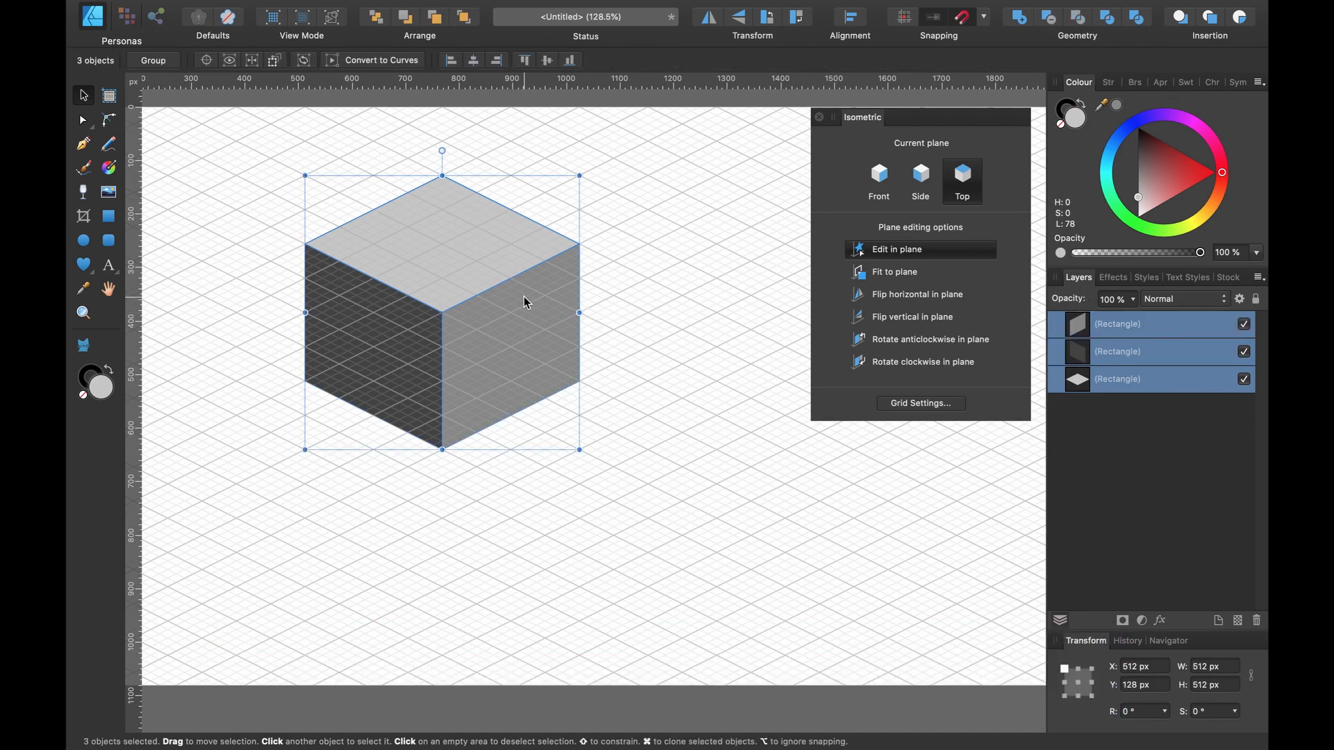
pyautogui.moveTo(526, 302); pyautogui.dragTo(560, 420)
pyautogui.hscroll(-3, 553, 419)
pyautogui.scroll(1, 553, 420)
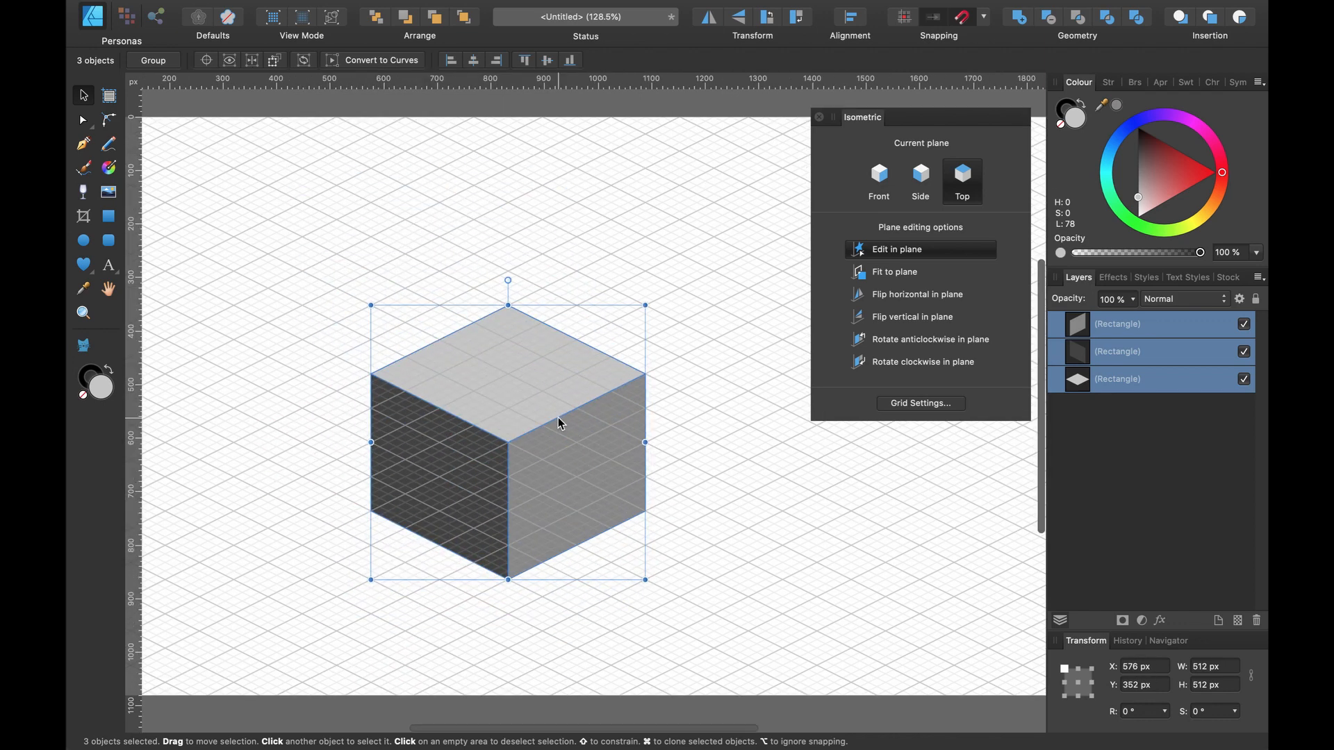
# Shorten the Front face from its lower edge to a height of 24 px with Front as the current plane.
pyautogui.click(577, 461)
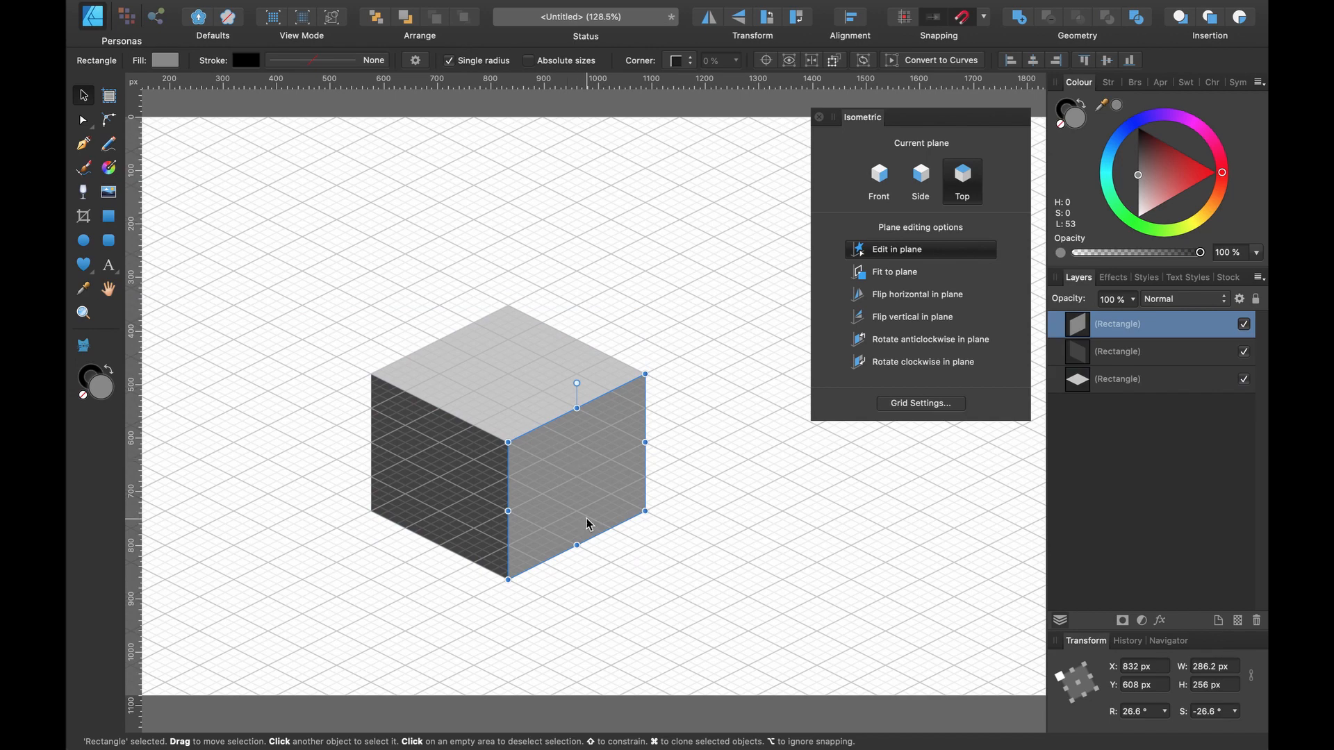
pyautogui.scroll(4, 577, 539)
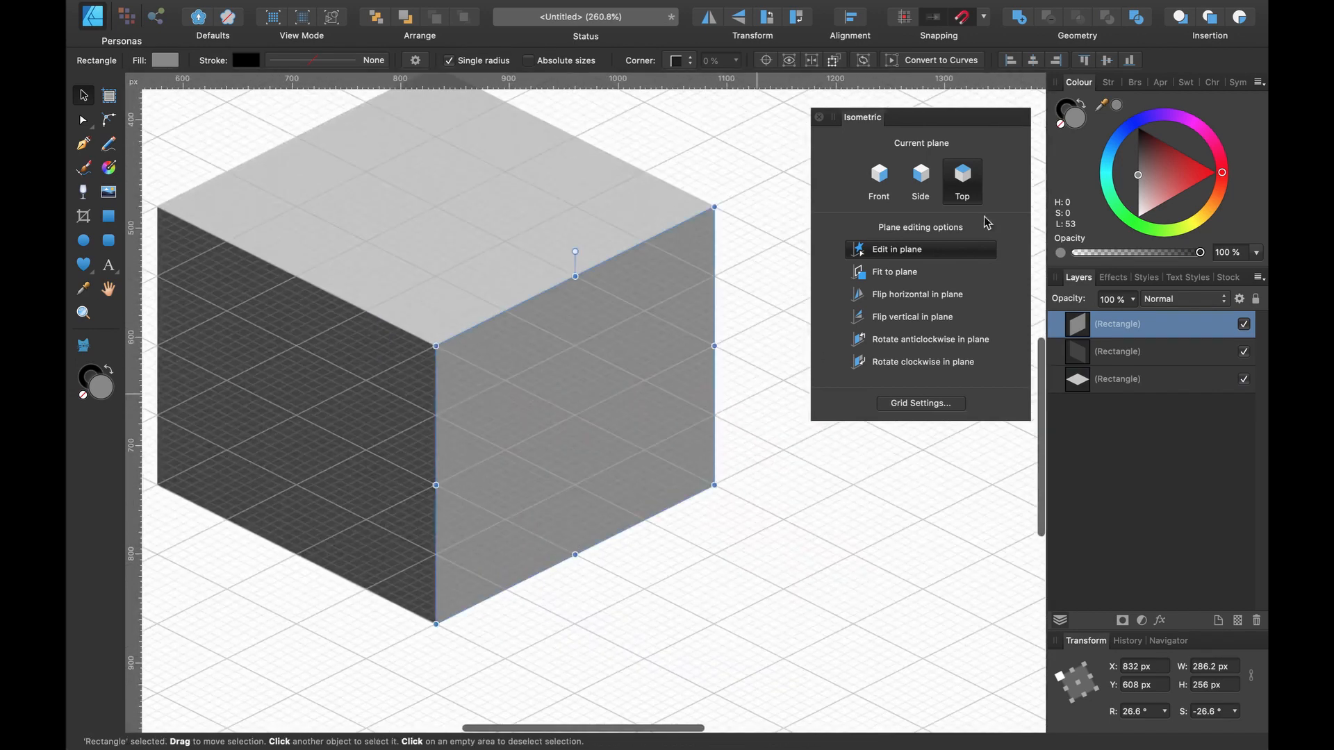
pyautogui.click(879, 177)
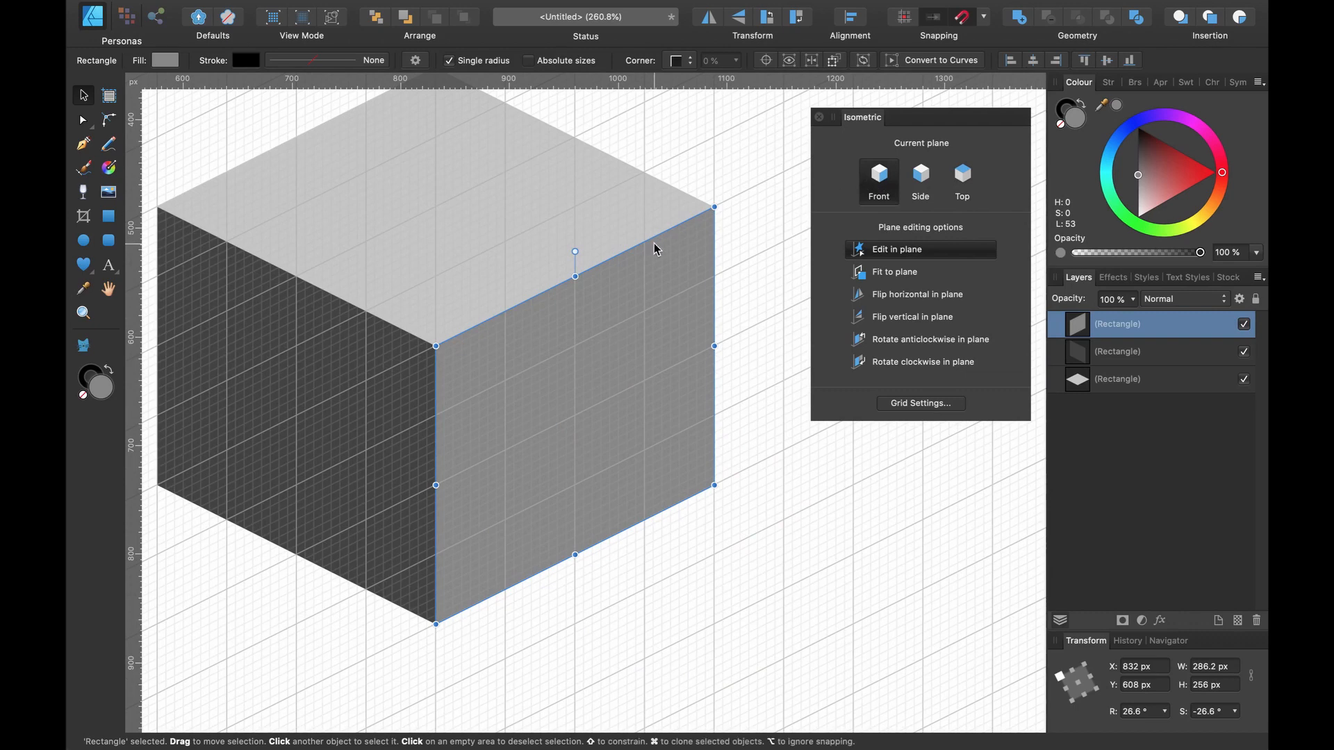
pyautogui.moveTo(576, 554); pyautogui.dragTo(569, 307)
pyautogui.scroll(5, 569, 306)
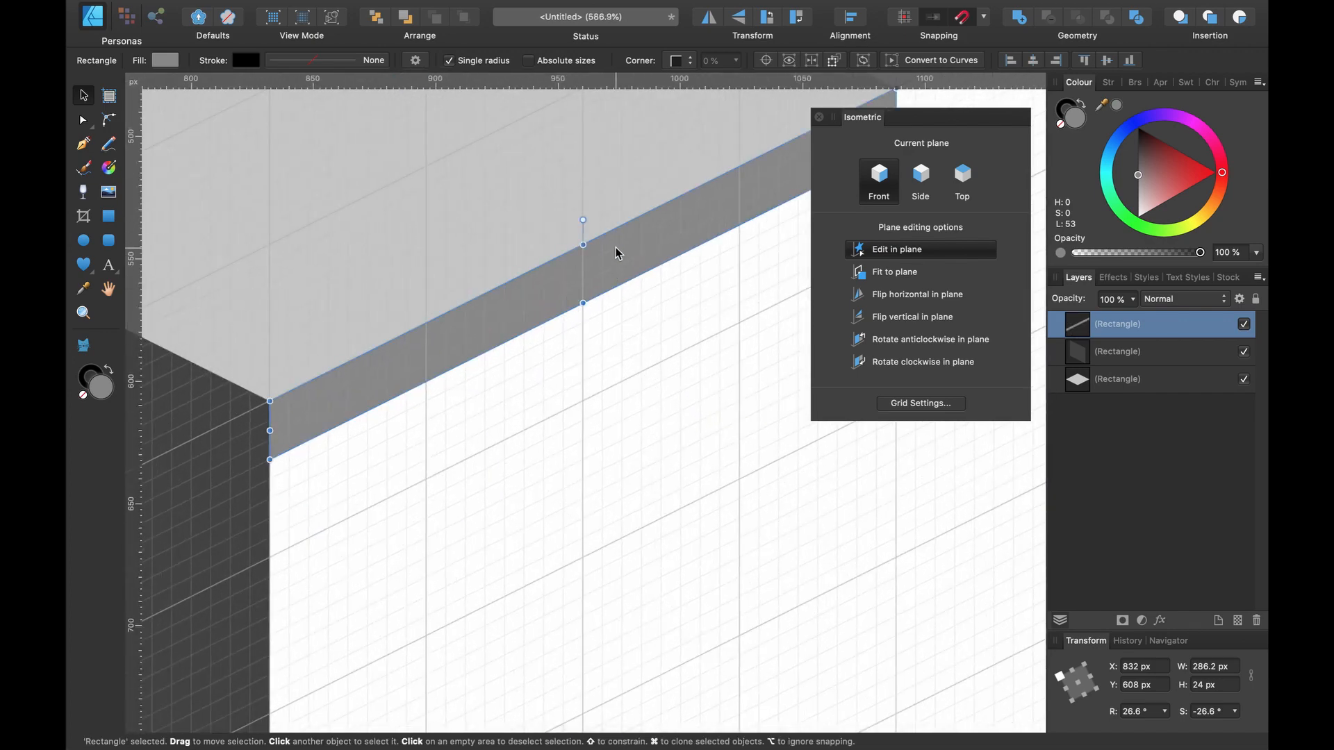
pyautogui.scroll(-3, 629, 250)
pyautogui.scroll(-3, 629, 250)
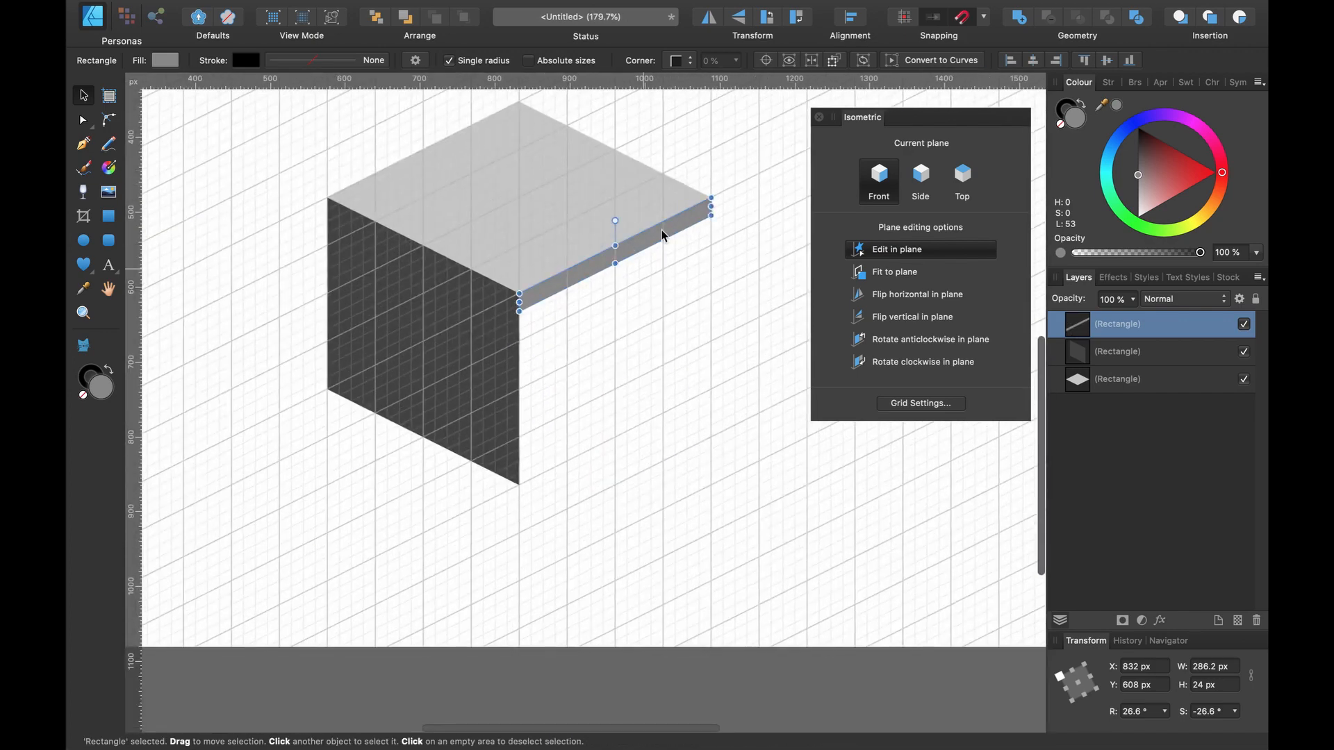
# Shorten the Side face from its lower edge to a height of 24 px, with Side as the current plane, matching the Front face.
pyautogui.click(458, 332)
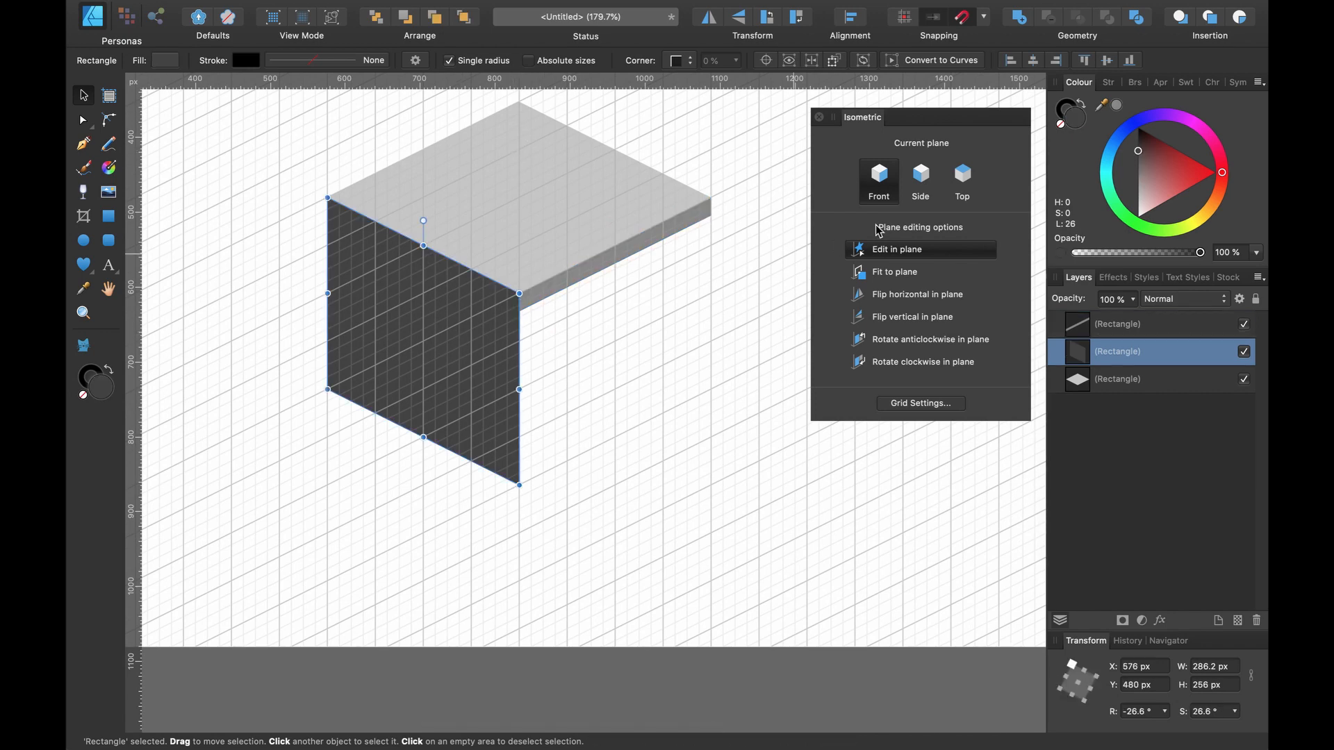
pyautogui.click(924, 175)
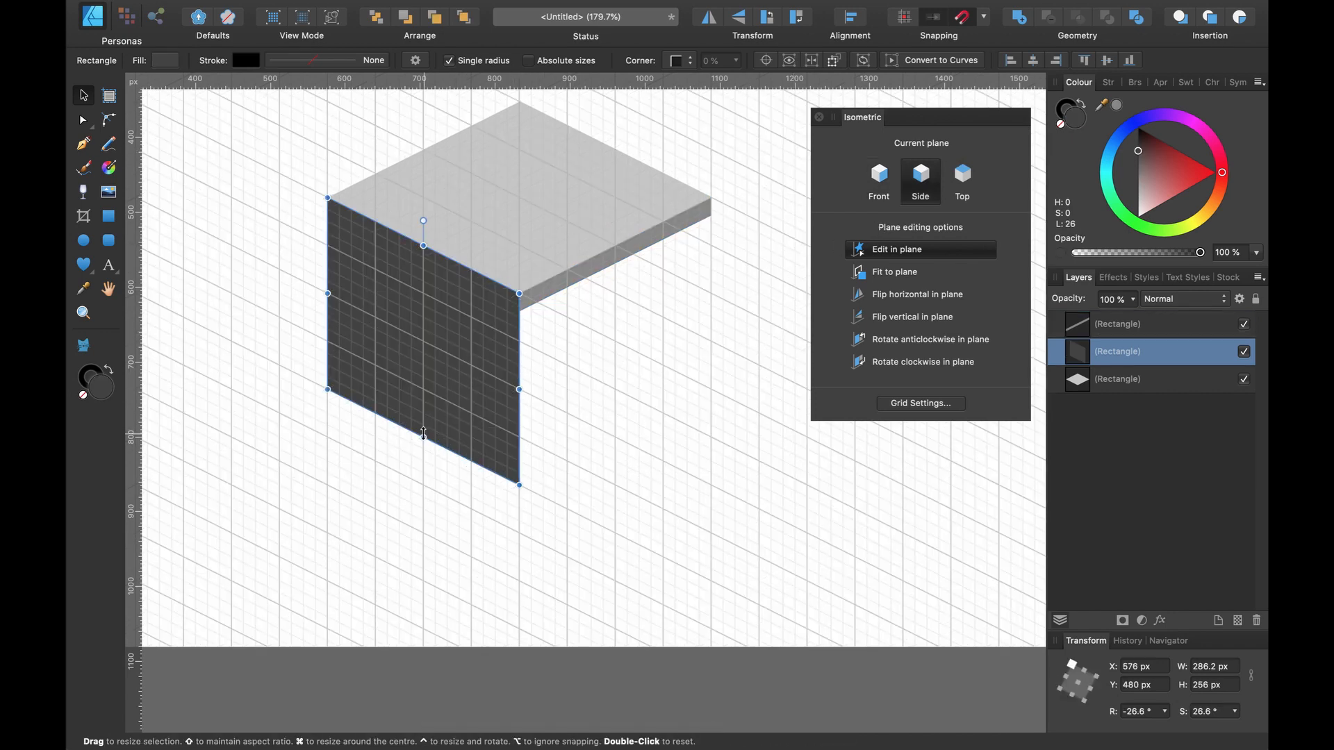
pyautogui.moveTo(420, 438); pyautogui.dragTo(437, 274)
pyautogui.scroll(5, 616, 323)
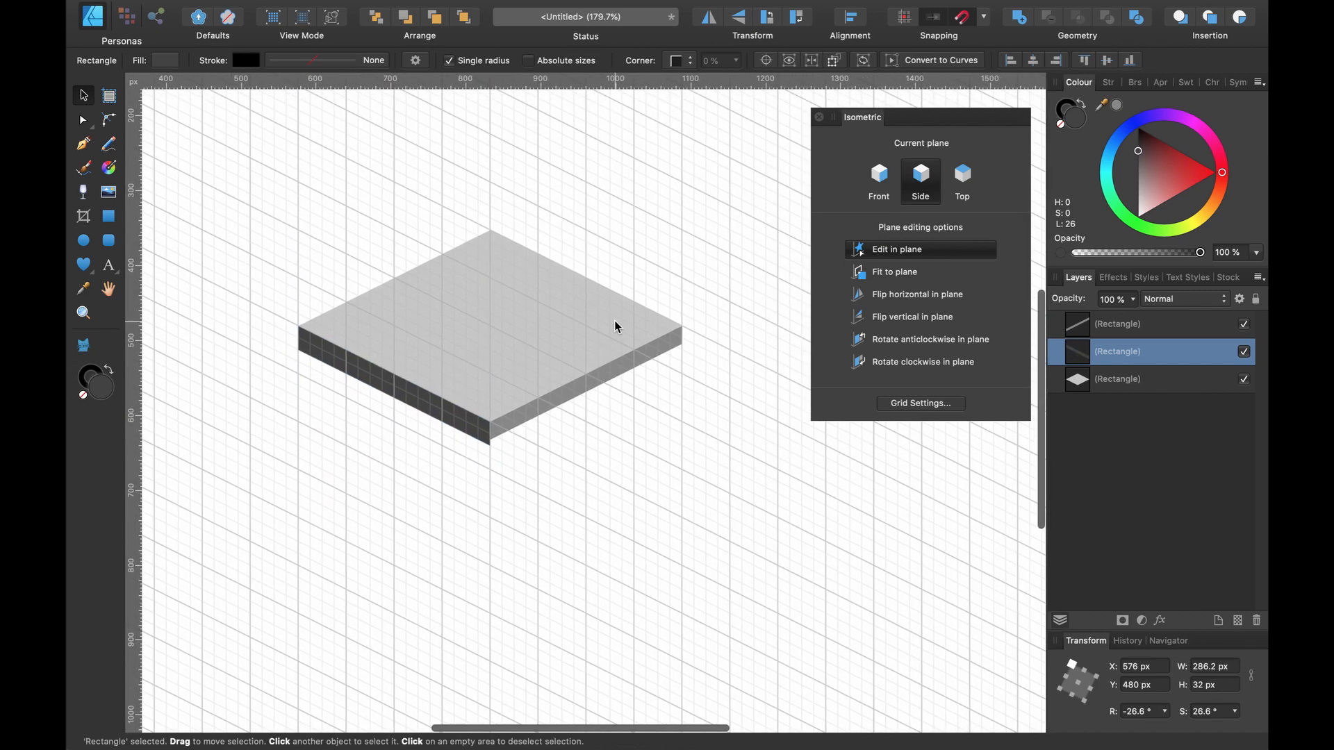
pyautogui.scroll(5, 491, 438)
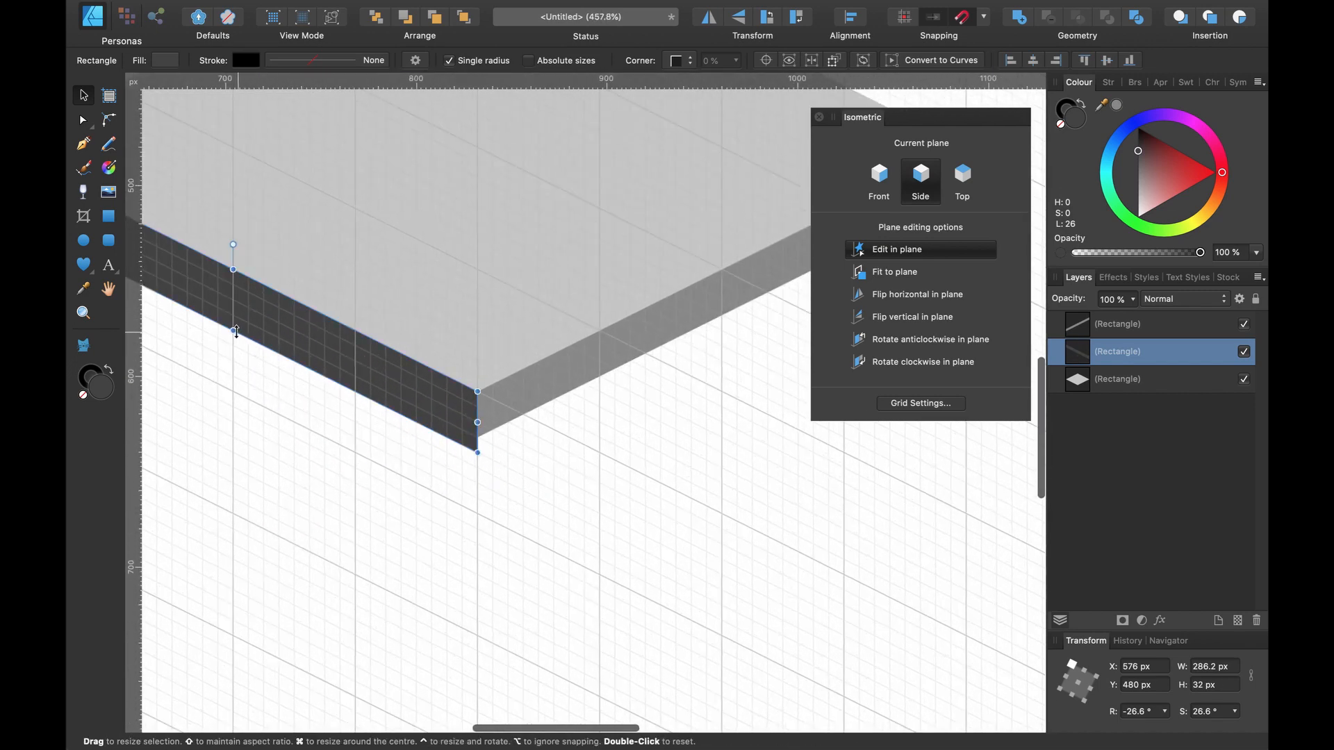
pyautogui.moveTo(232, 329); pyautogui.dragTo(233, 315)
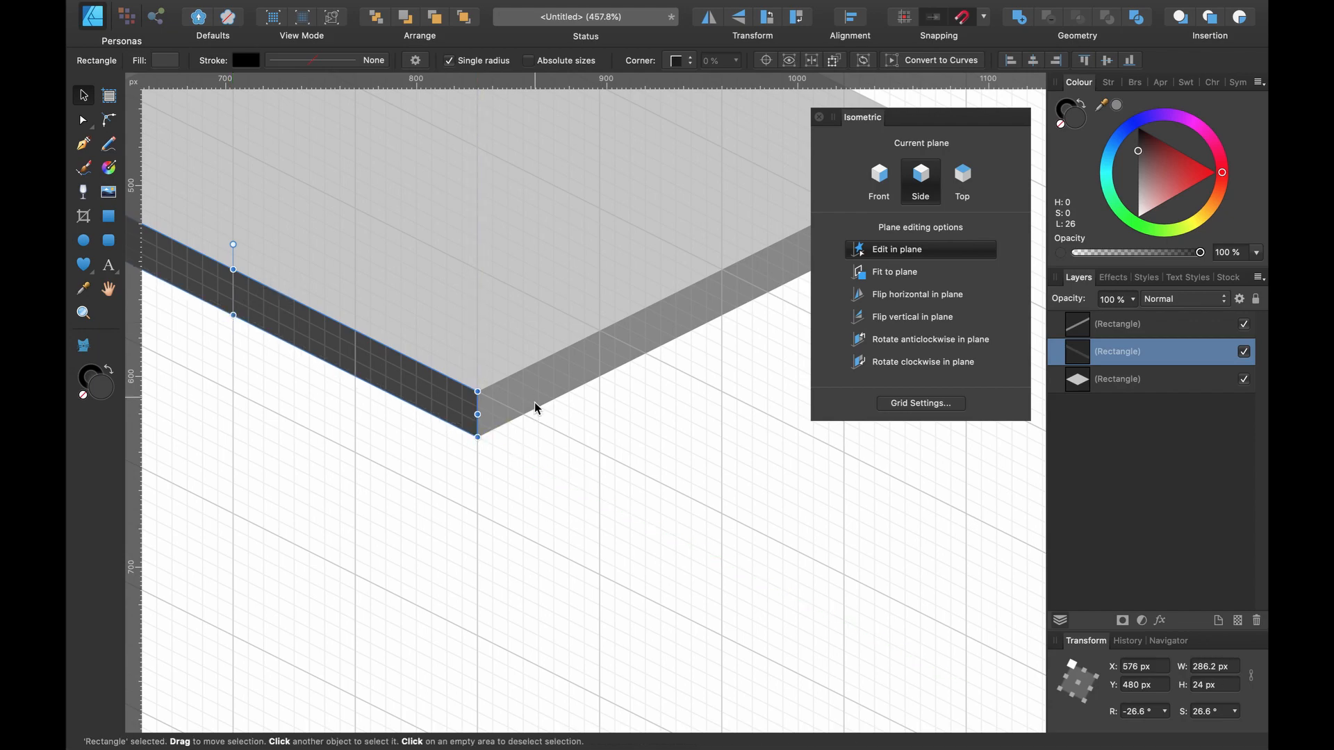
# Select all three rectangles that form the thin slab and group them.
pyautogui.scroll(-5, 536, 406)
pyautogui.hscroll(2, 535, 406)
pyautogui.scroll(1, 536, 406)
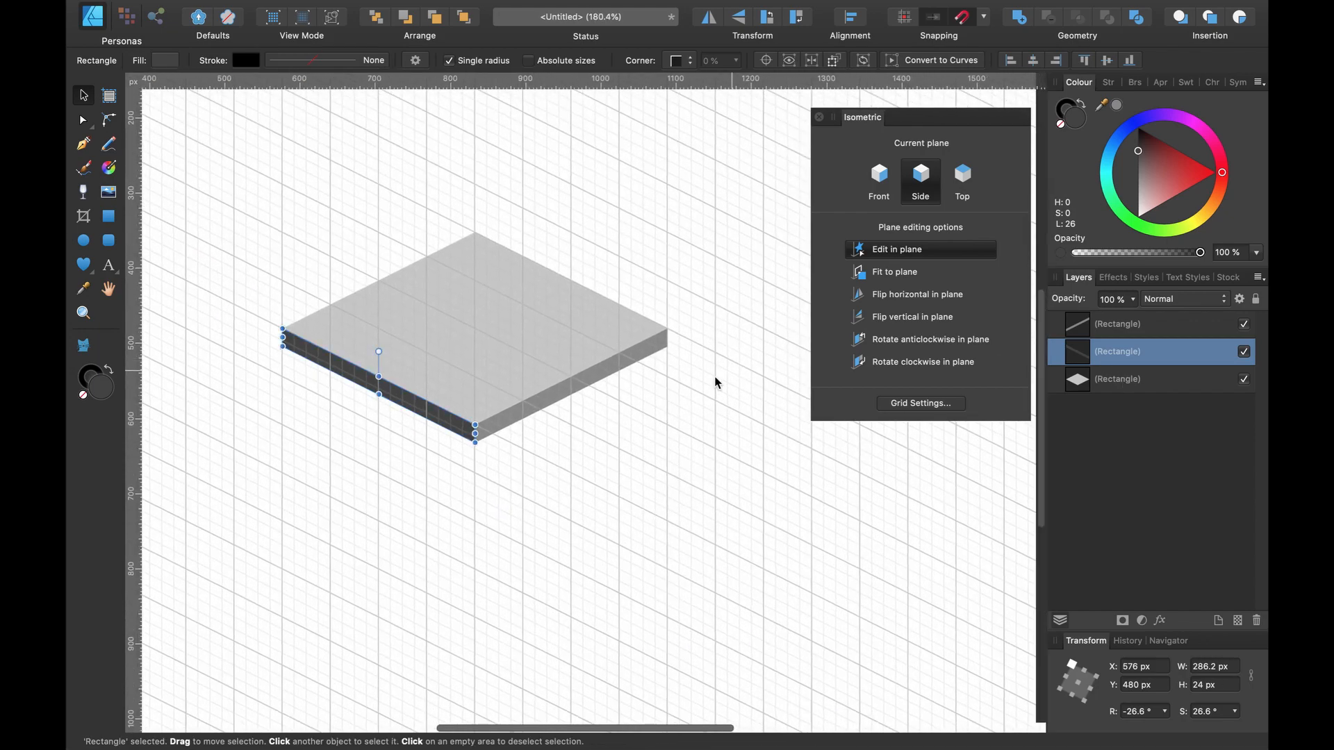
pyautogui.scroll(-2, 688, 364)
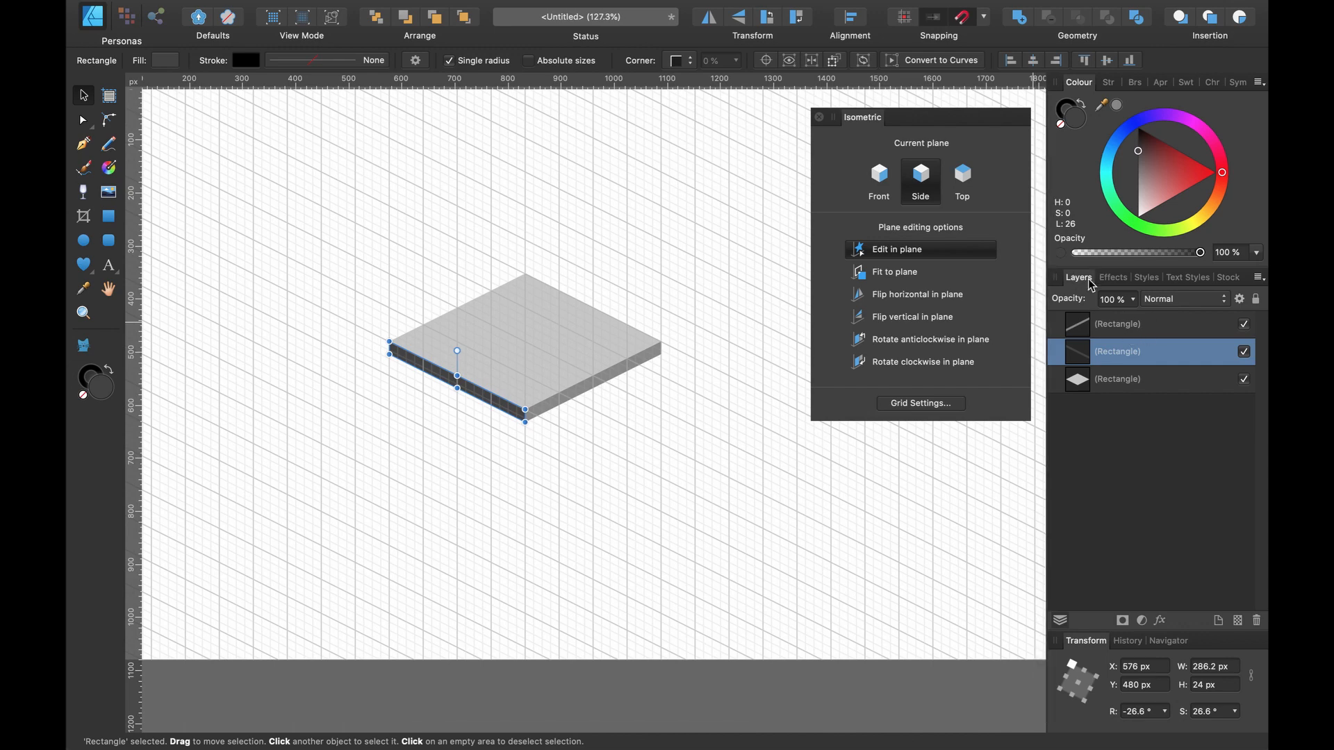
pyautogui.click(1130, 330)
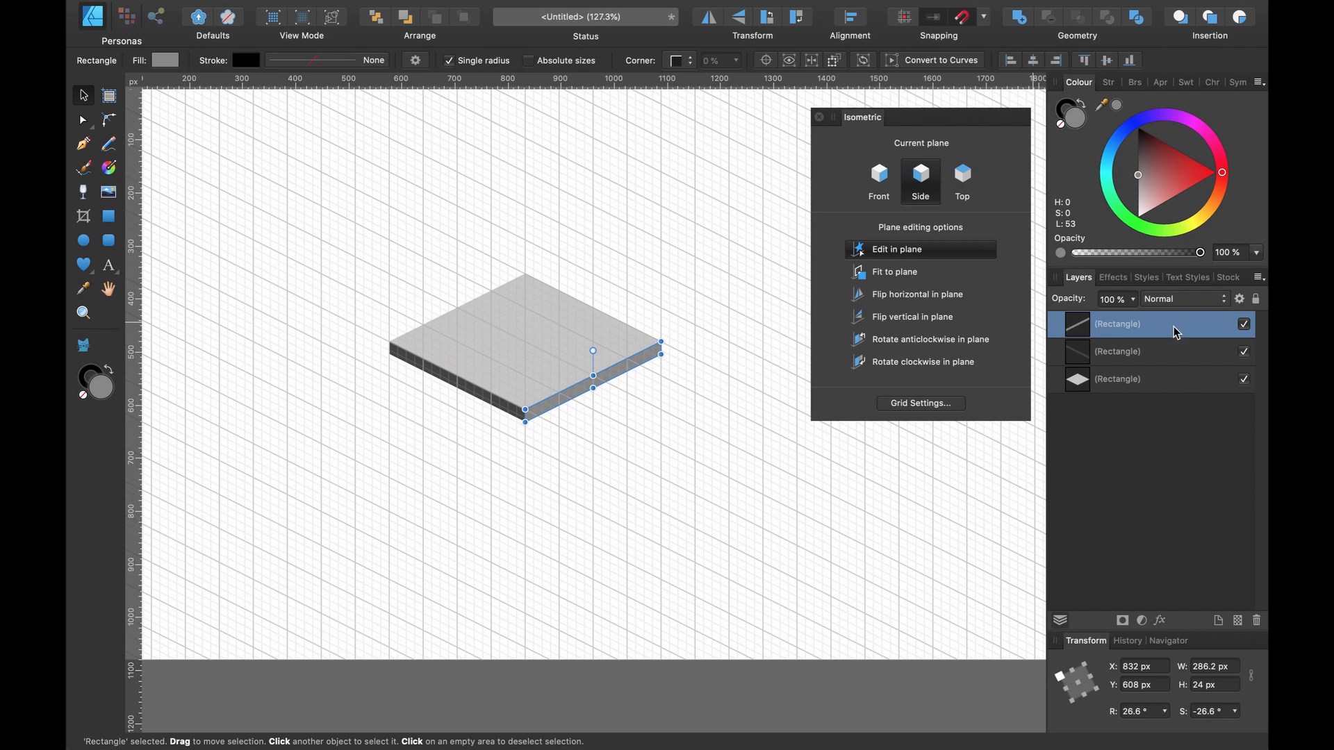
pyautogui.keyDown('shift'); pyautogui.click(1172, 386); pyautogui.keyUp('shift')
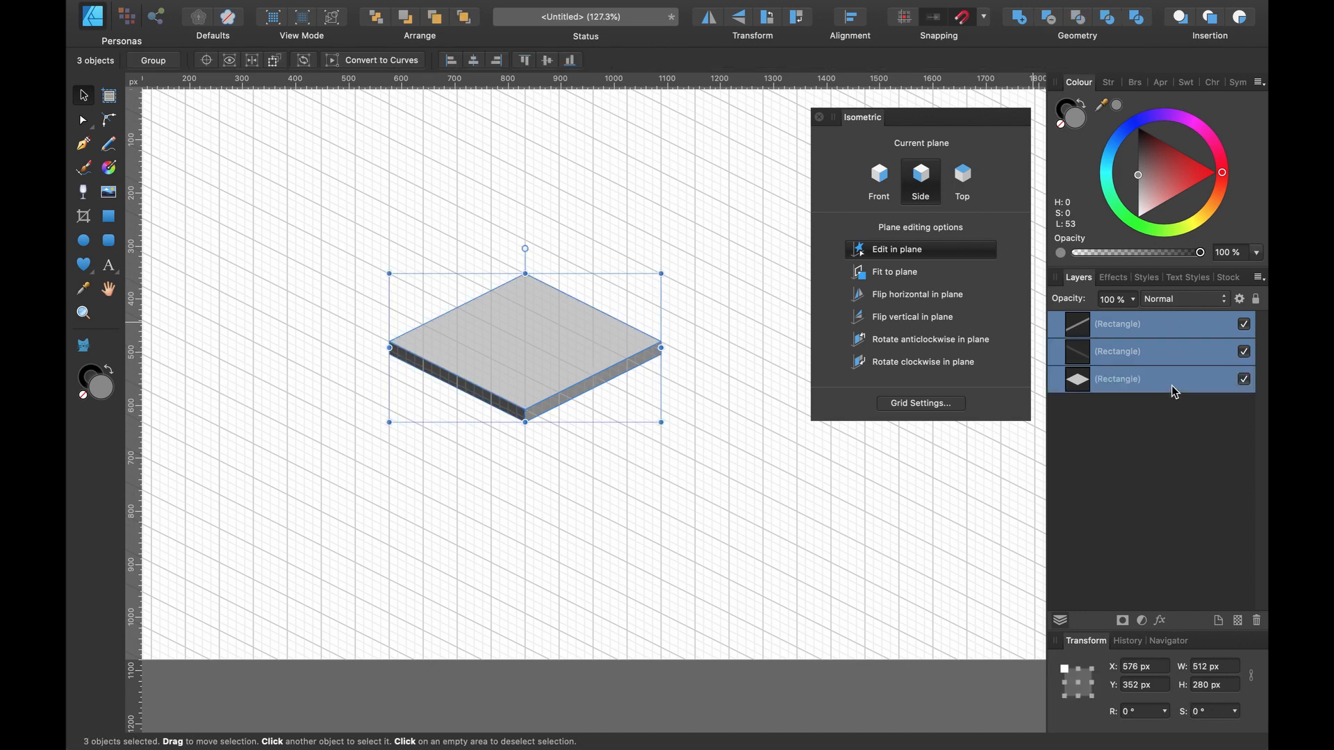
pyautogui.press('super+g')
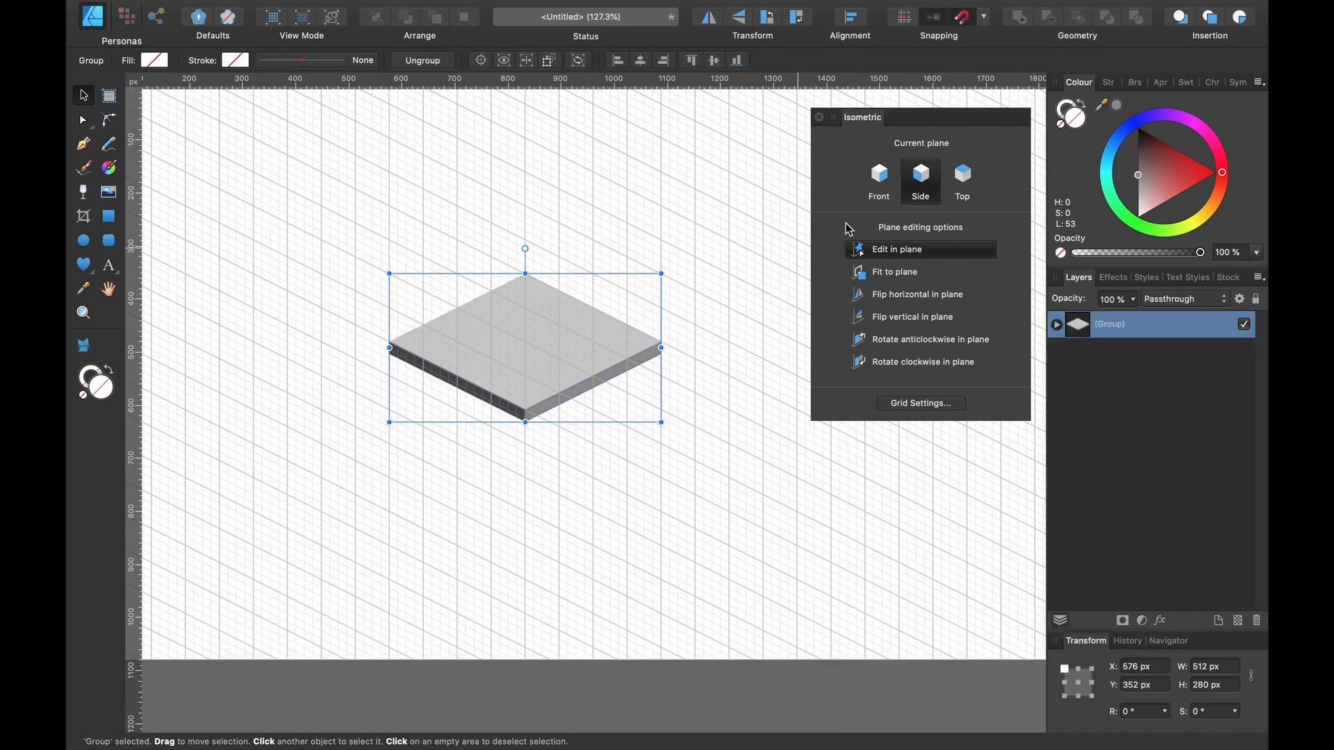
# With Front as the current plane, draw a rectangle about 23 px wide and 232 px tall beneath the slab's right corner.
pyautogui.click(887, 182)
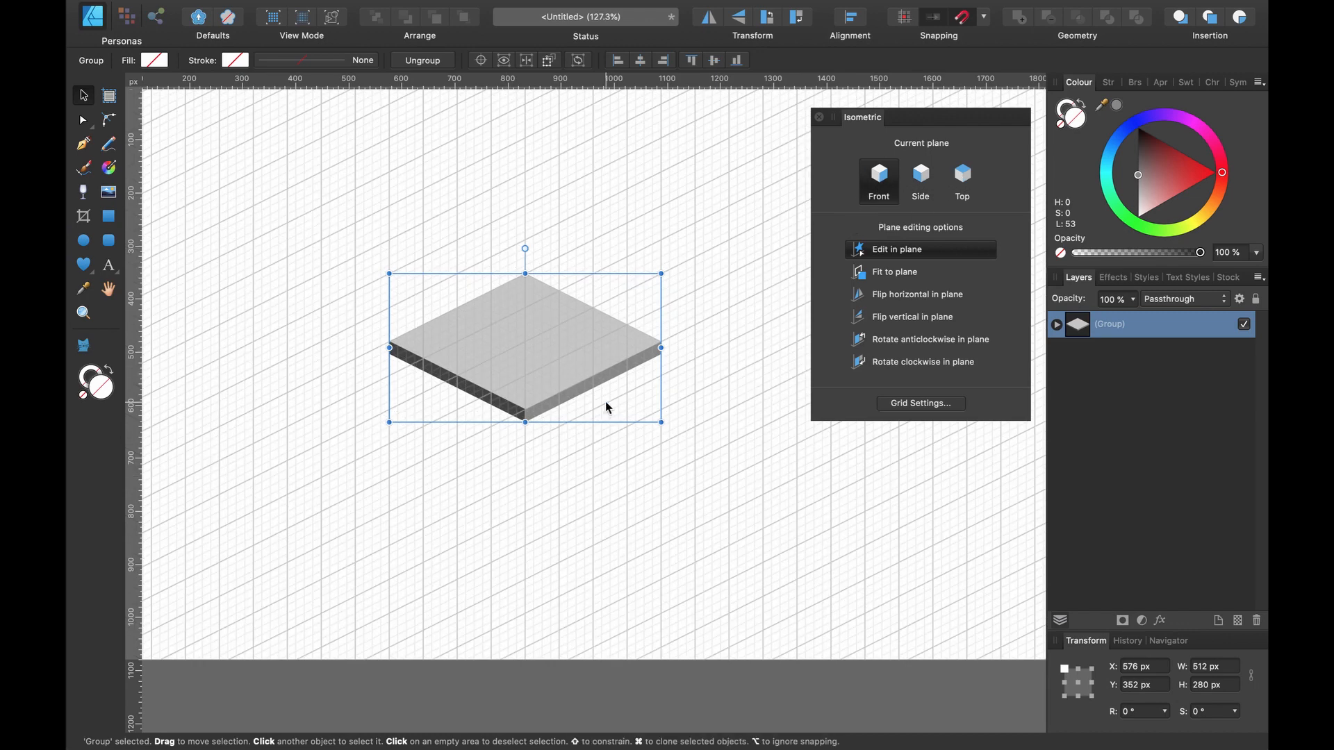
pyautogui.click(110, 217)
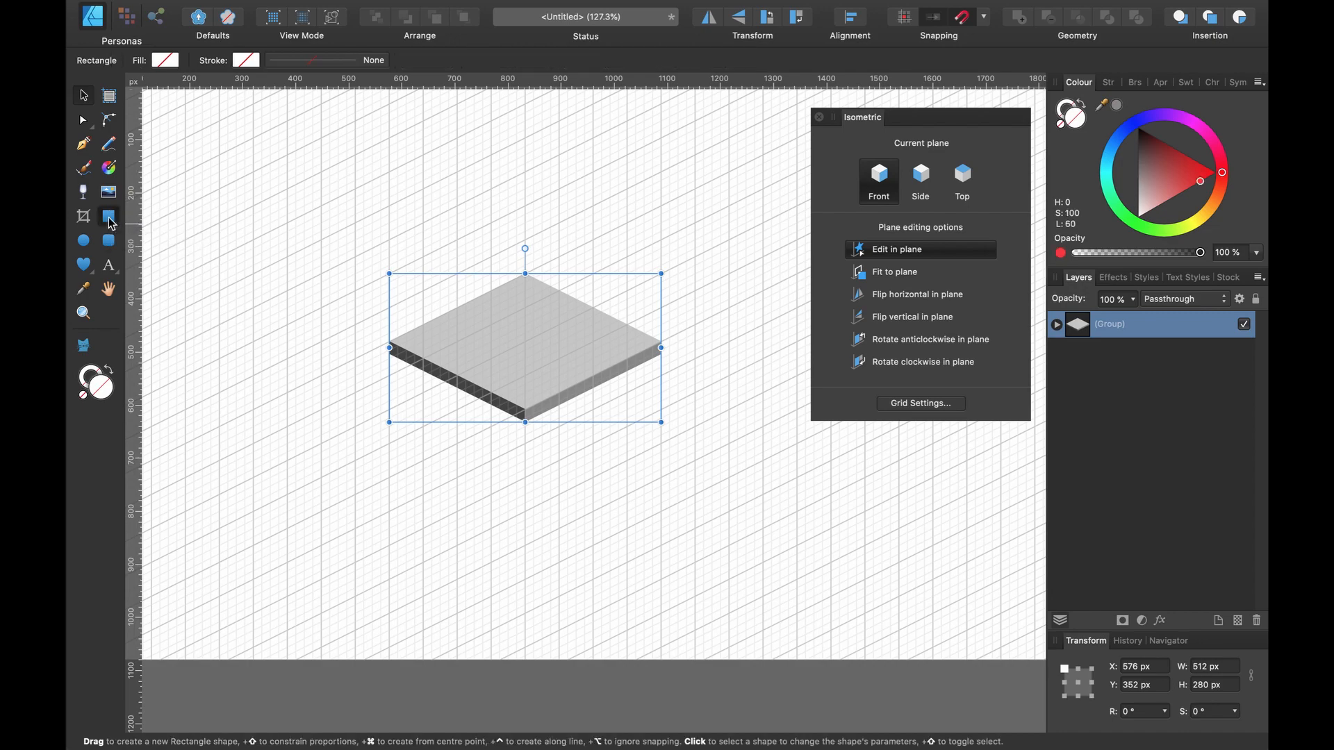
pyautogui.scroll(2, 649, 365)
pyautogui.scroll(3, 649, 365)
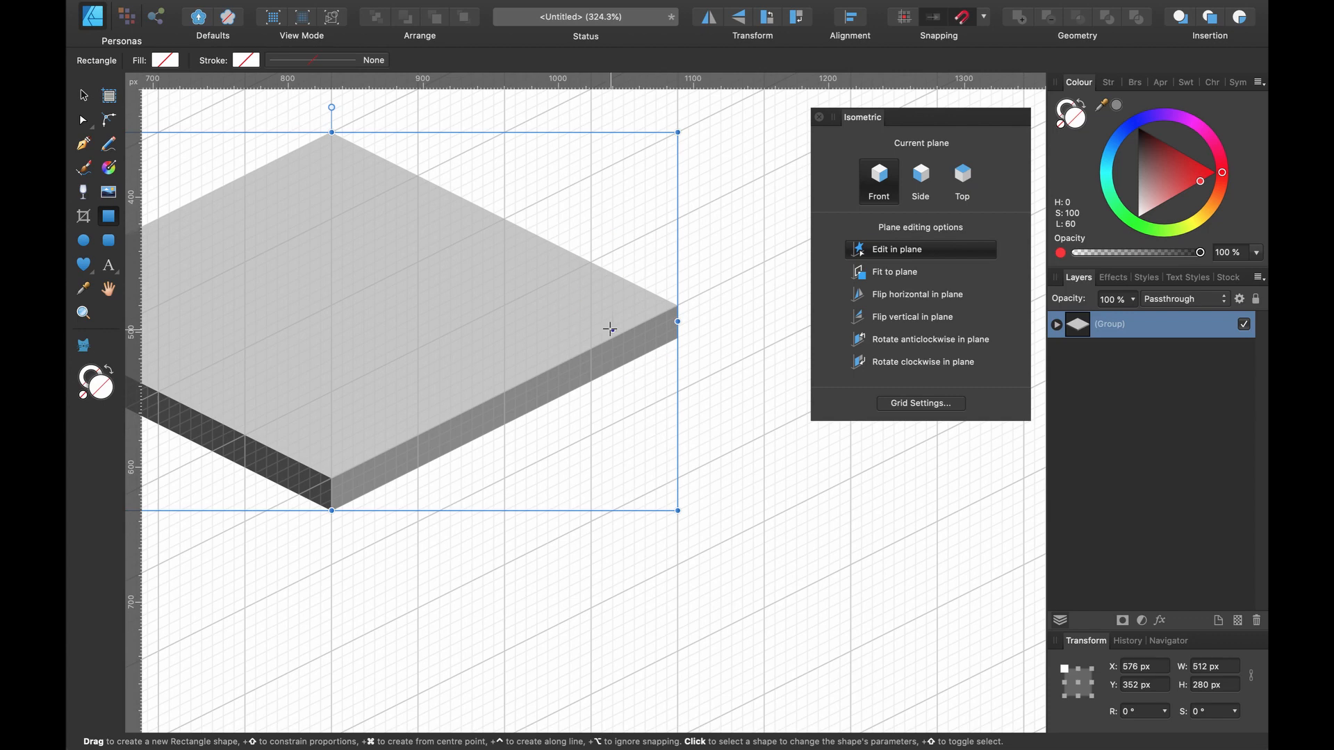
pyautogui.moveTo(612, 328); pyautogui.dragTo(648, 664)
pyautogui.scroll(-5, 648, 664)
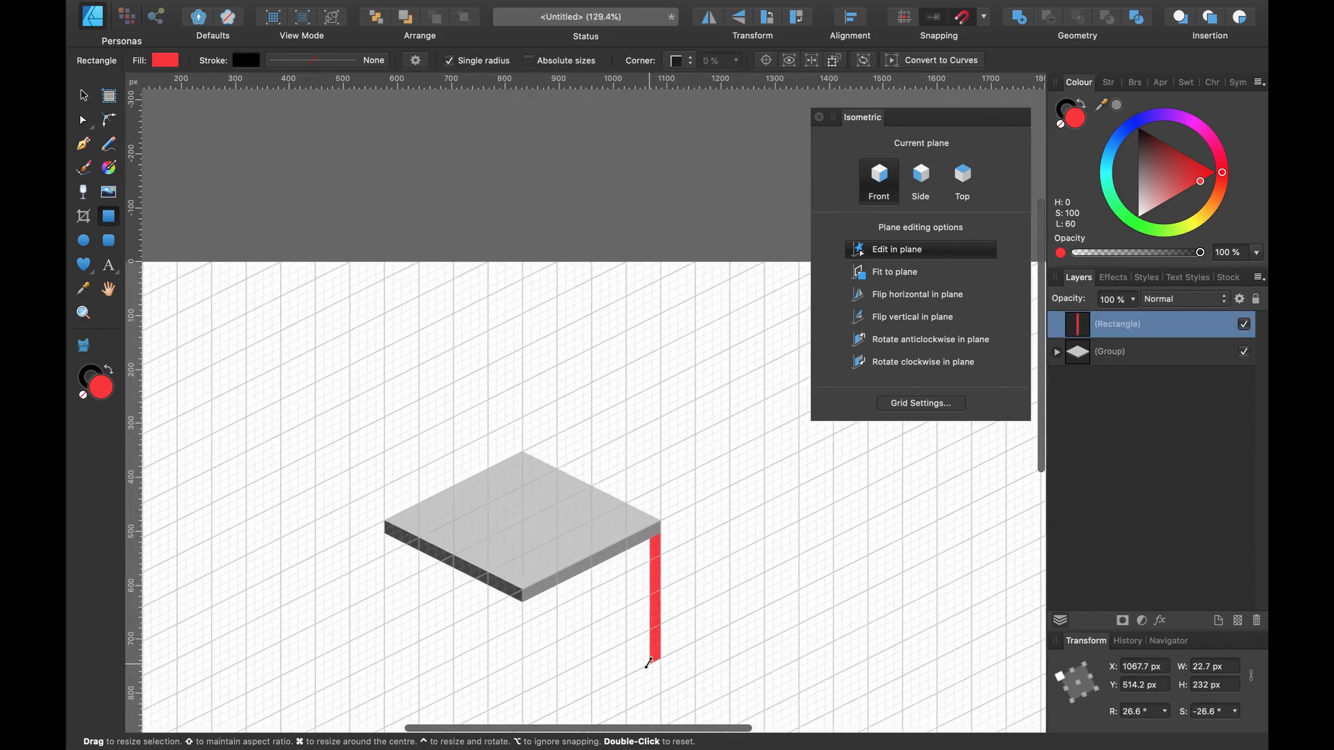
# Sample the mid grey of the slab's Front face and apply it as the new leg rectangle's fill.
pyautogui.scroll(5, 648, 663)
pyautogui.scroll(-3, 649, 663)
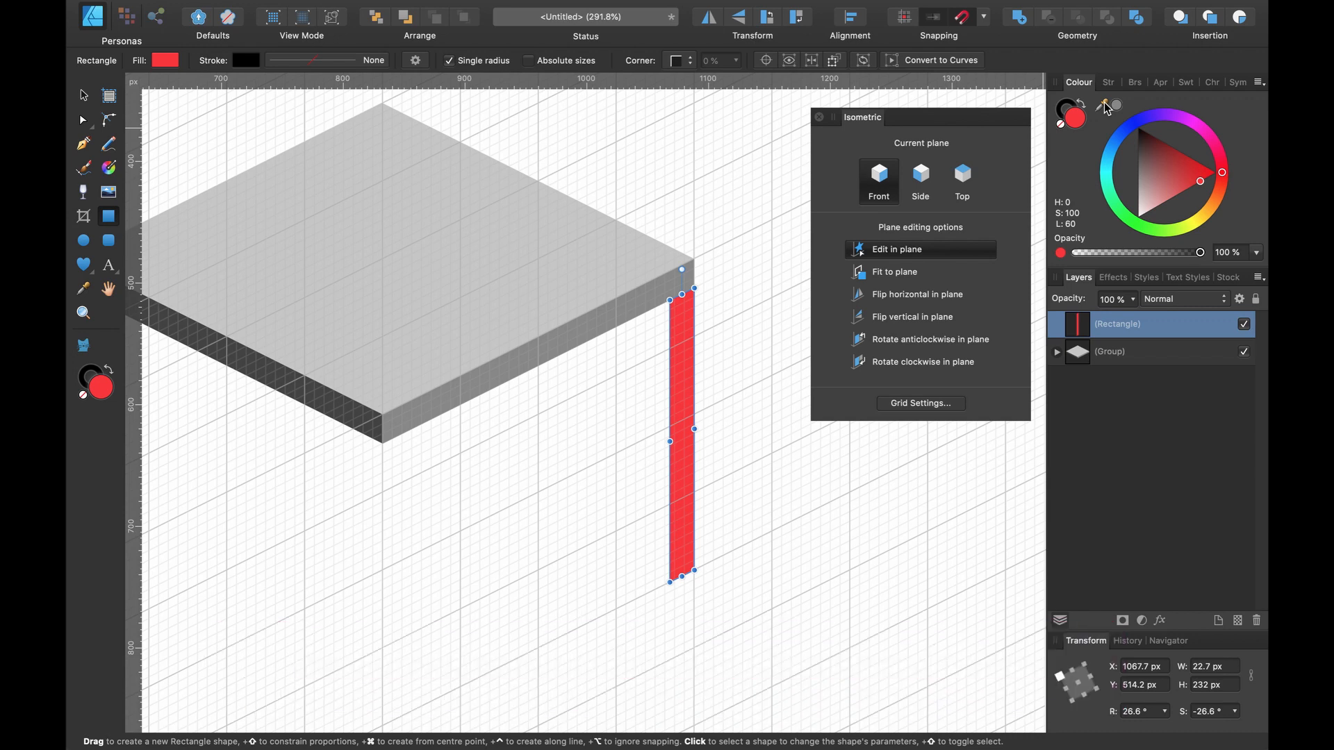
pyautogui.moveTo(1107, 108); pyautogui.dragTo(647, 288)
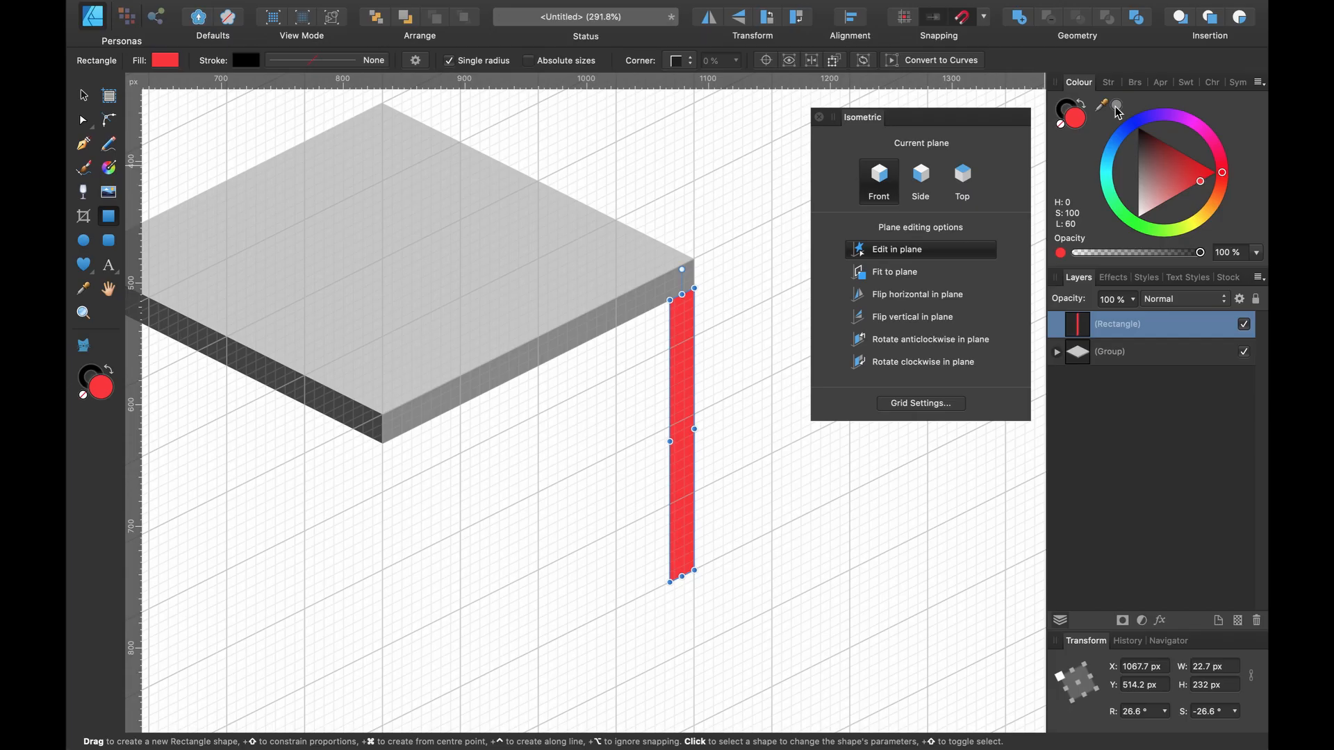
pyautogui.click(1116, 105)
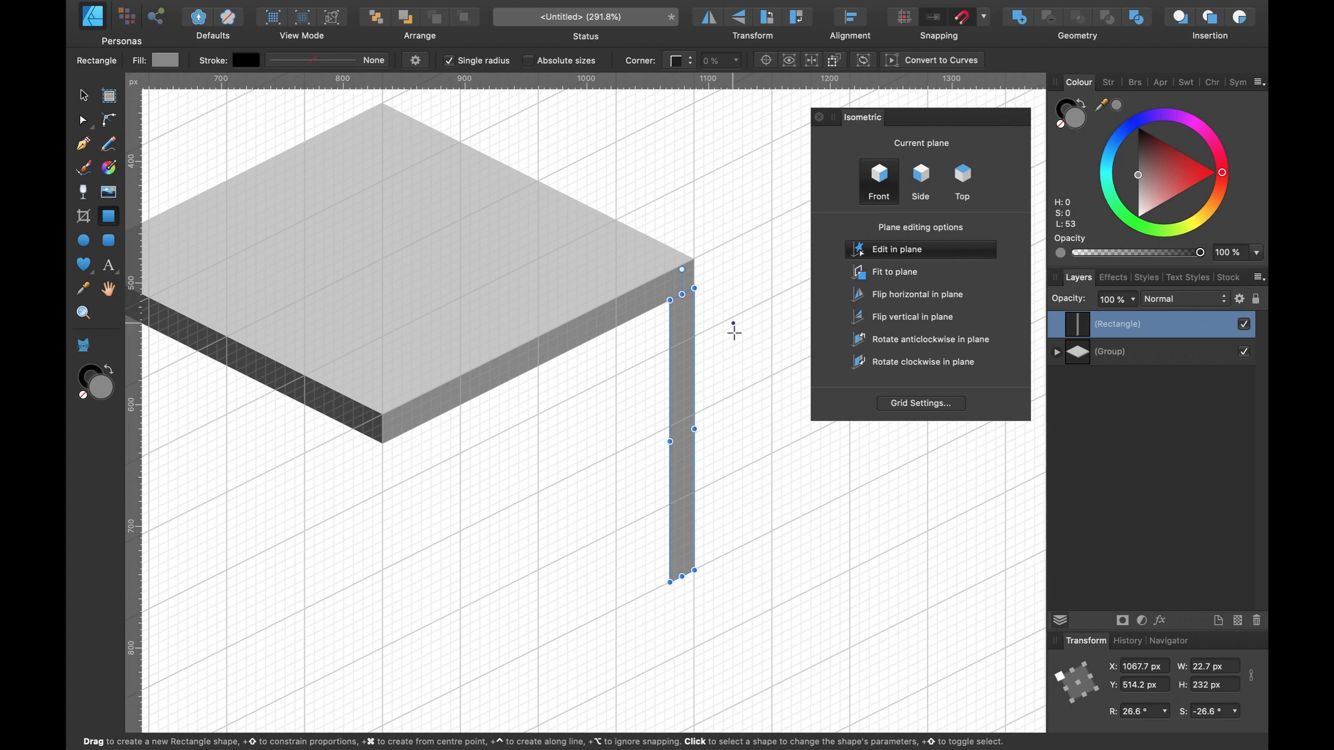
# Duplicate the leg rectangle, flip the copy horizontally and snap it against the original's left edge to form the leg's side face.
pyautogui.click(82, 101)
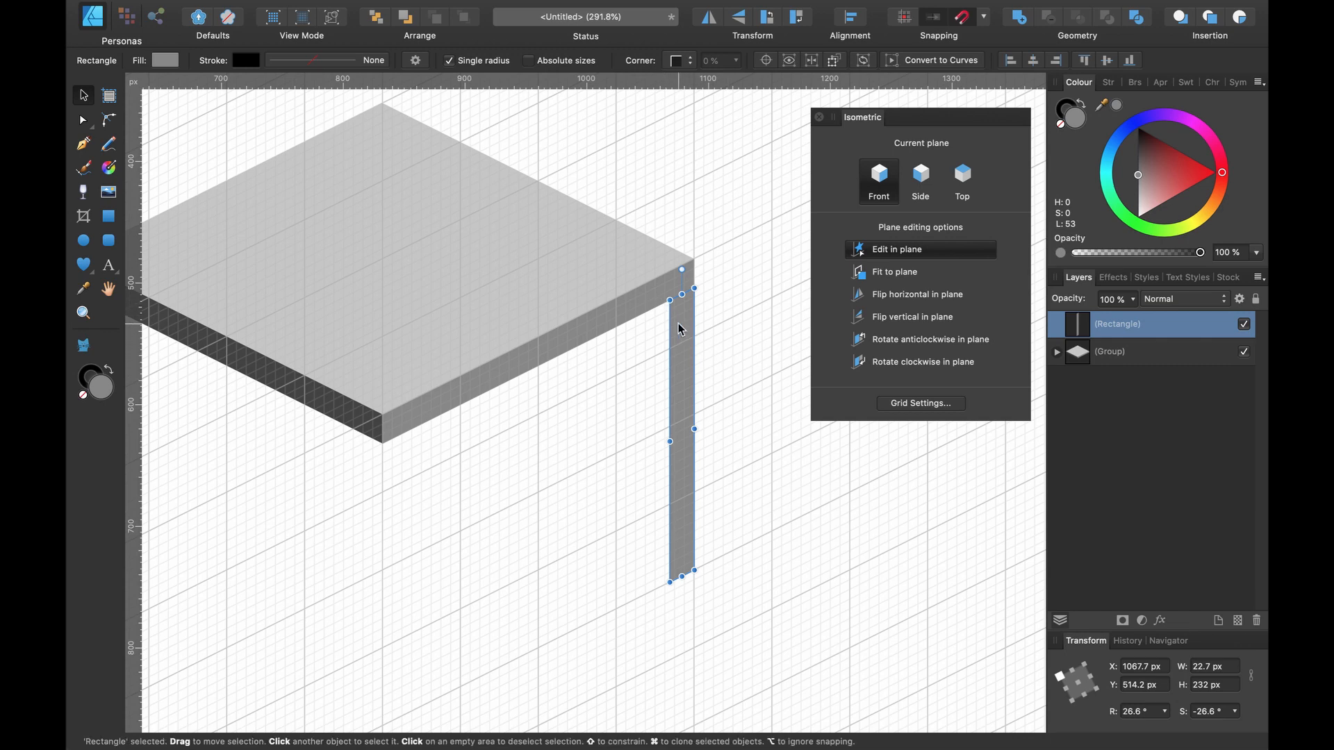
pyautogui.press('super+j')
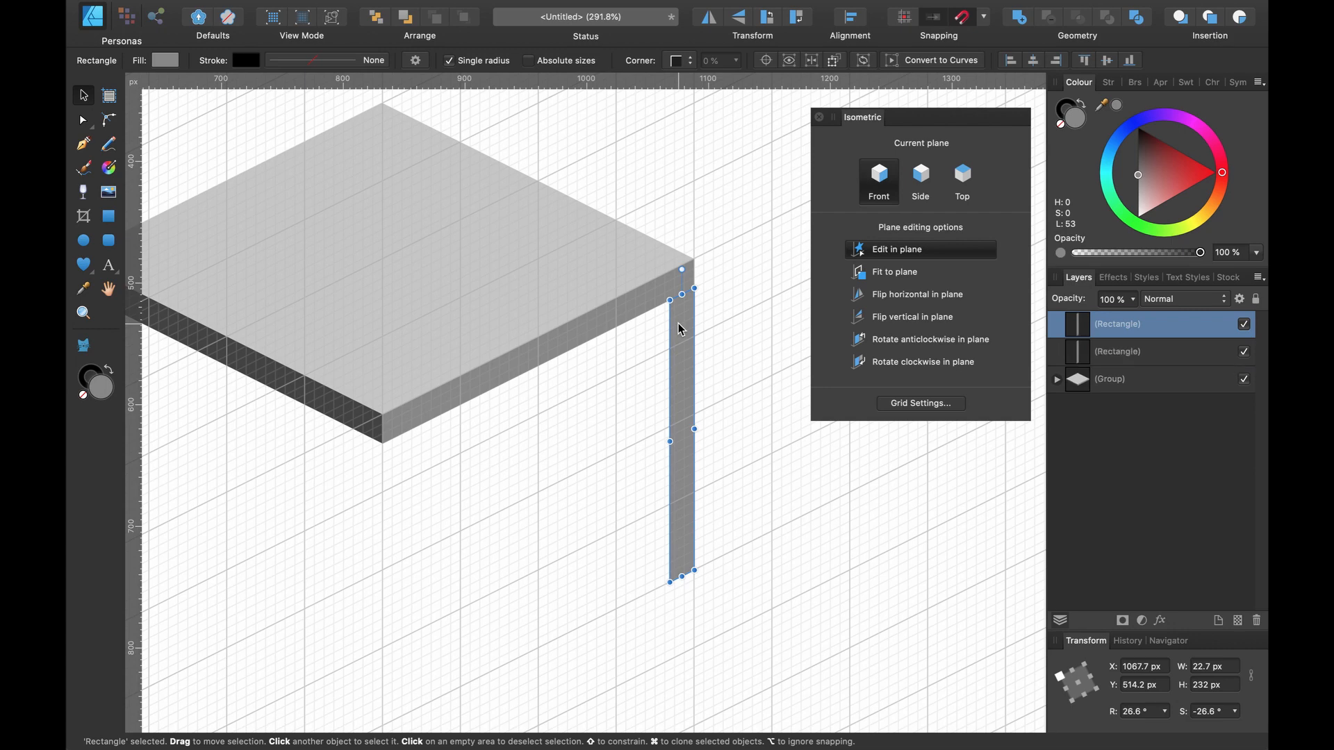
pyautogui.moveTo(680, 330); pyautogui.dragTo(637, 374)
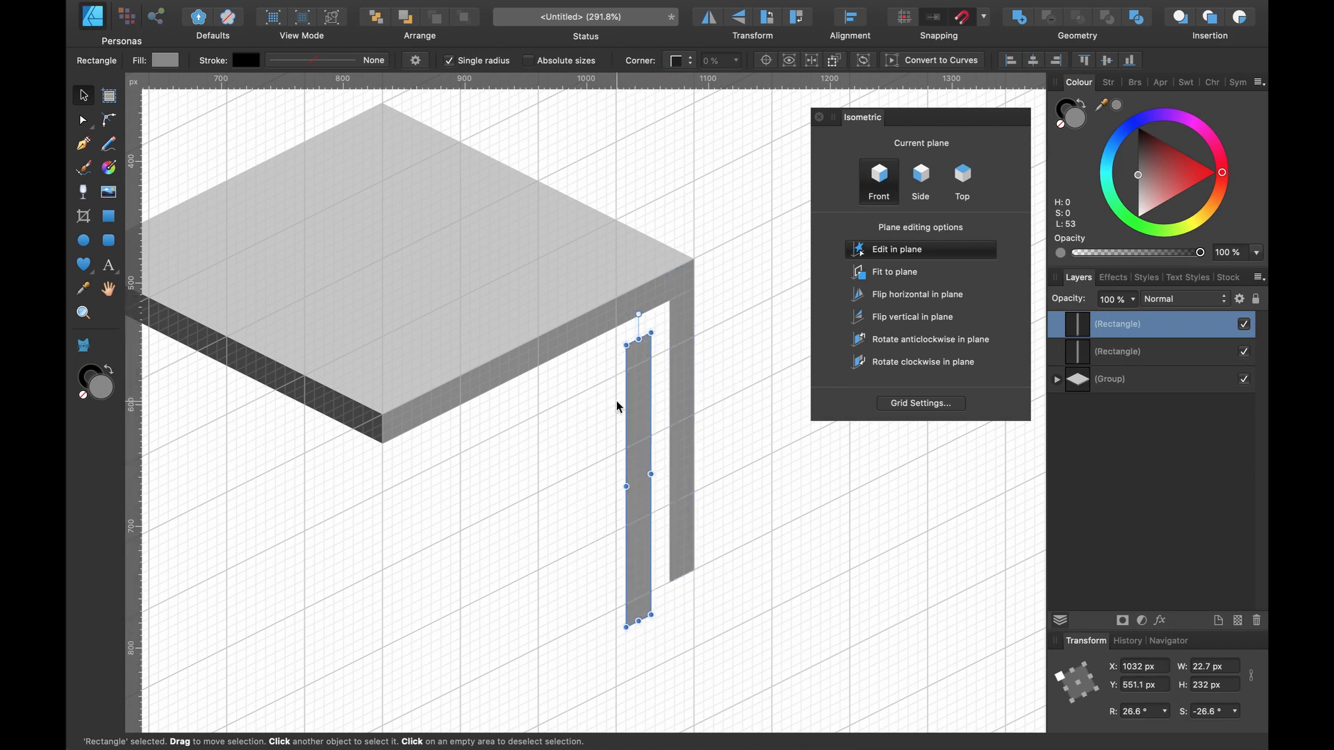
pyautogui.moveTo(639, 413); pyautogui.dragTo(635, 387)
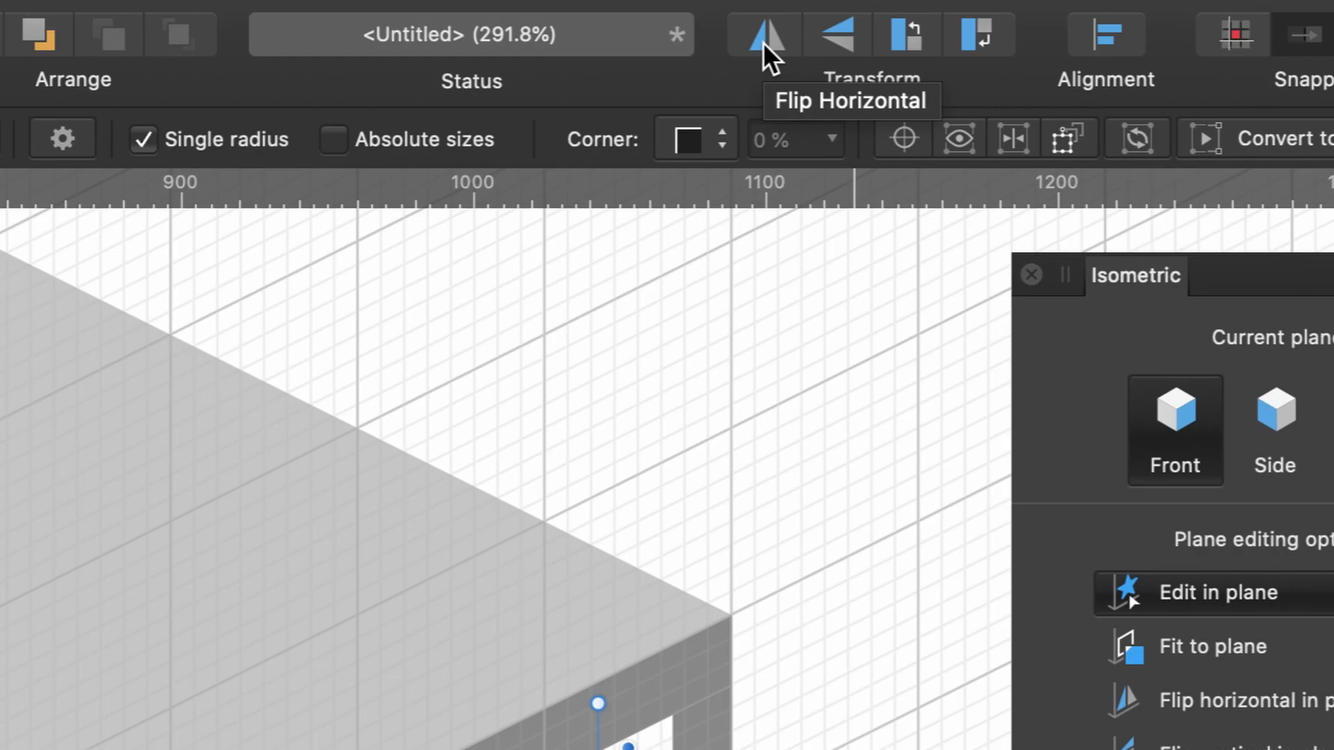
pyautogui.click(765, 43)
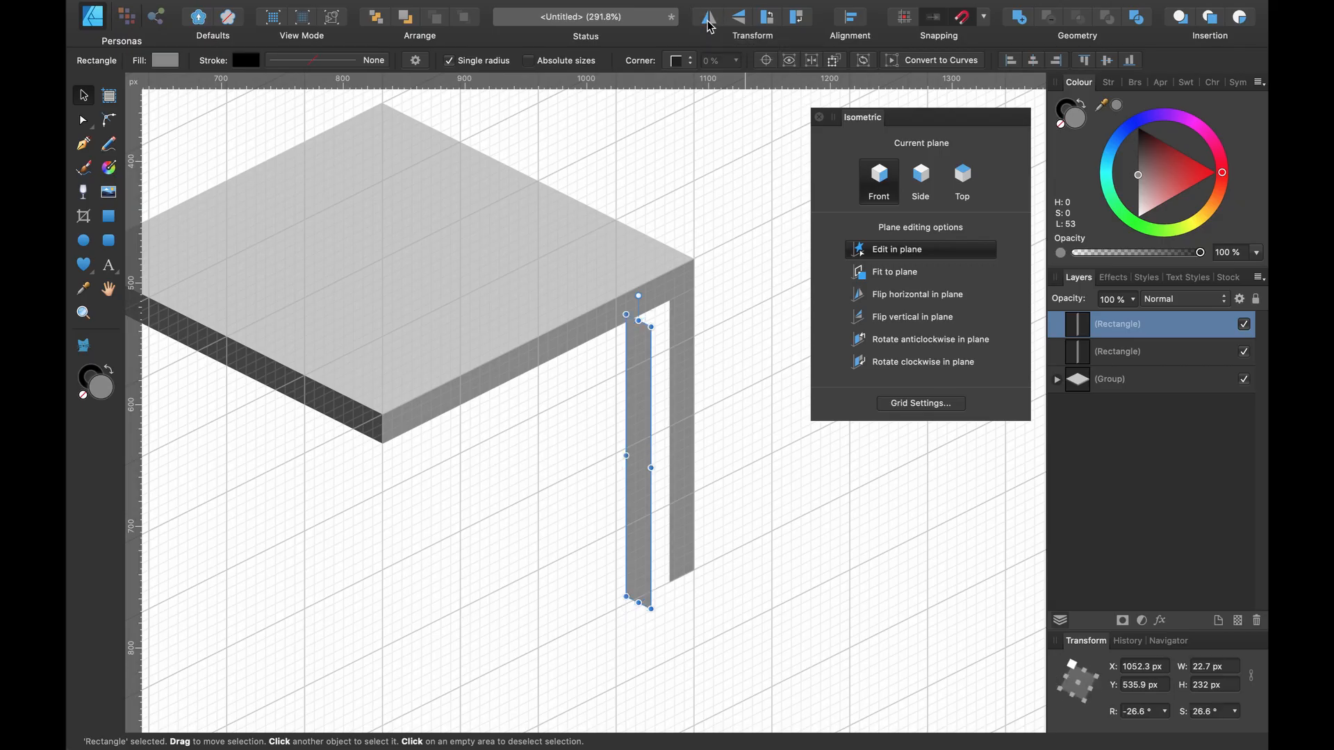
pyautogui.moveTo(642, 352); pyautogui.dragTo(659, 329)
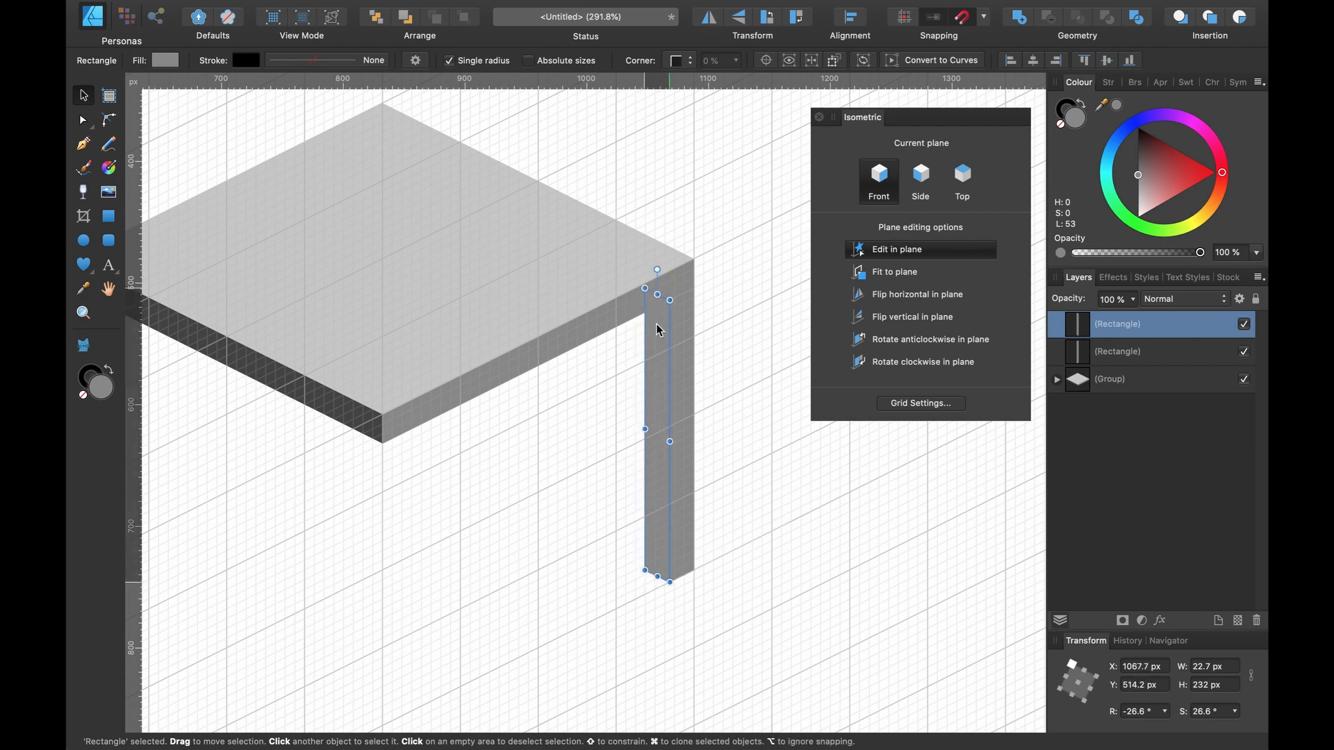
# Fill the leg's side face with the dark grey sampled from the slab's Side face.
pyautogui.scroll(-2, 709, 361)
pyautogui.hscroll(2, 709, 362)
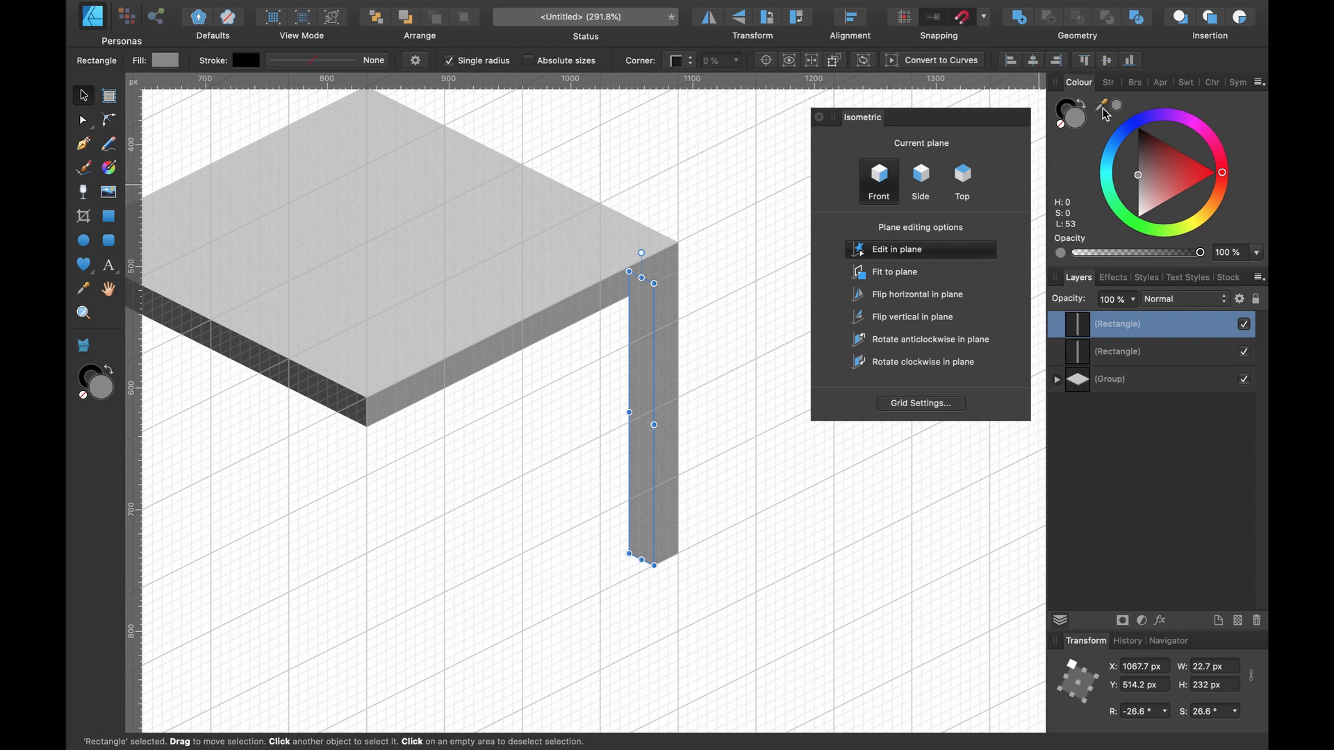
pyautogui.moveTo(1106, 113); pyautogui.dragTo(332, 392)
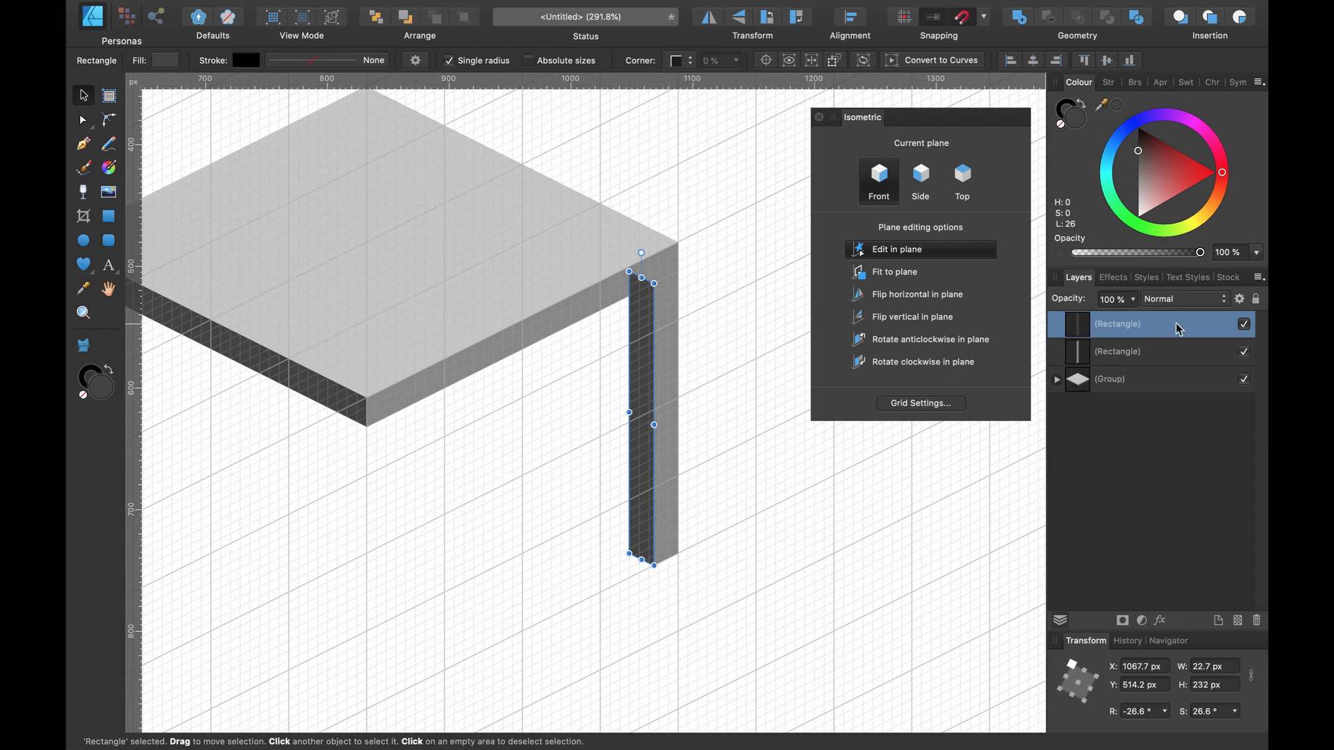
# Group the two leg rectangles and name the group "leg".
pyautogui.click(1121, 353)
pyautogui.click(1124, 336)
pyautogui.keyDown('shift'); pyautogui.click(1126, 363); pyautogui.keyUp('shift')
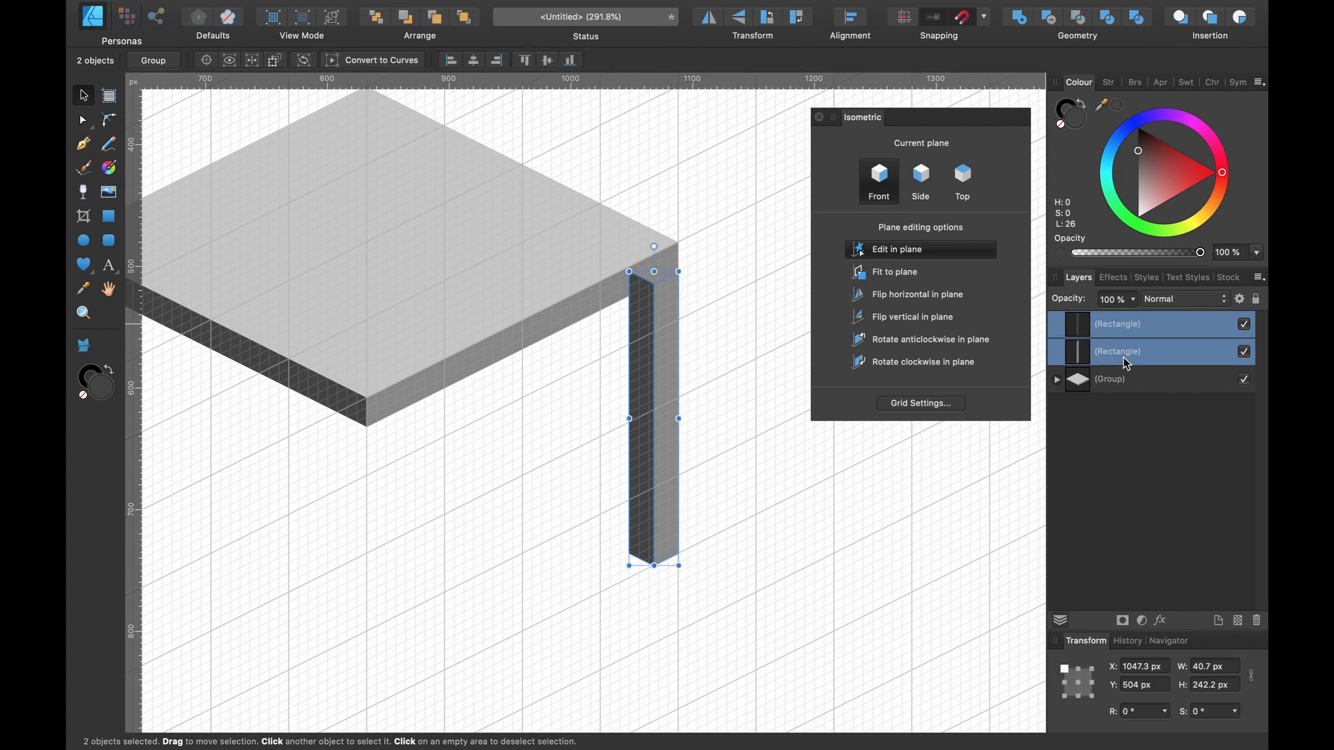
pyautogui.press('super+g')
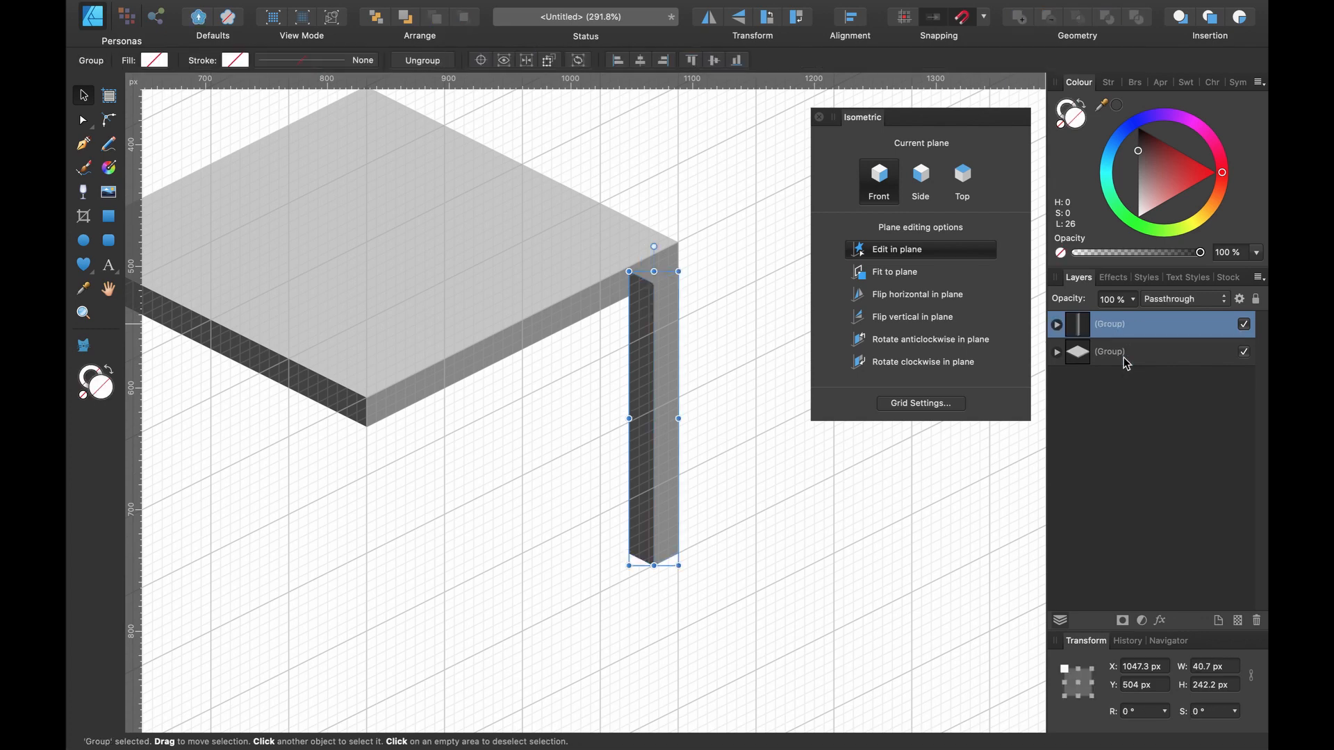
pyautogui.doubleClick(1110, 325)
pyautogui.write('leg')
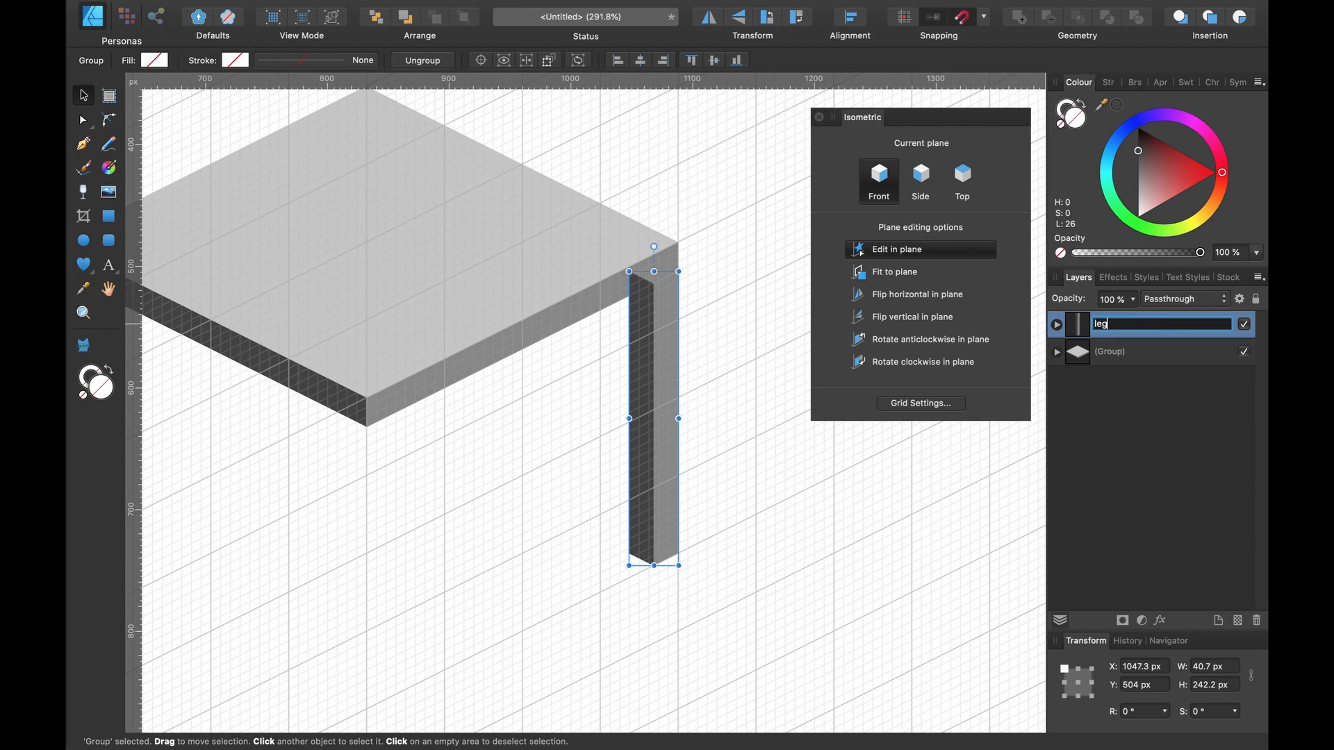
# Rename the slab group "base" and reselect the leg group.
pyautogui.click(1115, 351)
pyautogui.doubleClick(1107, 352)
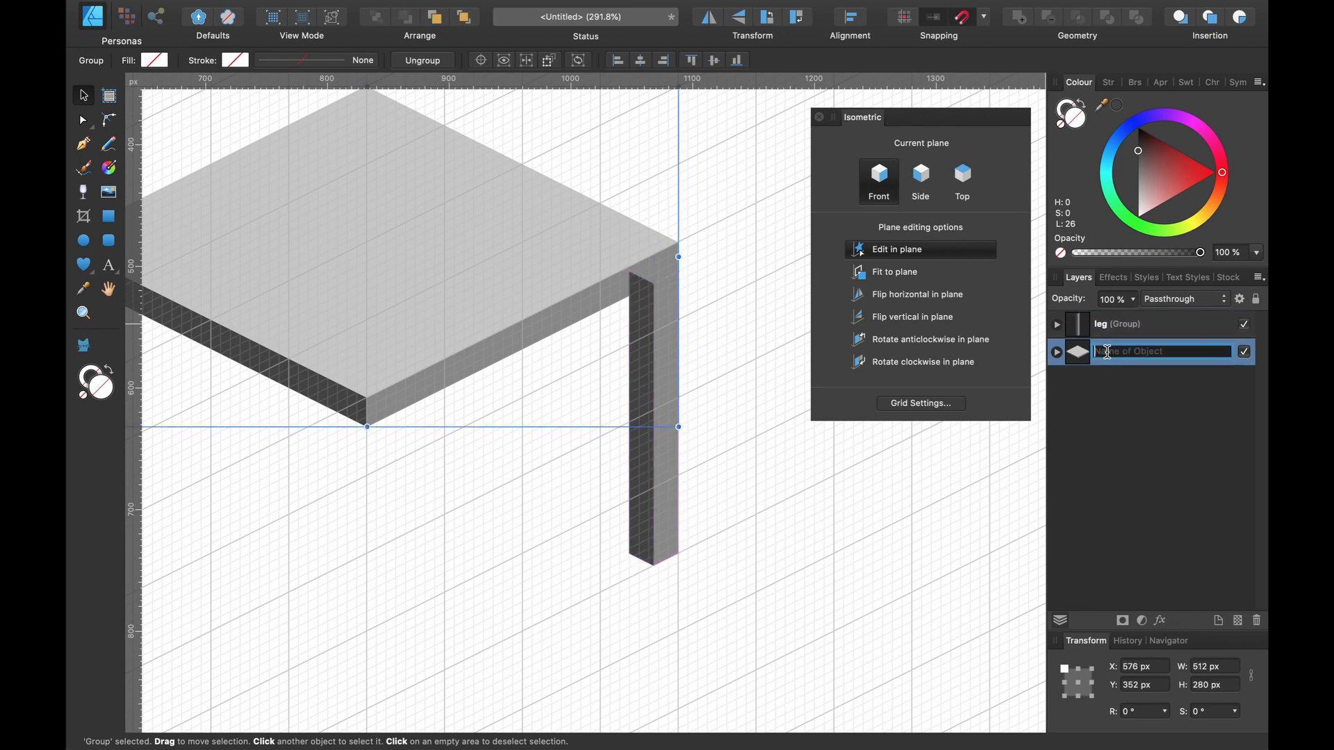
pyautogui.write('base')
pyautogui.click(1124, 336)
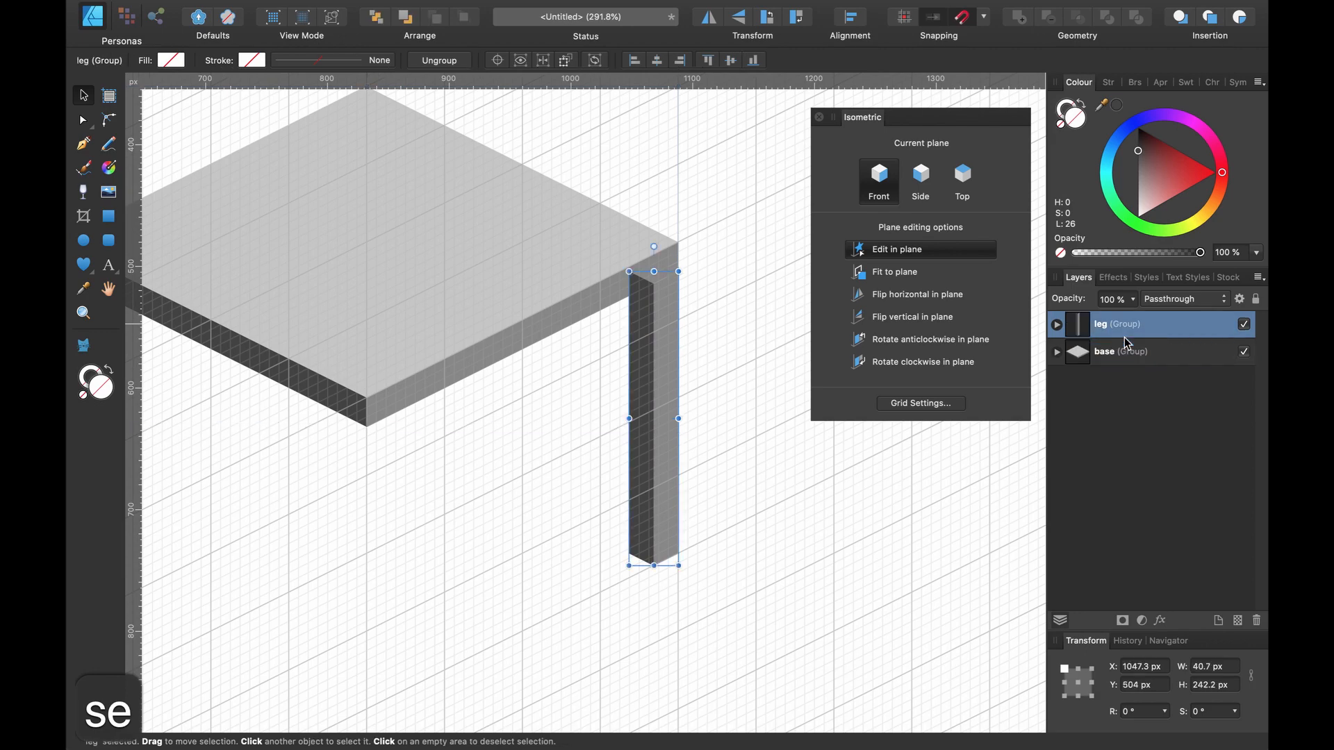
# Move the leg group below the base group in the layer order.
pyautogui.scroll(5, 666, 315)
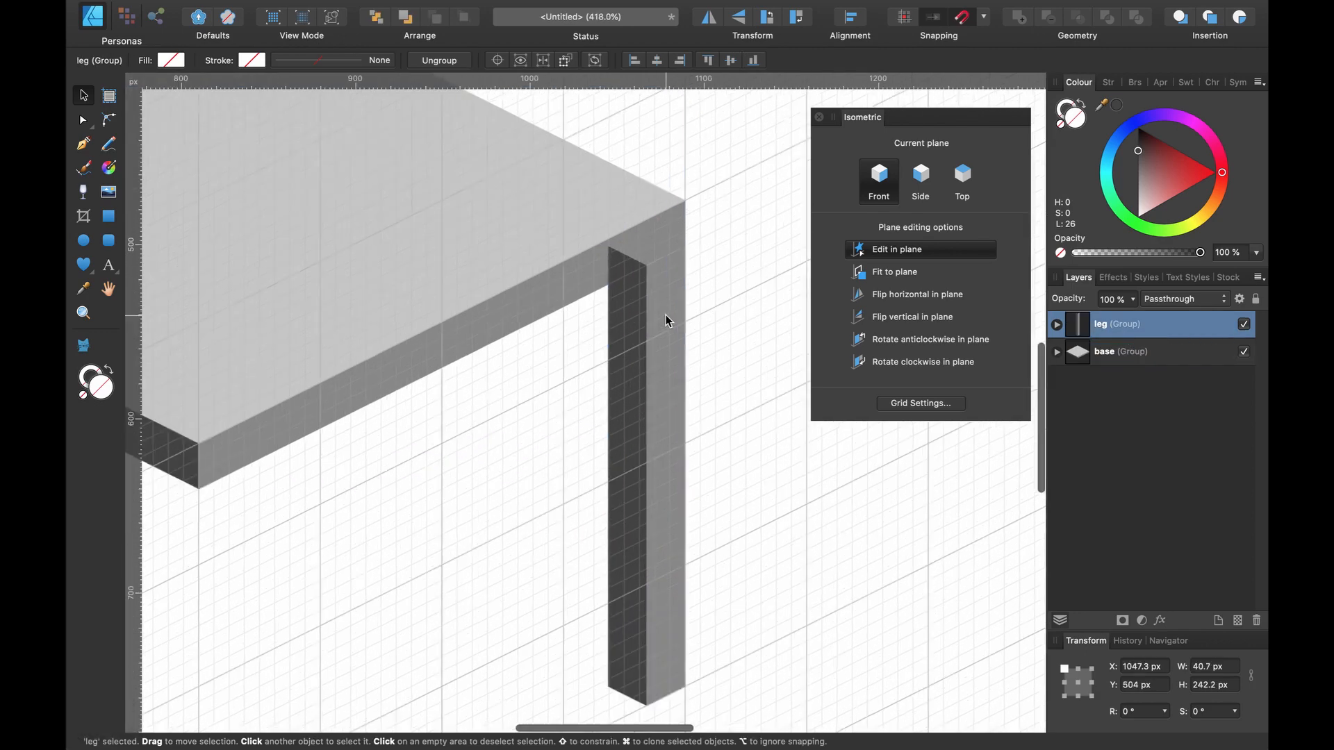
pyautogui.scroll(-8, 645, 277)
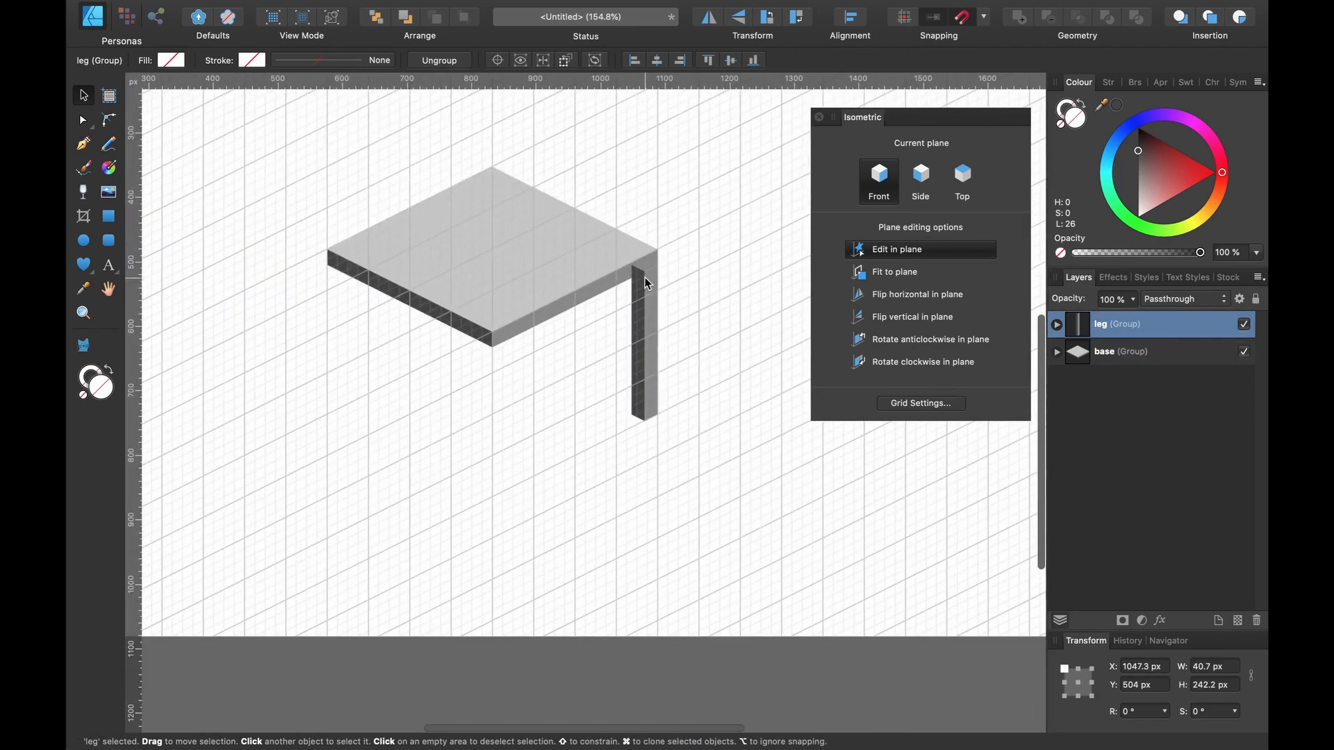
pyautogui.moveTo(1125, 329); pyautogui.dragTo(1082, 364)
pyautogui.scroll(3, 677, 335)
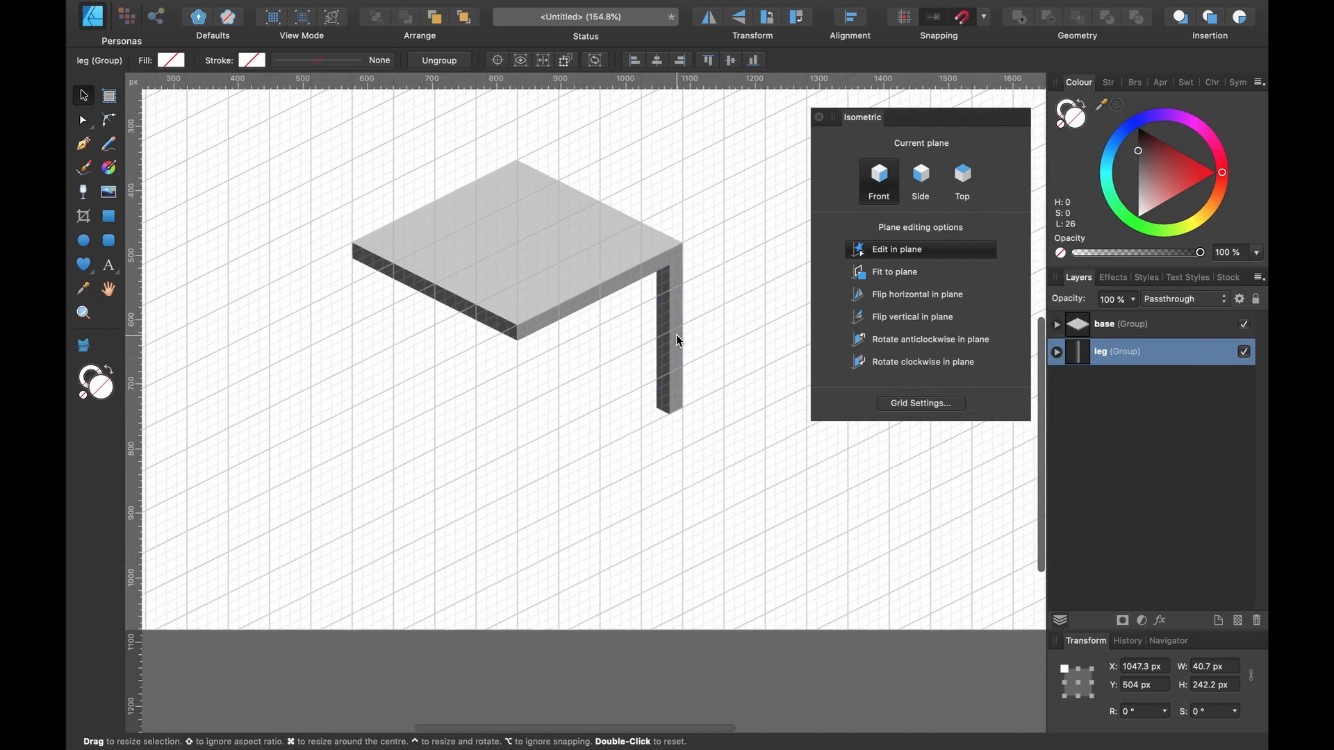
# Duplicate the leg and move the copy along the Front plane to the base's front corner at X 811.7 px, Y 621.8 px.
pyautogui.scroll(1, 676, 335)
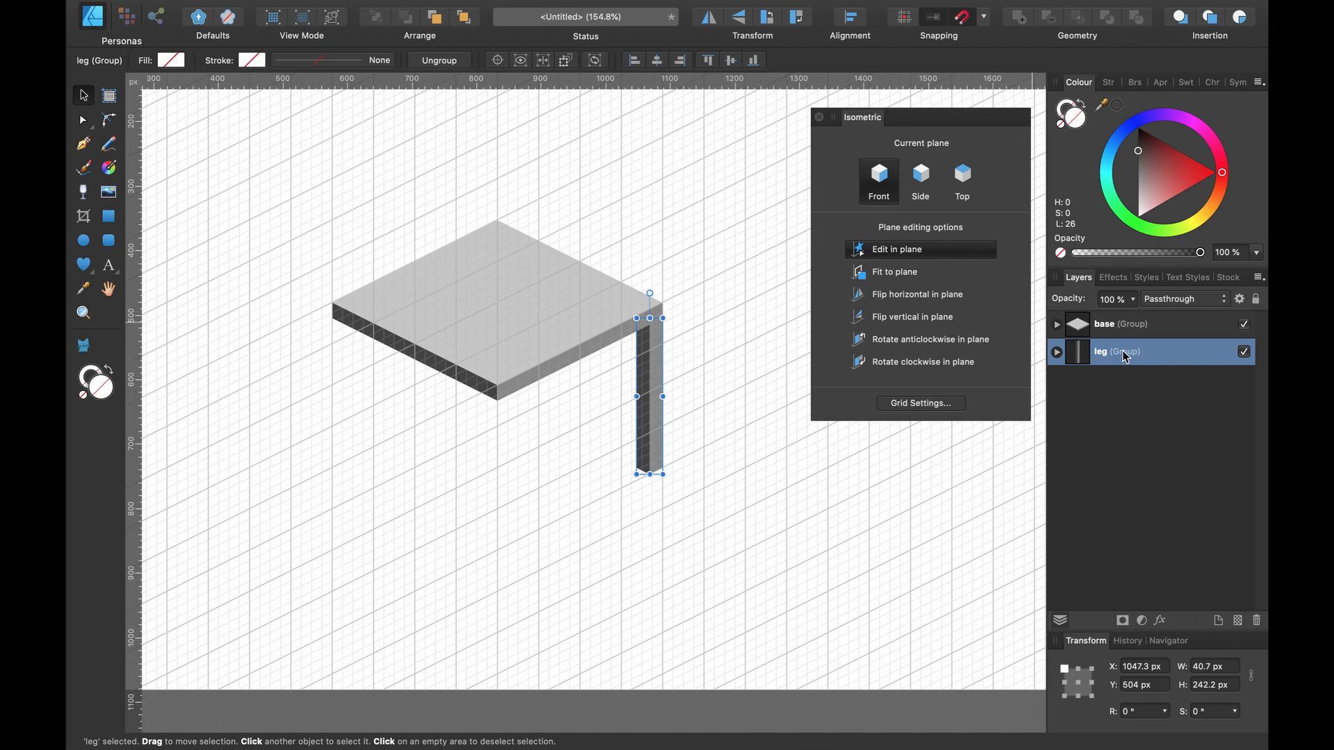
pyautogui.press('super+j')
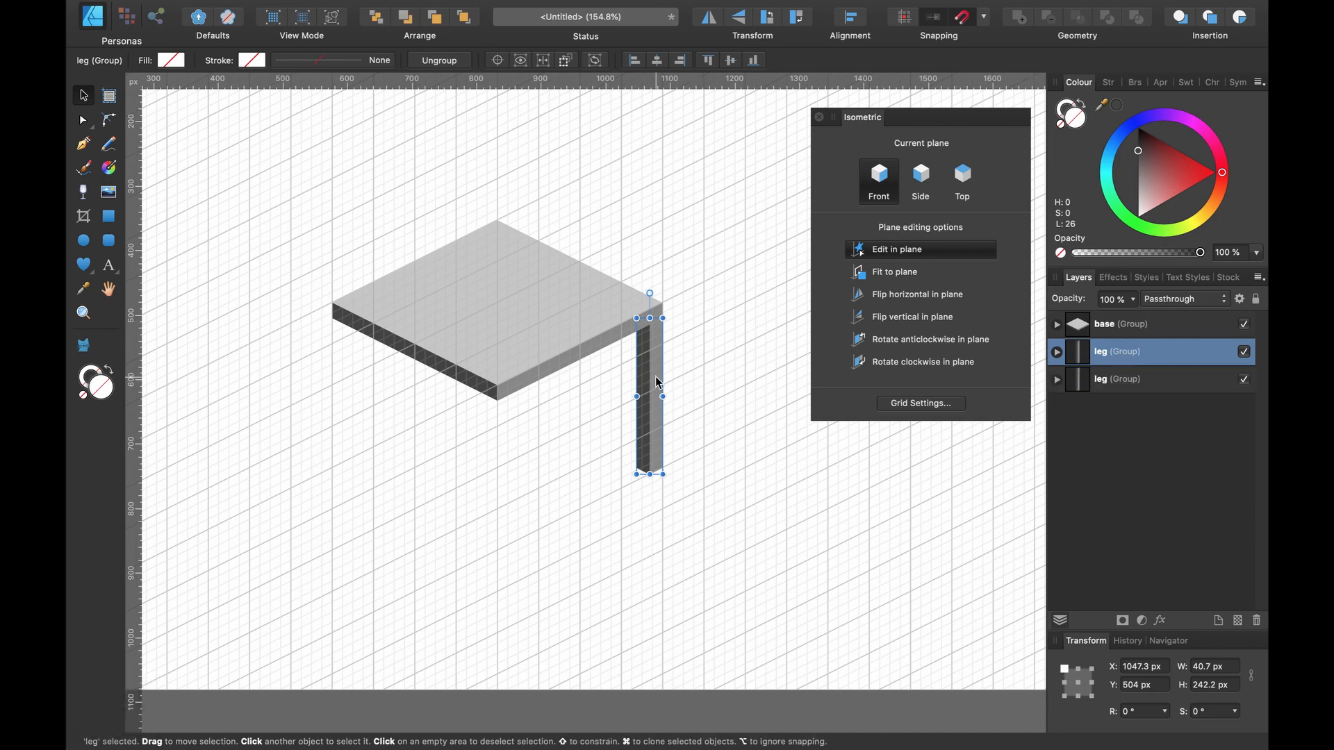
pyautogui.moveTo(657, 384); pyautogui.dragTo(522, 448)
pyautogui.moveTo(519, 443); pyautogui.dragTo(487, 427)
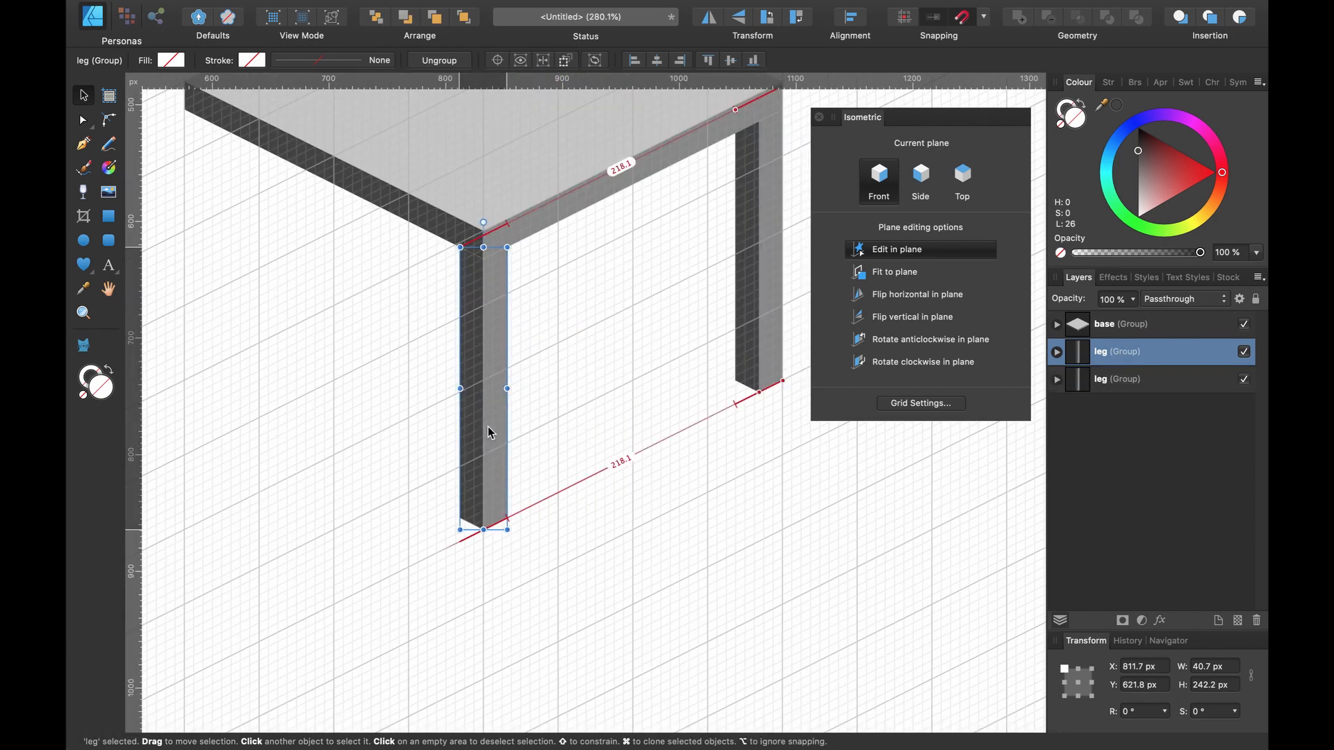
# With Top as the current plane, duplicate the front leg and place the copy under the base's left corner at X 576 px, Y 504 px.
pyautogui.click(966, 182)
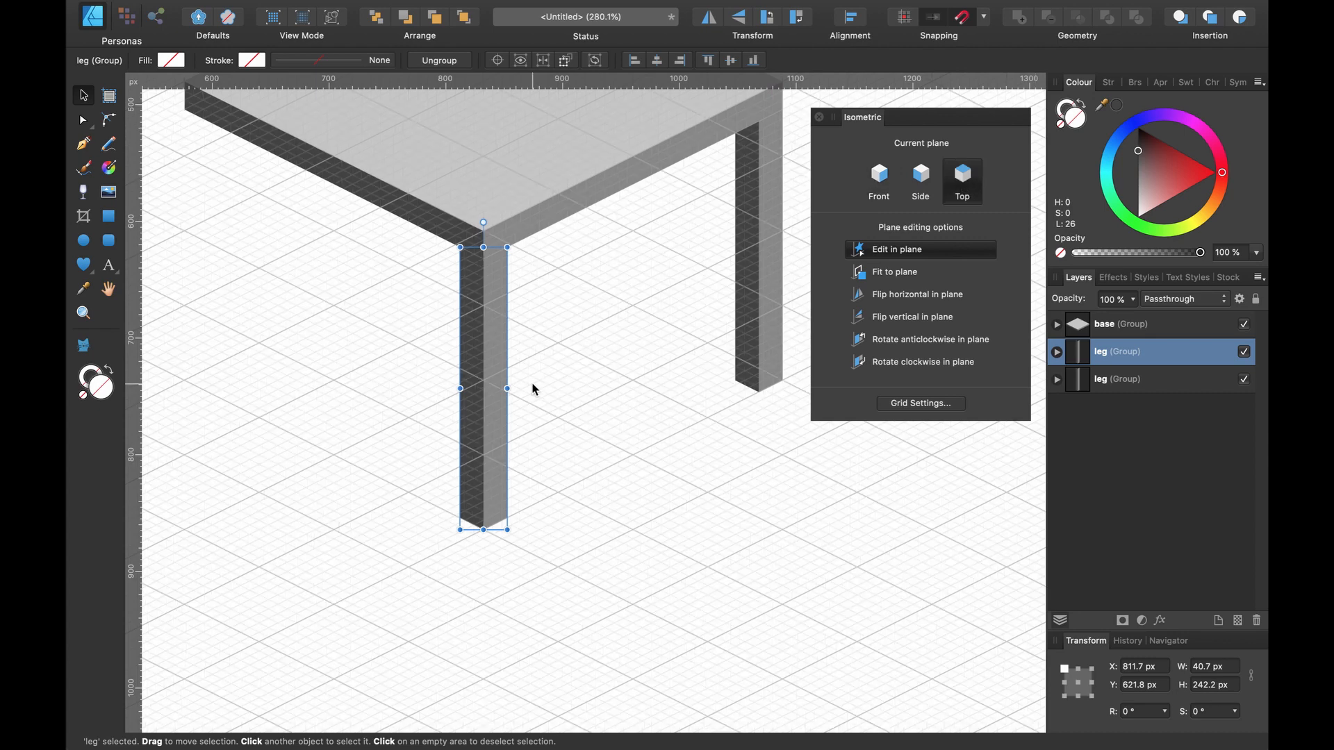
pyautogui.moveTo(507, 372)
pyautogui.mouseDown()
pyautogui.moveTo(499, 360)
pyautogui.moveTo(499, 378)
pyautogui.mouseUp()
pyautogui.scroll(5, 566, 382)
pyautogui.hscroll(-3, 565, 384)
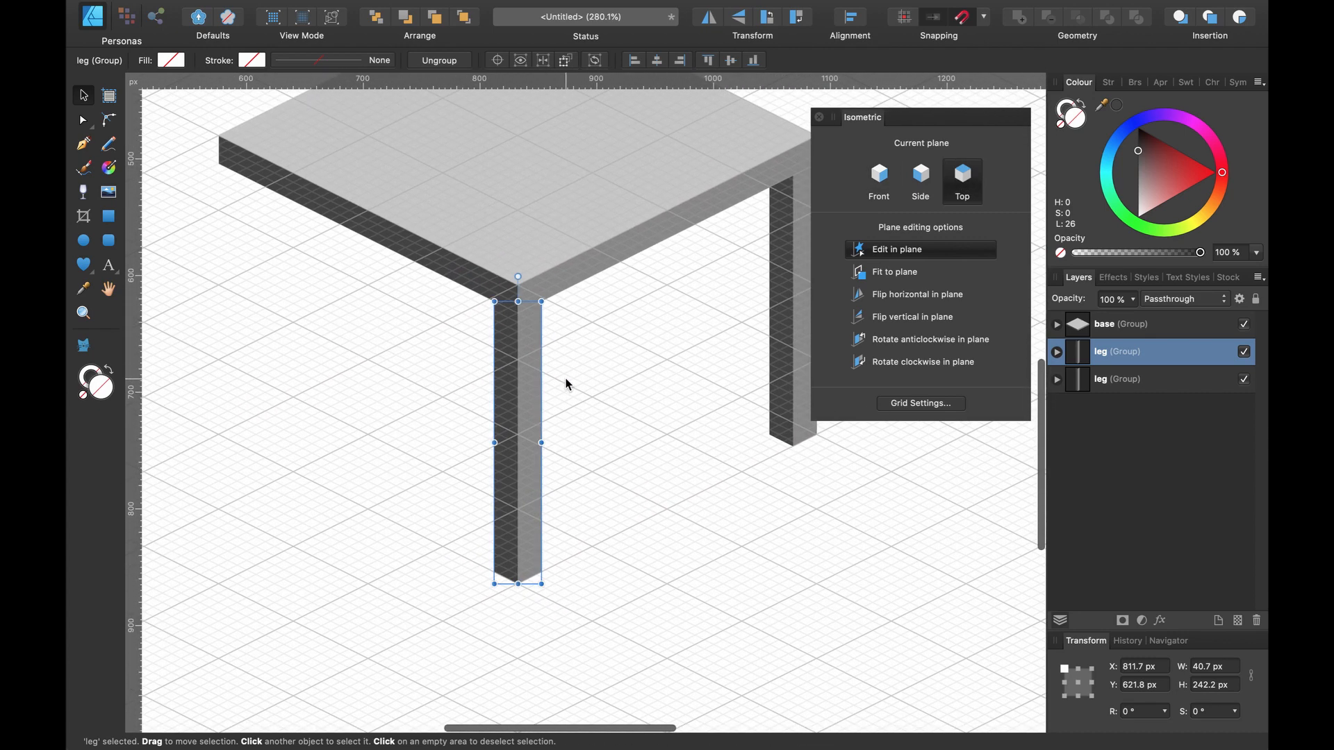
pyautogui.press('super+j')
pyautogui.press('super+j')
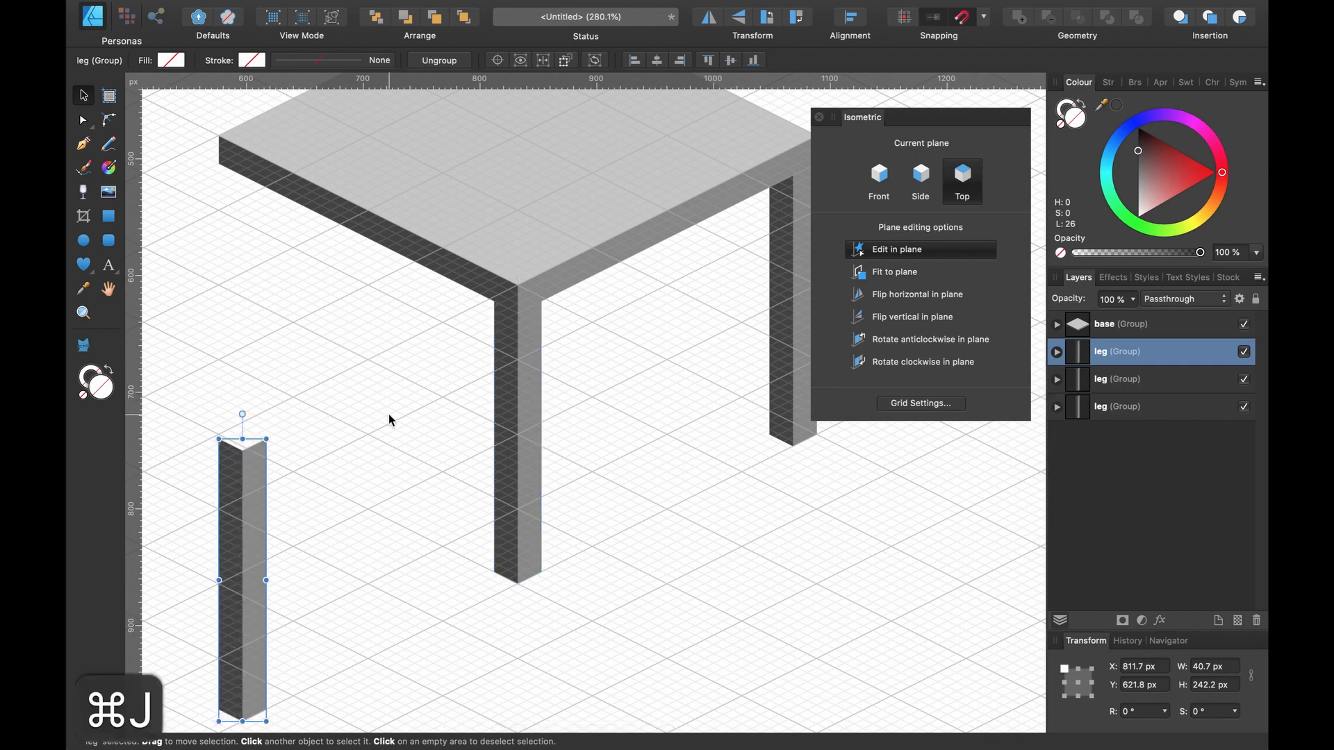
pyautogui.moveTo(246, 507); pyautogui.dragTo(247, 229)
pyautogui.scroll(2, 364, 252)
pyautogui.hscroll(-2, 364, 252)
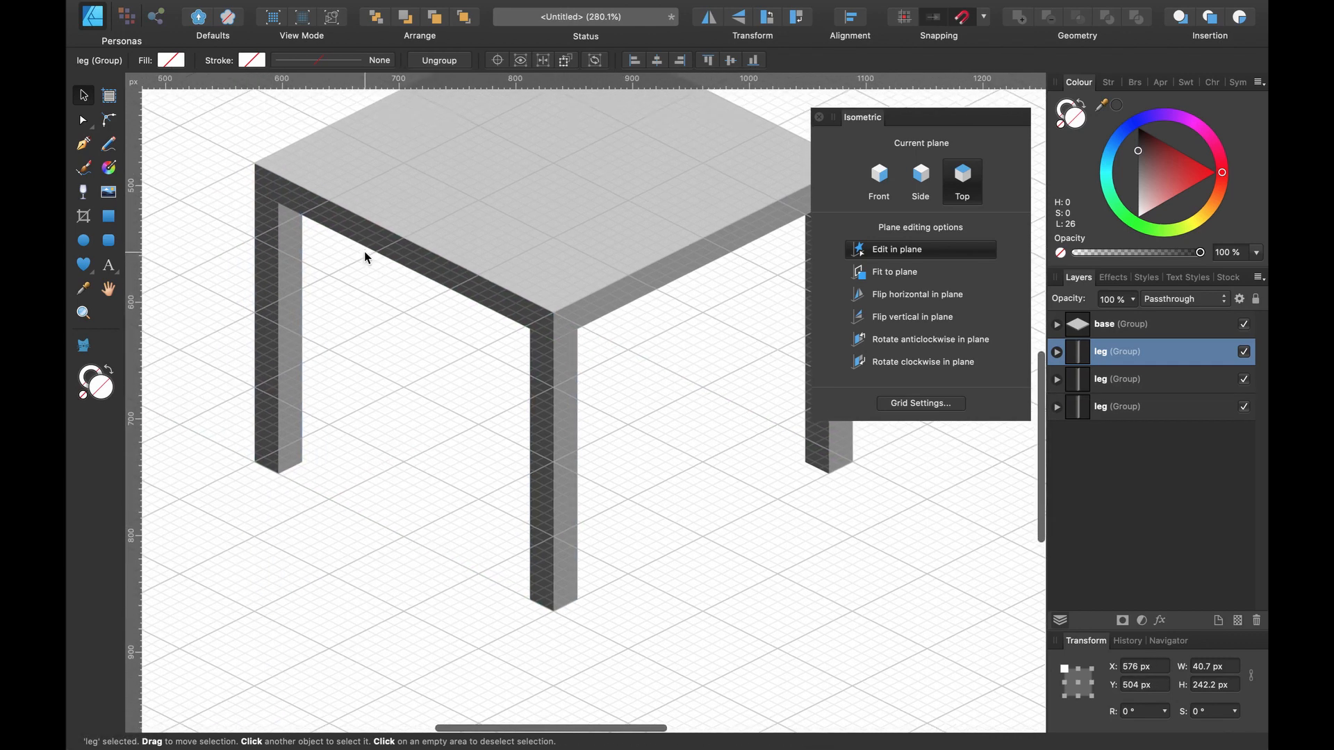
pyautogui.scroll(2, 365, 251)
pyautogui.hscroll(2, 364, 251)
pyautogui.scroll(-3, 364, 251)
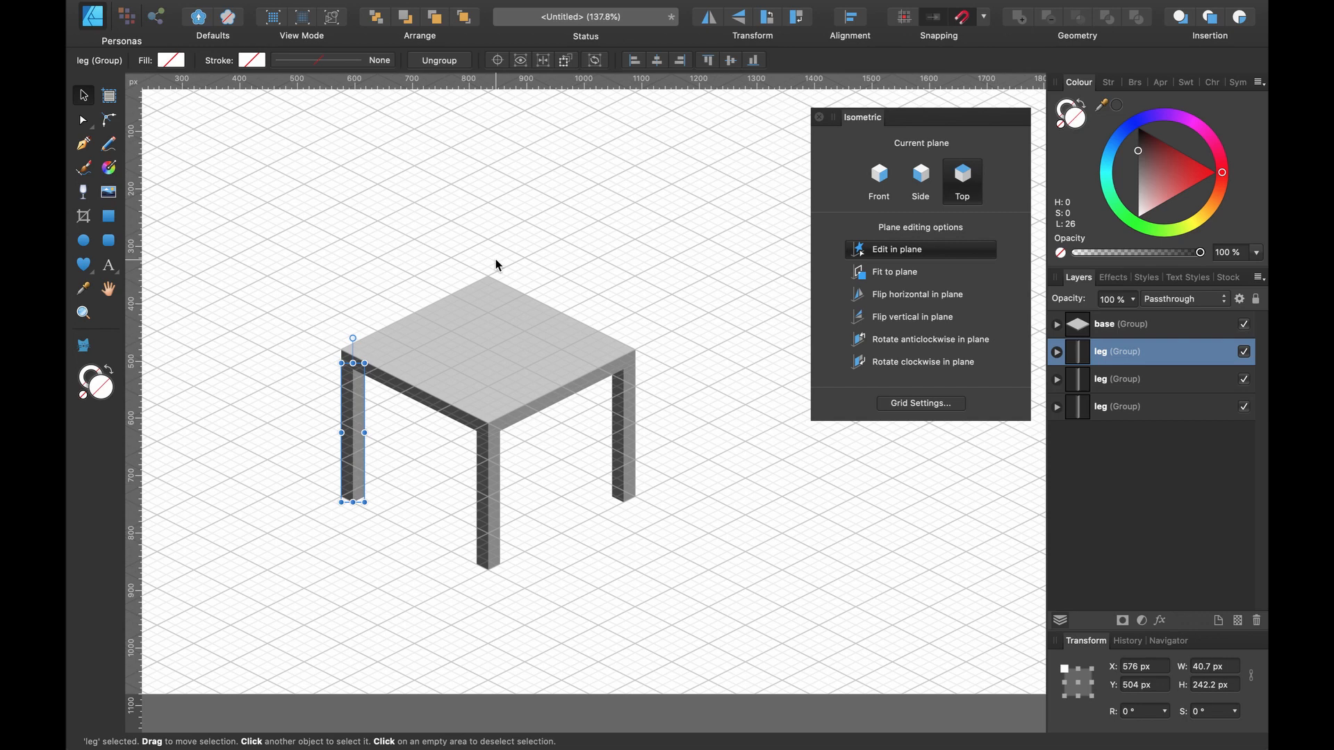
pyautogui.click(110, 218)
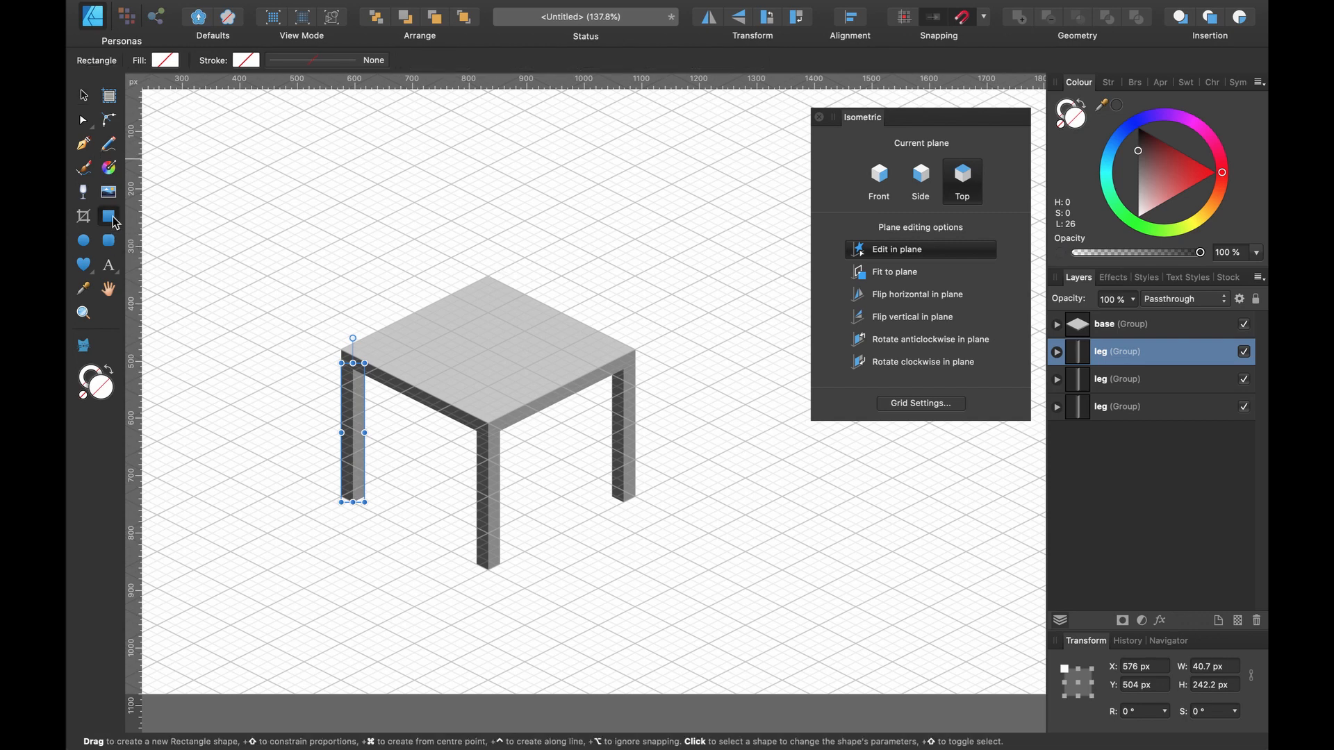
pyautogui.scroll(3, 387, 343)
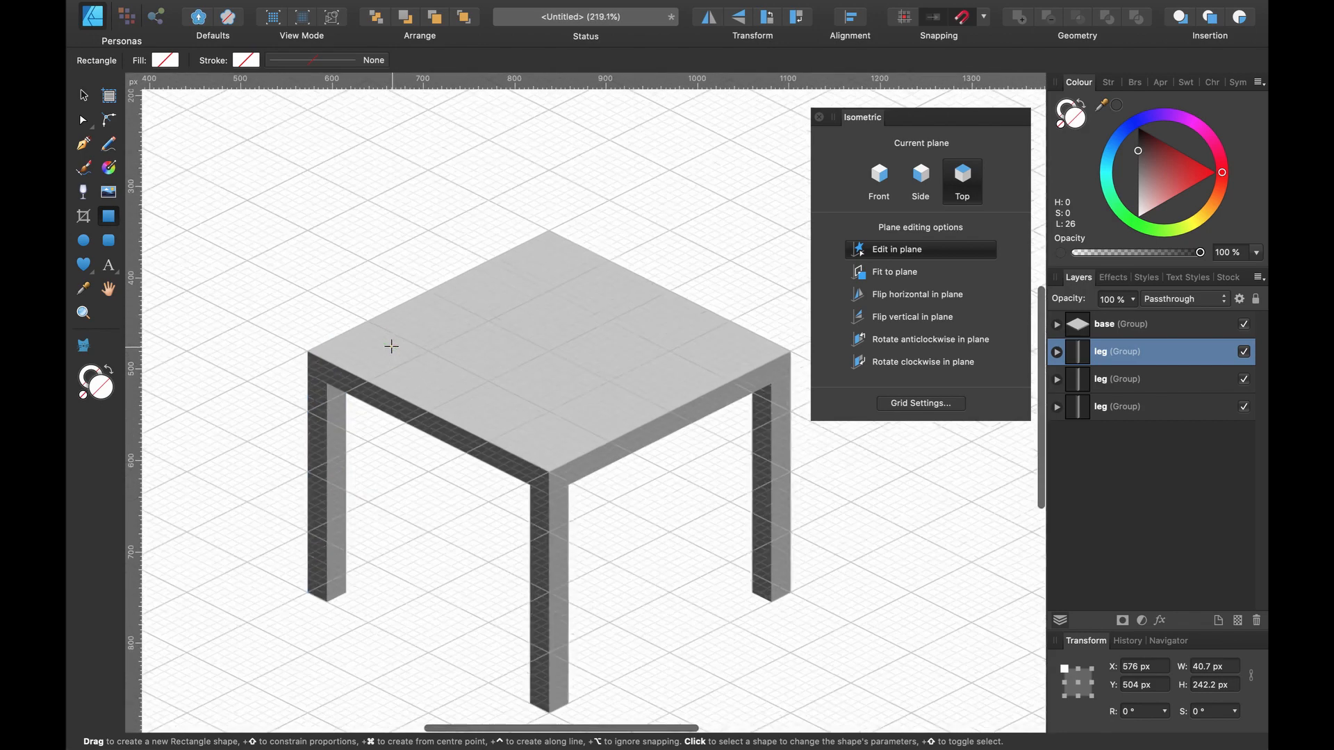
pyautogui.scroll(4, 351, 351)
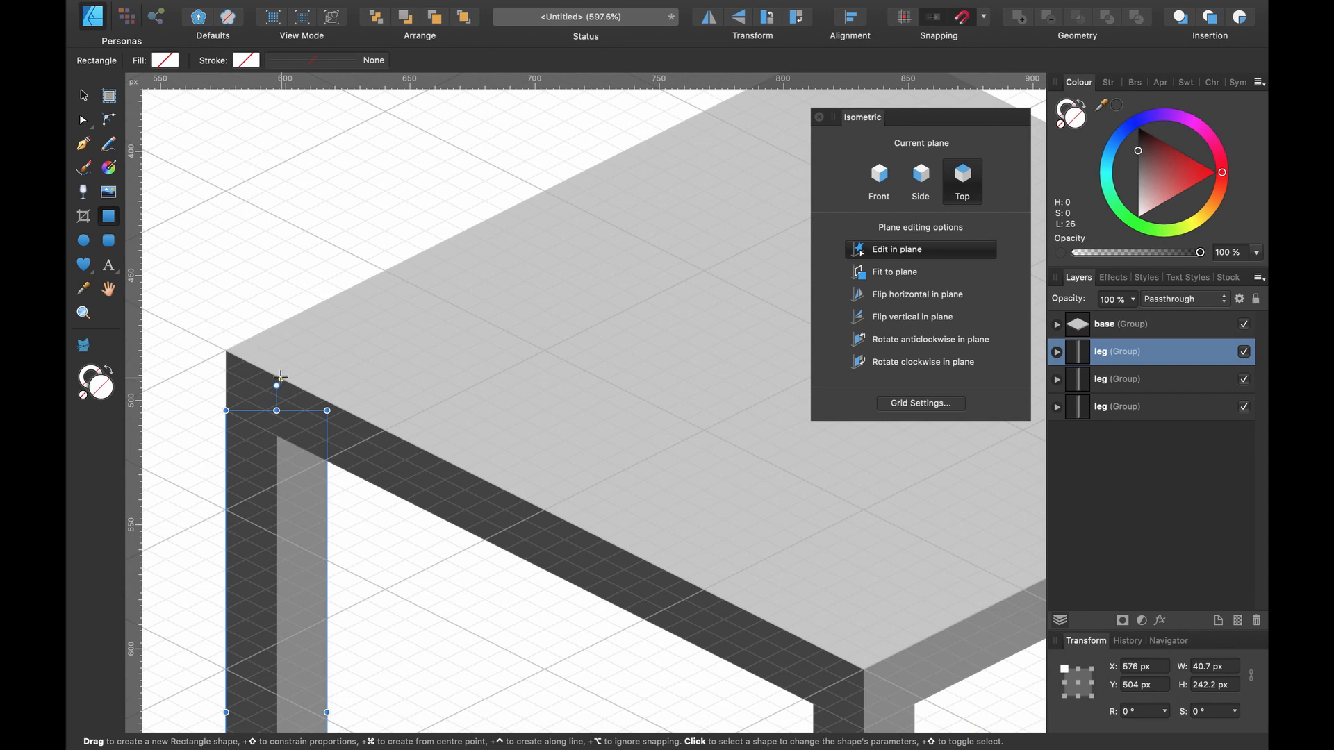
pyautogui.moveTo(279, 376); pyautogui.dragTo(354, 298)
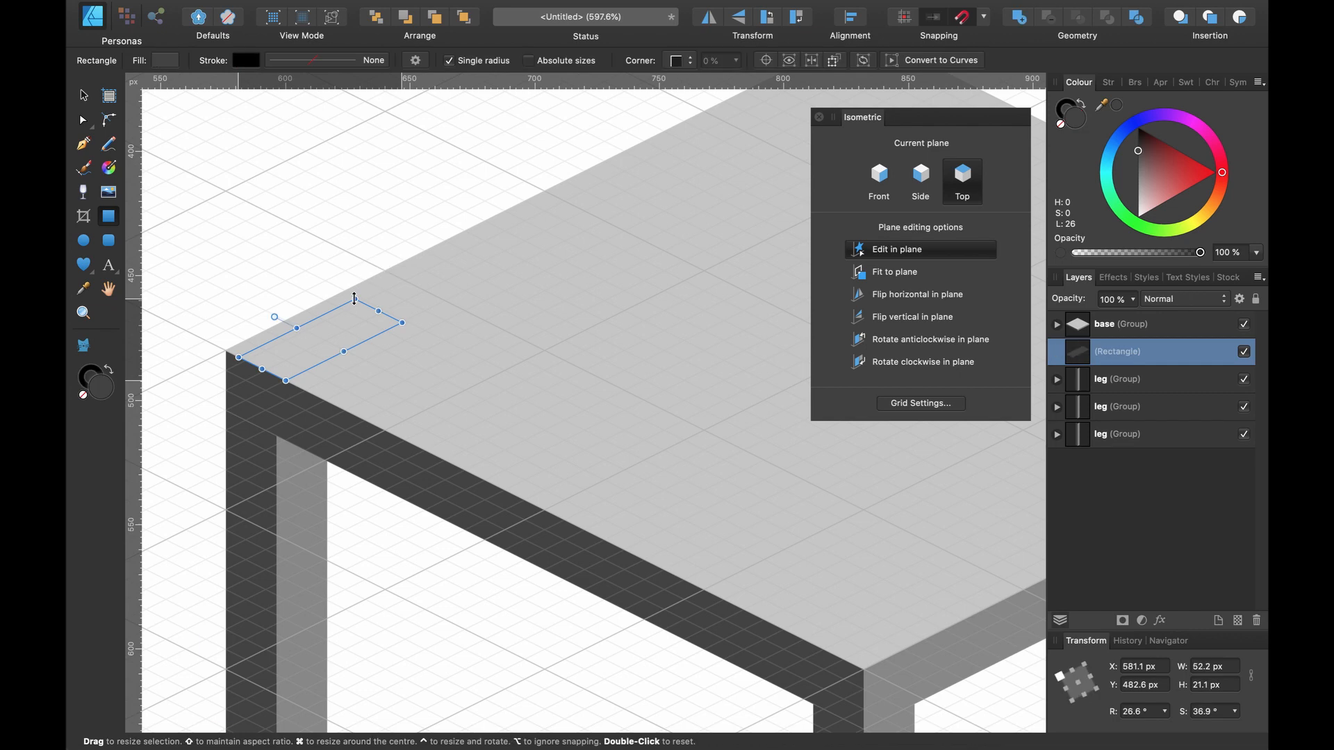
pyautogui.press('super+z')
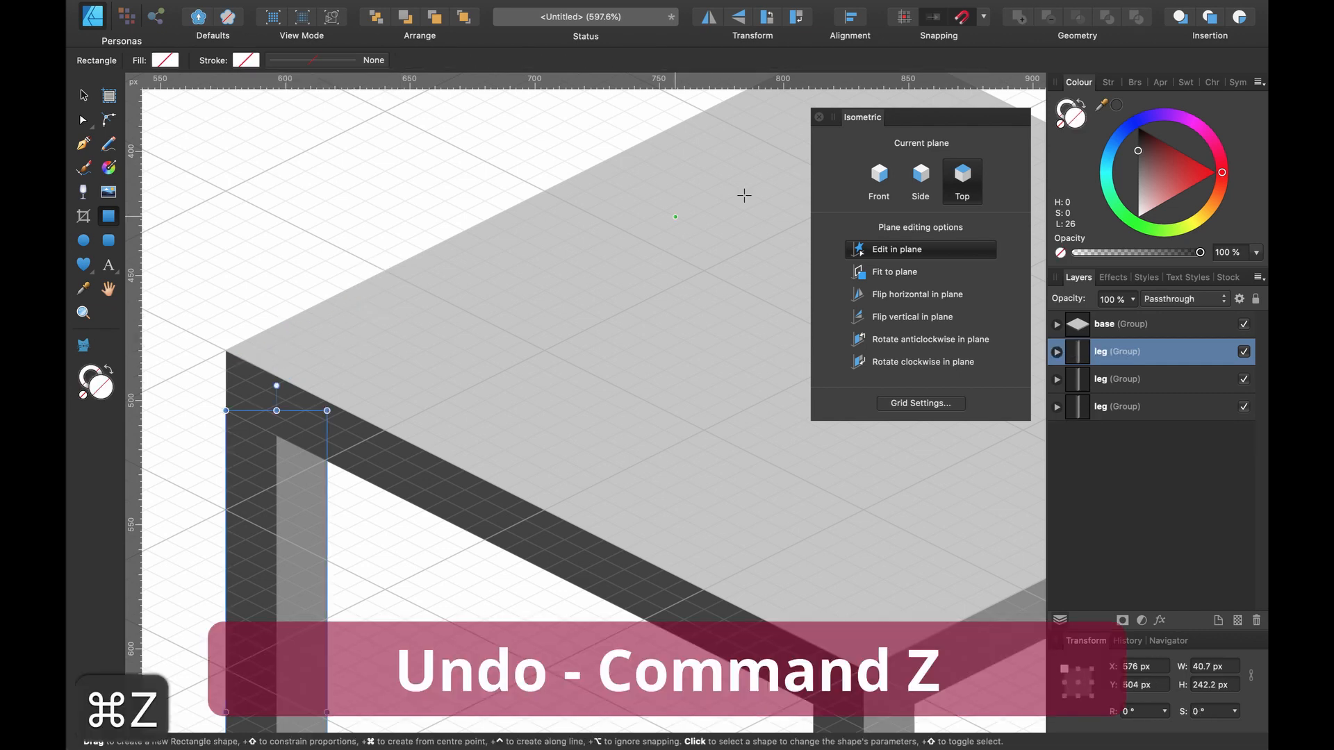
# With Front as the current plane, draw a backrest rectangle about 206 × 126 px, starting on the base's edge near its left corner.
pyautogui.click(880, 178)
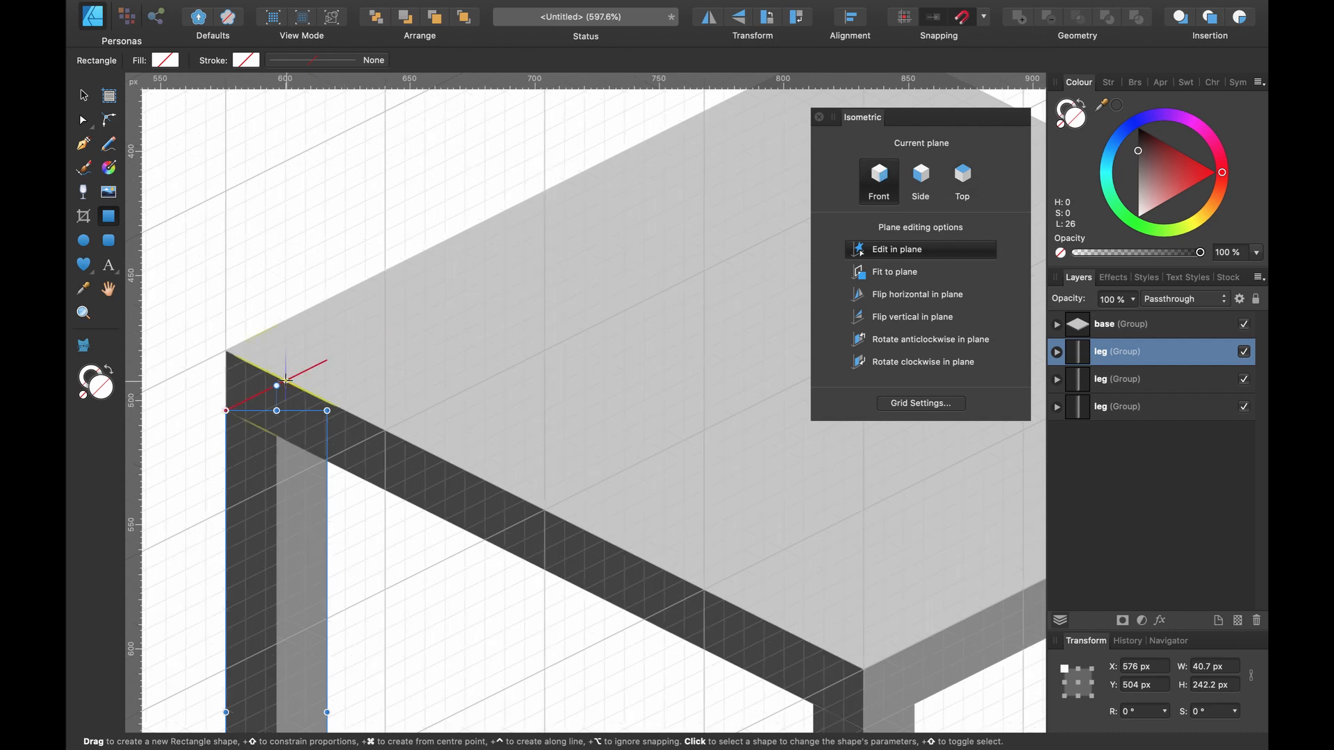
pyautogui.moveTo(285, 381)
pyautogui.mouseDown()
pyautogui.moveTo(257, 225)
pyautogui.moveTo(462, 128)
pyautogui.moveTo(590, 94)
pyautogui.moveTo(651, 200)
pyautogui.moveTo(723, 155)
pyautogui.moveTo(745, 168)
pyautogui.mouseUp()
pyautogui.scroll(-5, 745, 167)
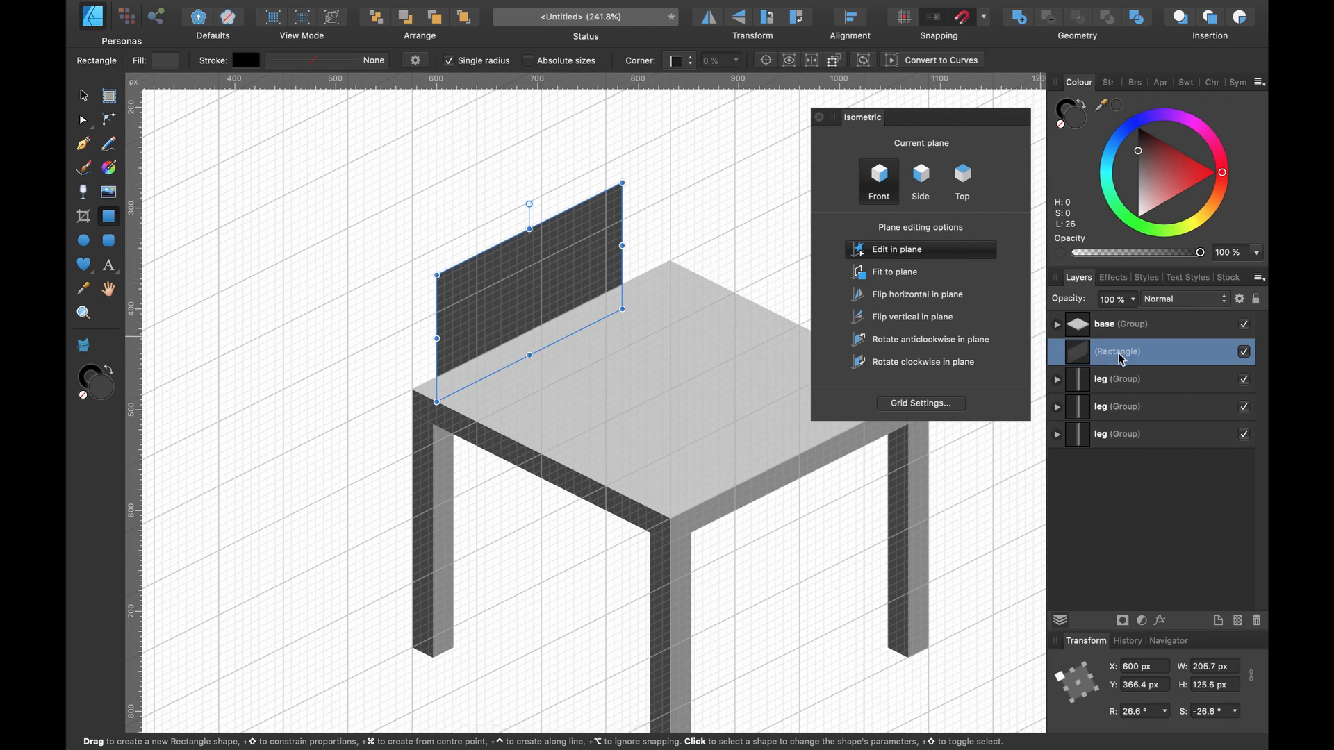
# Move the backrest rectangle above the base group in the layer order and fill it with the mid grey sampled from the base's front face.
pyautogui.moveTo(1119, 357); pyautogui.dragTo(1081, 323)
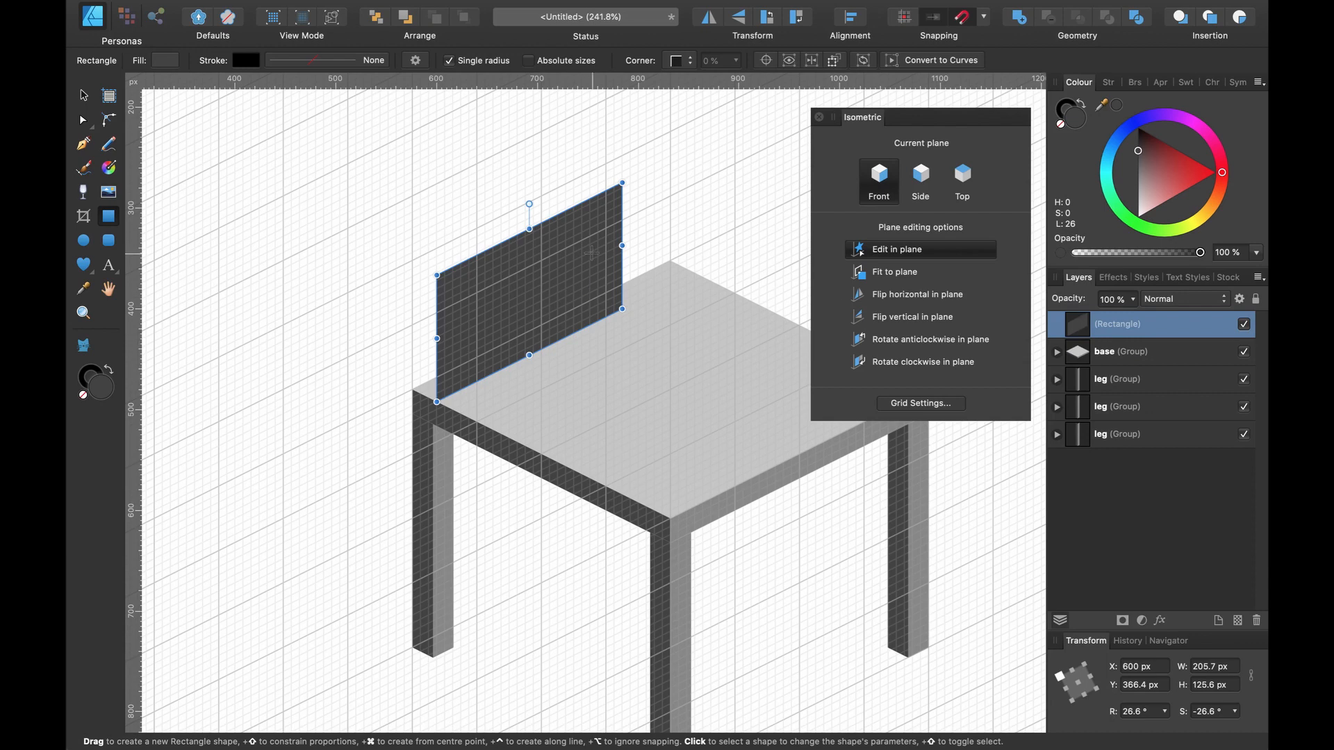
pyautogui.moveTo(1104, 111); pyautogui.dragTo(771, 474)
pyautogui.click(1116, 105)
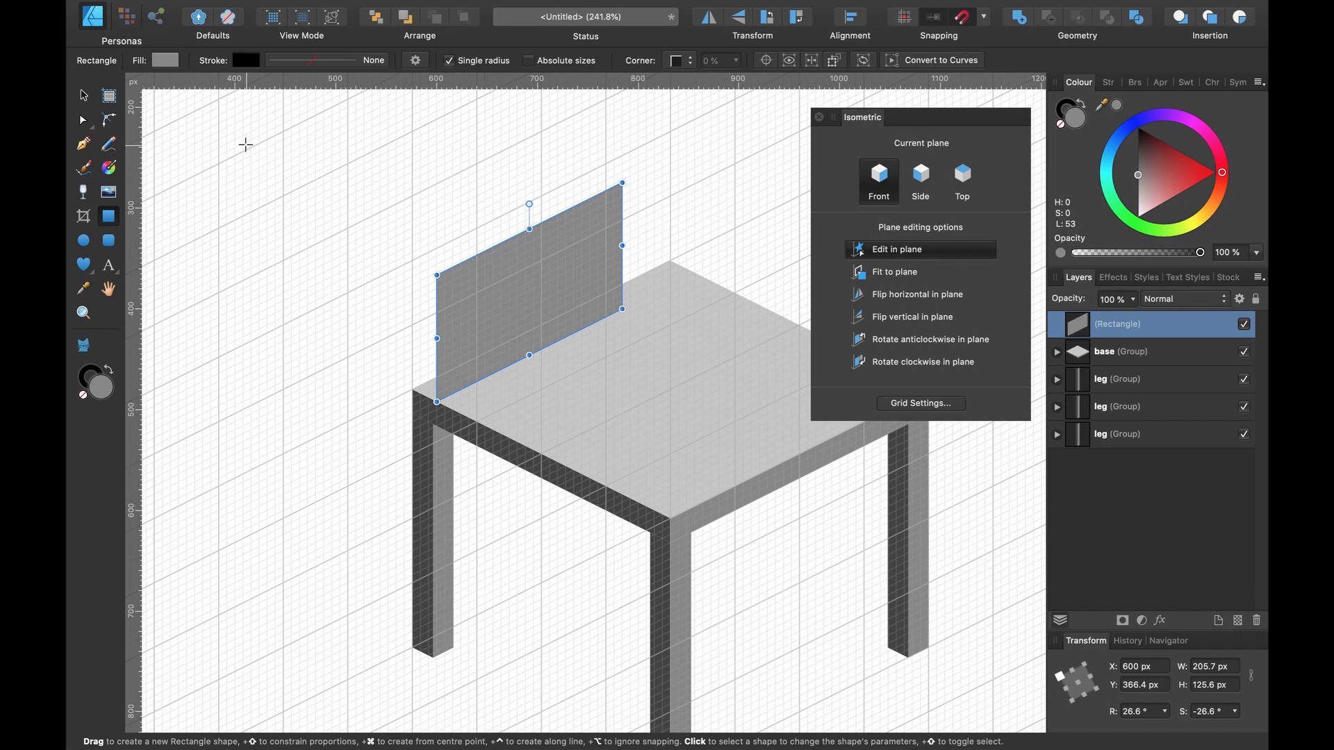
# Widen the backrest rectangle to 286.2 px so it reaches the base's back corner, and extend it upward to a height of 344 px.
pyautogui.hscroll(5, 585, 234)
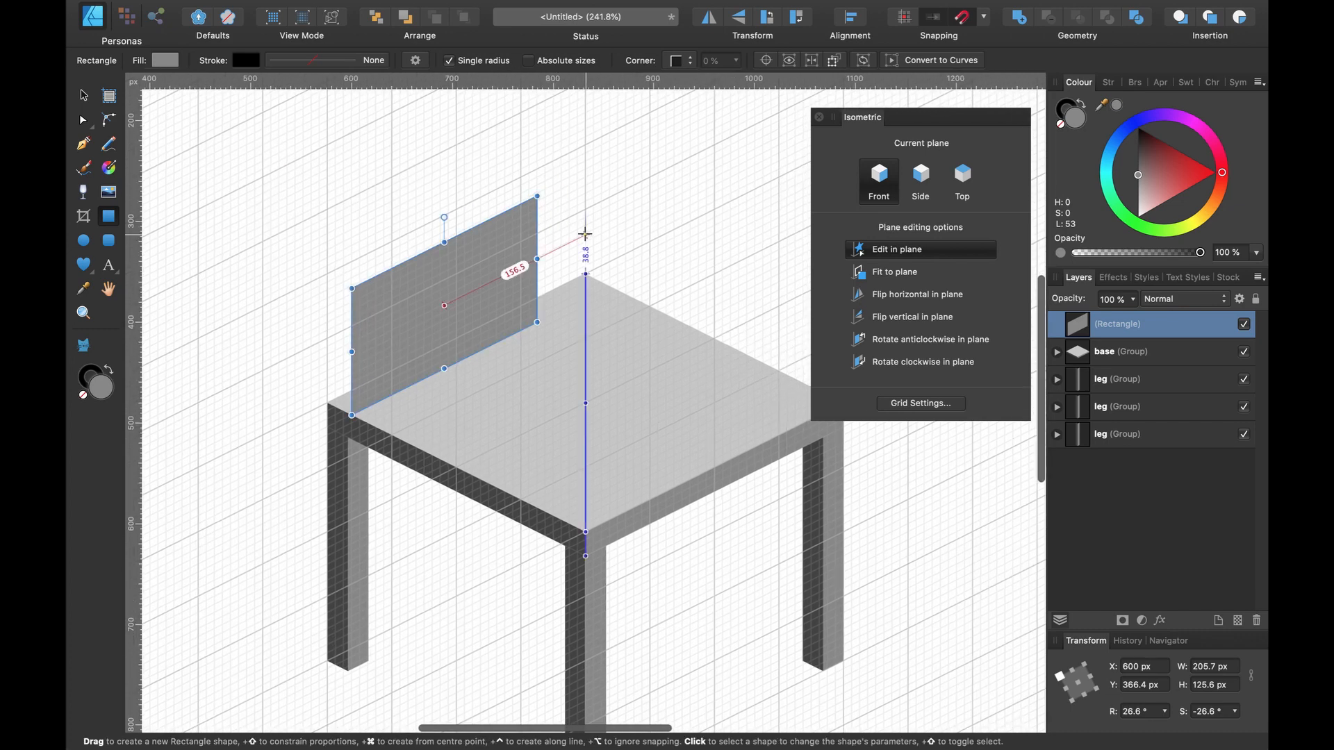
pyautogui.press('v')
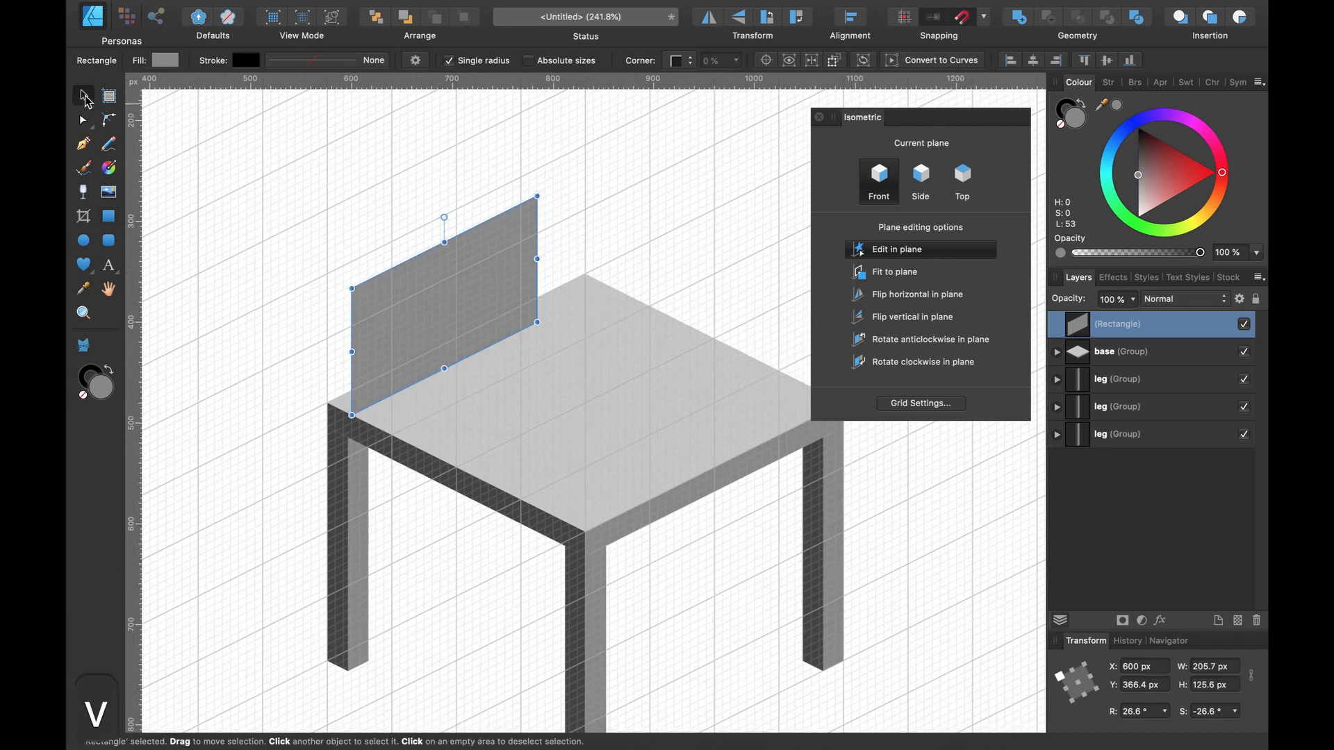
pyautogui.scroll(5, 560, 264)
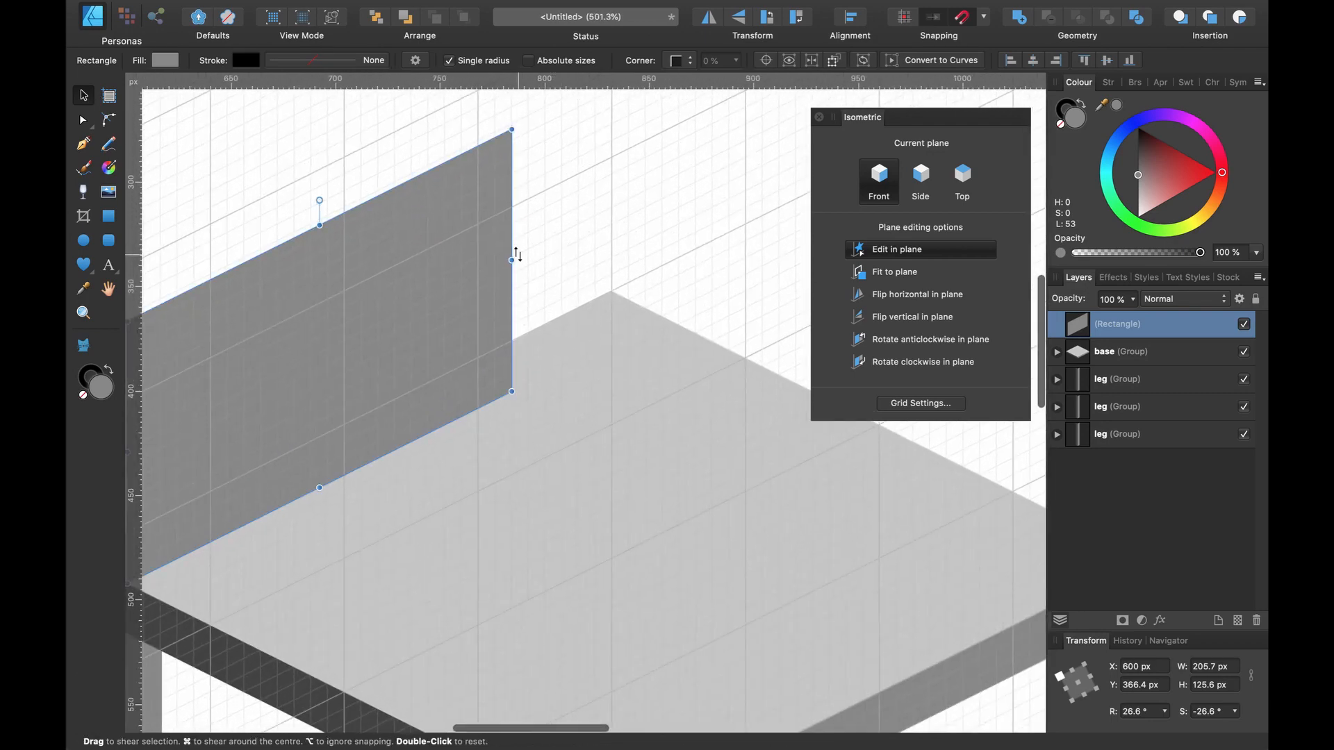
pyautogui.moveTo(517, 255); pyautogui.dragTo(661, 178)
pyautogui.scroll(-3, 658, 177)
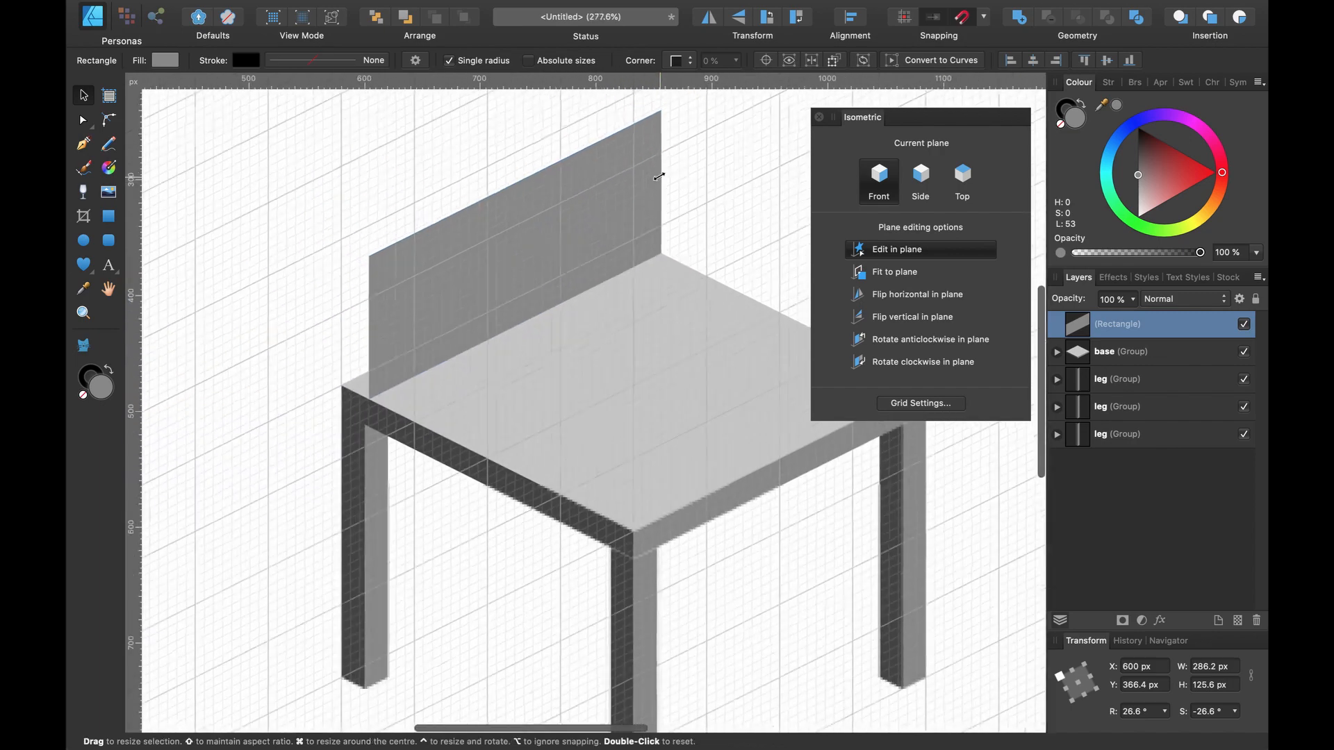
pyautogui.scroll(-4, 658, 176)
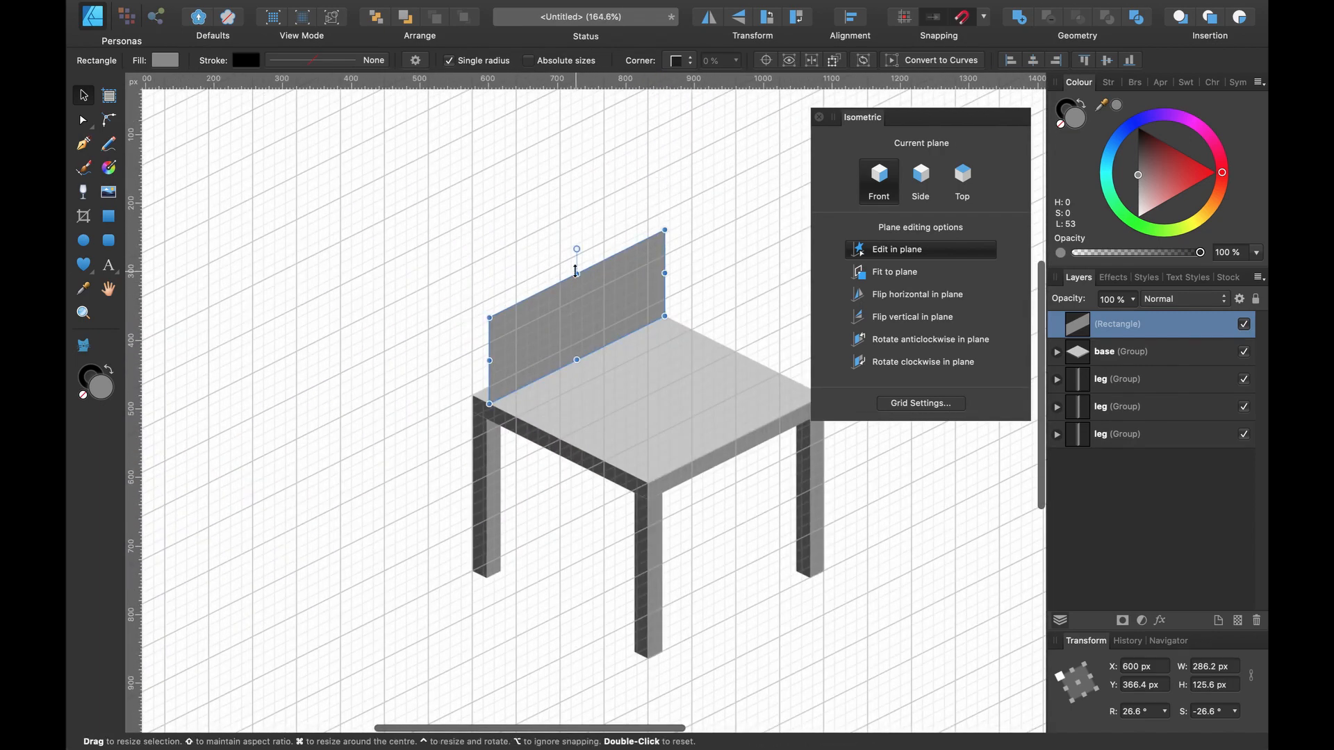
pyautogui.moveTo(576, 271); pyautogui.dragTo(537, 206)
pyautogui.scroll(-3, 537, 206)
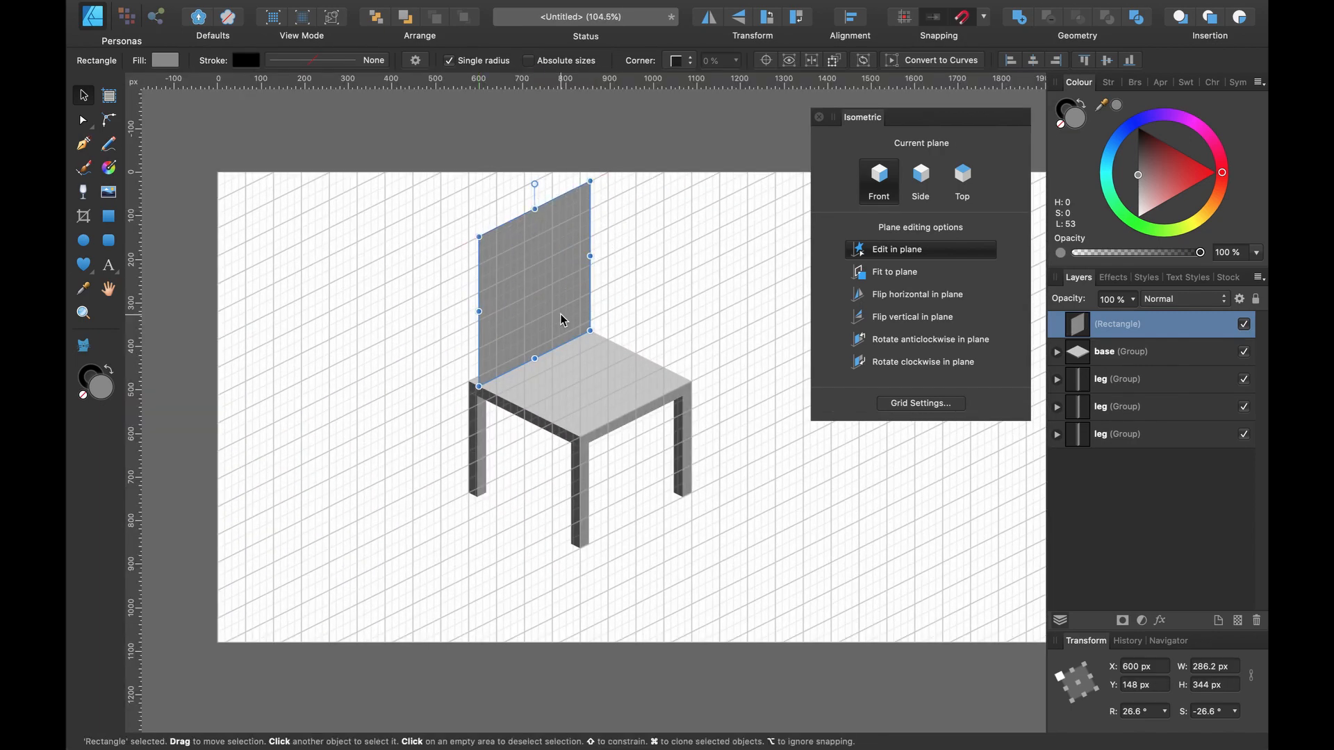
# With Side as the current plane, draw a narrow 26.8 × 344 px rectangle along the backrest's left edge, from its upper edge down to the base.
pyautogui.scroll(3, 560, 318)
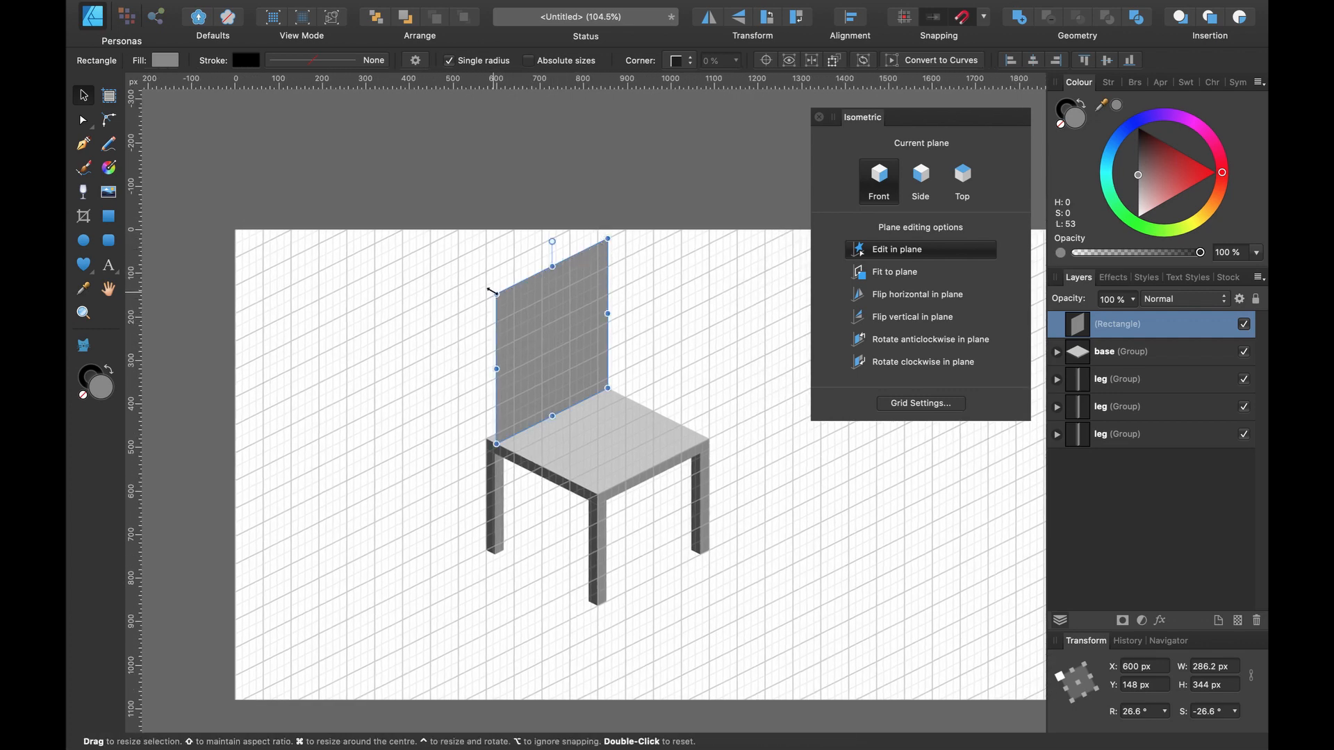
pyautogui.scroll(5, 490, 441)
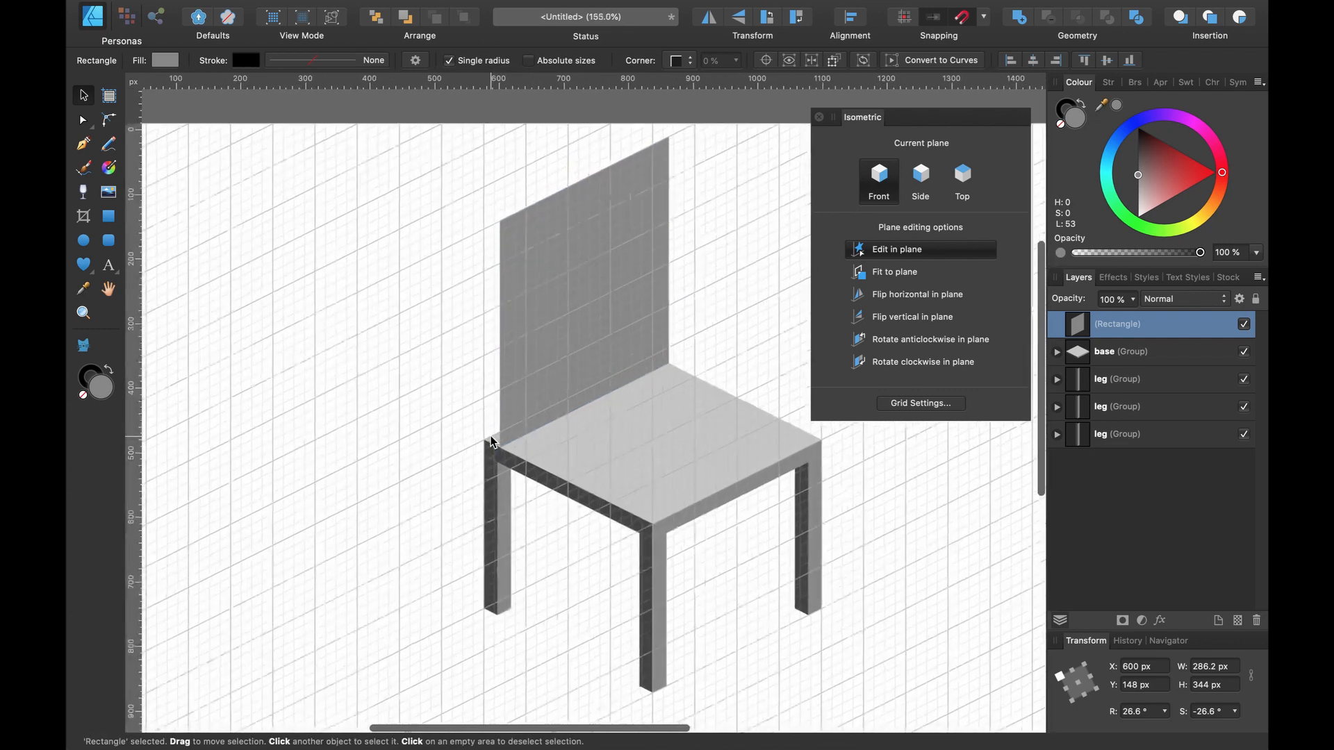
pyautogui.click(923, 184)
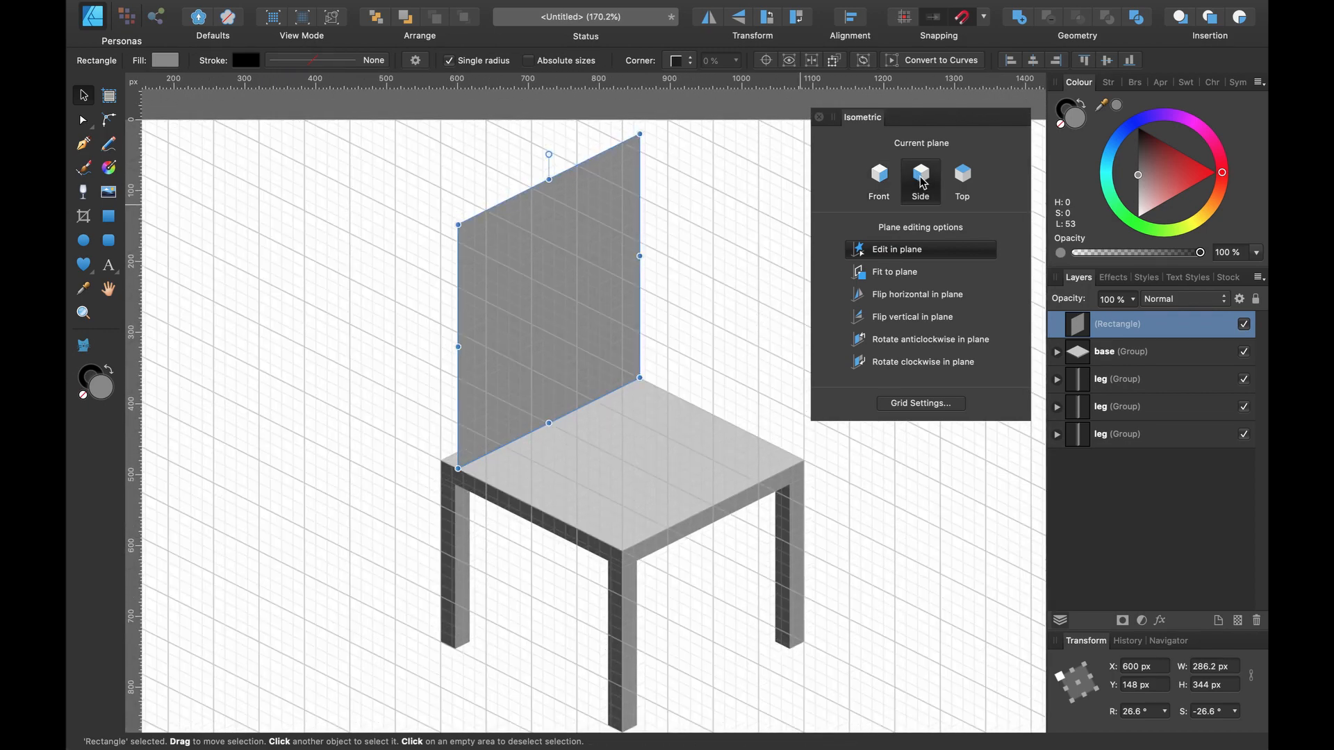
pyautogui.click(109, 216)
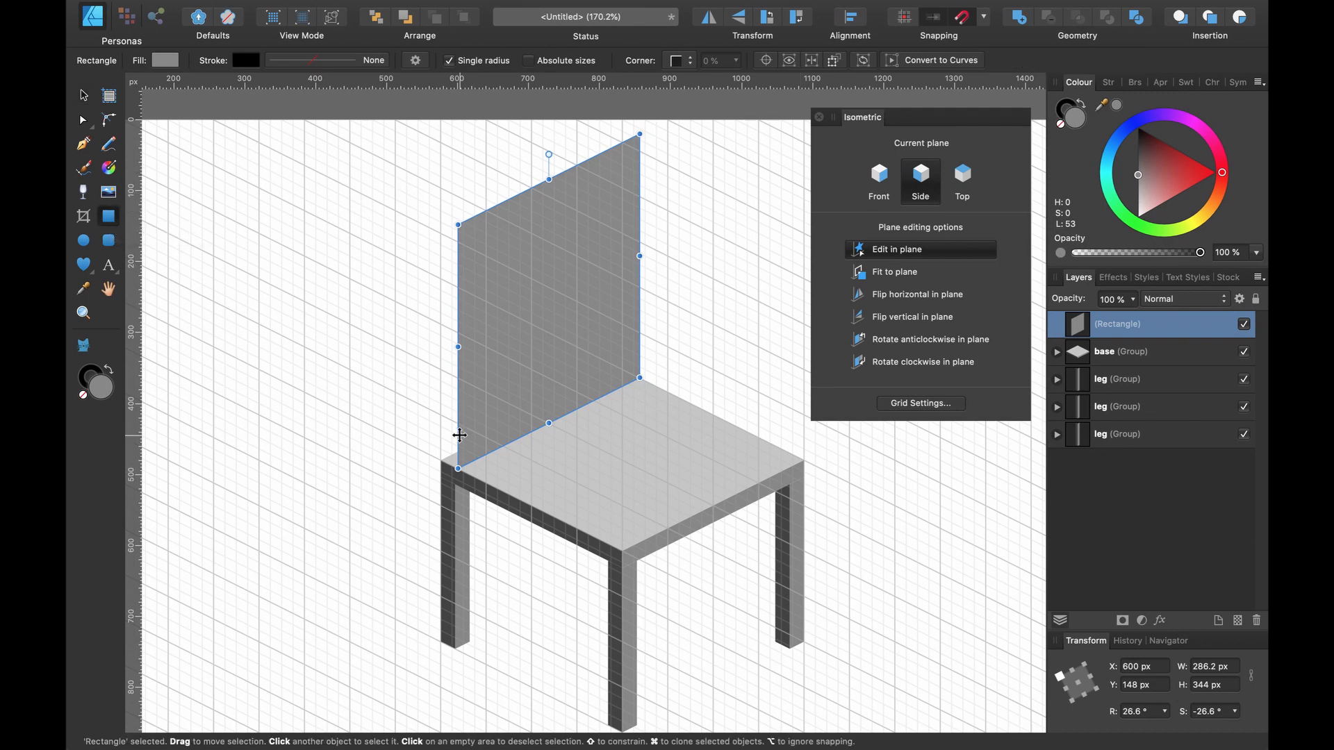
pyautogui.scroll(5, 450, 240)
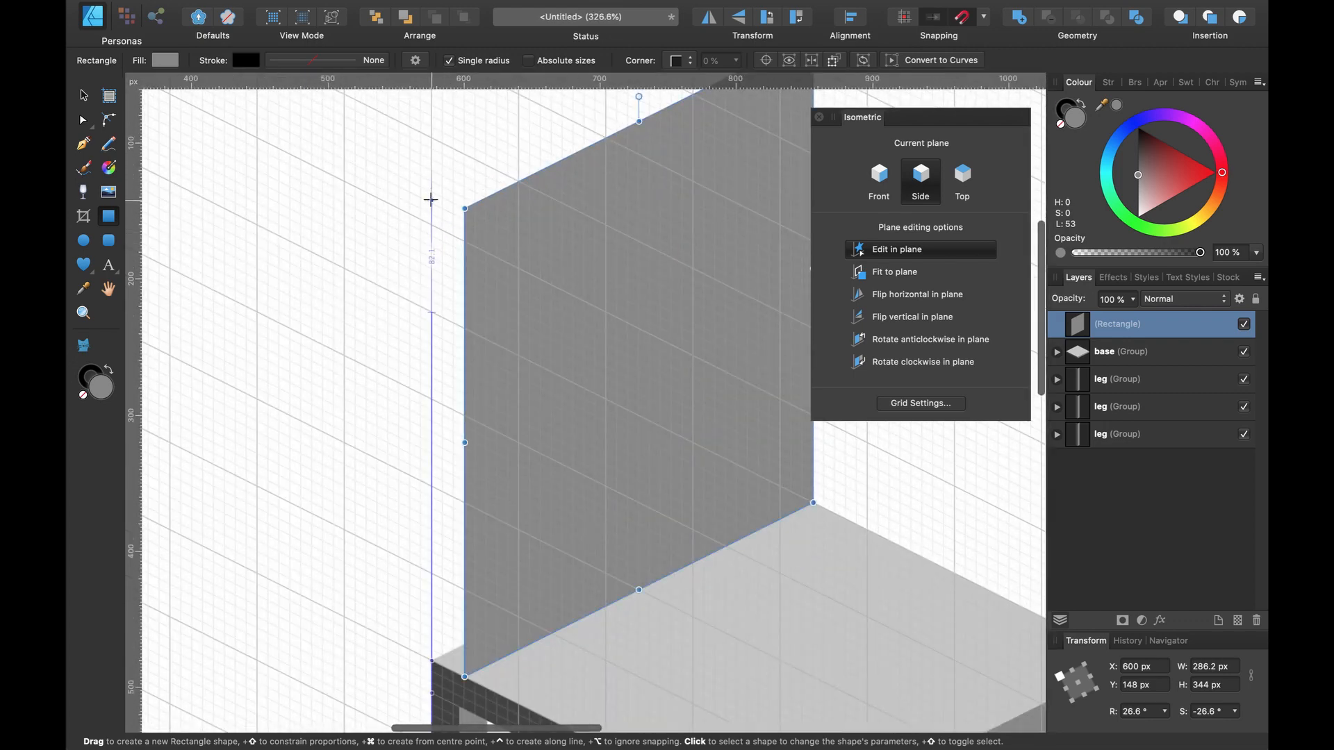
pyautogui.moveTo(431, 192); pyautogui.dragTo(465, 683)
pyautogui.scroll(-2, 648, 435)
pyautogui.hscroll(1, 648, 435)
pyautogui.scroll(-1, 649, 435)
pyautogui.hscroll(1, 649, 435)
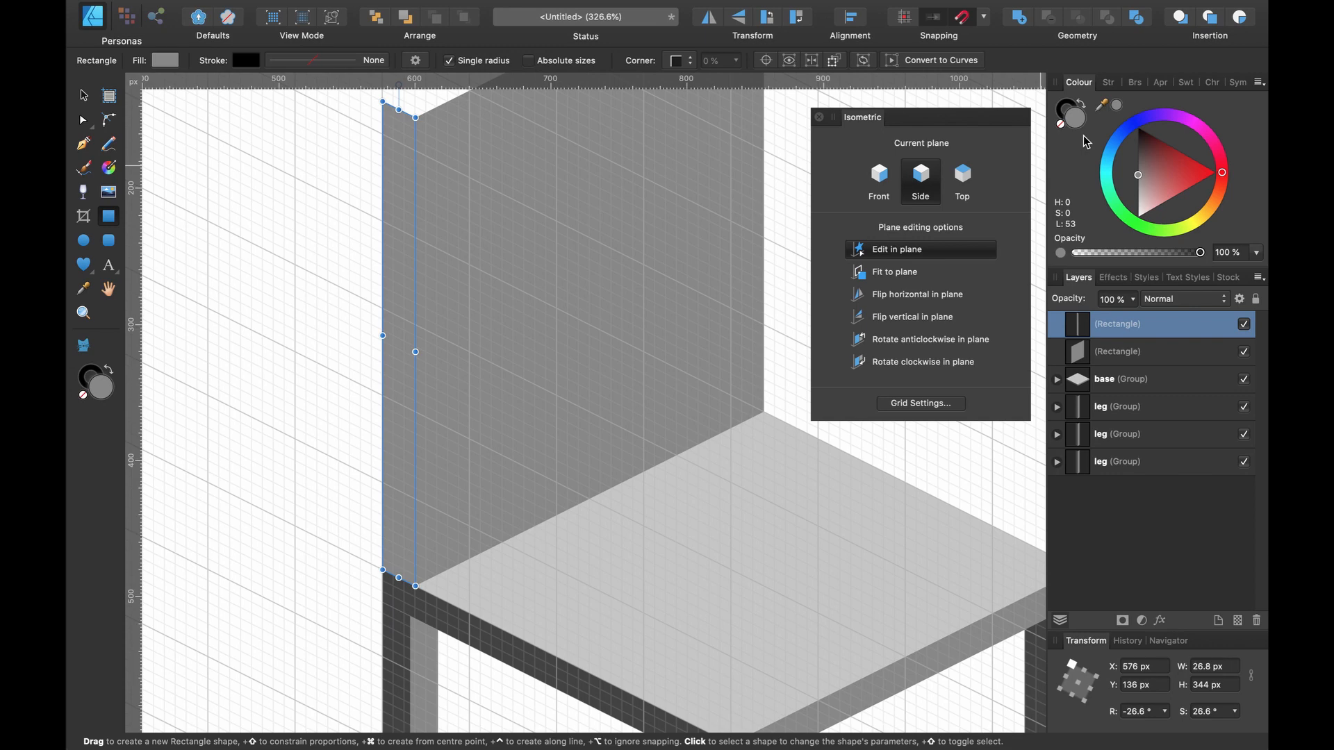
# Fill the backrest's narrow side rectangle with the dark grey sampled from the base's side face.
pyautogui.click(1188, 83)
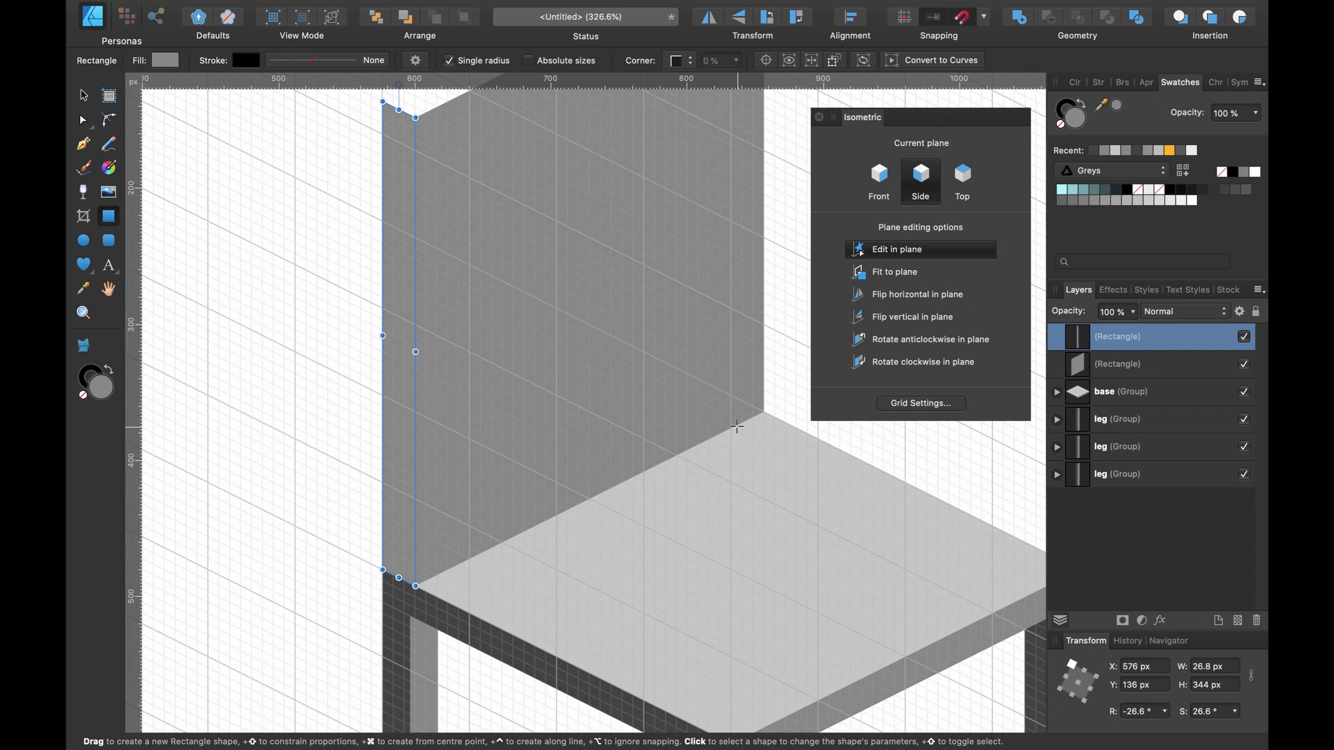
pyautogui.click(1076, 83)
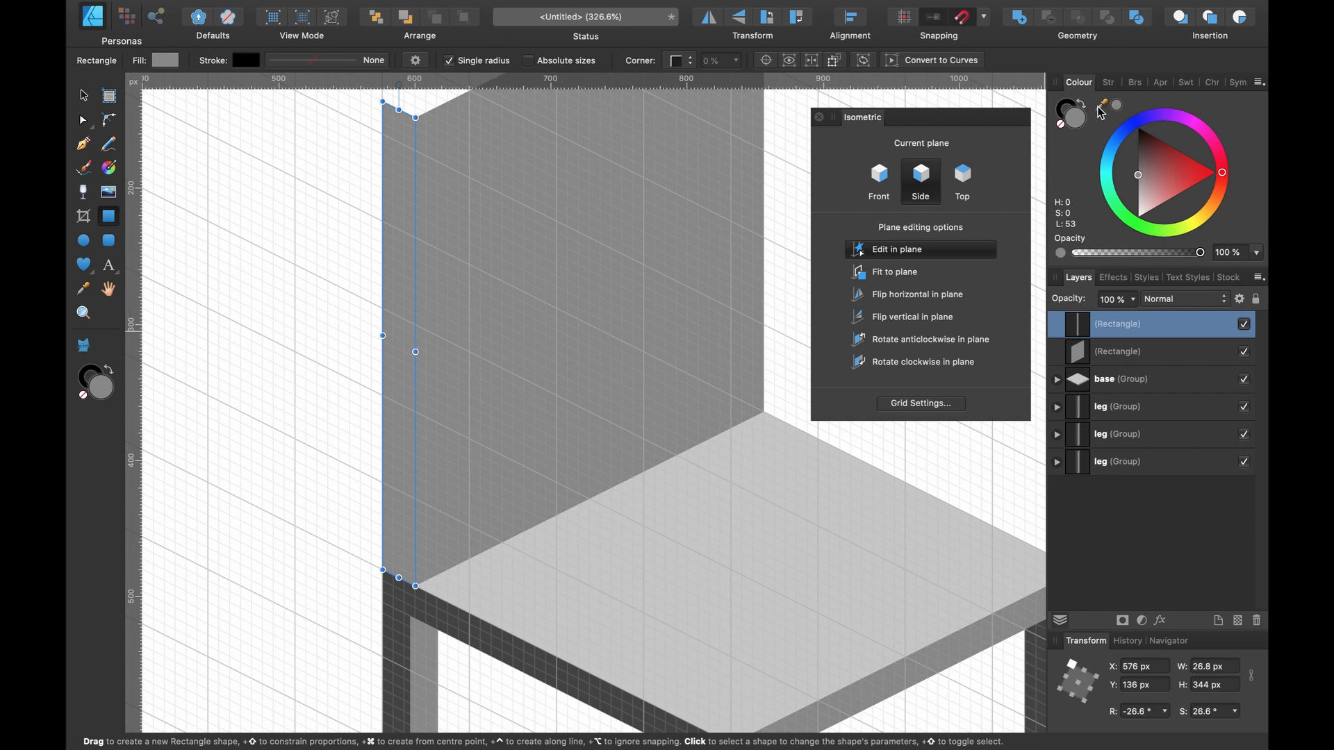
pyautogui.moveTo(1107, 112); pyautogui.dragTo(403, 602)
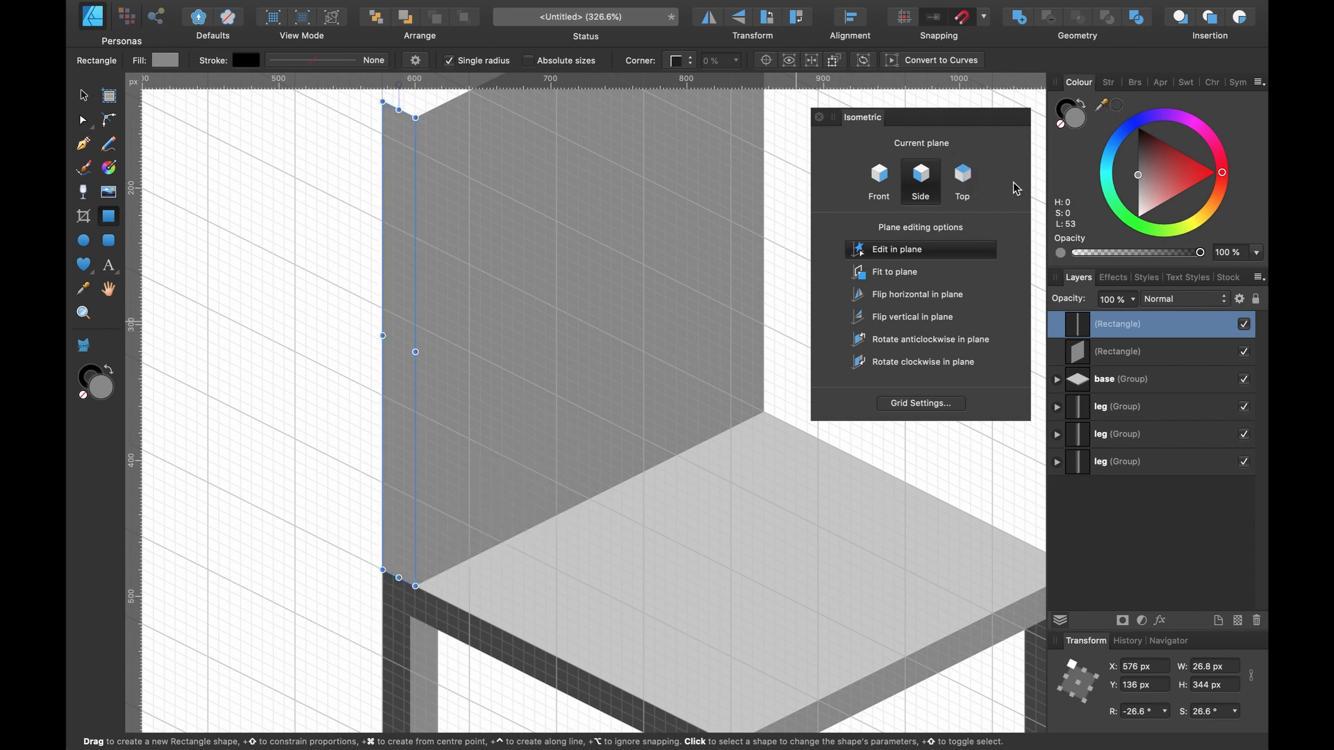
pyautogui.click(1116, 106)
pyautogui.scroll(-5, 569, 315)
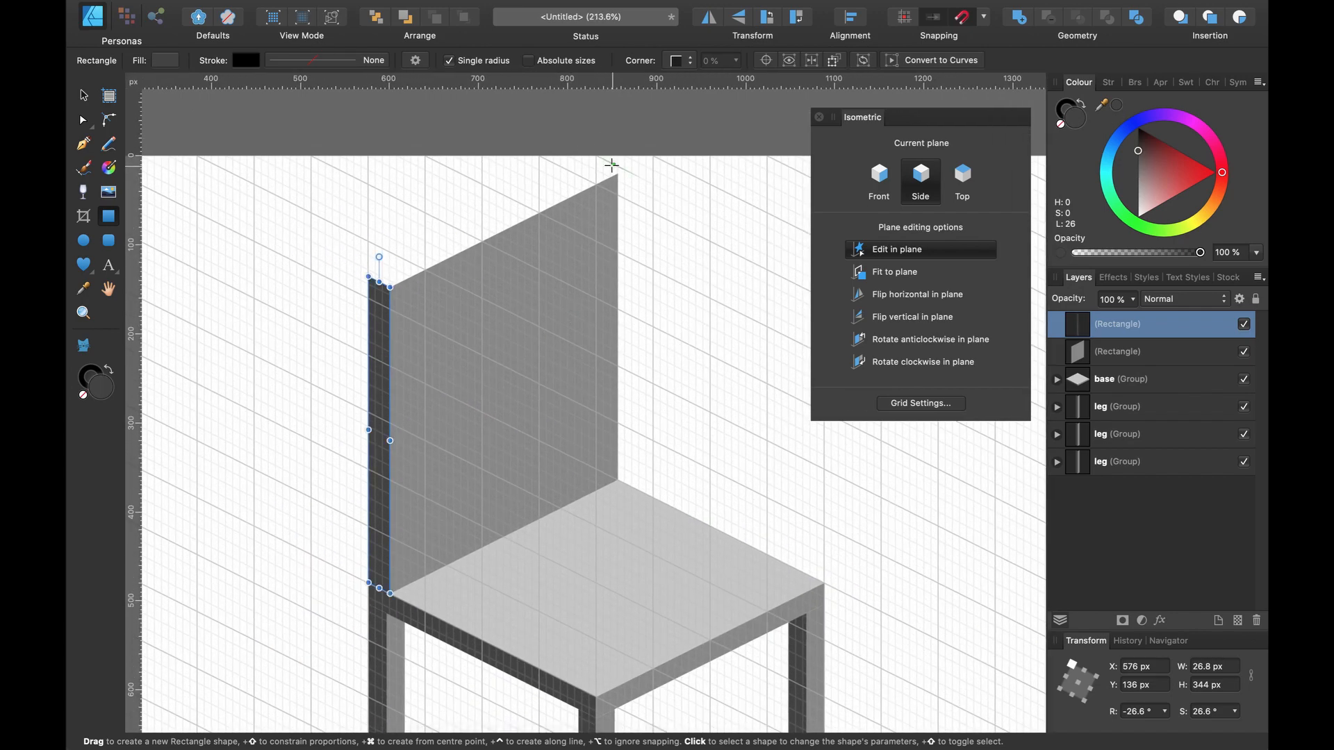
# With Top as the current plane, draw a 286.2 × 26.8 px rectangle capping the backrest from its back corner to the side strip.
pyautogui.click(964, 186)
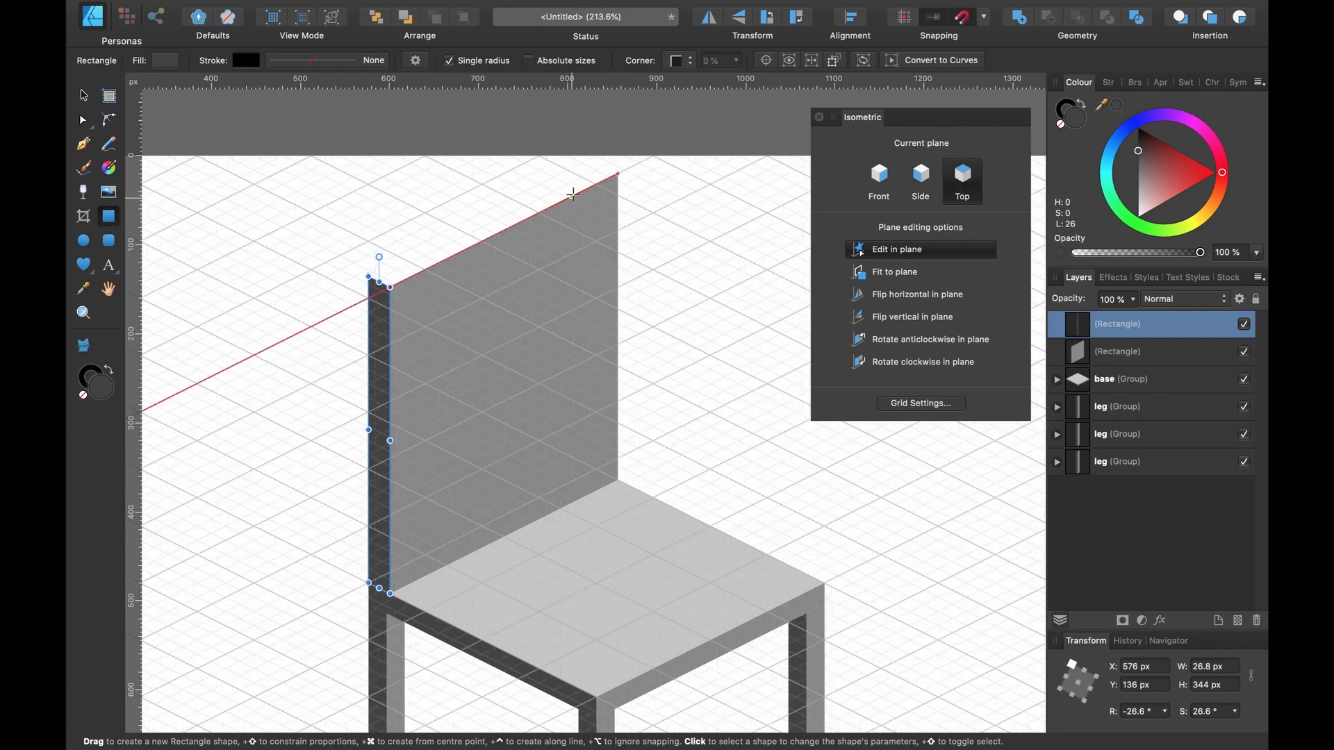
pyautogui.scroll(5, 619, 174)
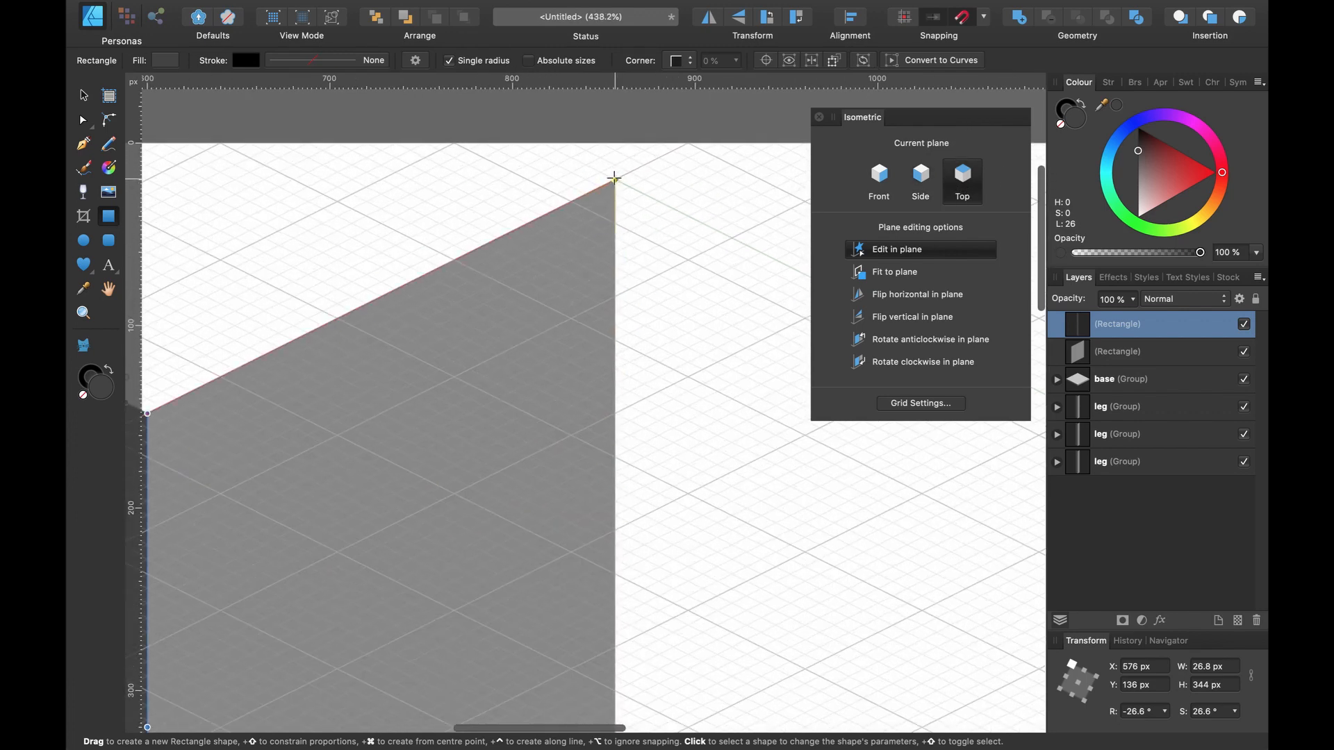
pyautogui.moveTo(615, 180); pyautogui.dragTo(540, 188)
pyautogui.hscroll(-3, 539, 187)
pyautogui.scroll(-2, 539, 188)
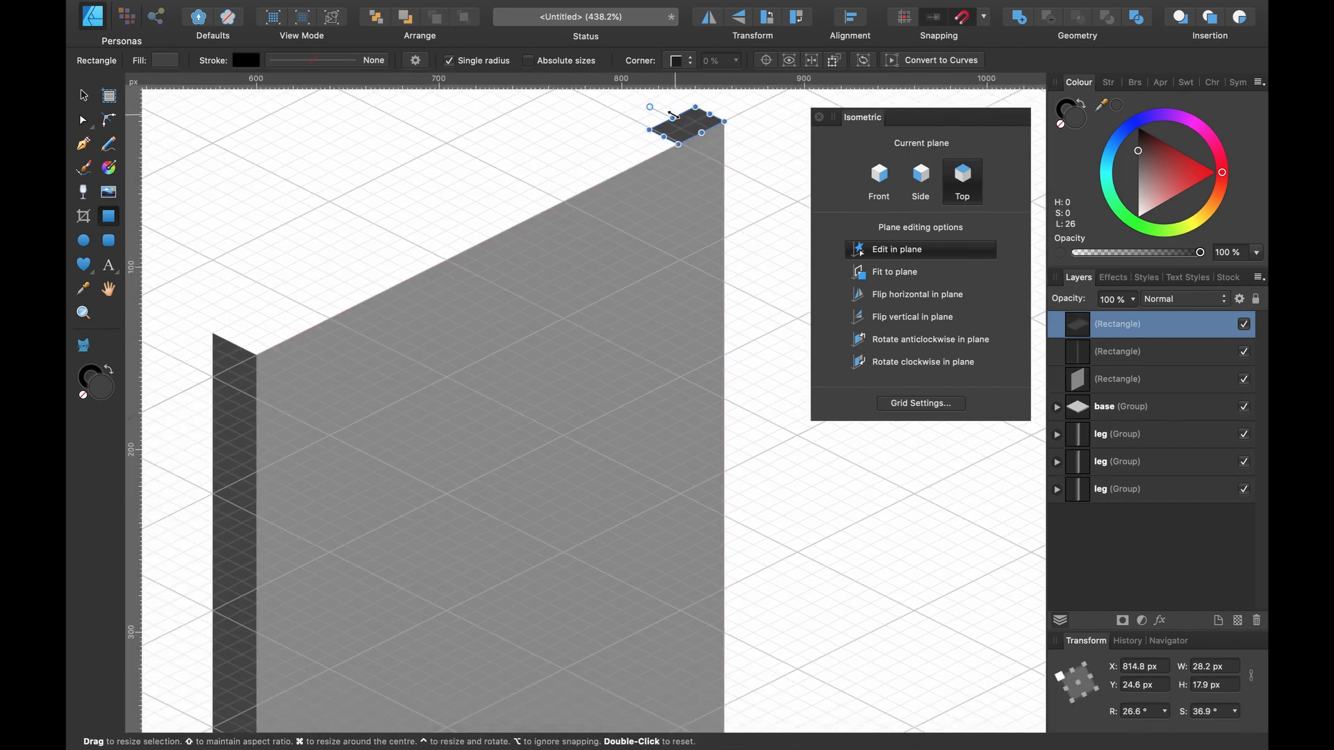
pyautogui.moveTo(672, 117); pyautogui.dragTo(232, 337)
pyautogui.scroll(-5, 556, 278)
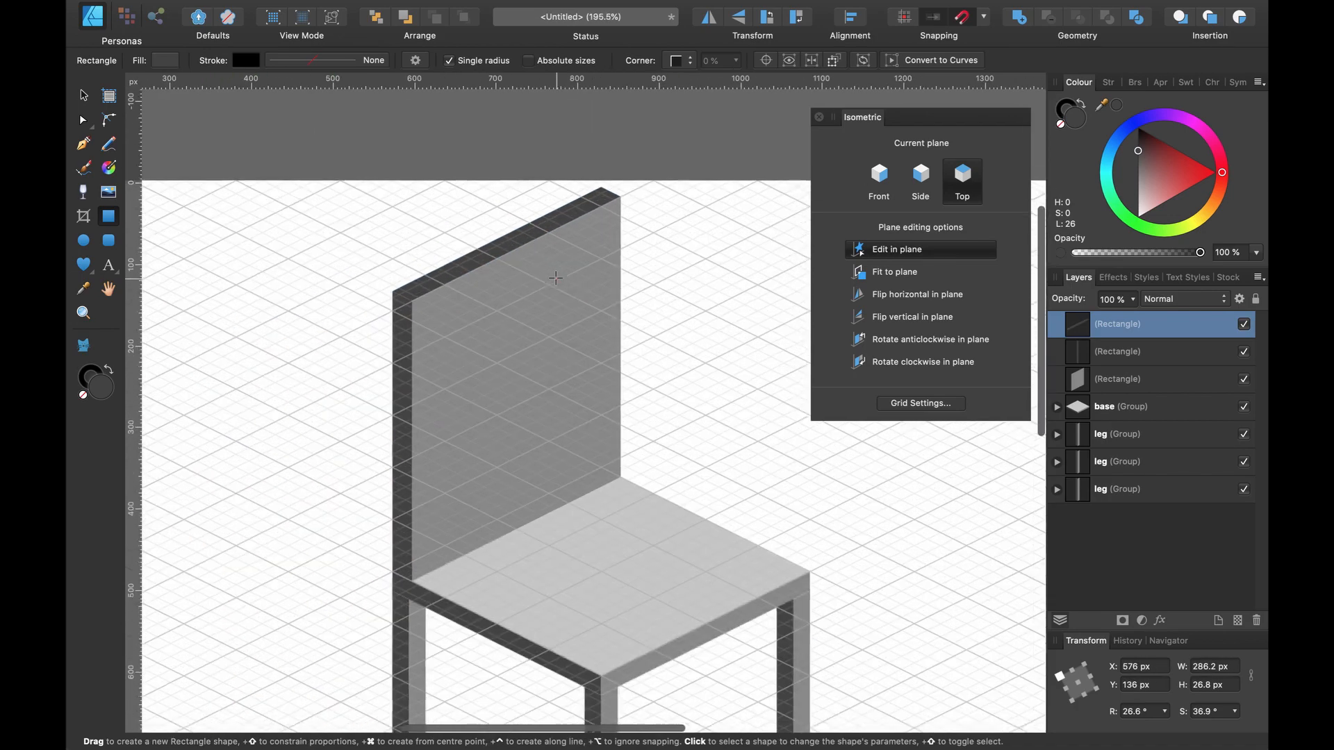
# Fill the backrest's top rectangle with the light grey sampled from the seat surface.
pyautogui.hscroll(2, 556, 278)
pyautogui.scroll(-1, 556, 278)
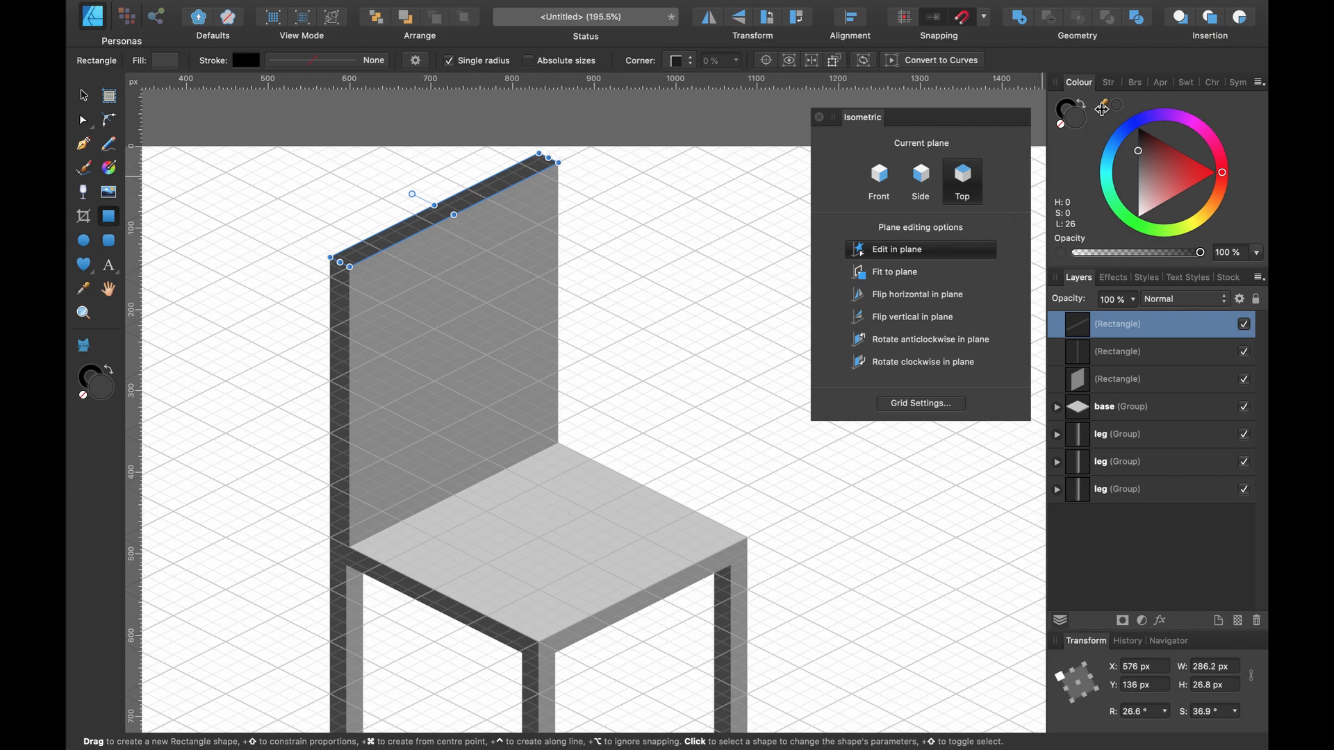
pyautogui.moveTo(1104, 105); pyautogui.dragTo(589, 512)
pyautogui.click(1117, 106)
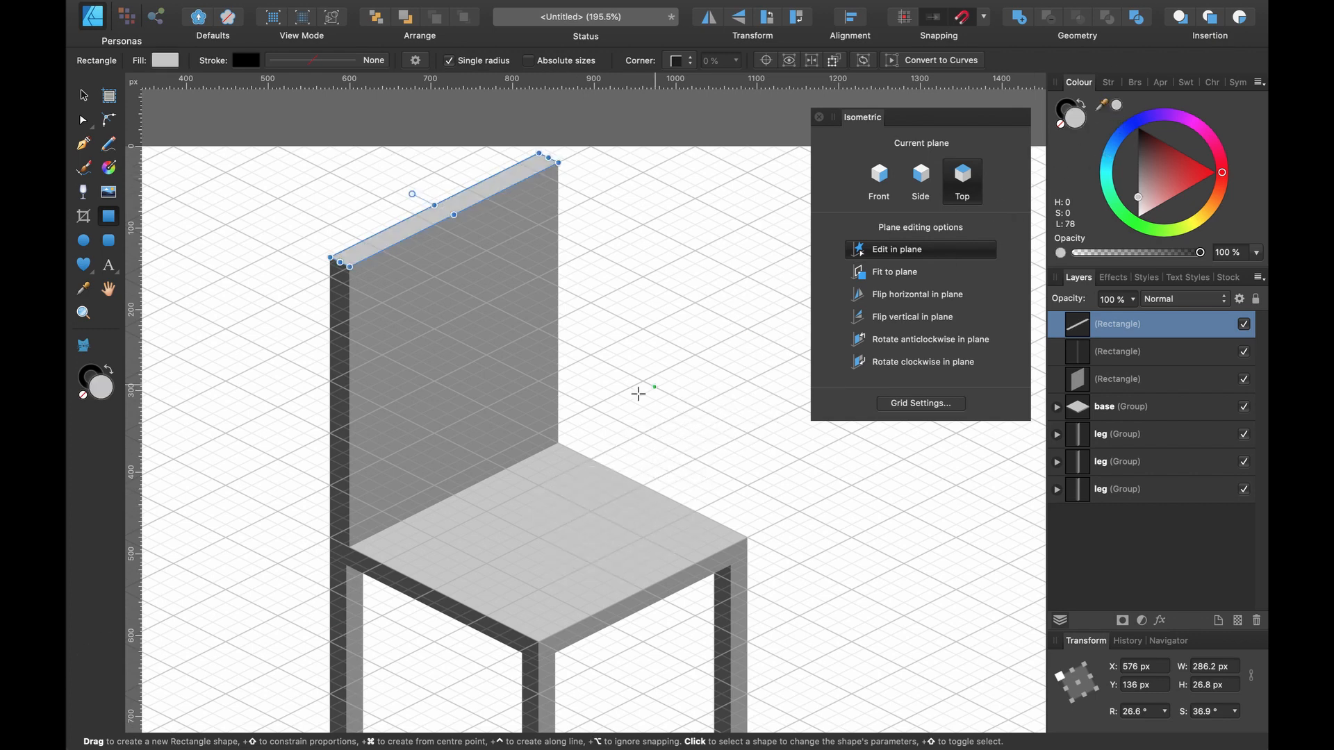
pyautogui.scroll(-3, 626, 396)
# Select the three backrest rectangles and group them.
pyautogui.click(84, 95)
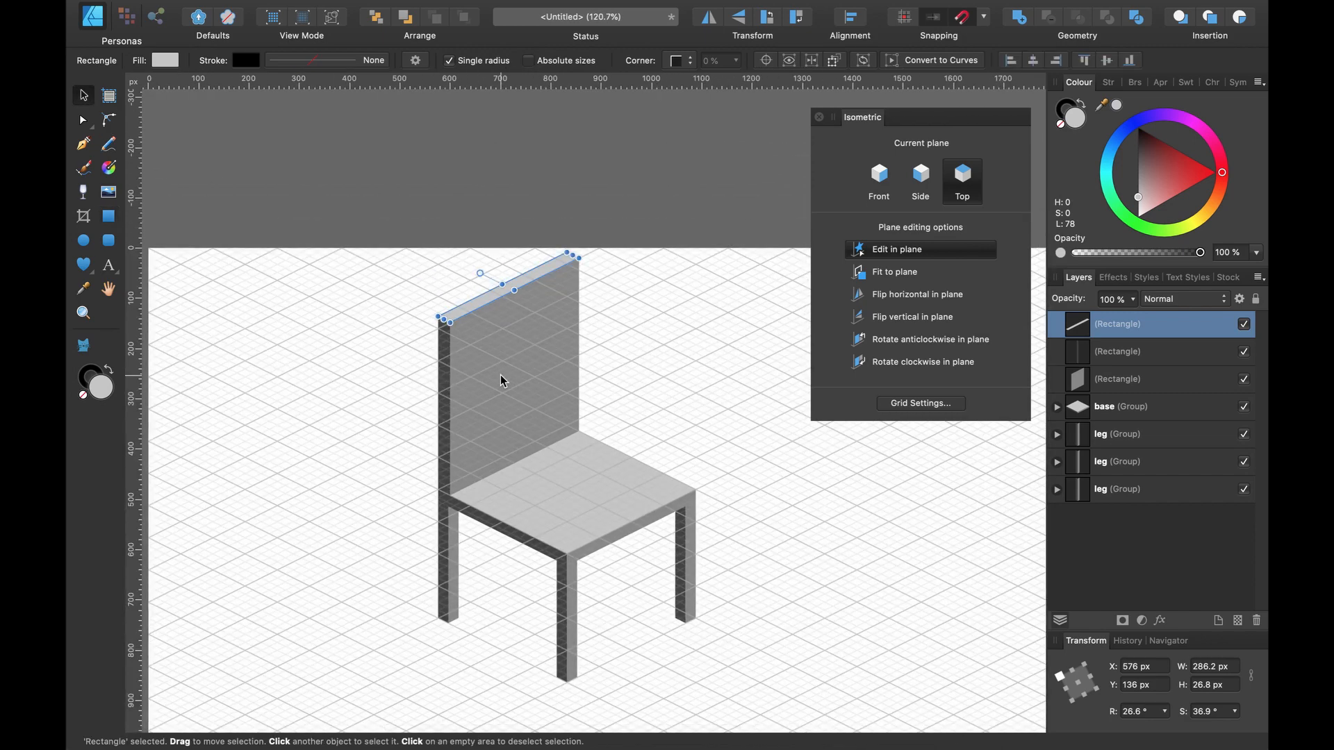
pyautogui.keyDown('shift'); pyautogui.click(1156, 383); pyautogui.keyUp('shift')
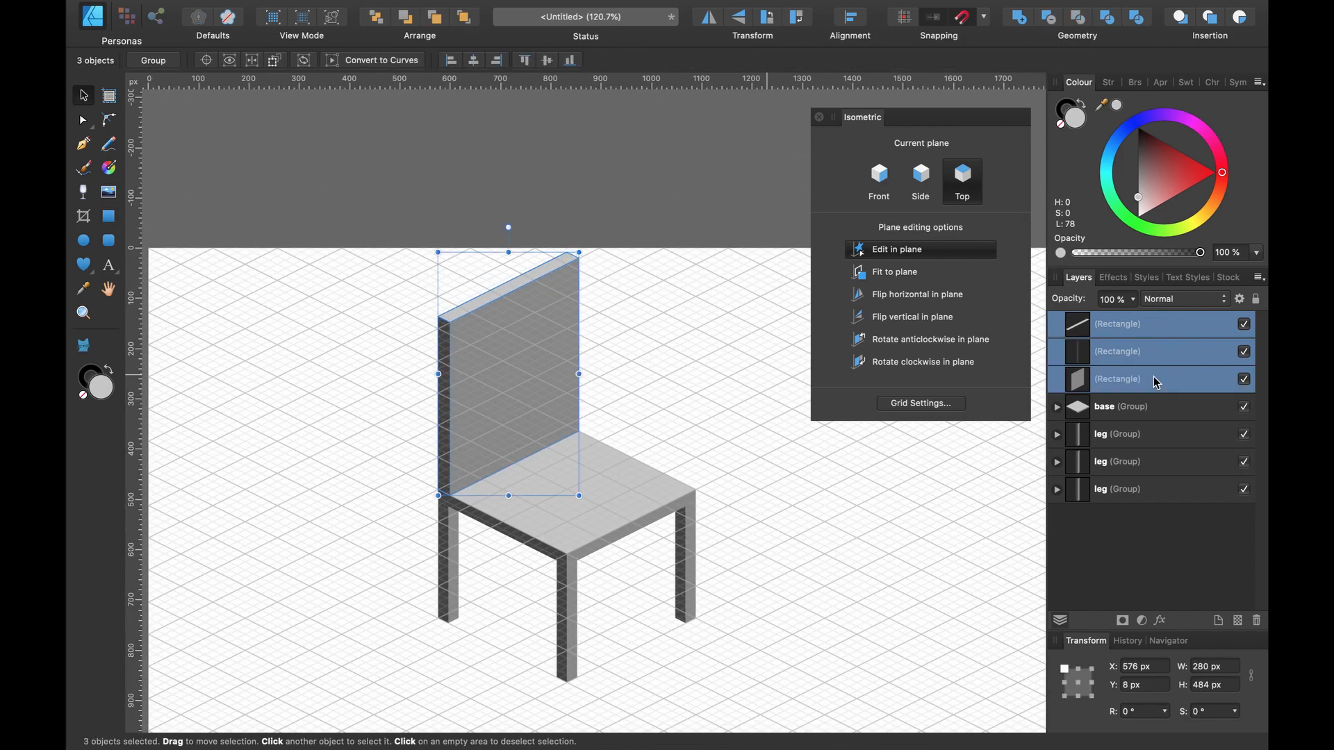
pyautogui.press('super+g')
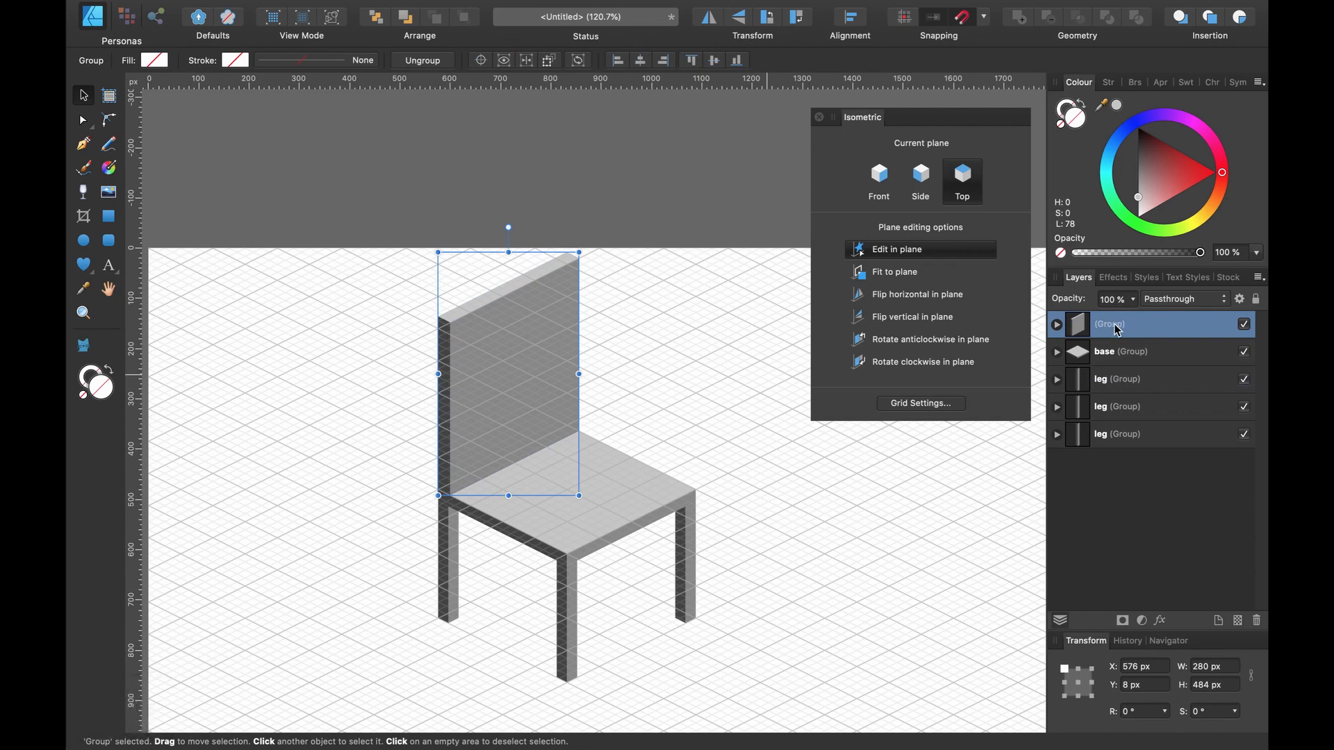
# Rename the backrest group as Back.
pyautogui.doubleClick(1114, 326)
pyautogui.write('Back')
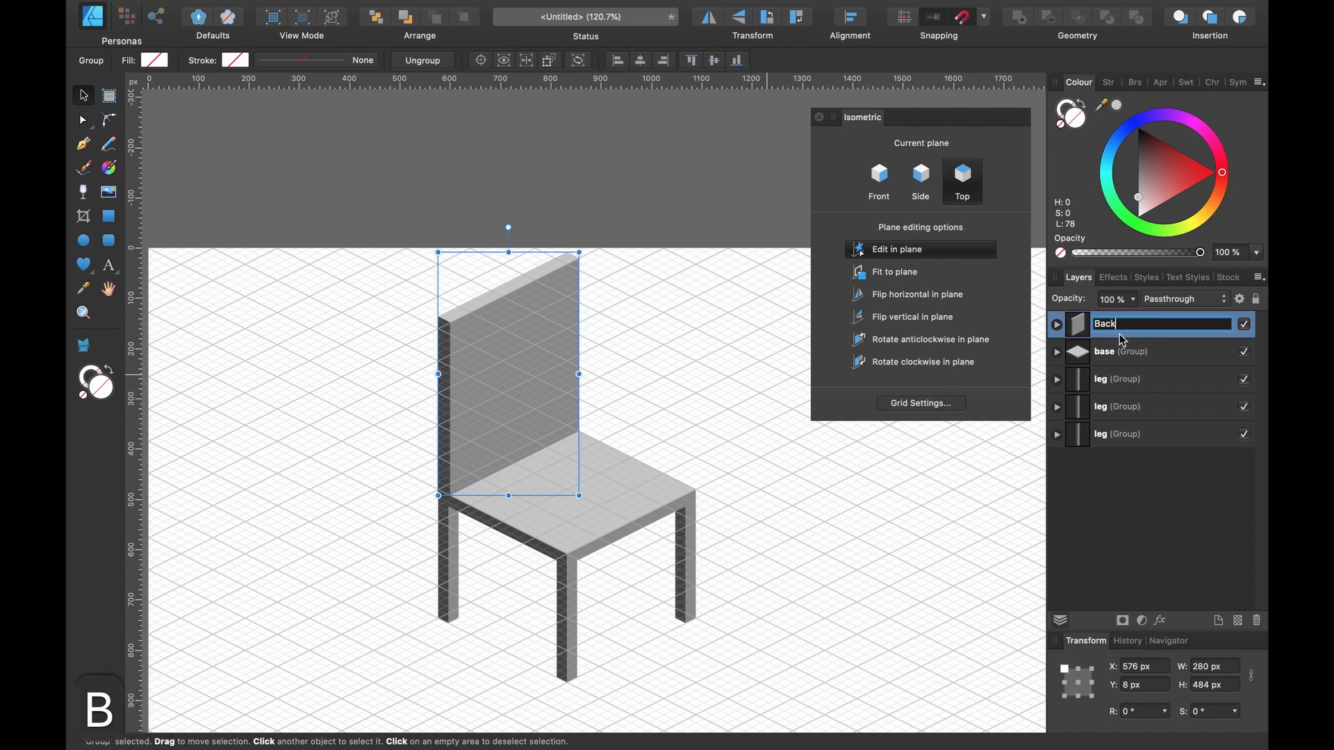
pyautogui.press('Return')
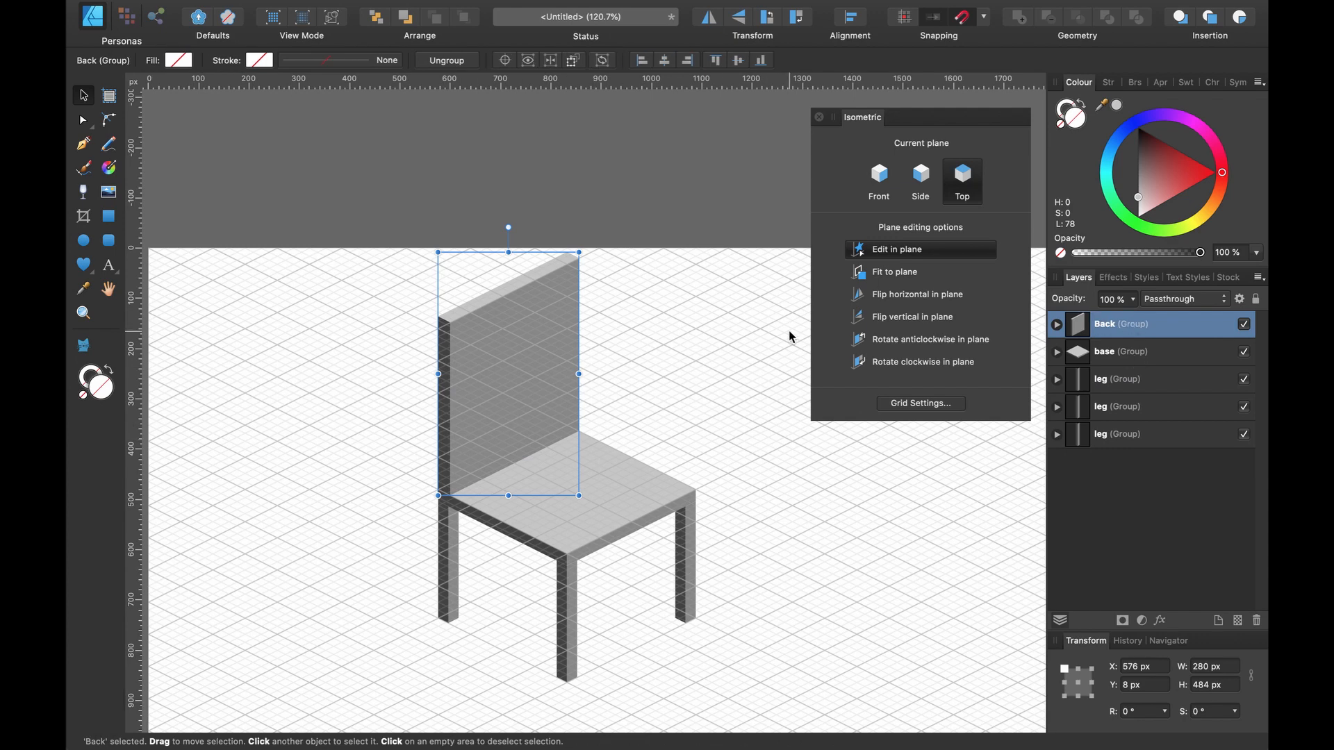
# Group the backrest, base and three legs together and name the group Chair.
pyautogui.keyDown('shift'); pyautogui.click(1161, 439); pyautogui.keyUp('shift')
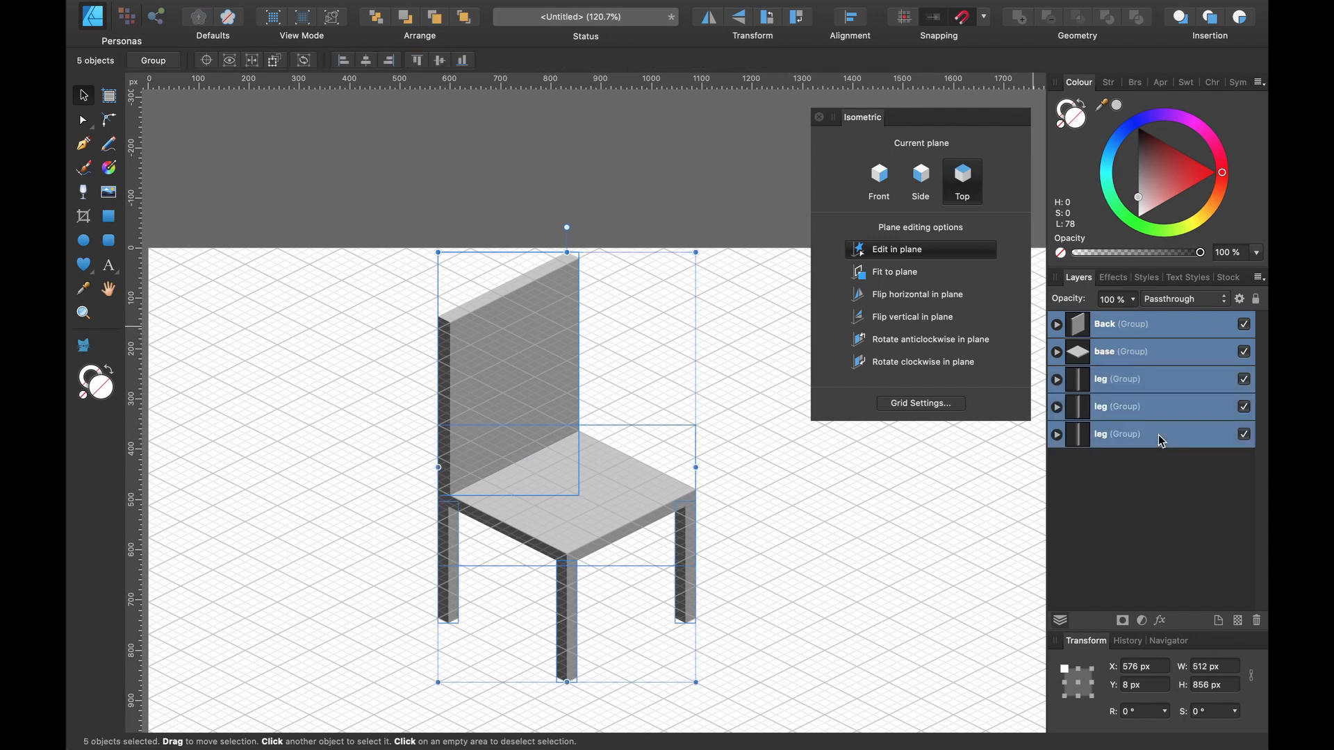
pyautogui.press('super+g')
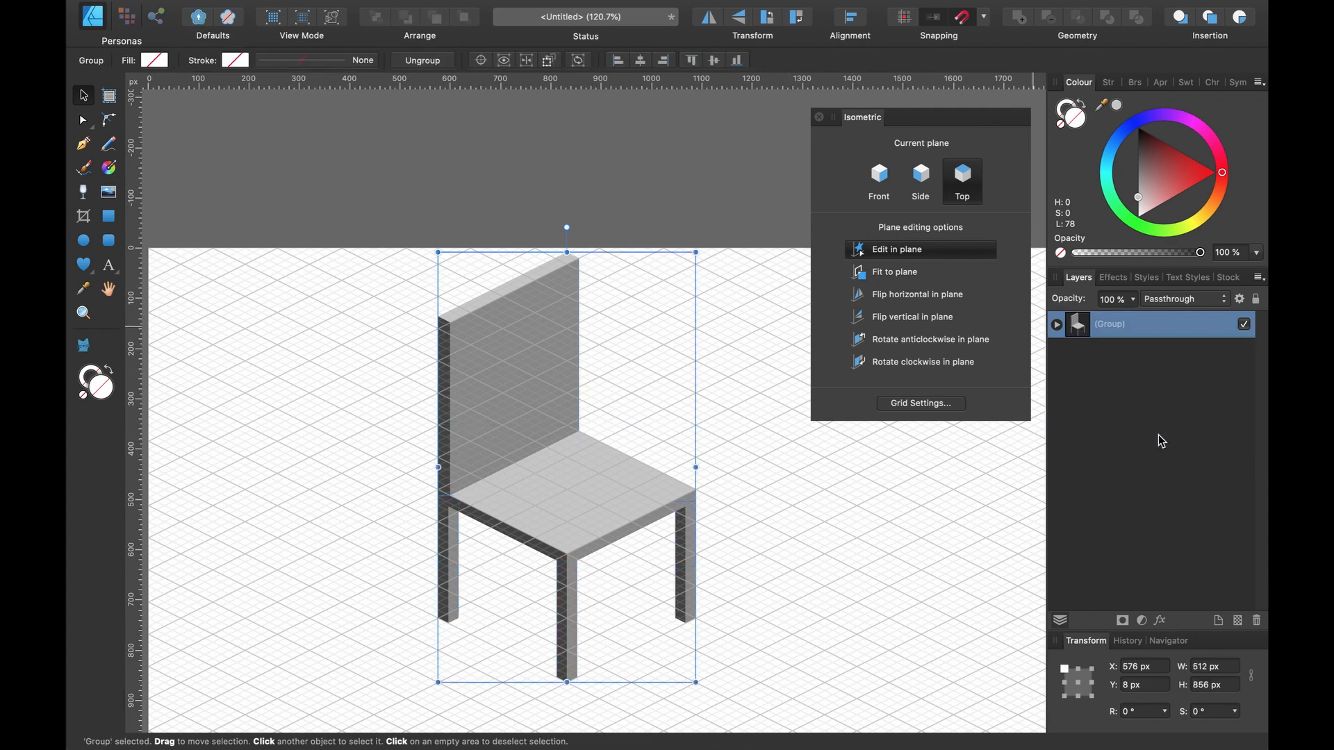
pyautogui.doubleClick(1119, 328)
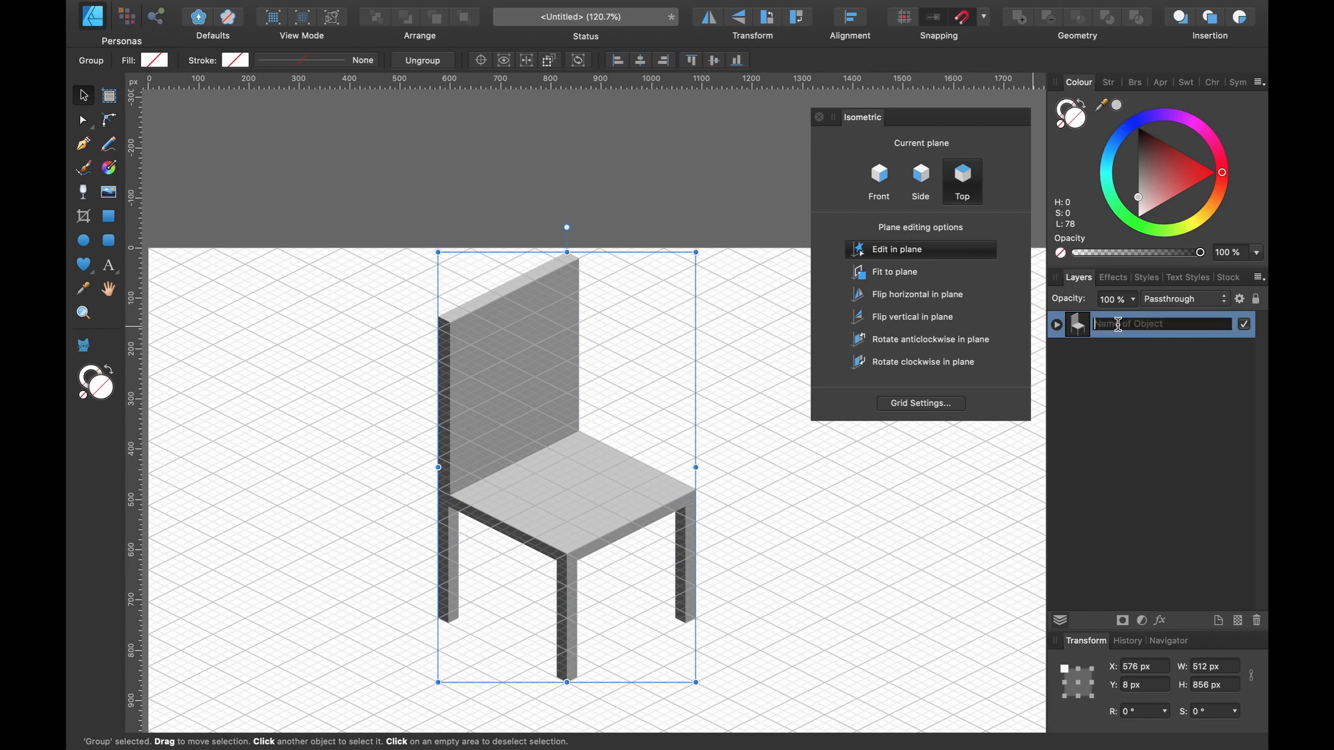
pyautogui.write('Chair')
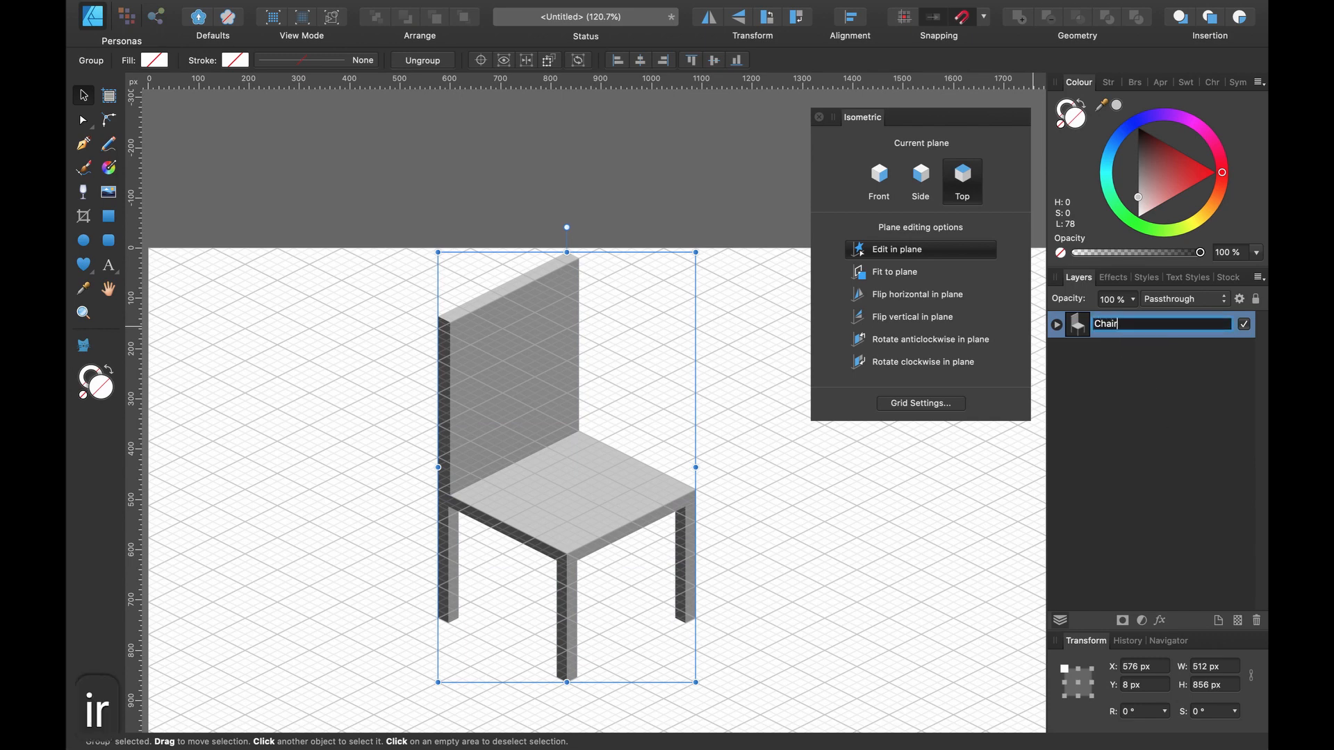
pyautogui.click(1124, 358)
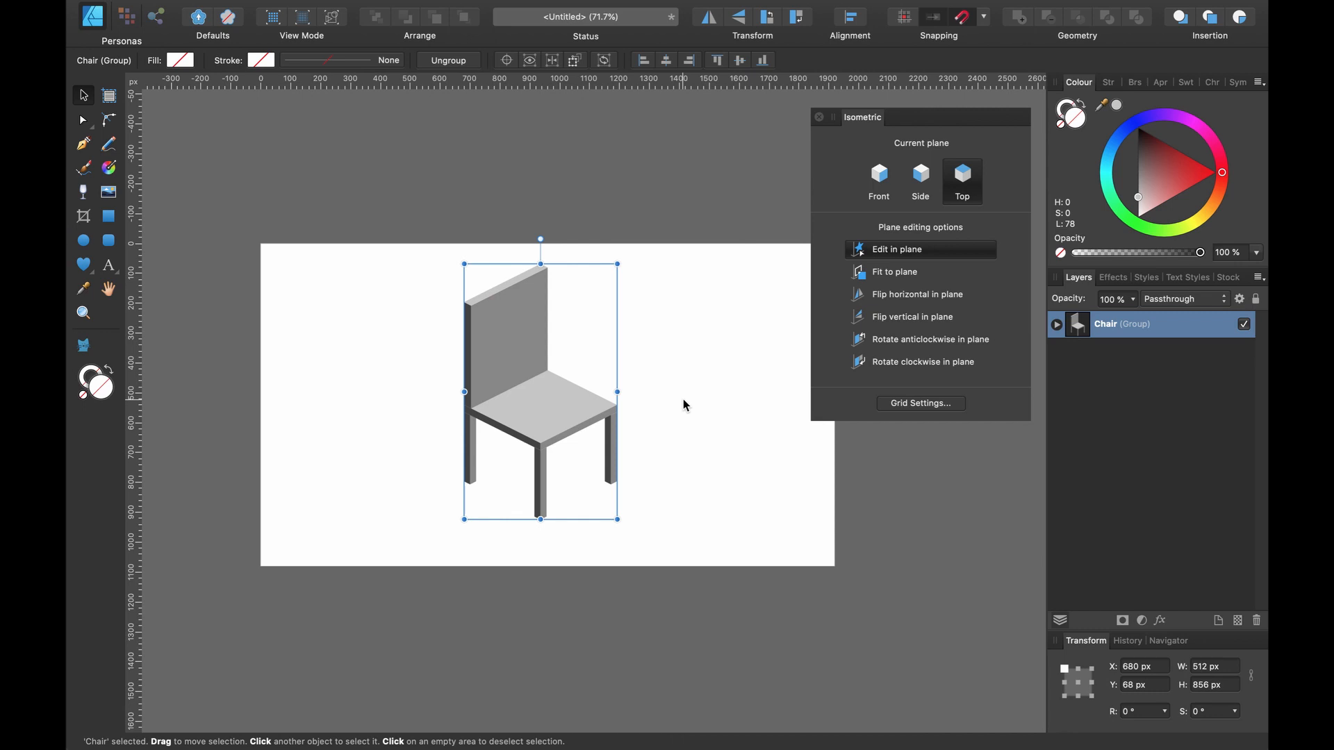
pyautogui.click(683, 398)
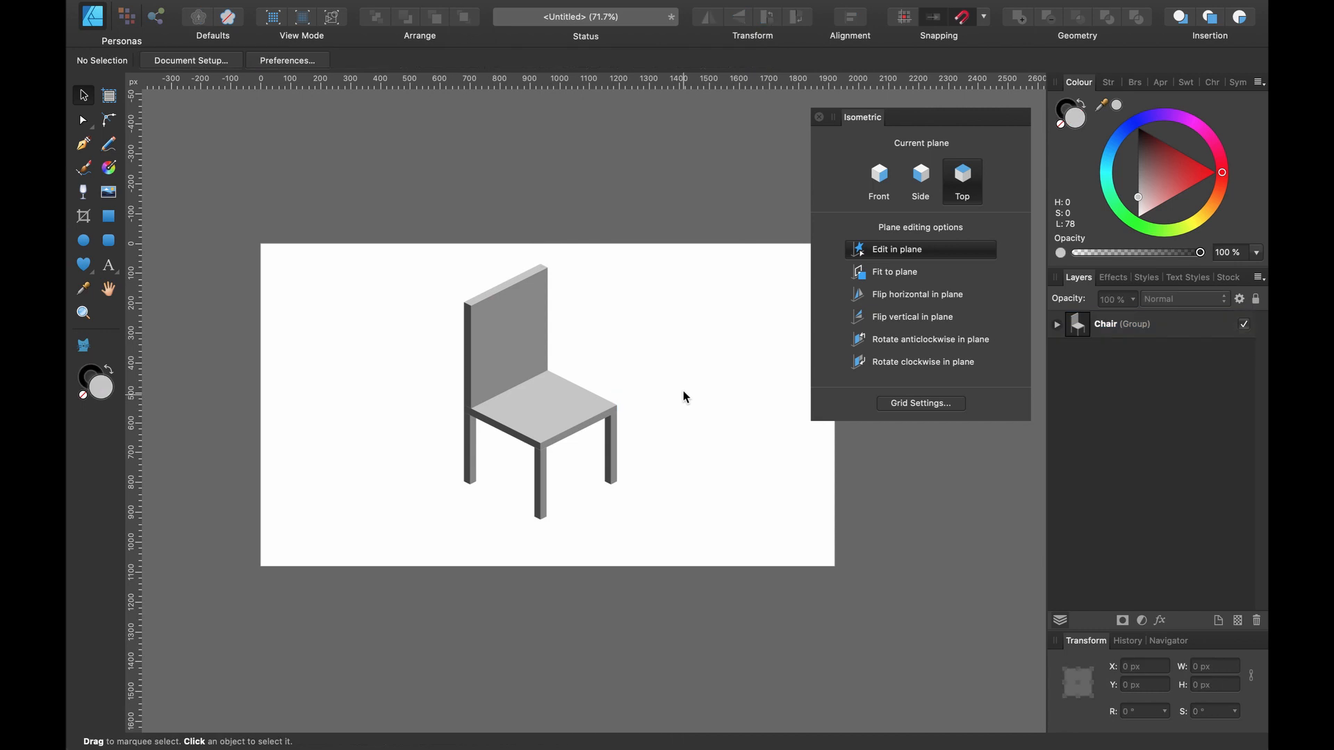
# Move the chair towards the page's left edge, to about X 184 px, Y 84 px.
pyautogui.scroll(-2, 682, 391)
pyautogui.hscroll(1, 682, 391)
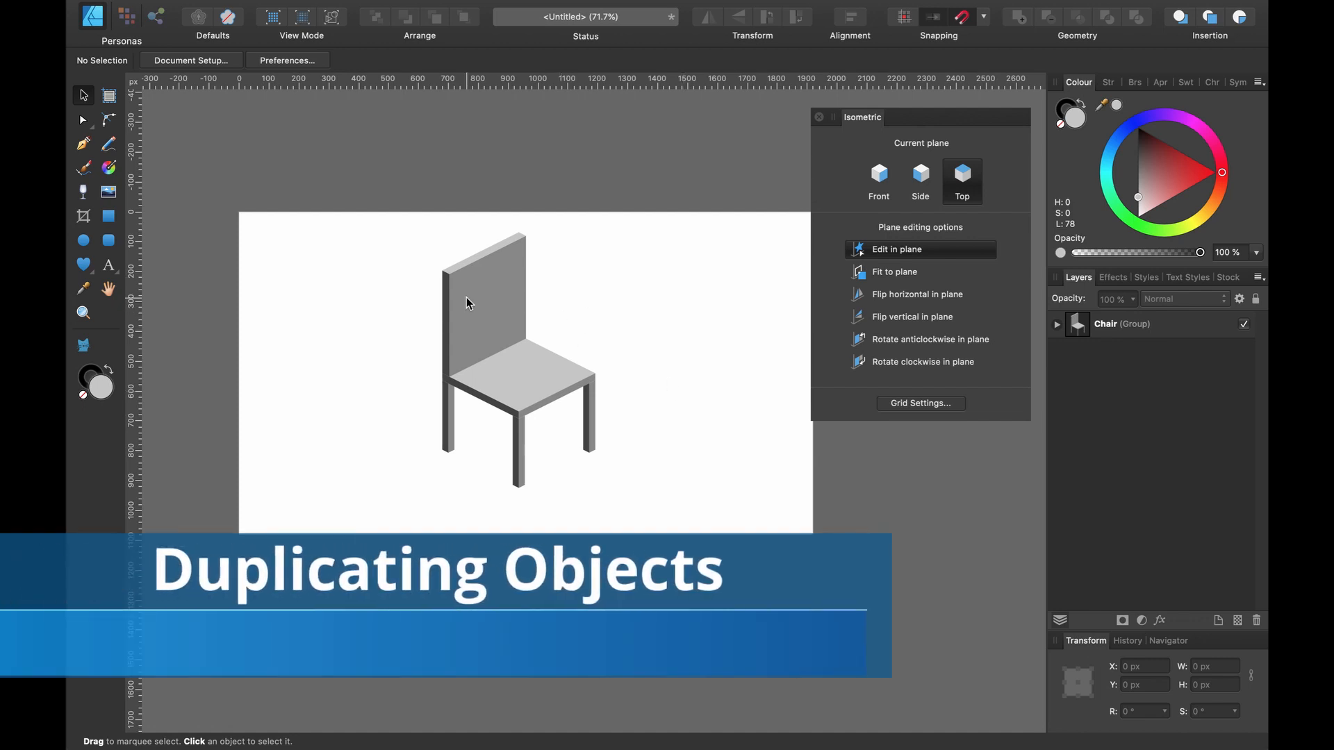
pyautogui.scroll(-3, 783, 210)
pyautogui.hscroll(2, 783, 211)
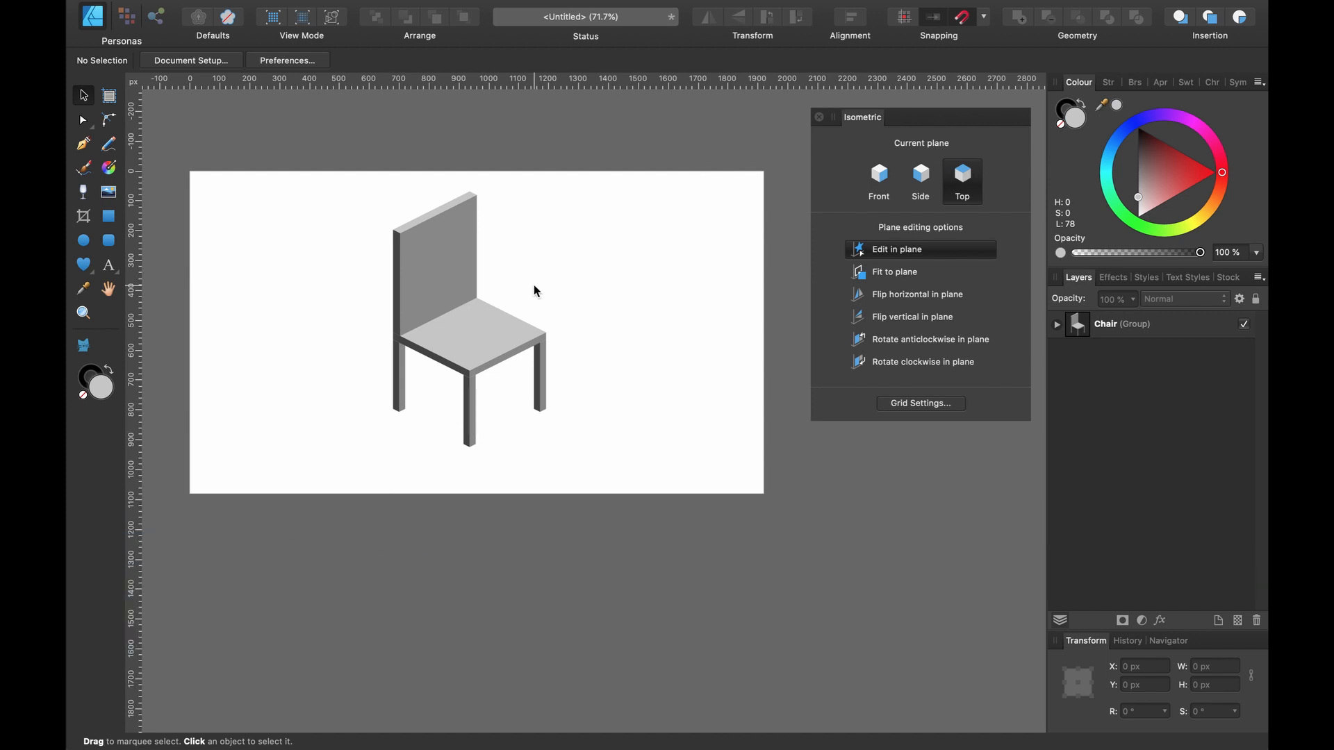
pyautogui.moveTo(485, 321); pyautogui.dragTo(342, 325)
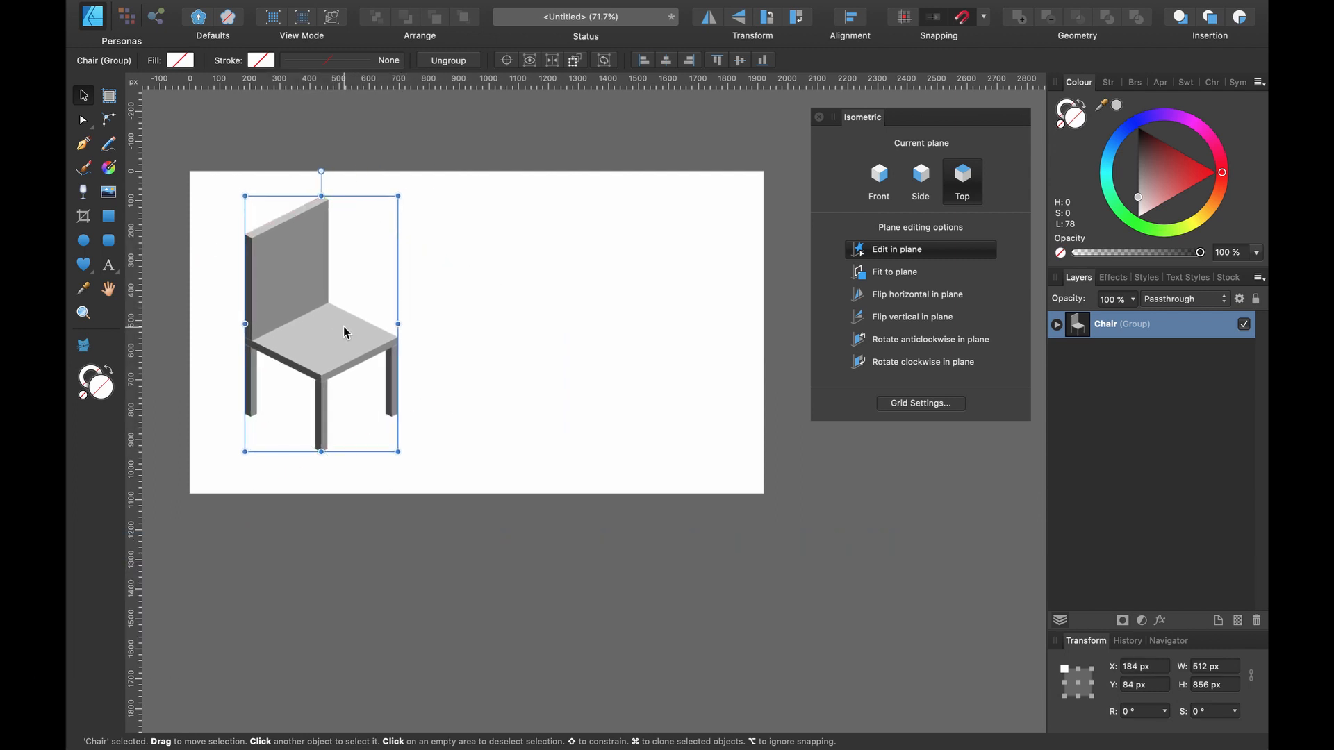
# Paste a copy of the chair, place it beside the original at about X 856 px, Y 124 px, and delete the copy.
pyautogui.press('super+c')
pyautogui.press('super+v')
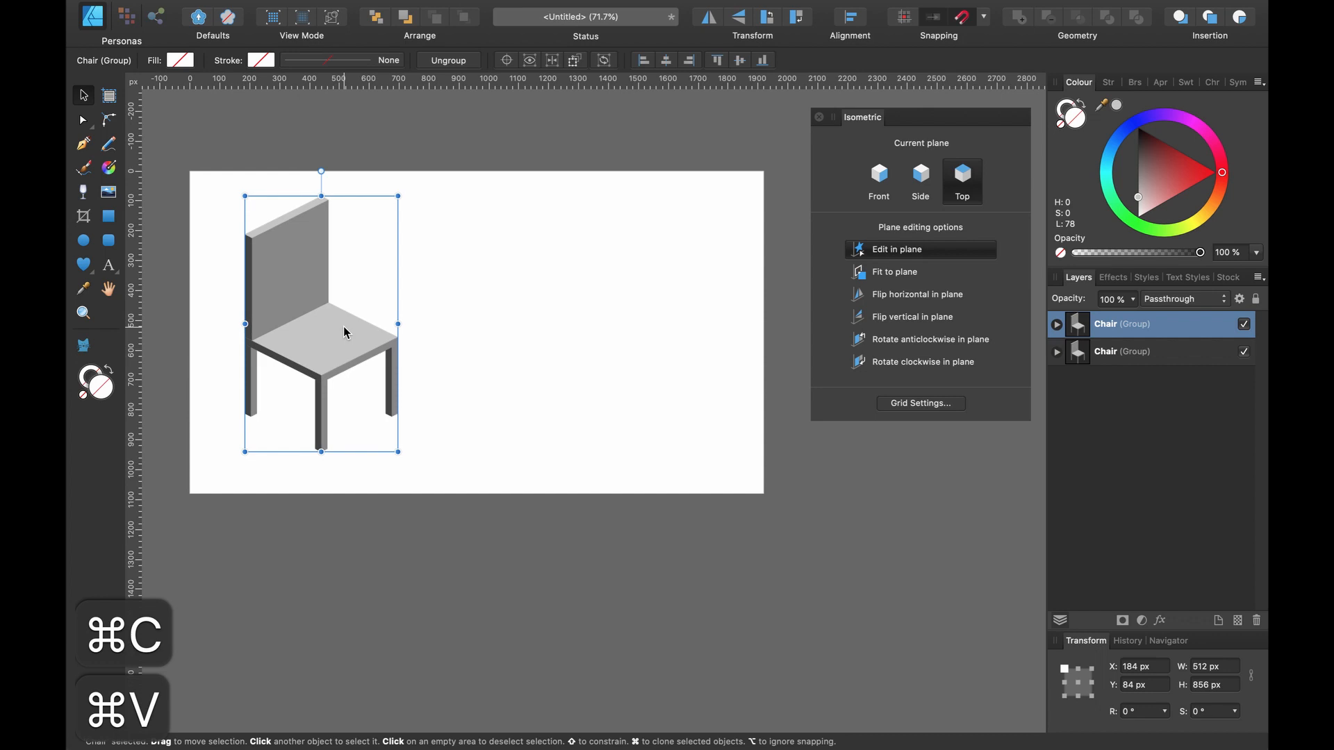
pyautogui.moveTo(346, 333); pyautogui.dragTo(547, 344)
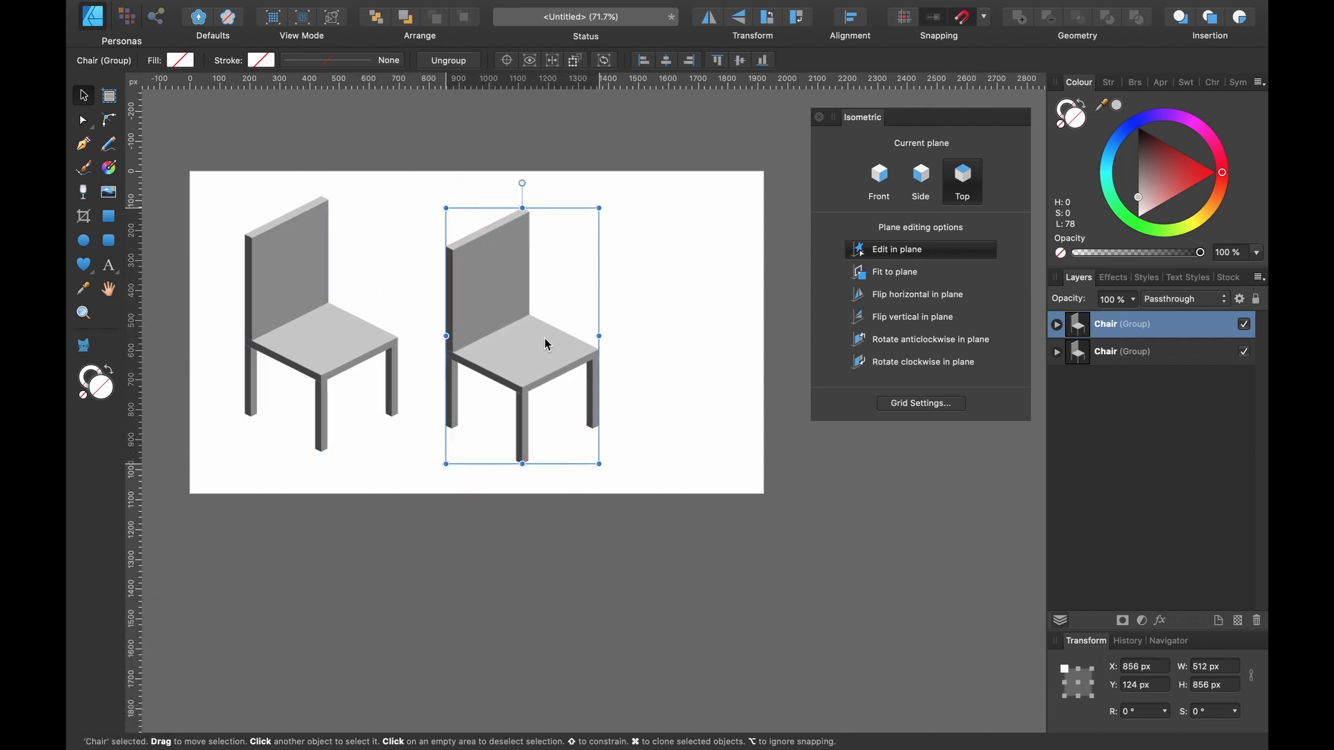
pyautogui.press('BackSpace')
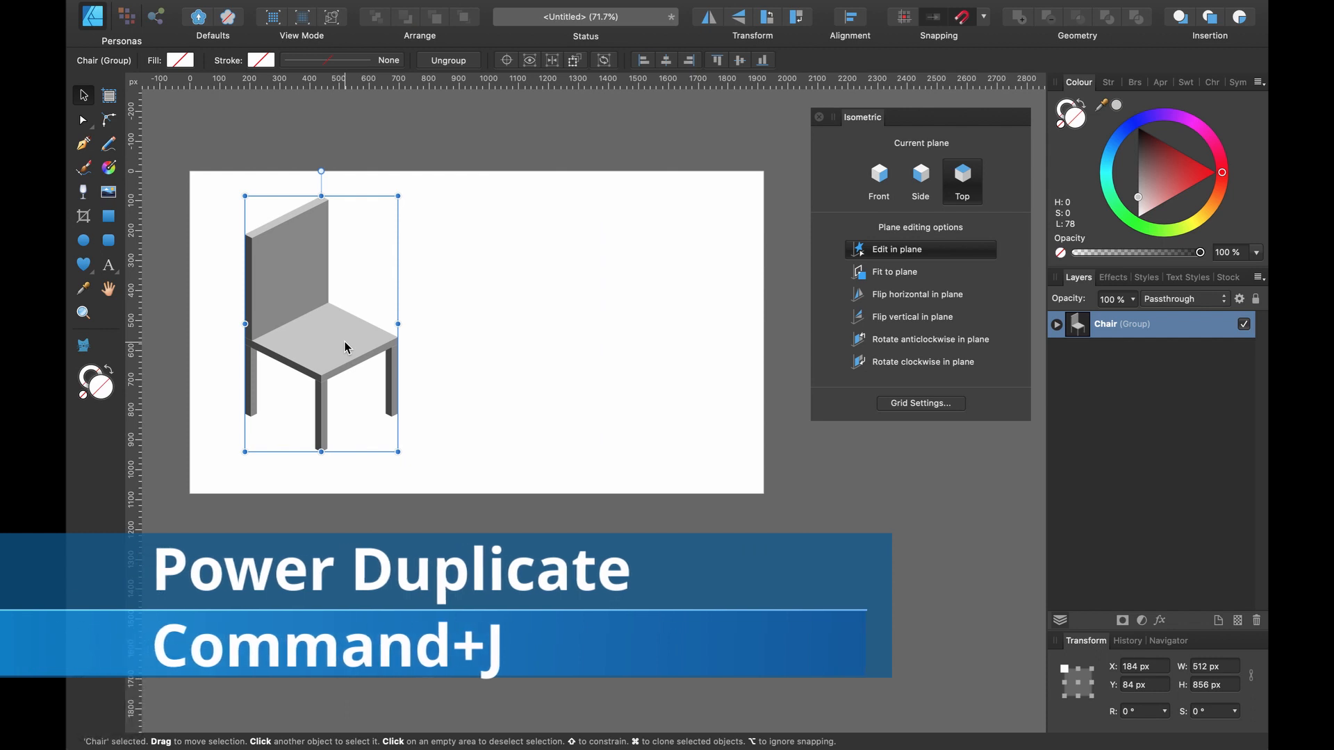
# Duplicate the chair, move the duplicate to about X 768 px, Y 96 px, and repeat the duplication with the same offset four times.
pyautogui.press('super+j')
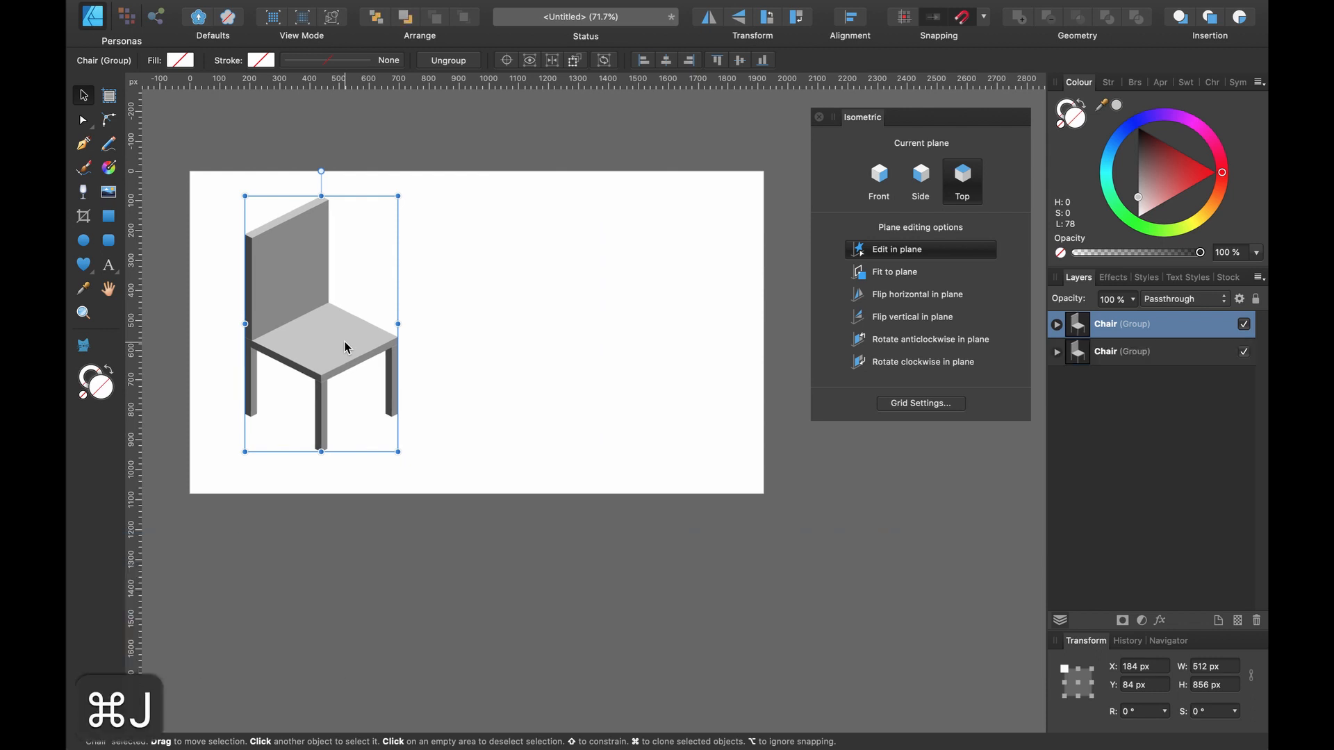
pyautogui.moveTo(346, 348); pyautogui.dragTo(521, 351)
pyautogui.press('super+j')
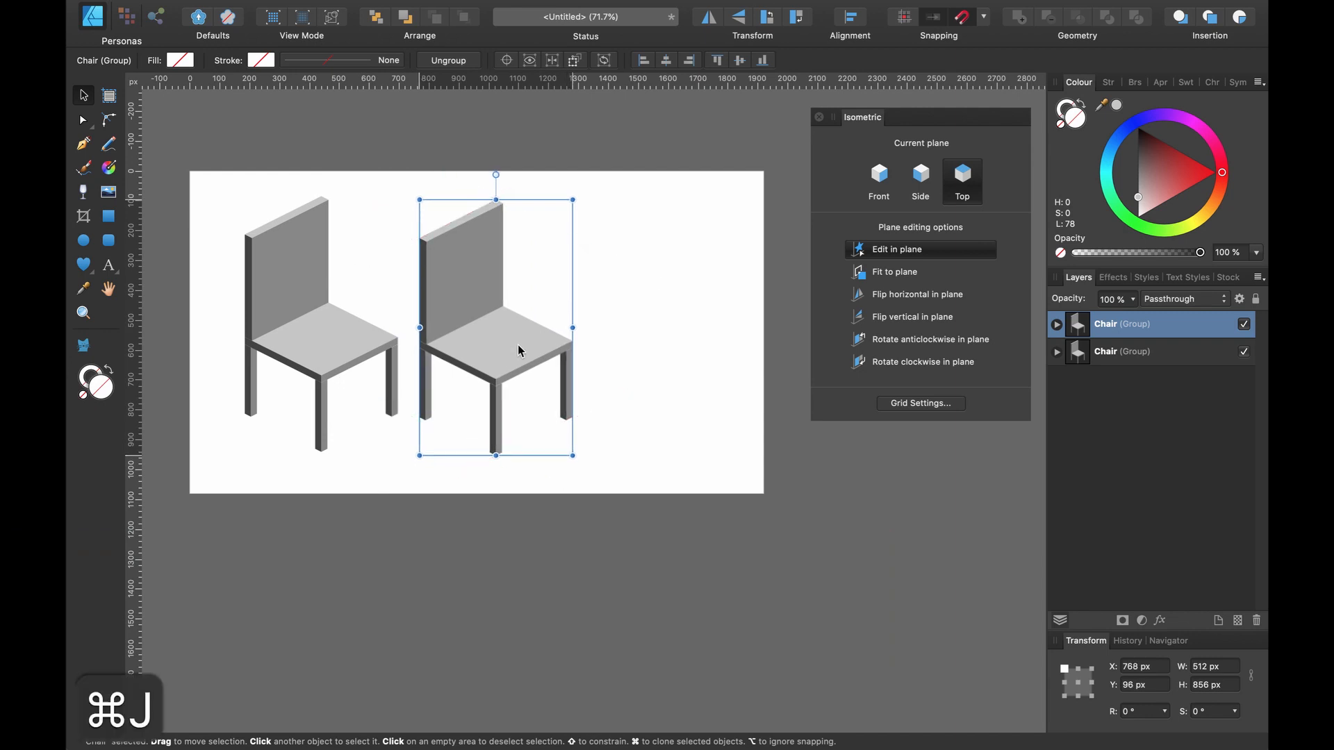
pyautogui.press('super+j')
pyautogui.press('super+j')
pyautogui.press('super+j')
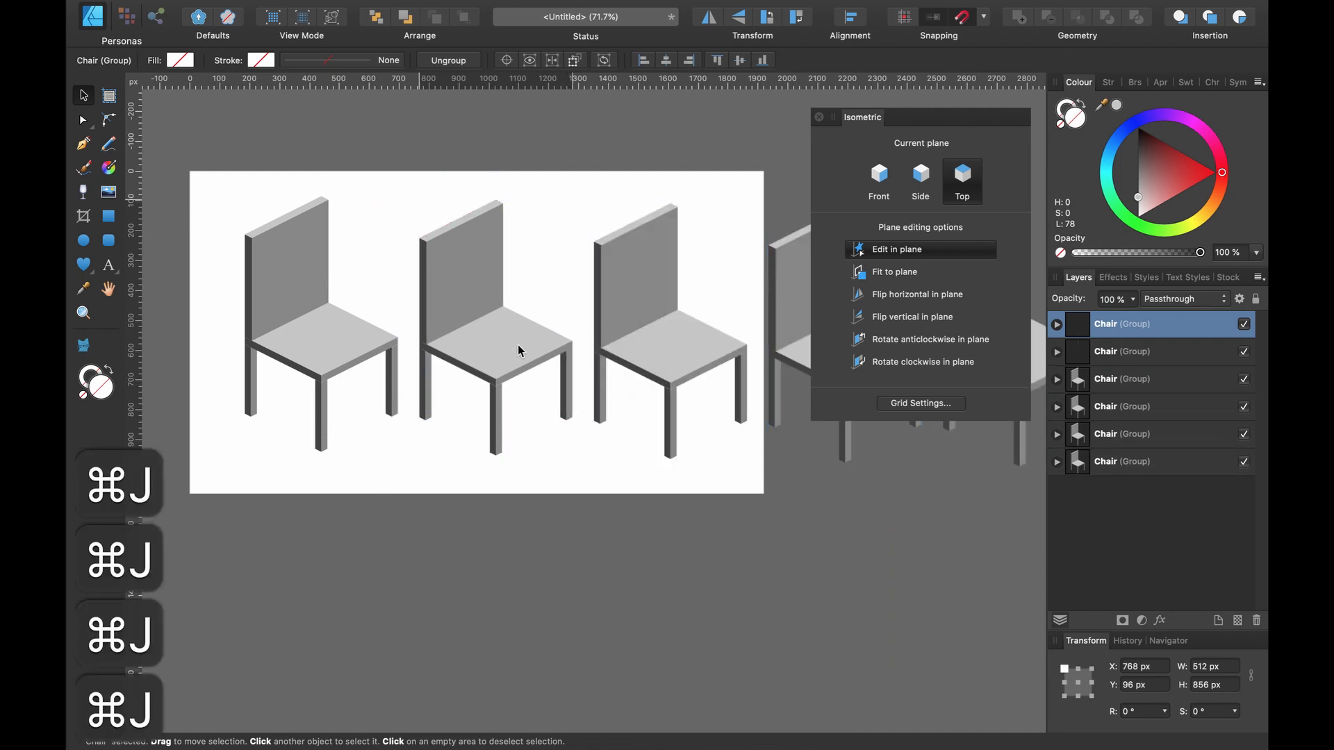
# Undo the four repeated duplicates and the first duplicate's move, and delete the remaining duplicate chair.
pyautogui.hscroll(10, 521, 350)
pyautogui.press('super+z')
pyautogui.press('super+z')
pyautogui.press('super+z')
pyautogui.press('super+z')
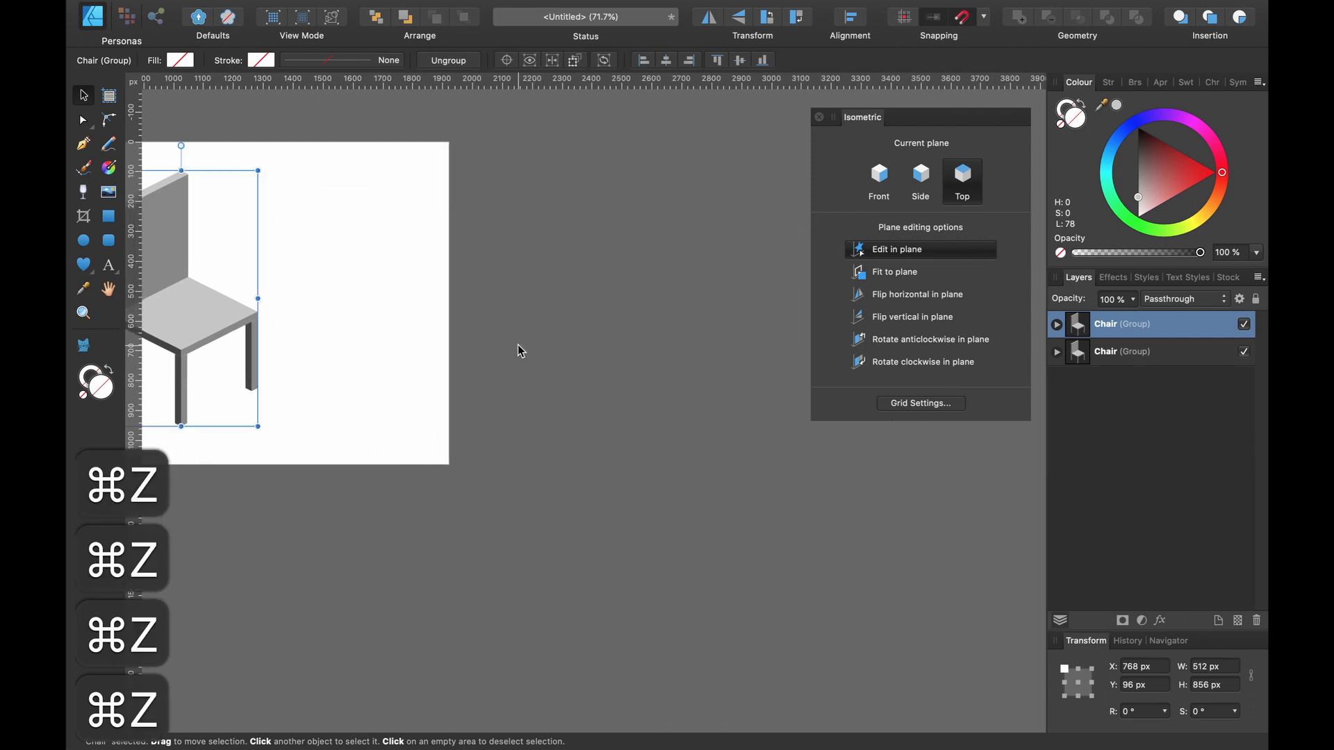
pyautogui.hscroll(-10, 521, 351)
pyautogui.press('super+z')
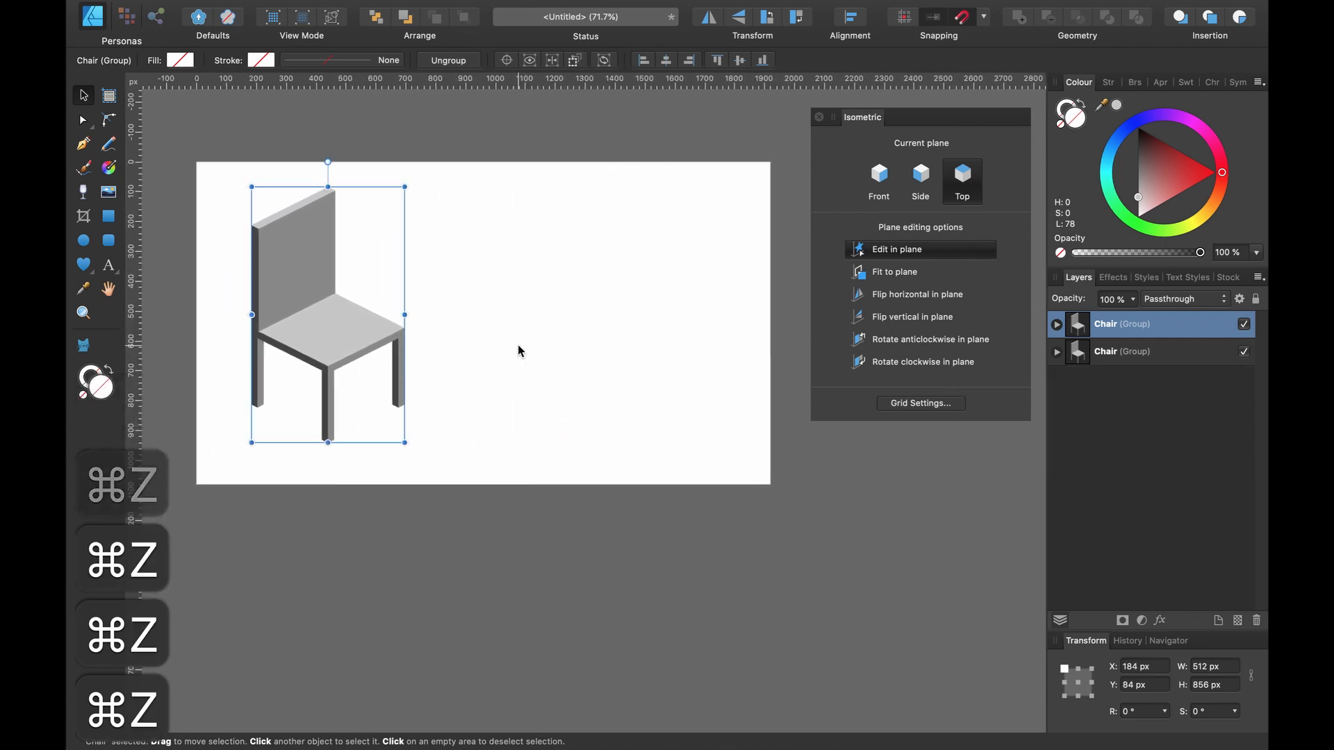
pyautogui.press('BackSpace')
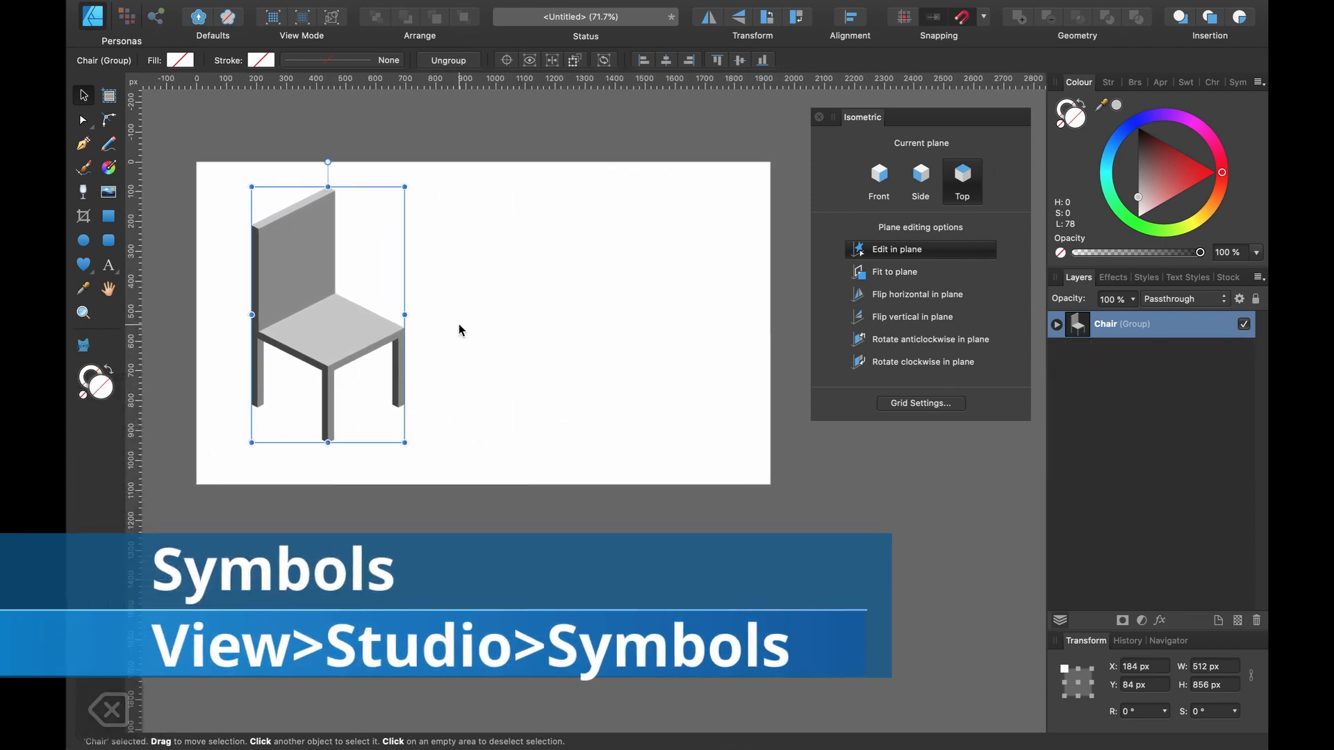
# Create a symbol from the chair group and place a second instance of it at about X 1136 px, Y 80 px.
pyautogui.moveTo(345, 340); pyautogui.dragTo(351, 342)
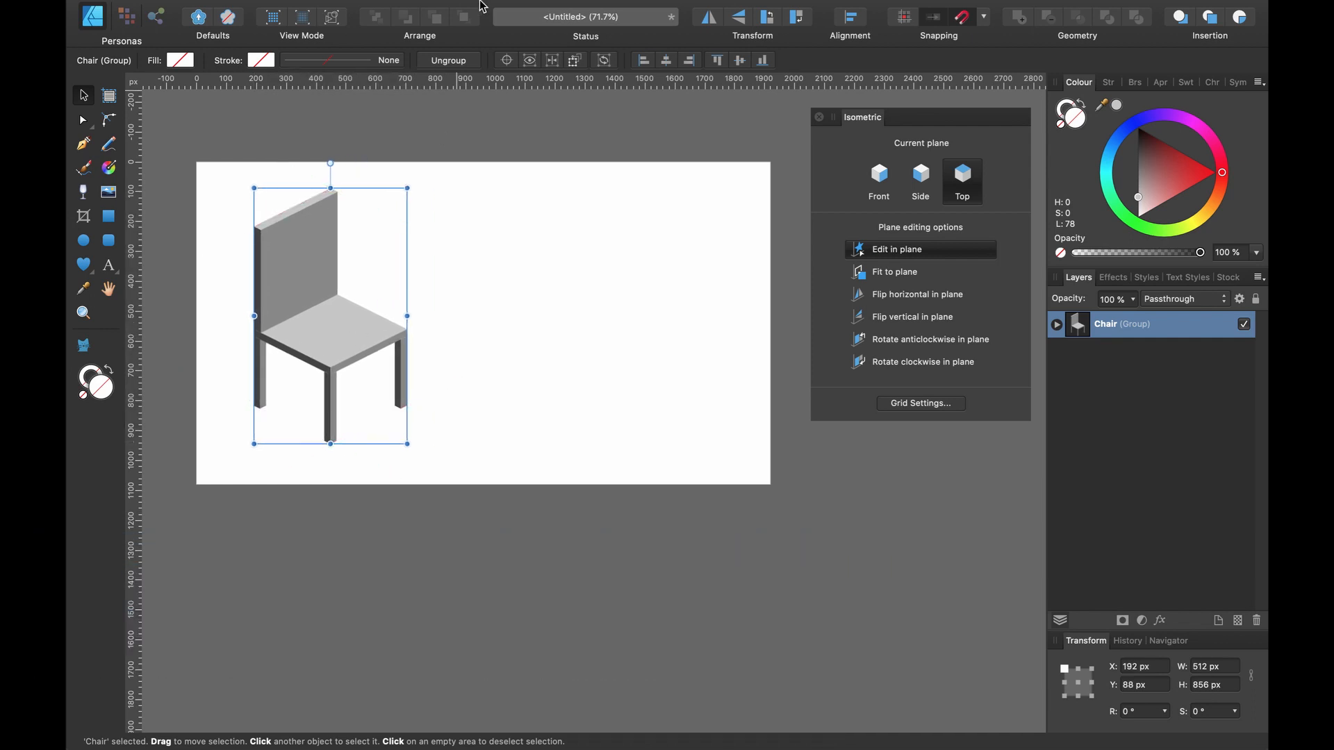
pyautogui.moveTo(478, 6)
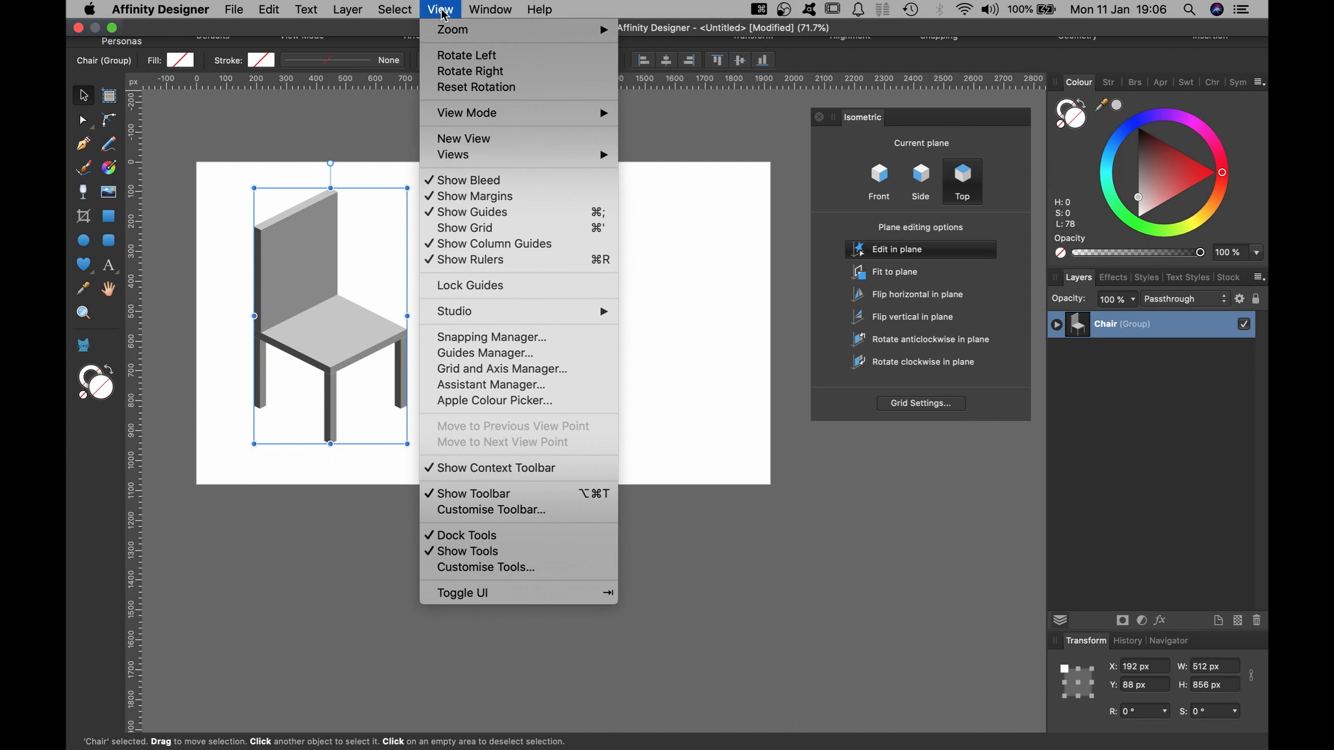
pyautogui.moveTo(504, 310)
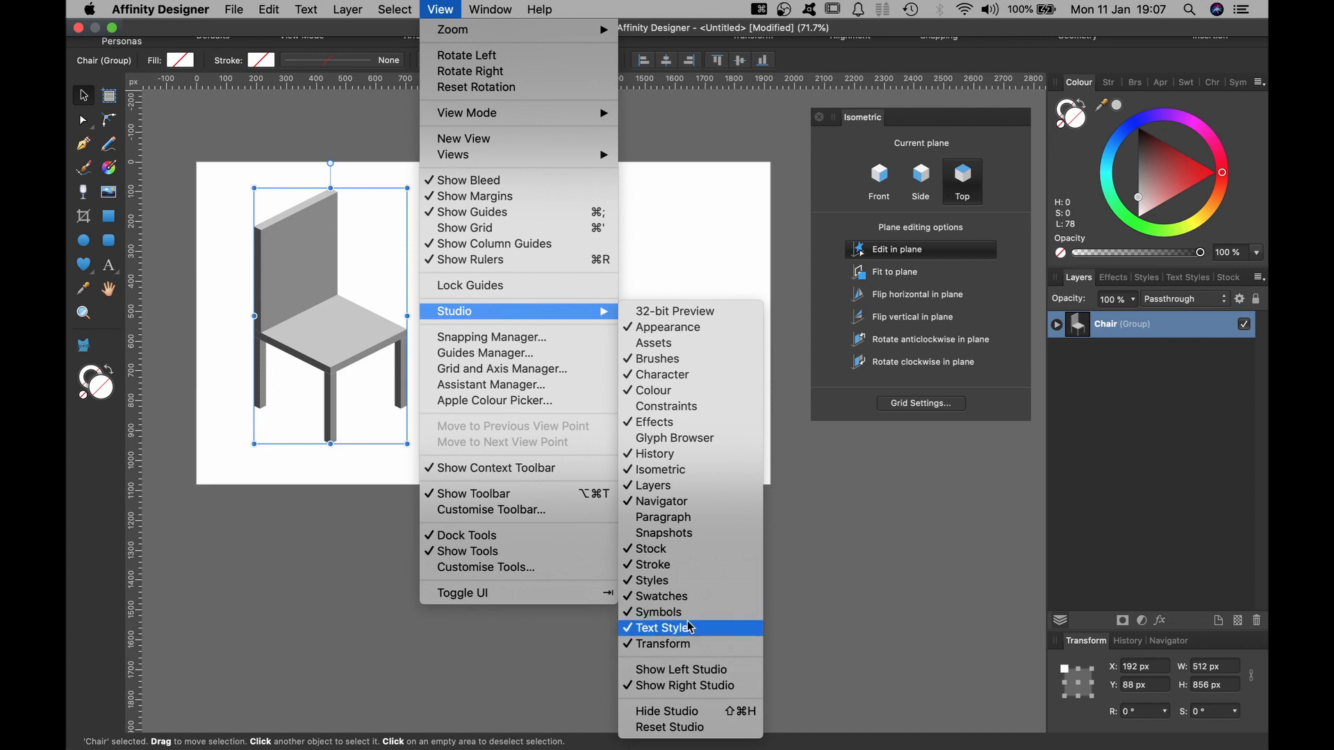
pyautogui.click(787, 139)
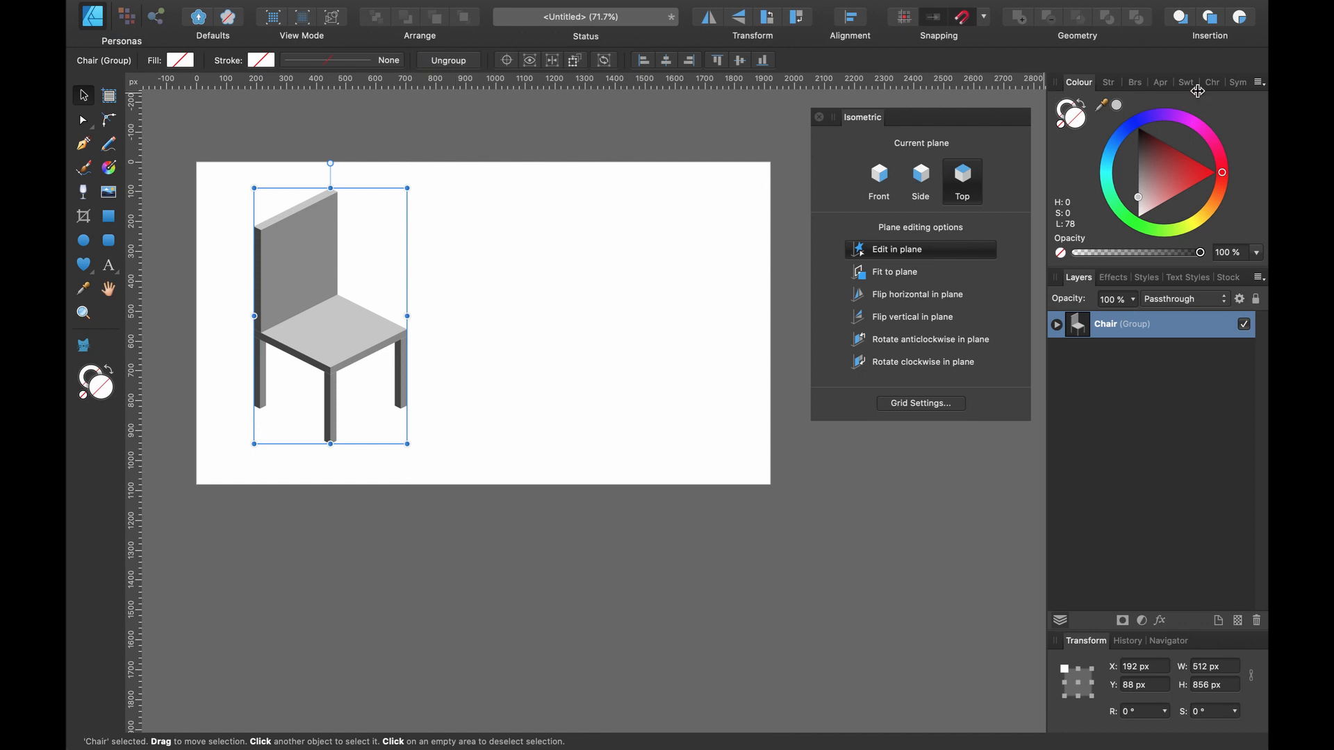
pyautogui.click(1237, 84)
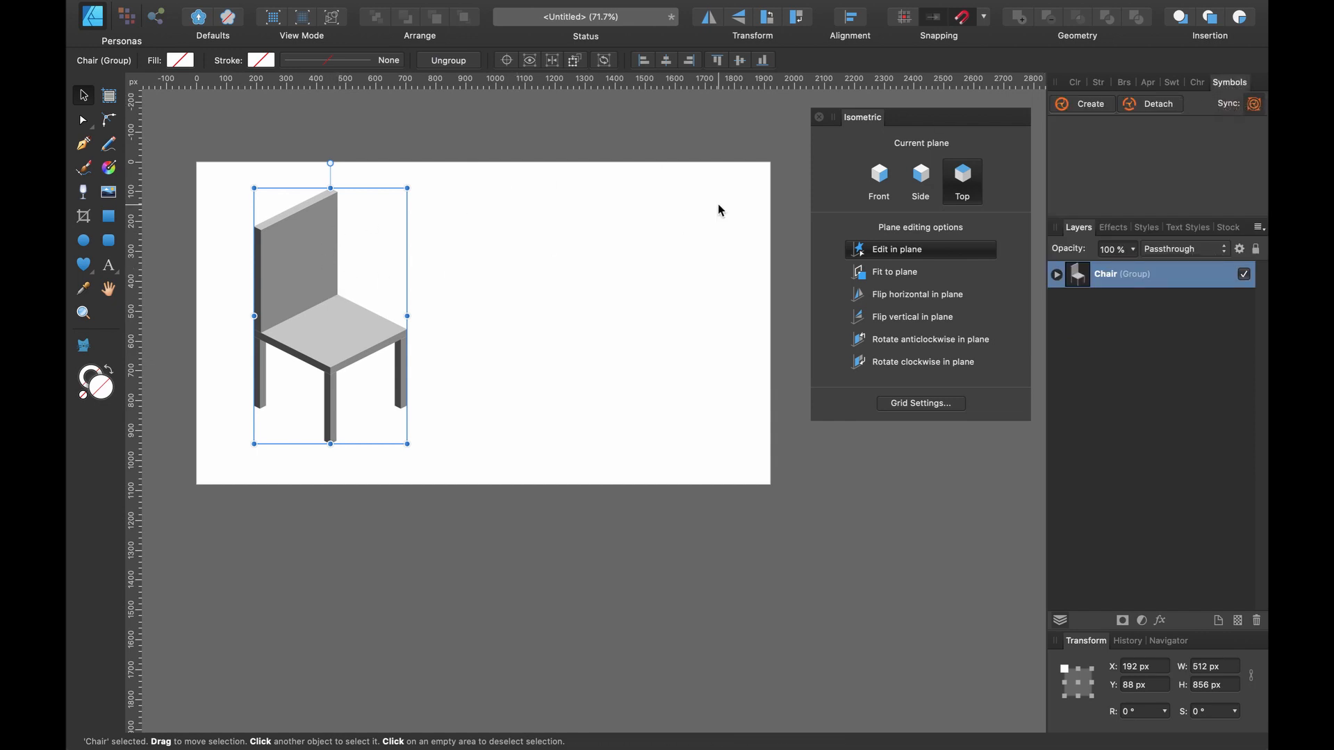
pyautogui.click(1093, 113)
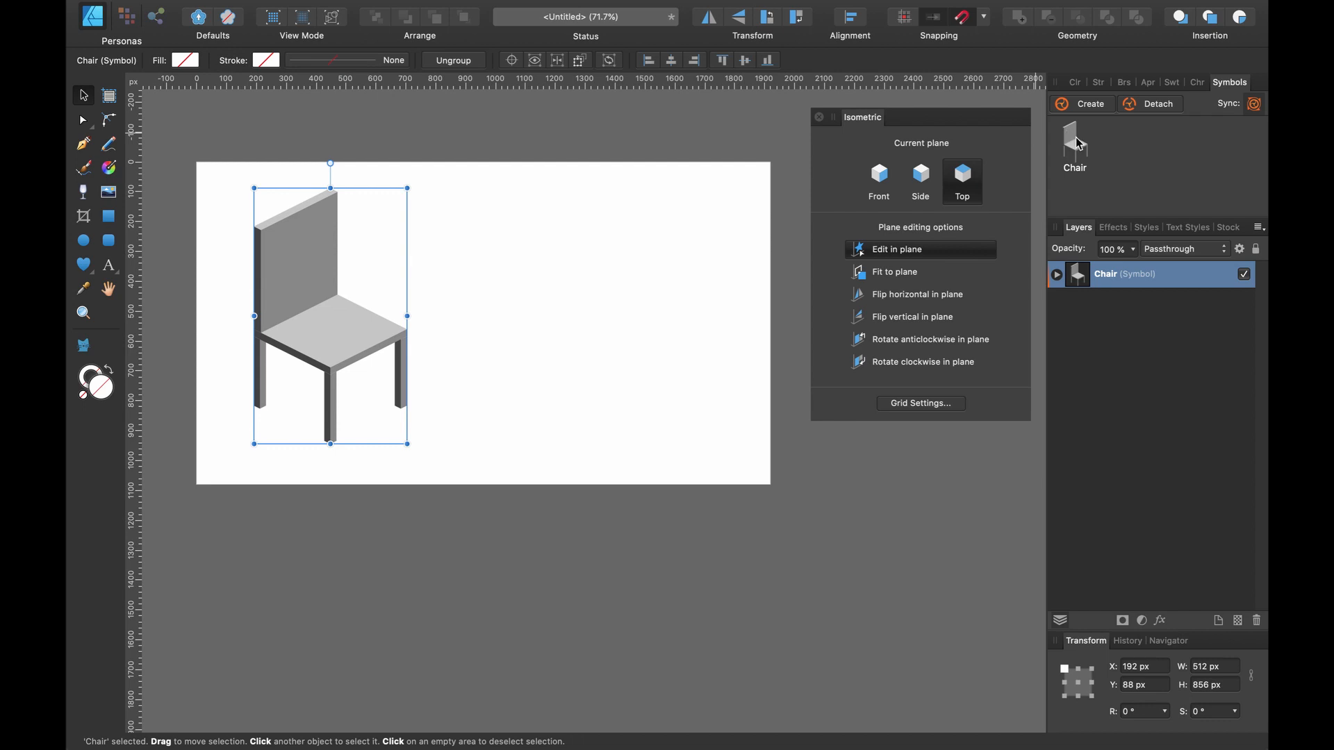
pyautogui.moveTo(1079, 143); pyautogui.dragTo(618, 319)
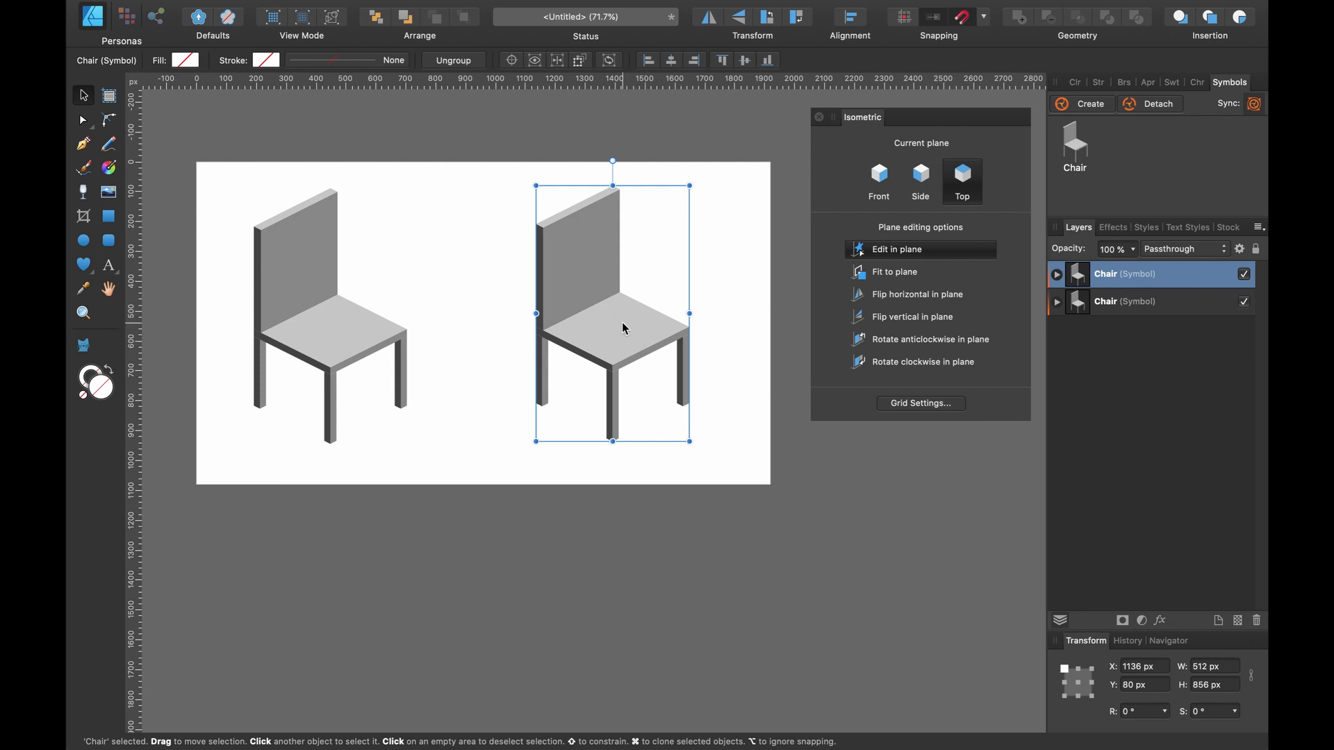
# Fill the seat's top rectangle in the first chair symbol with red, H 0, S 100, L 66.
pyautogui.click(353, 335)
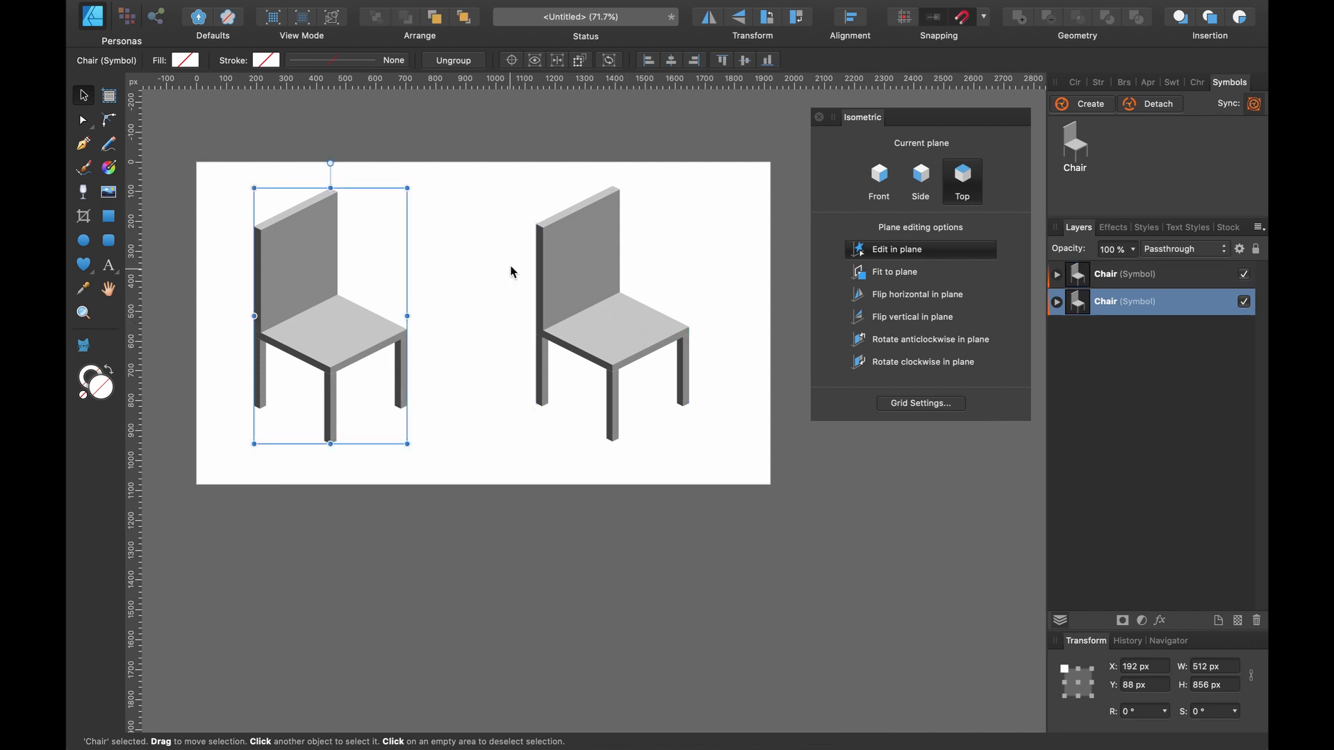
pyautogui.doubleClick(339, 345)
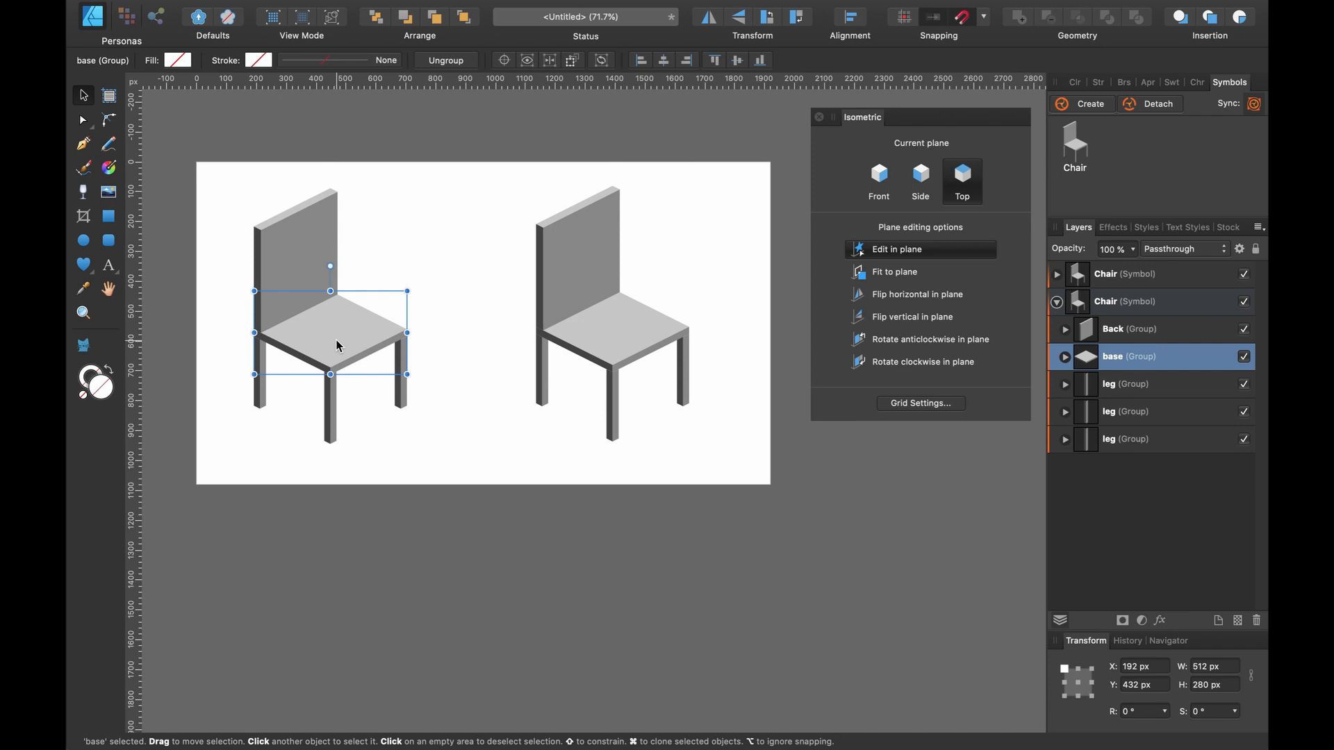
pyautogui.click(1065, 357)
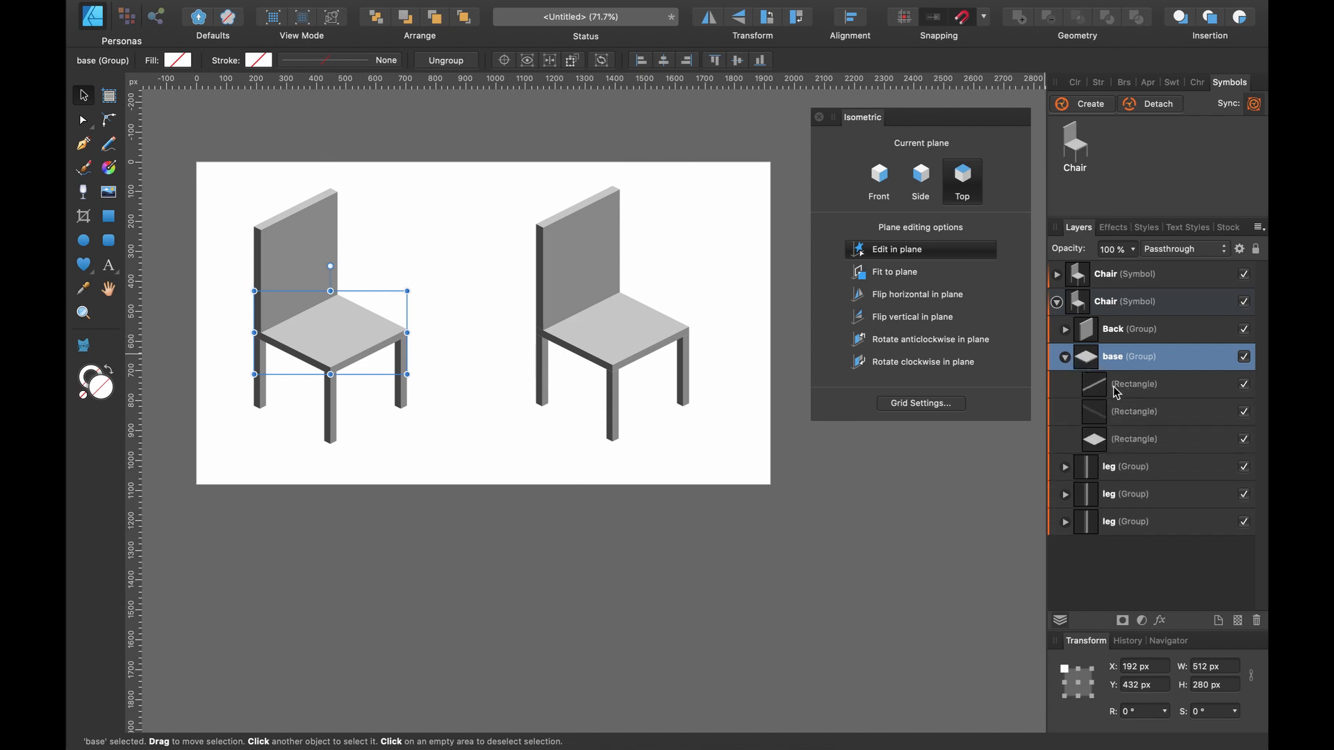
pyautogui.click(1126, 444)
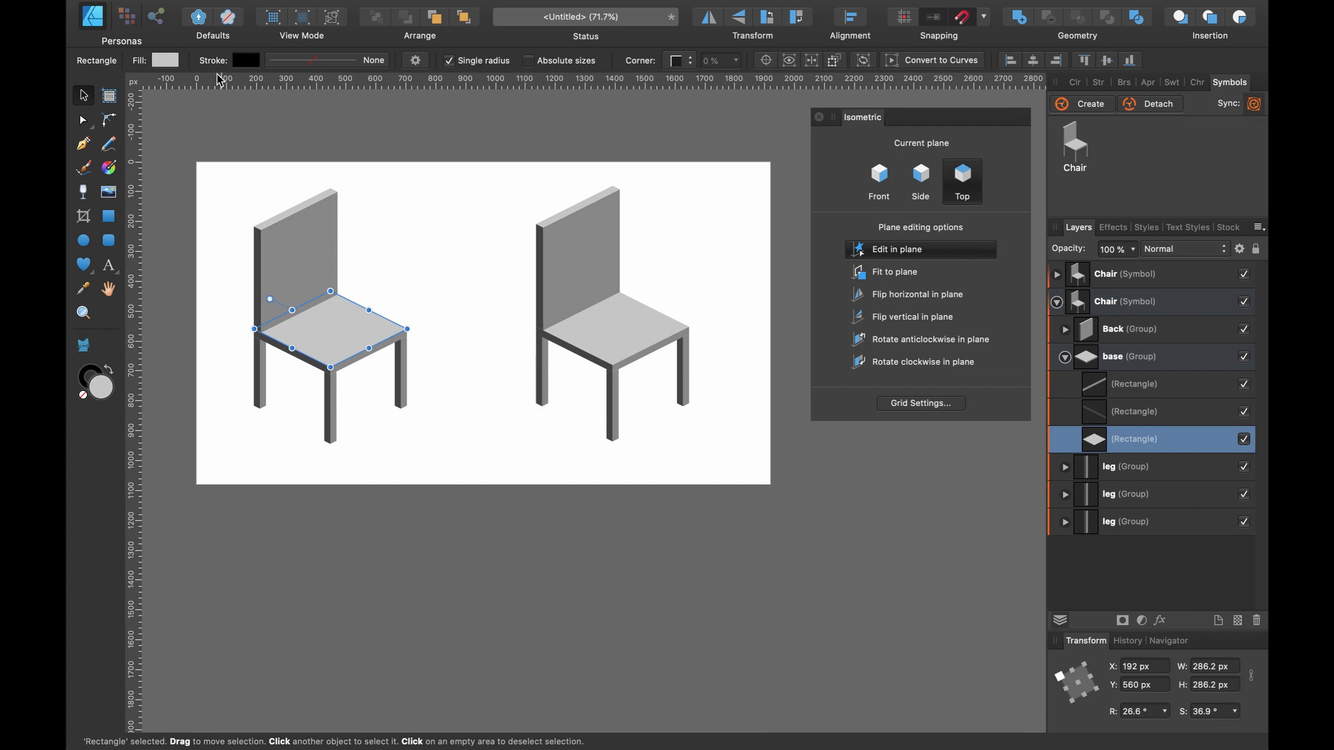
pyautogui.click(175, 65)
pyautogui.moveTo(261, 161); pyautogui.dragTo(300, 208)
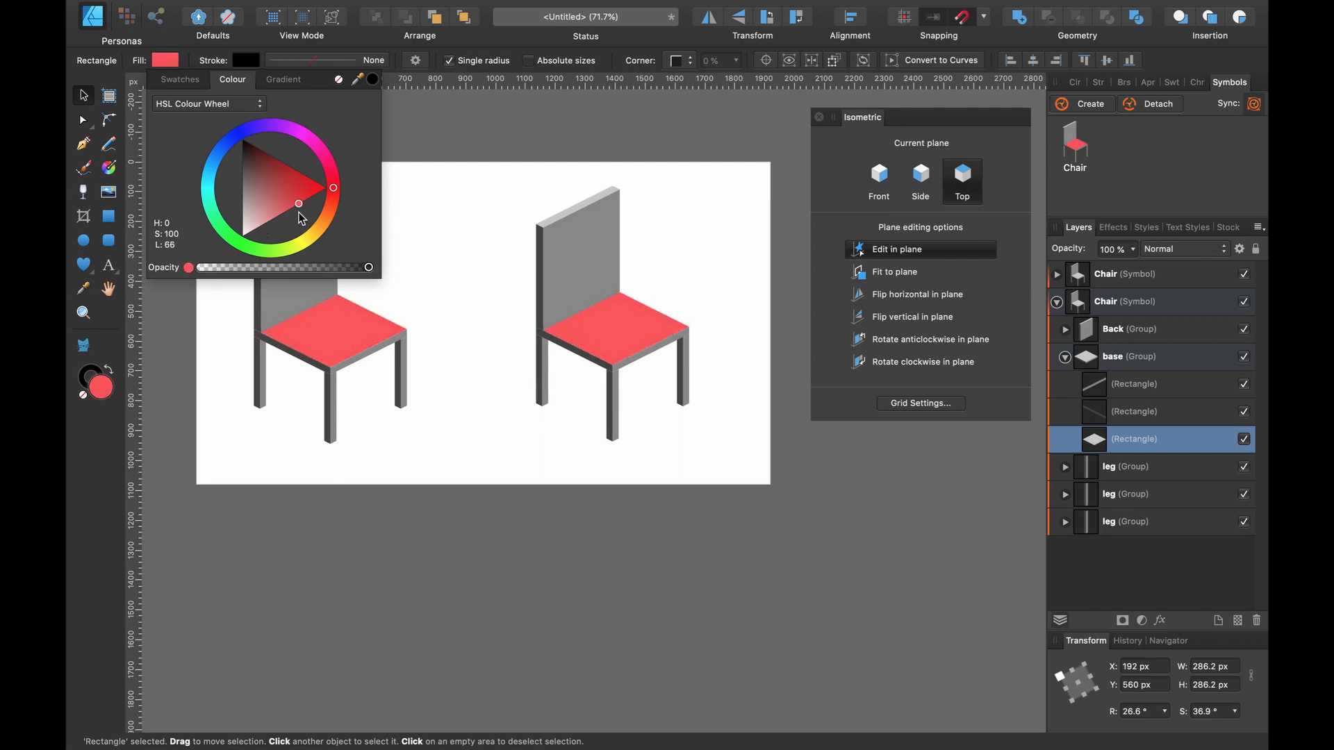
pyautogui.click(401, 129)
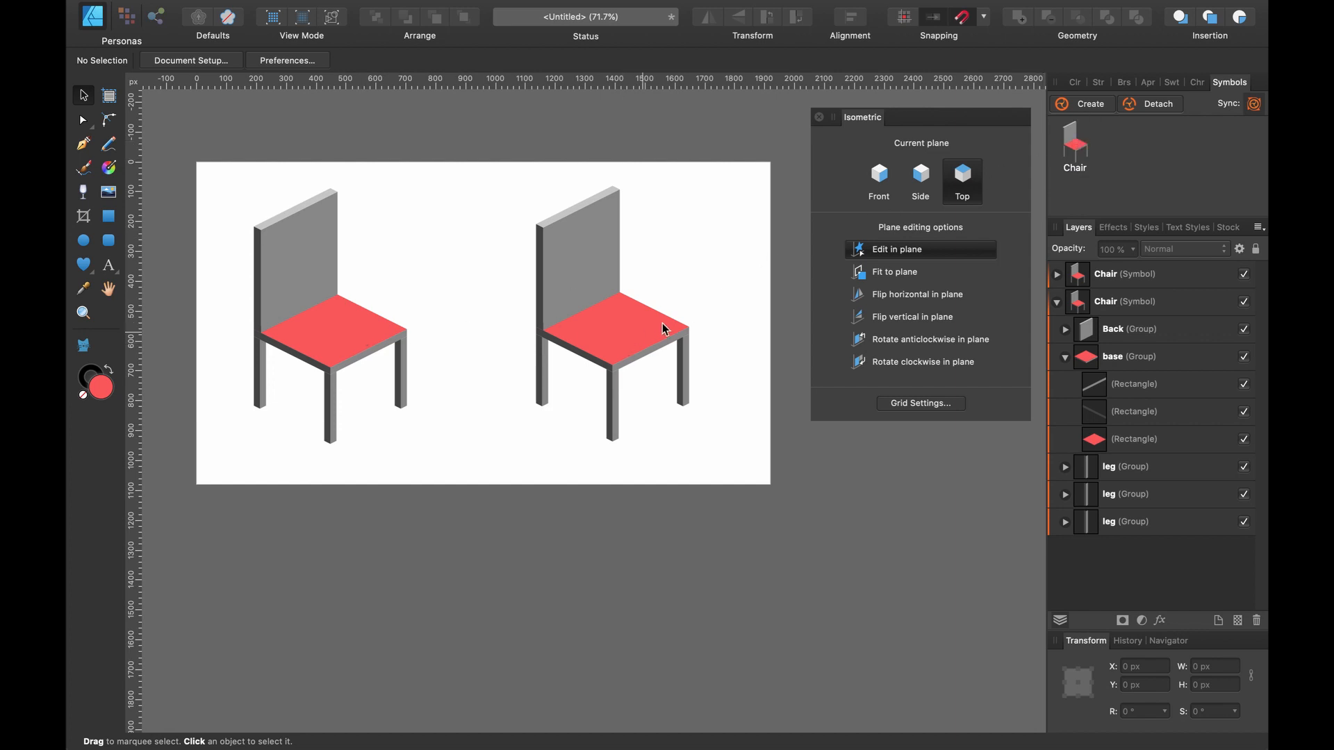
# Move the second chair to about X 776 px, Y 84 px and place a third symbol instance at about X 1340 px, Y 122 px.
pyautogui.moveTo(610, 351); pyautogui.dragTo(504, 351)
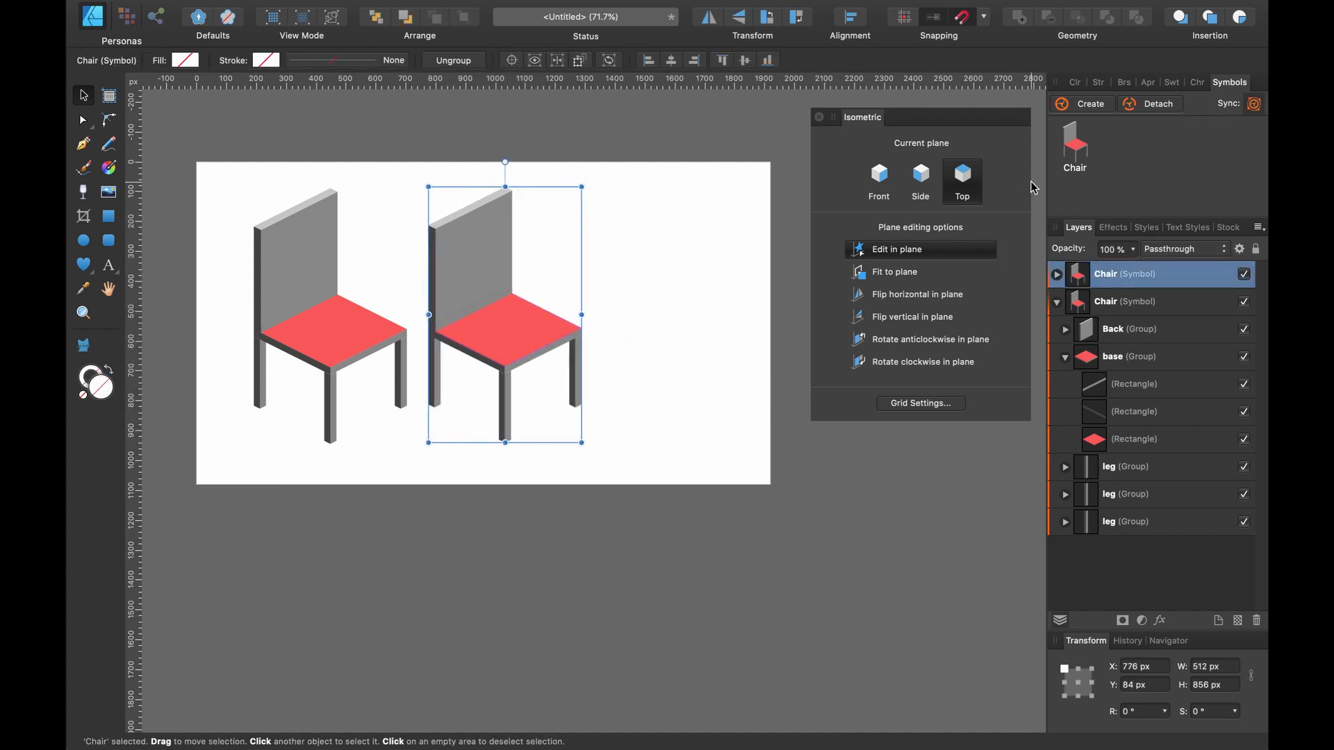
pyautogui.moveTo(1075, 146); pyautogui.dragTo(674, 324)
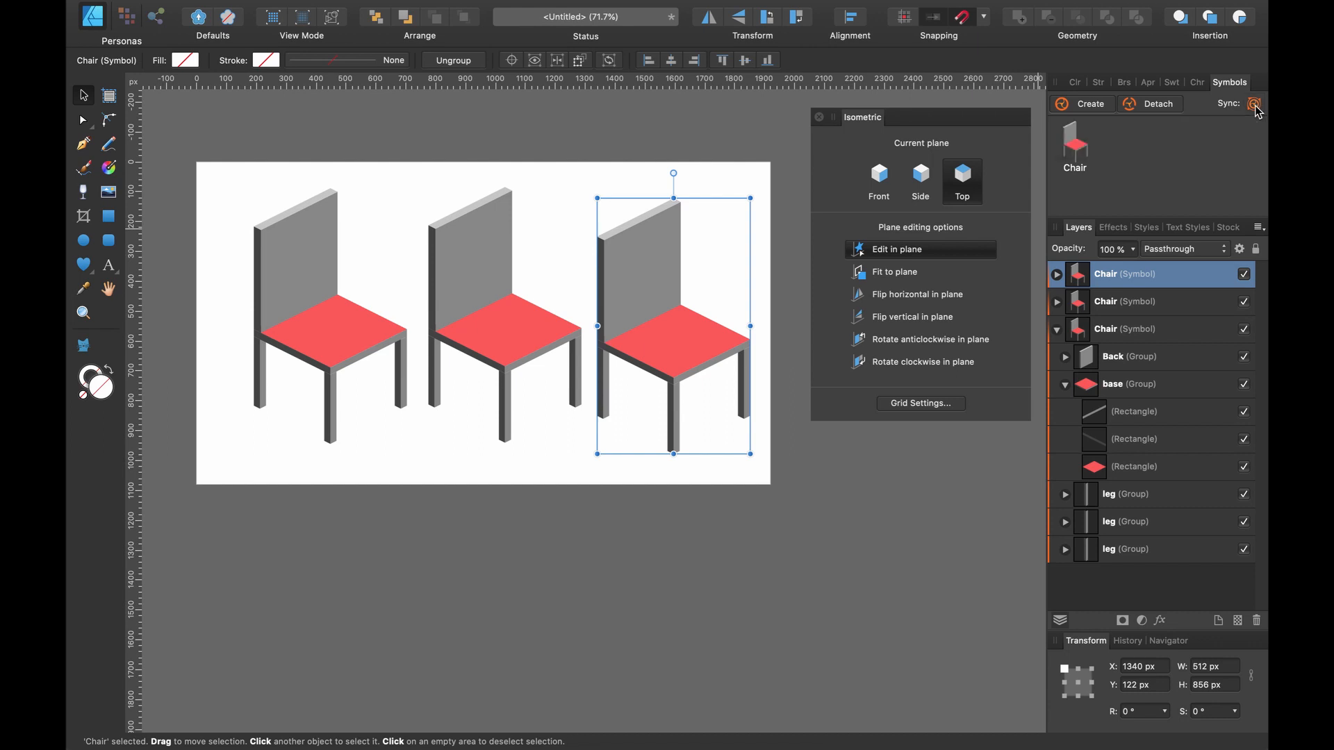
# Fill the seat's top rectangle in the third chair symbol with yellow, H 45, S 100, L 66, and collapse the chair layers.
pyautogui.doubleClick(712, 342)
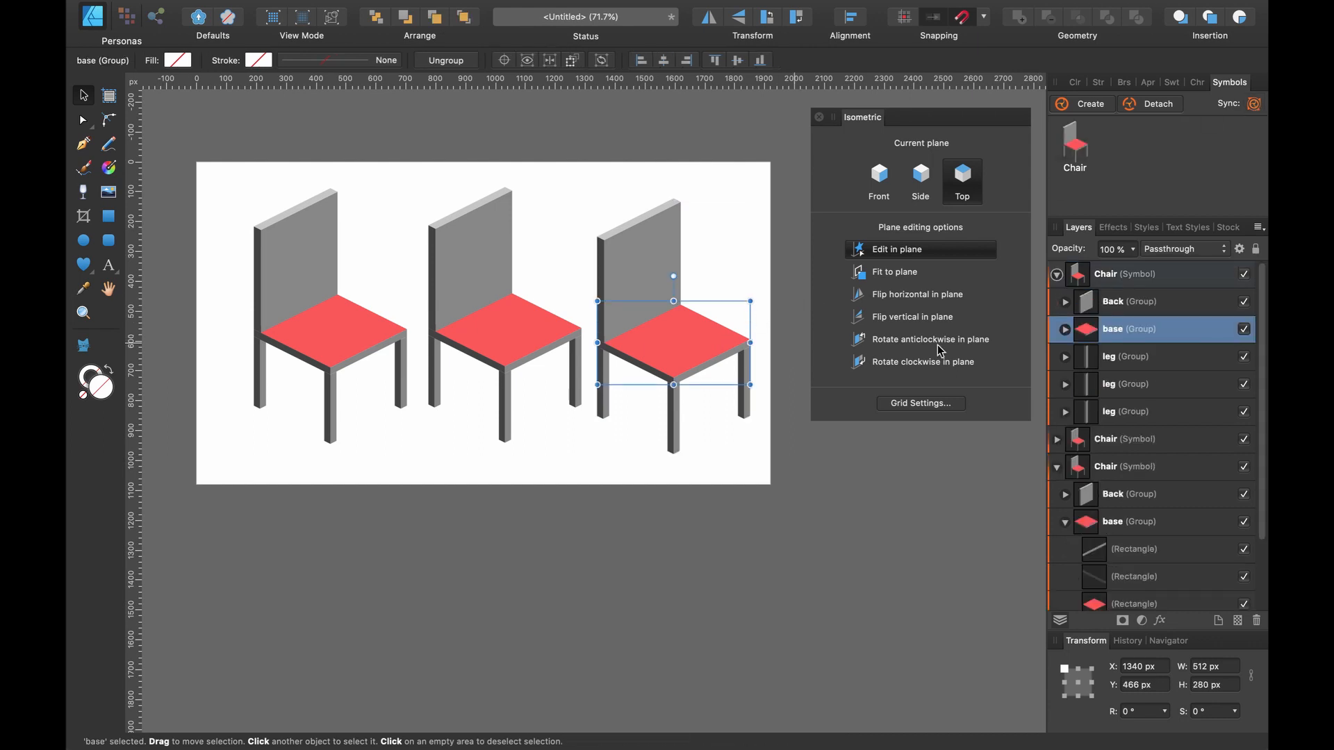
pyautogui.click(1064, 329)
pyautogui.click(1139, 409)
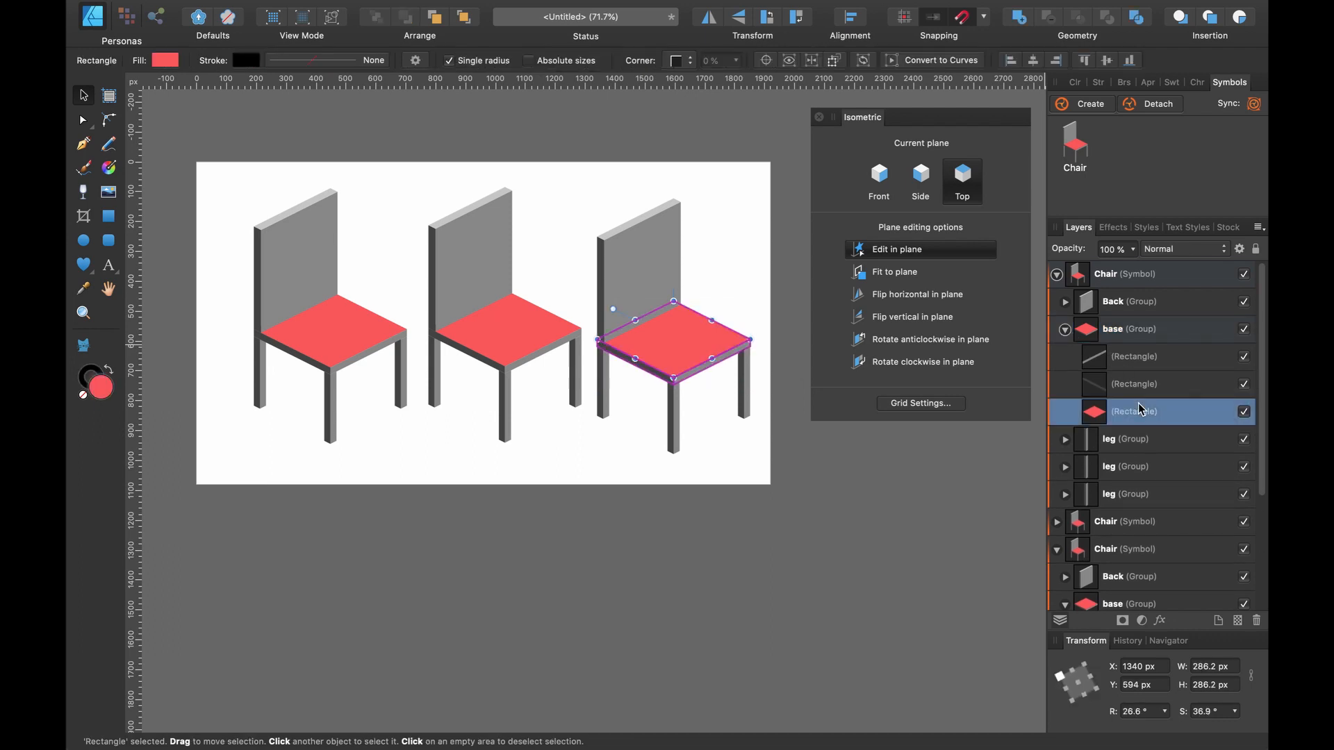
pyautogui.click(166, 61)
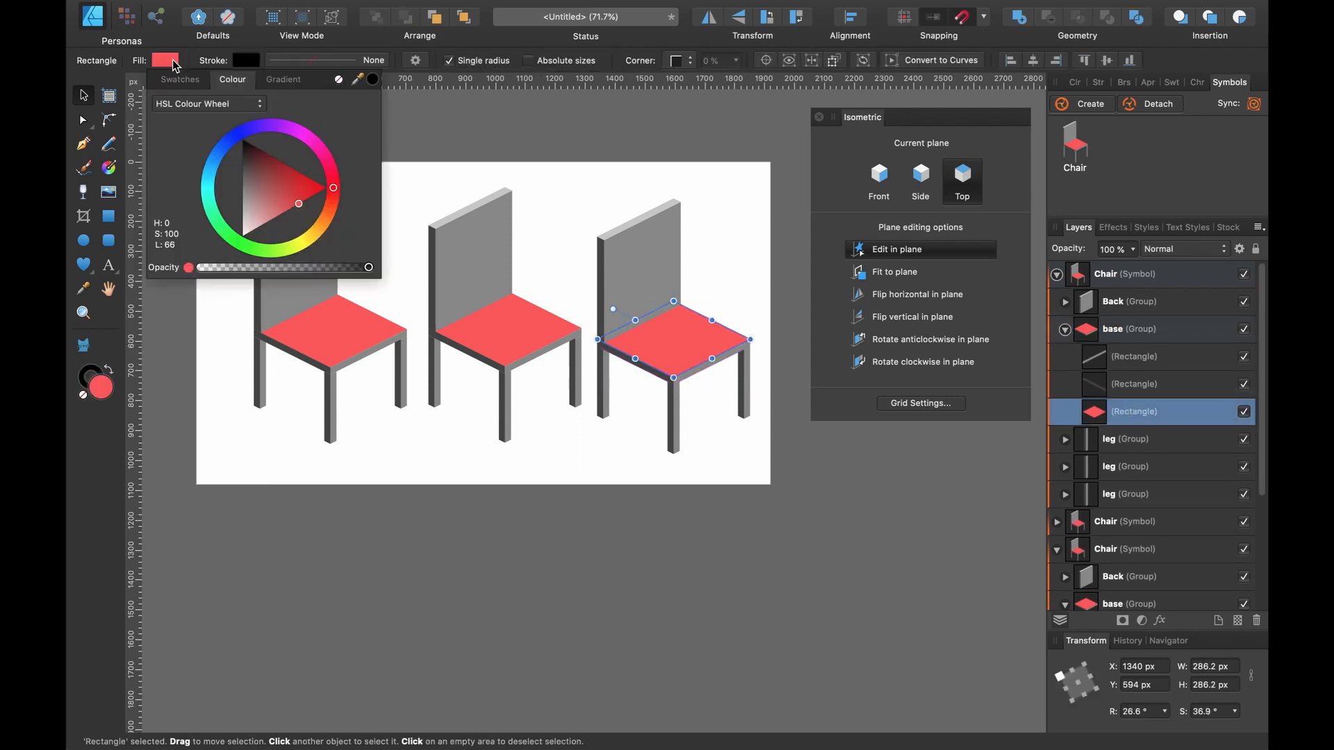
pyautogui.moveTo(321, 203); pyautogui.dragTo(327, 248)
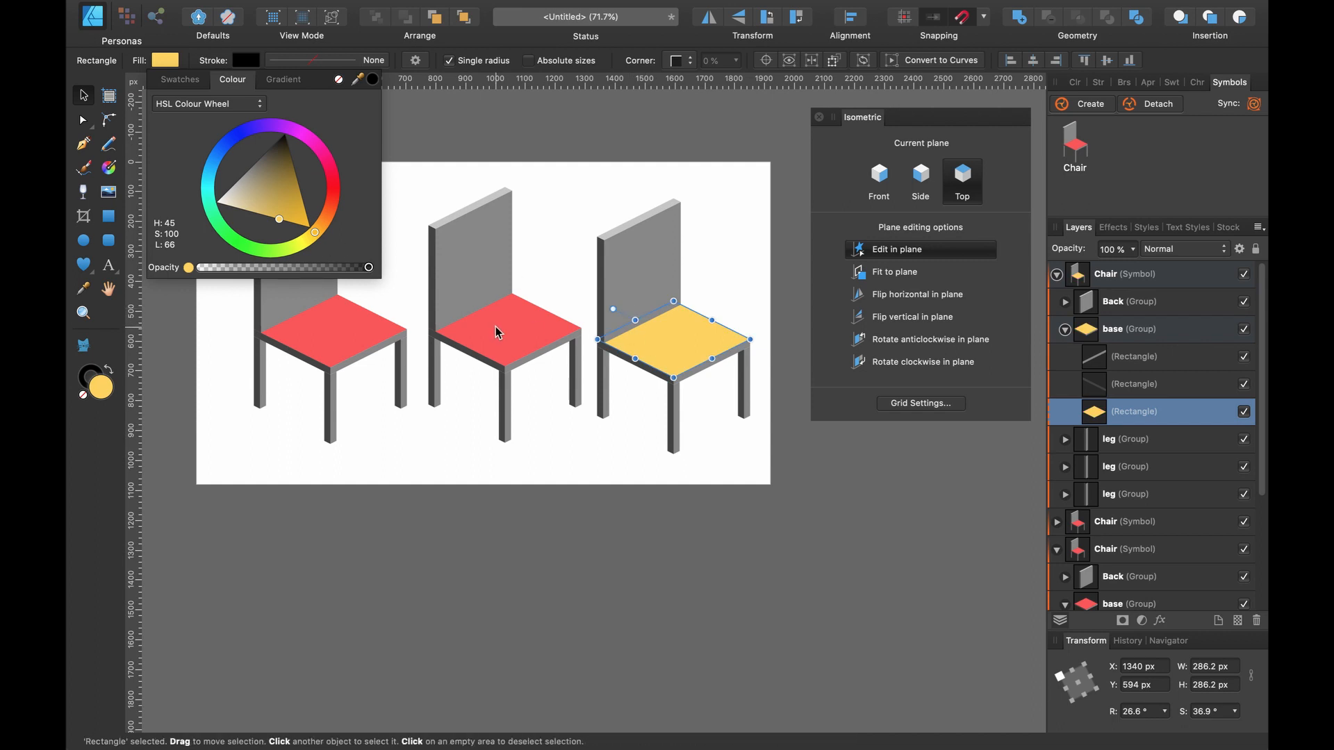
pyautogui.click(556, 165)
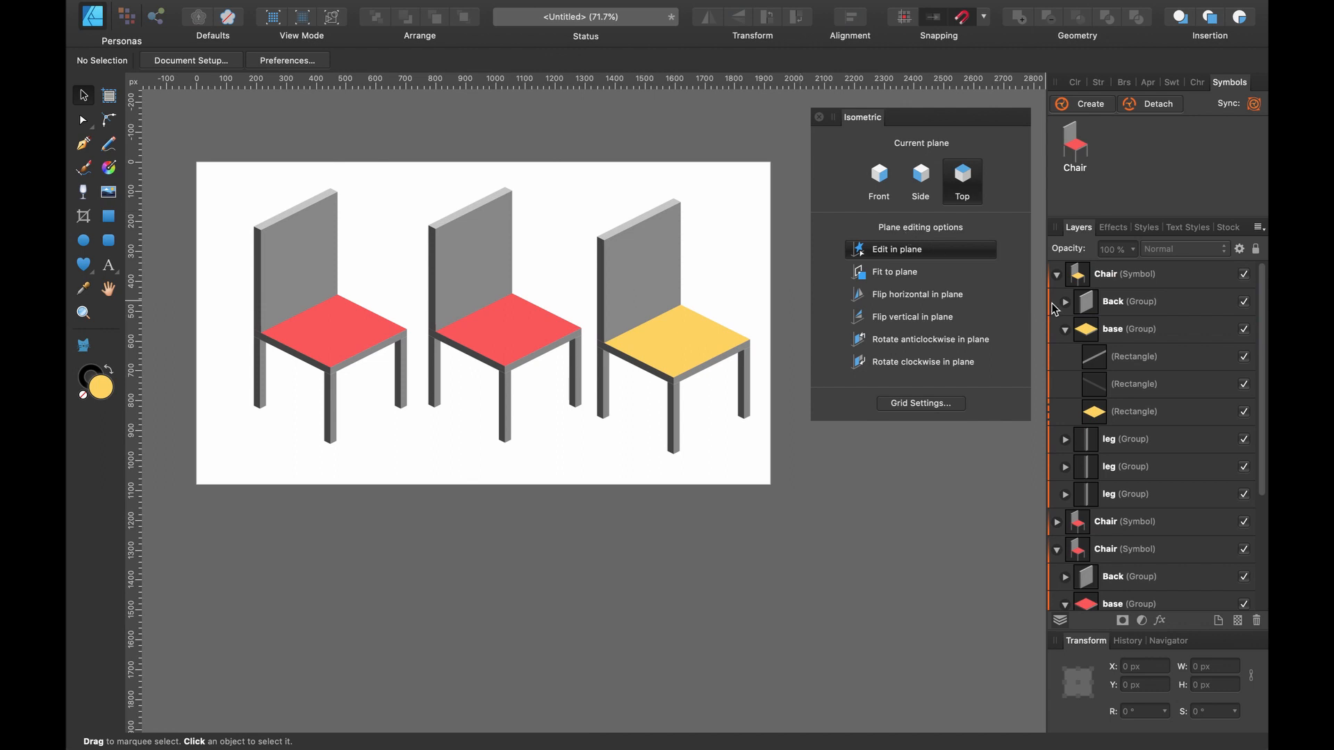
pyautogui.click(1057, 275)
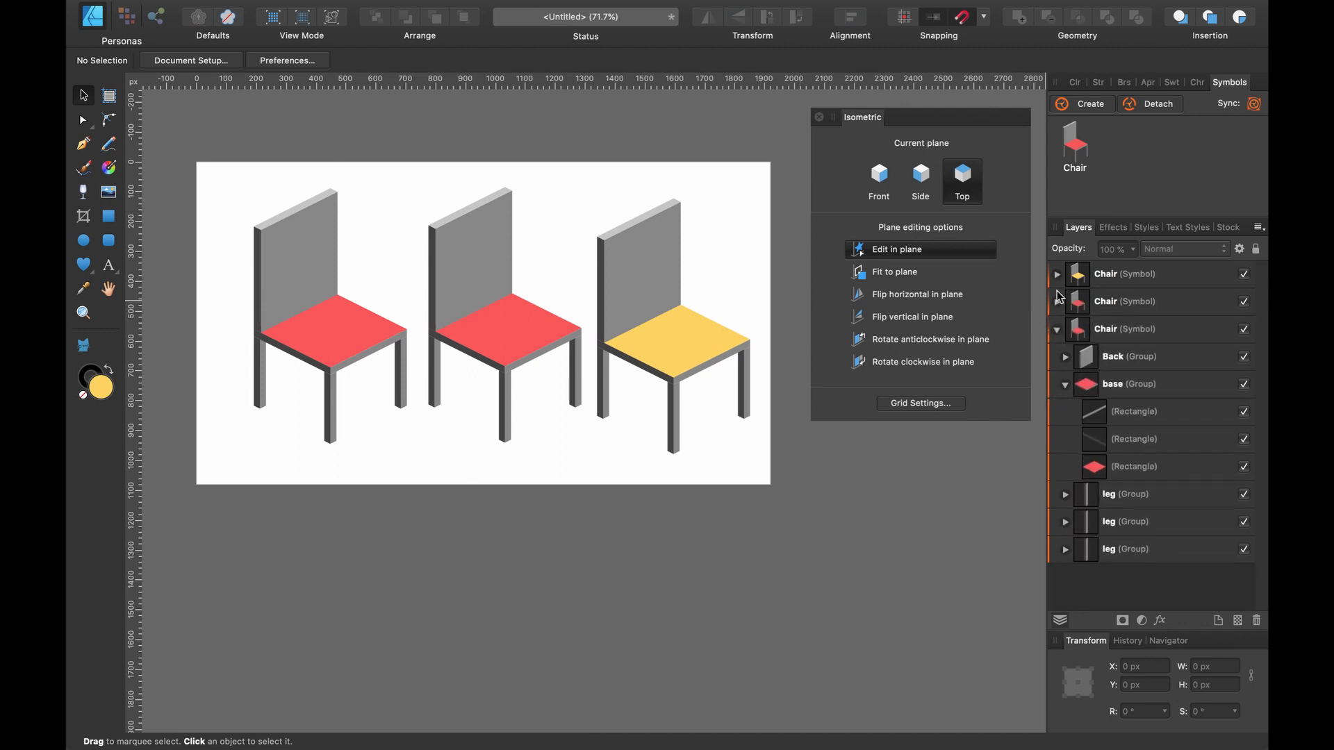
pyautogui.click(1057, 329)
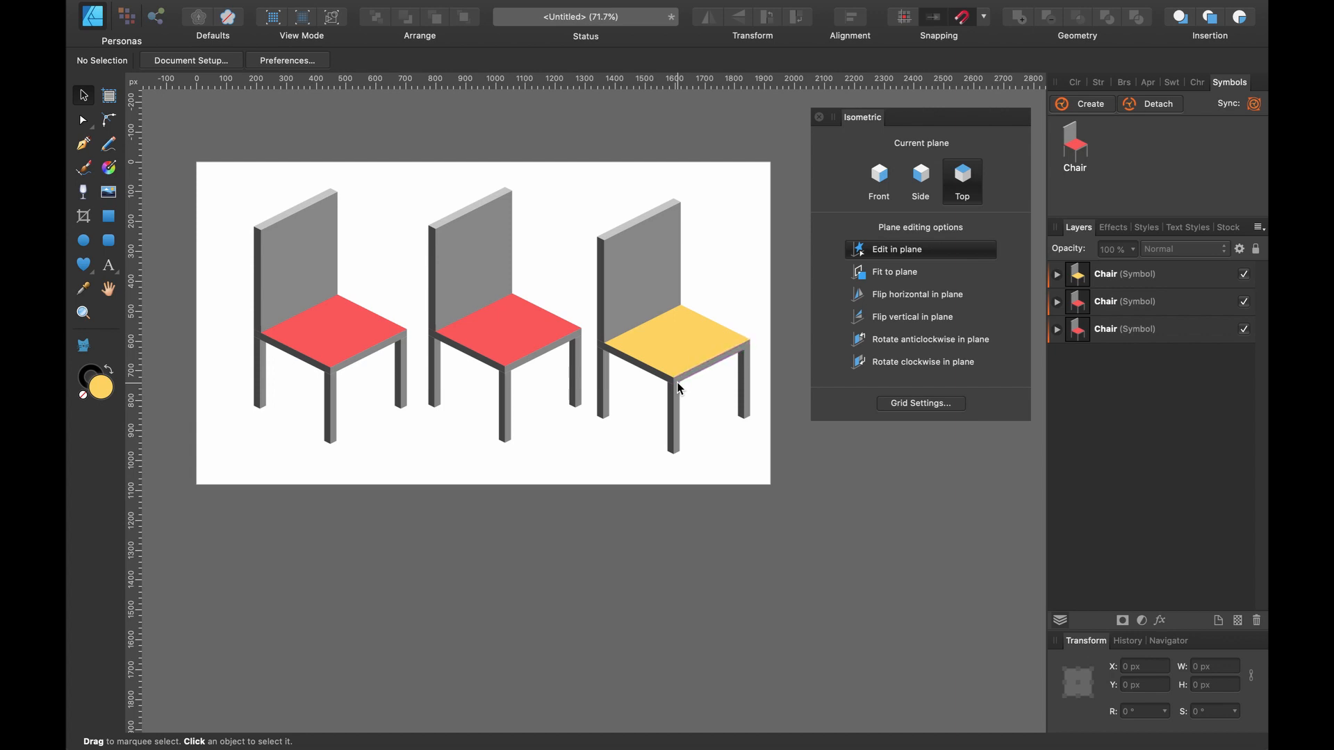
# Undo the seat recolouring and the added symbol instances back to the single grey chair symbol, and collapse its layer.
pyautogui.press('super+z')
pyautogui.press('super+z')
pyautogui.press('super+z')
pyautogui.press('super+z')
pyautogui.press('super+z')
pyautogui.press('super+z')
pyautogui.press('super+z')
pyautogui.press('super+z')
pyautogui.press('super+z')
pyautogui.press('super+z')
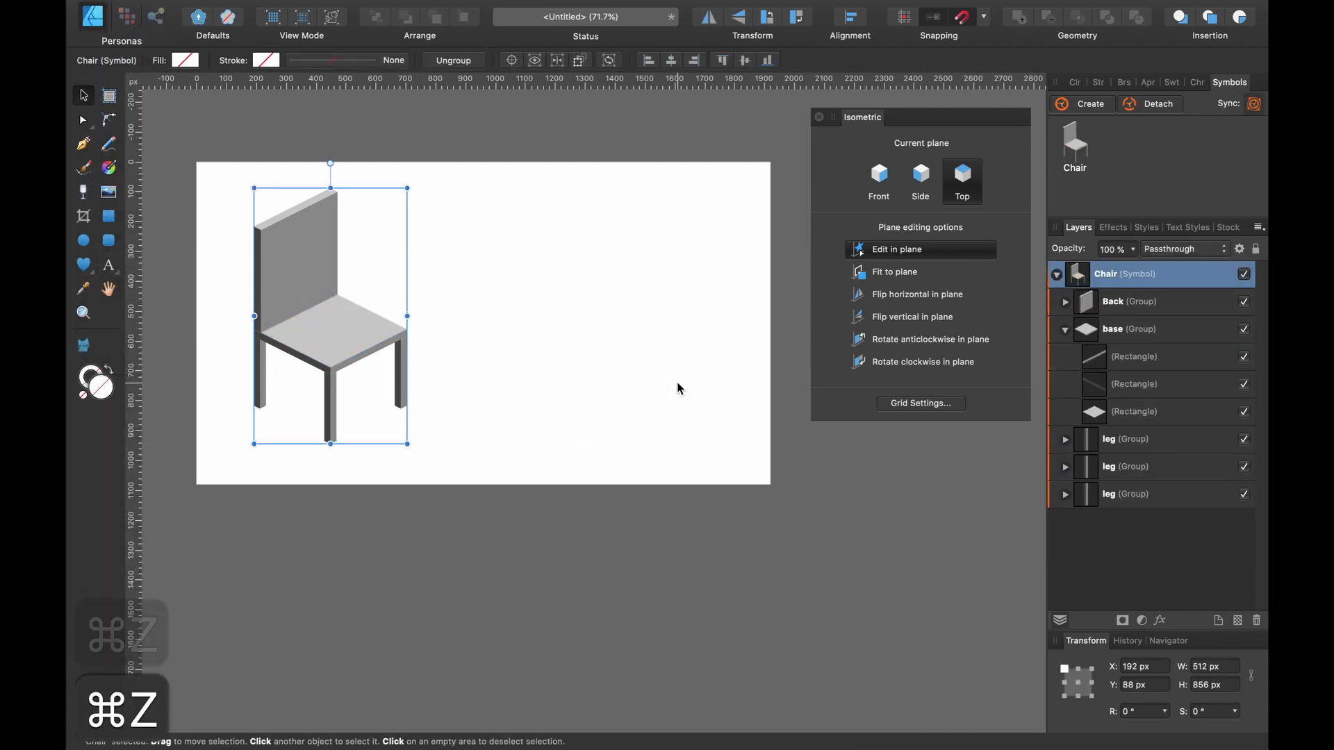
pyautogui.click(1059, 275)
pyautogui.click(525, 381)
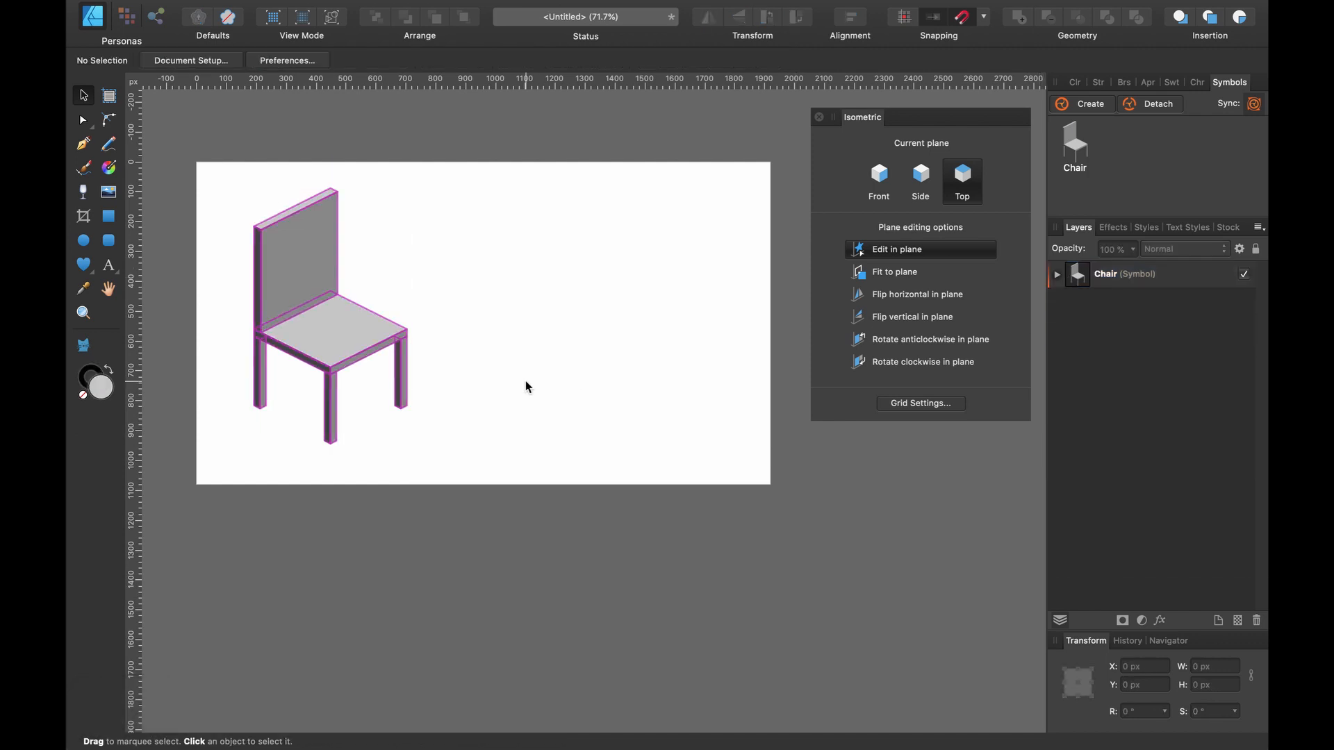
# Move the remaining chair symbol to about X 736 px, Y 96 px on the artboard.
pyautogui.moveTo(375, 353); pyautogui.dragTo(487, 359)
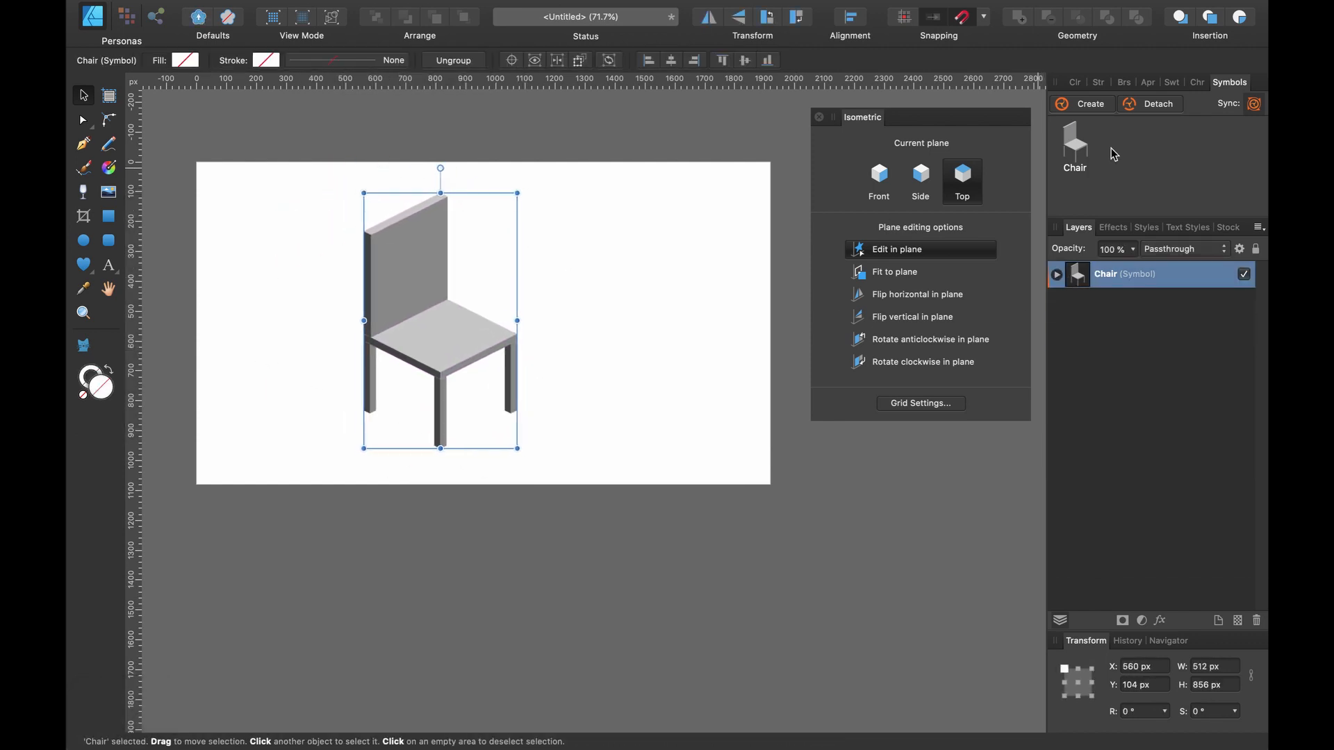
pyautogui.click(1076, 84)
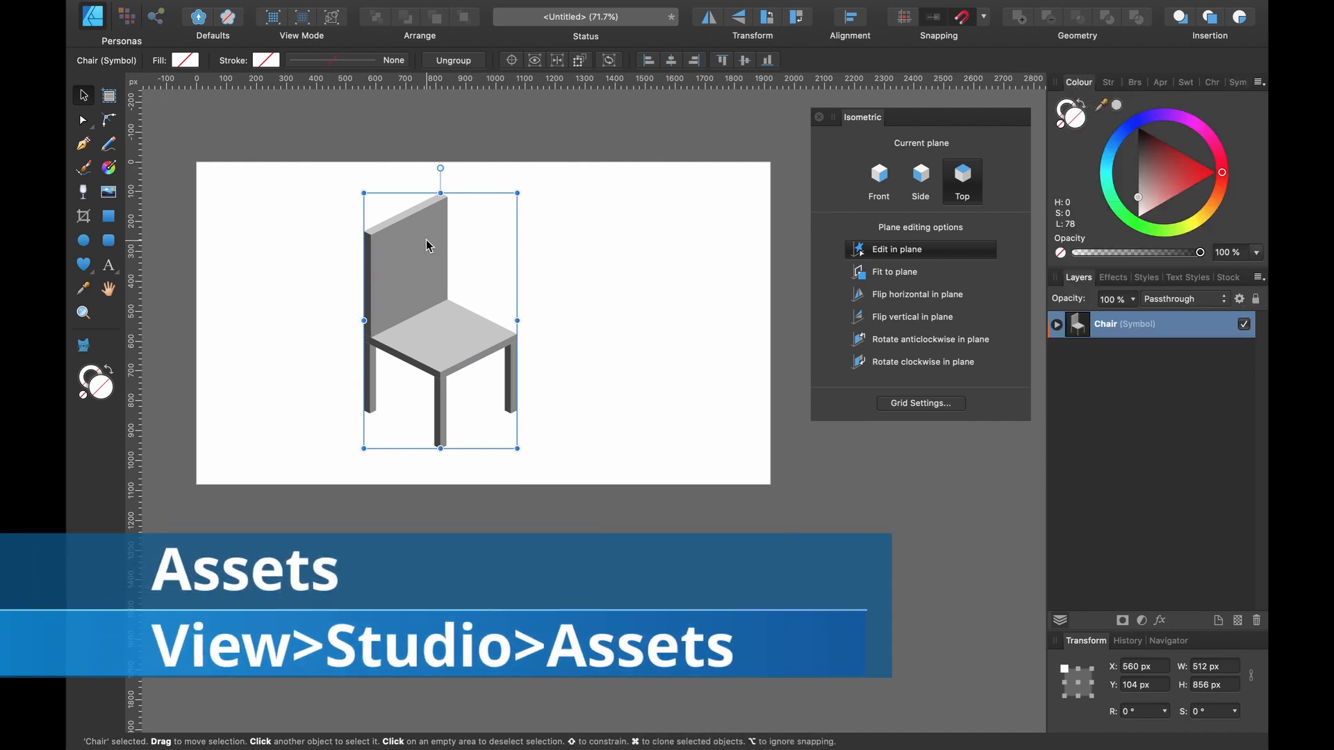
pyautogui.moveTo(427, 244); pyautogui.dragTo(496, 245)
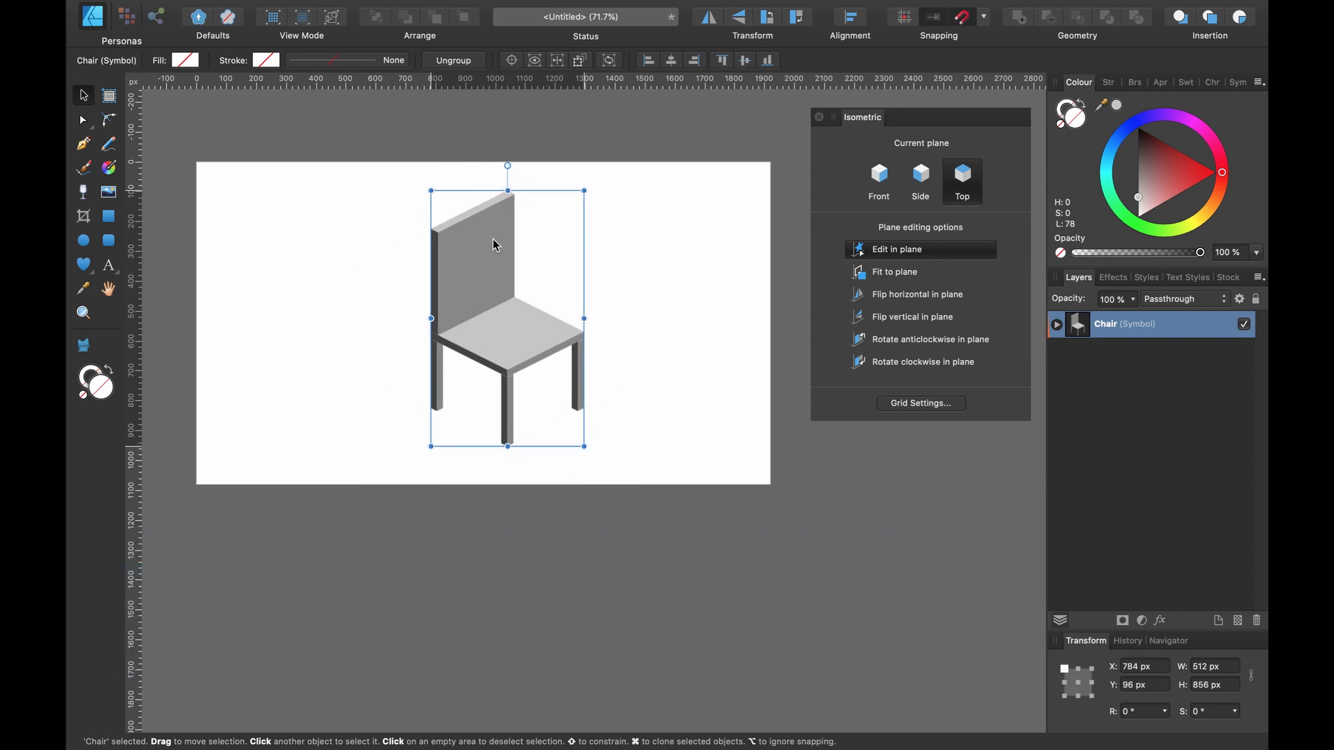
pyautogui.moveTo(495, 245); pyautogui.dragTo(428, 251)
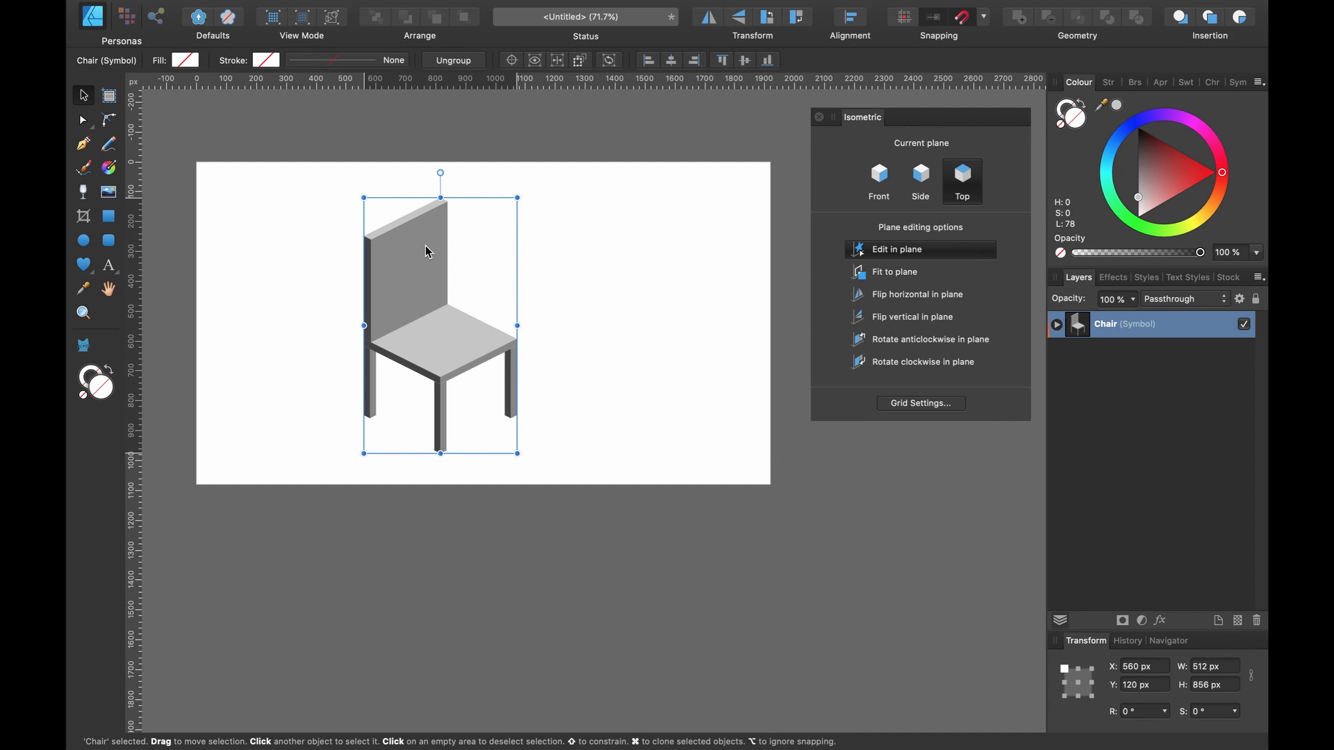
pyautogui.moveTo(428, 252); pyautogui.dragTo(481, 245)
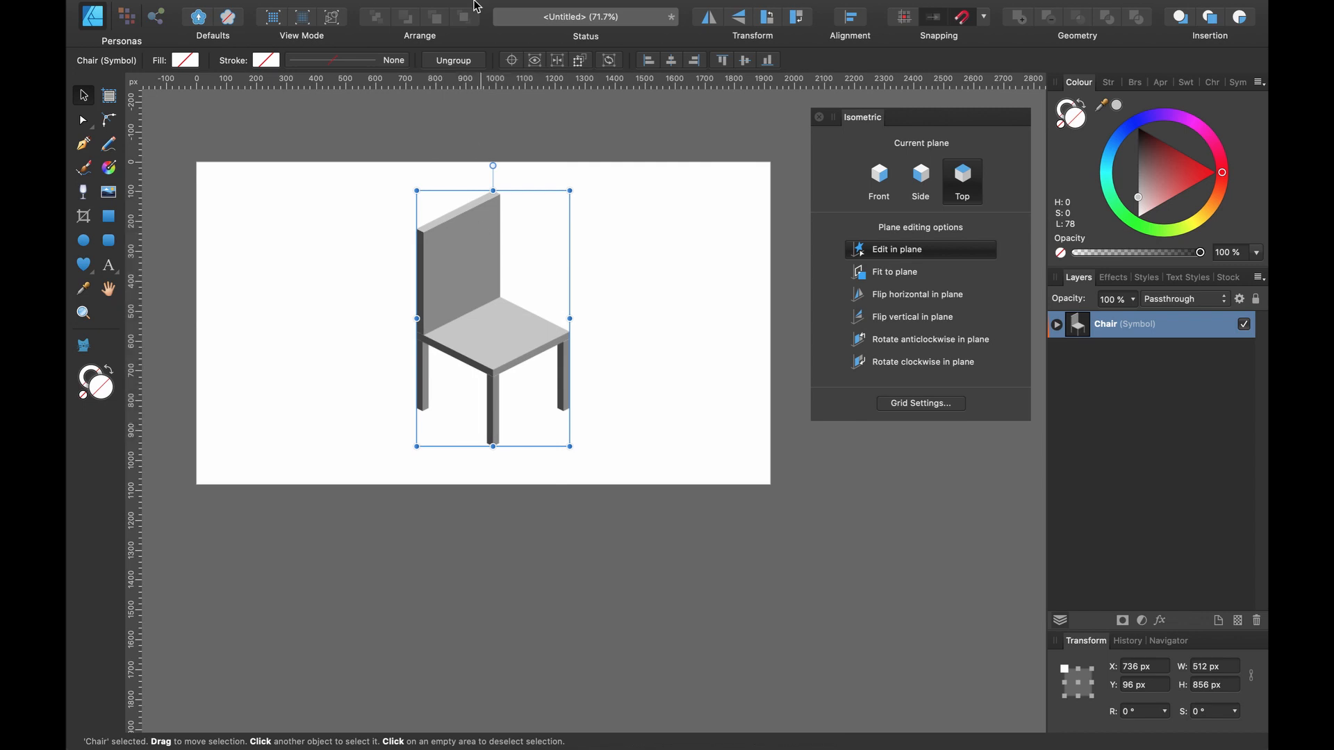
# Display the Assets studio and check the list of available asset categories.
pyautogui.click(442, 10)
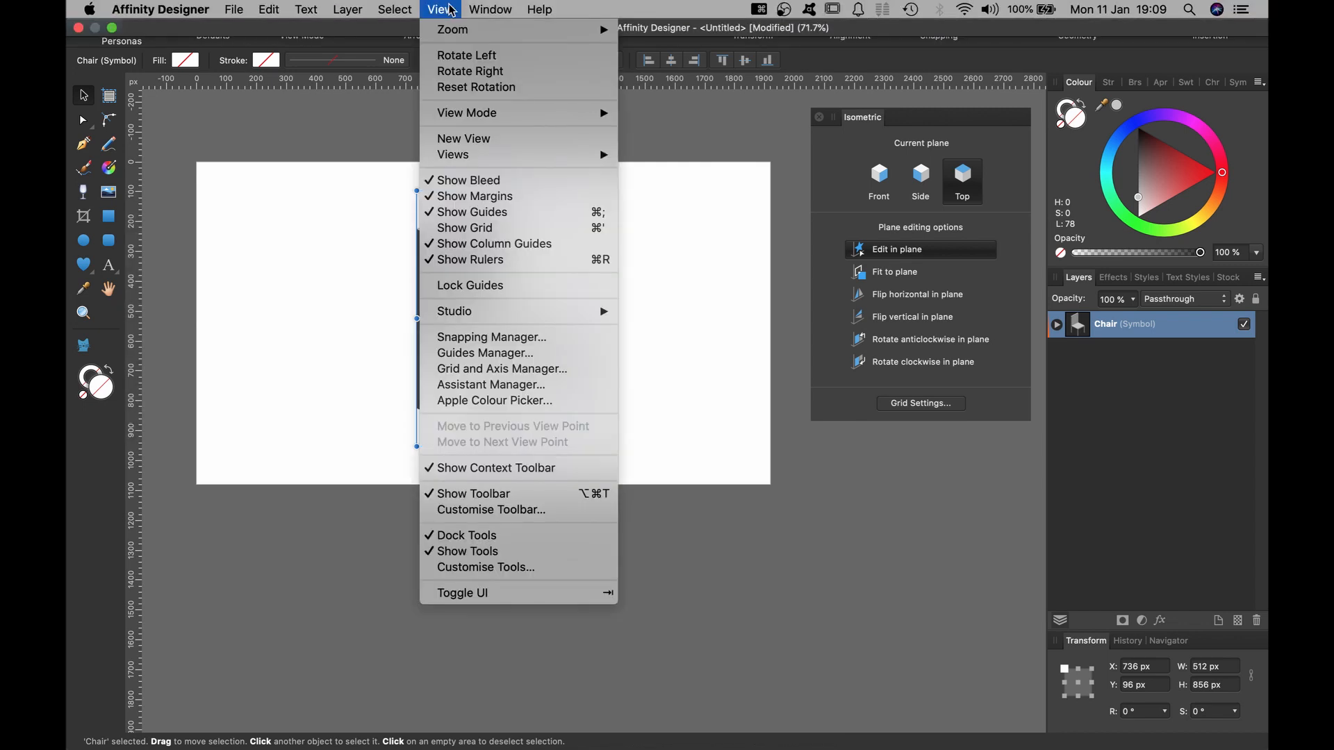
pyautogui.moveTo(514, 316)
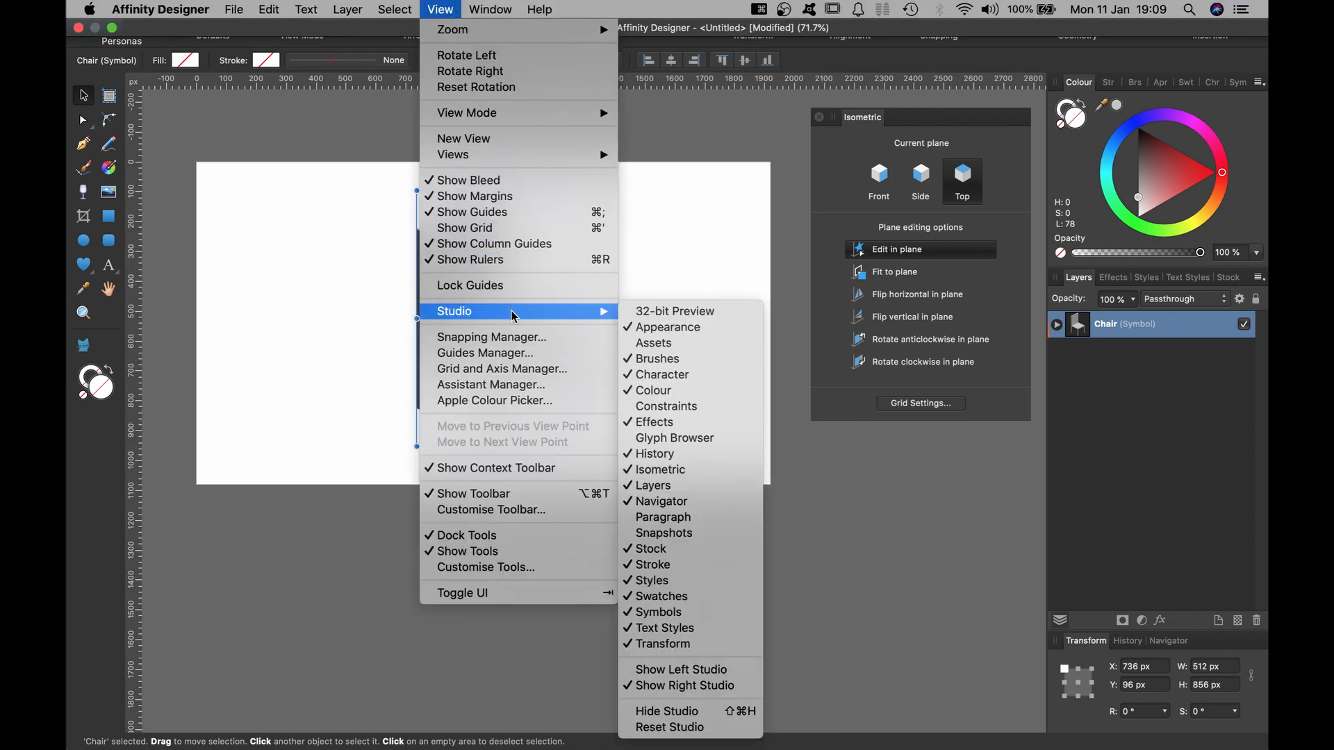
pyautogui.click(674, 344)
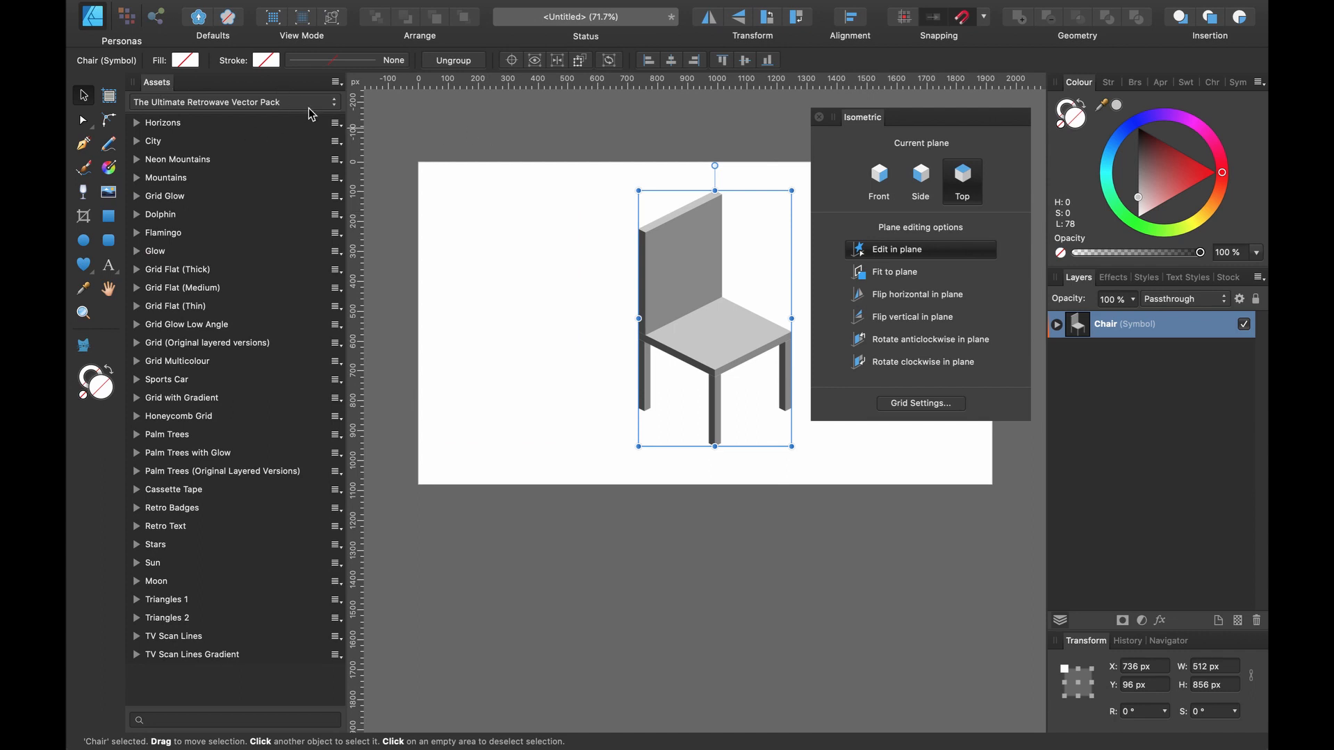
pyautogui.click(227, 104)
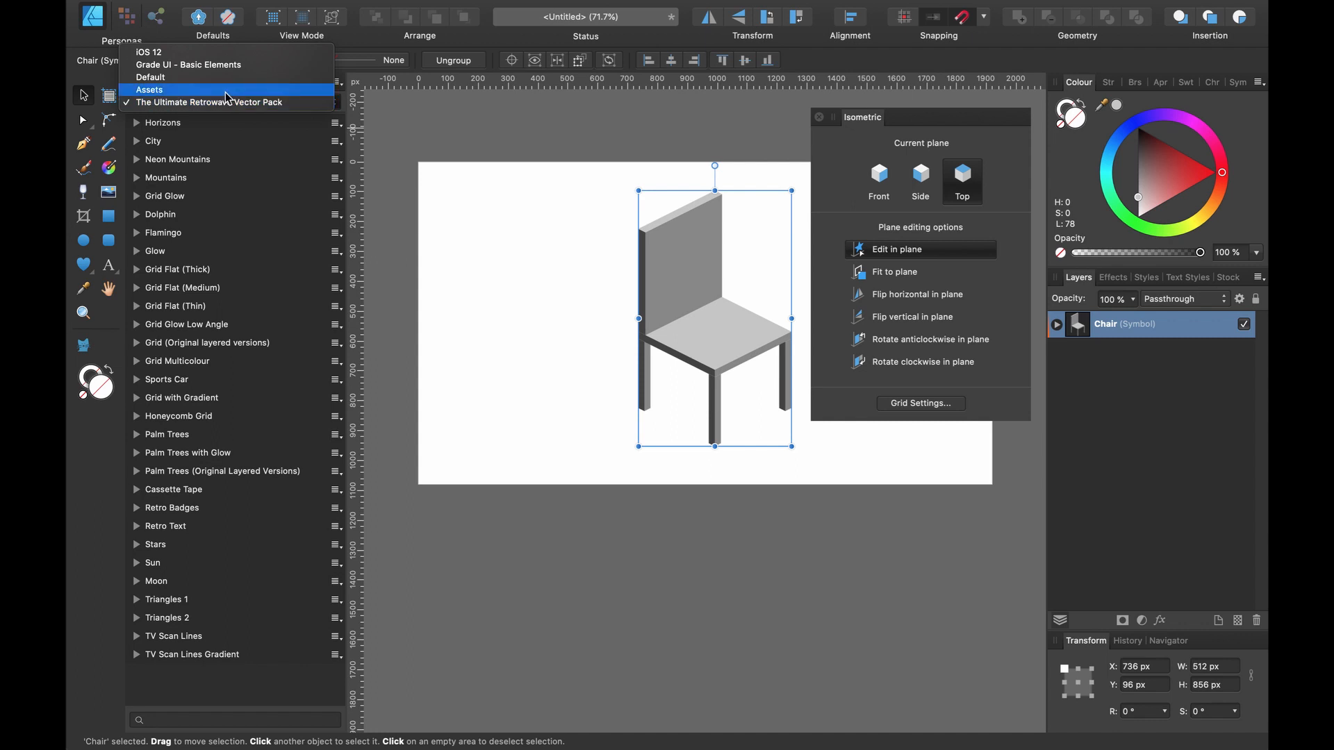
pyautogui.click(435, 129)
# Create a new asset category and rename it Room.
pyautogui.click(336, 84)
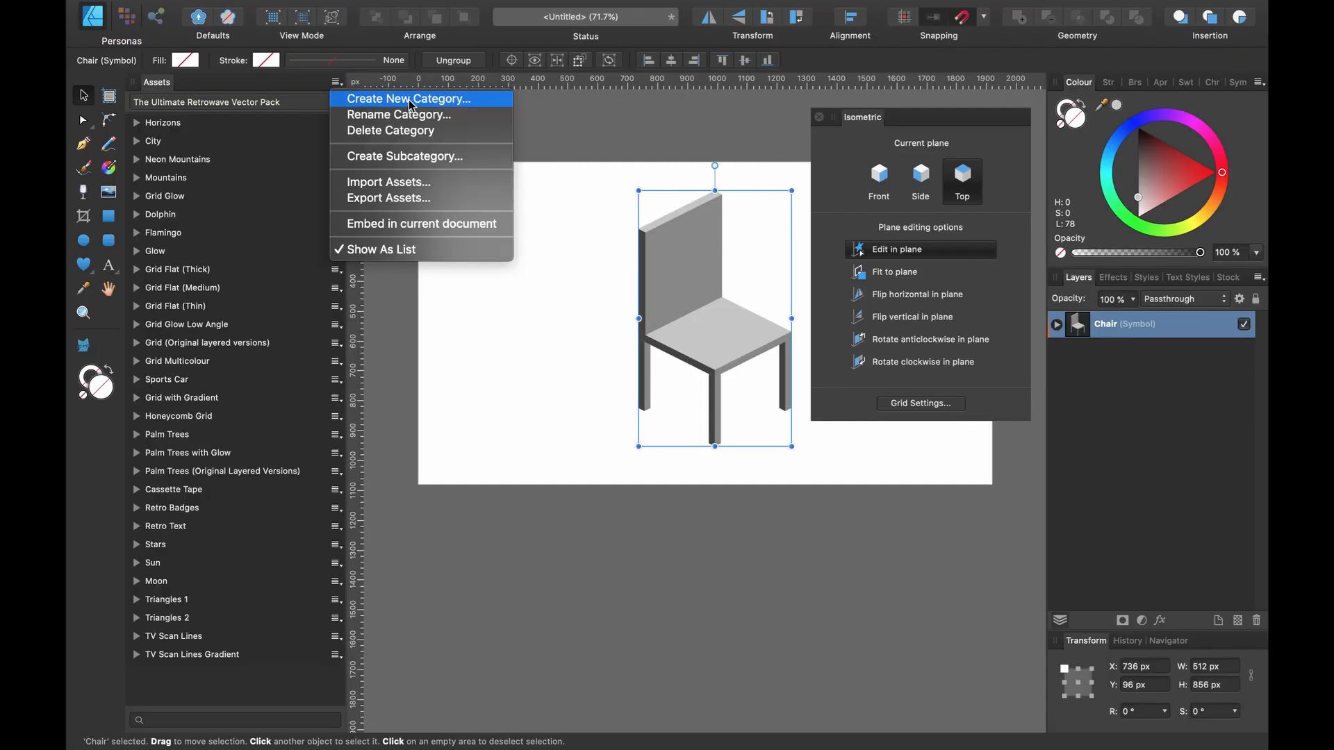
pyautogui.click(495, 143)
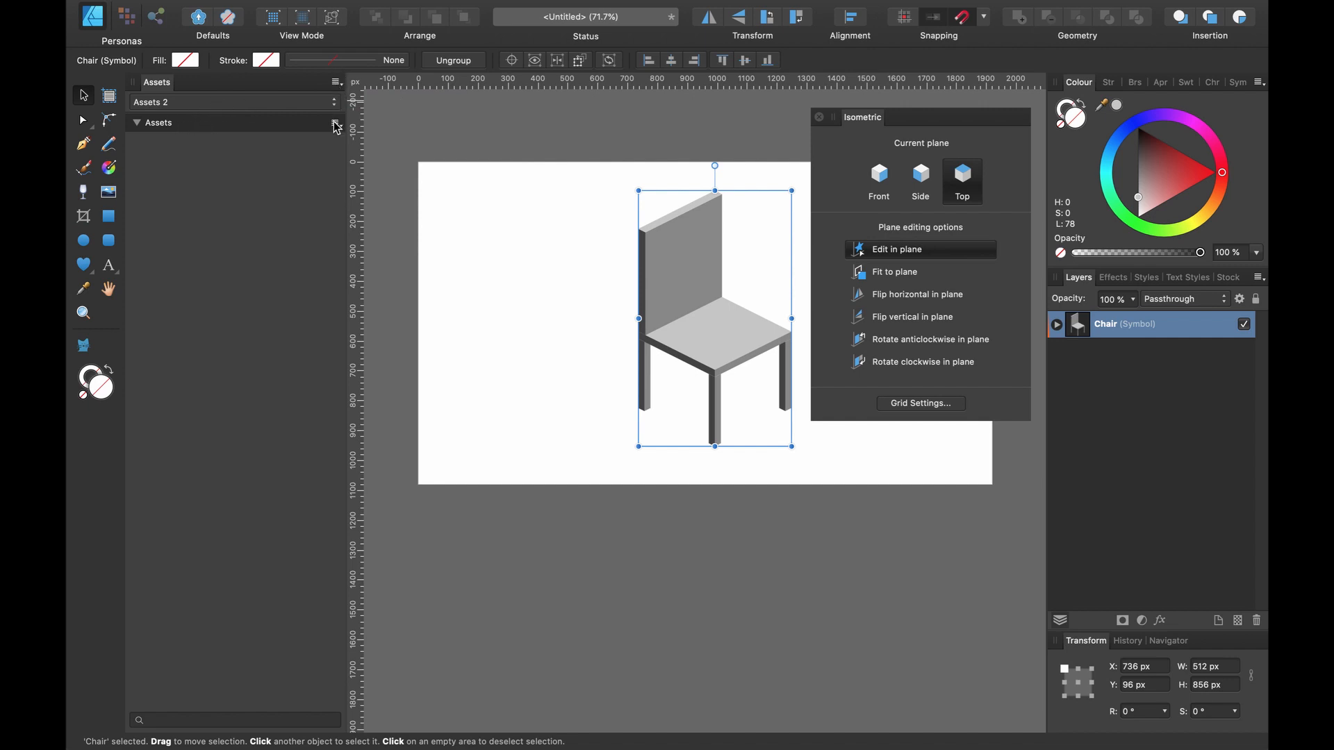
pyautogui.click(332, 84)
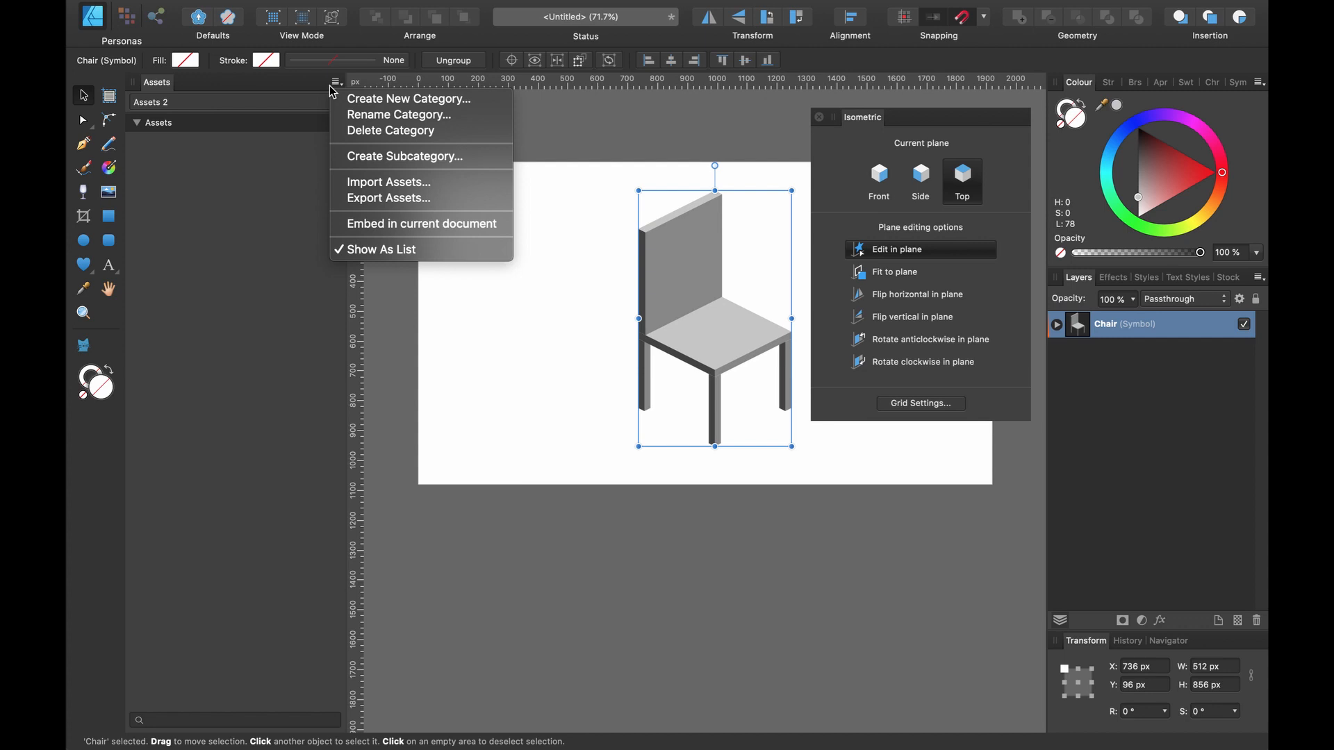
pyautogui.click(364, 117)
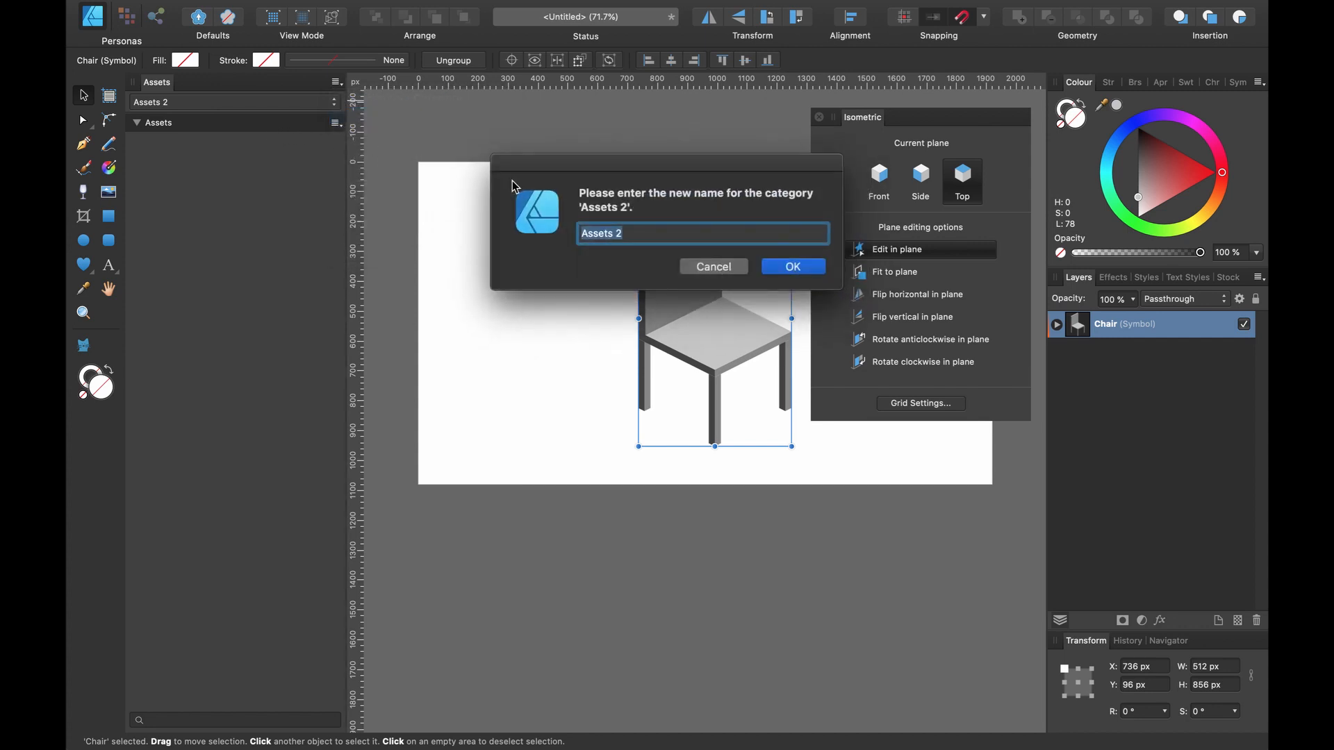
pyautogui.write('Room')
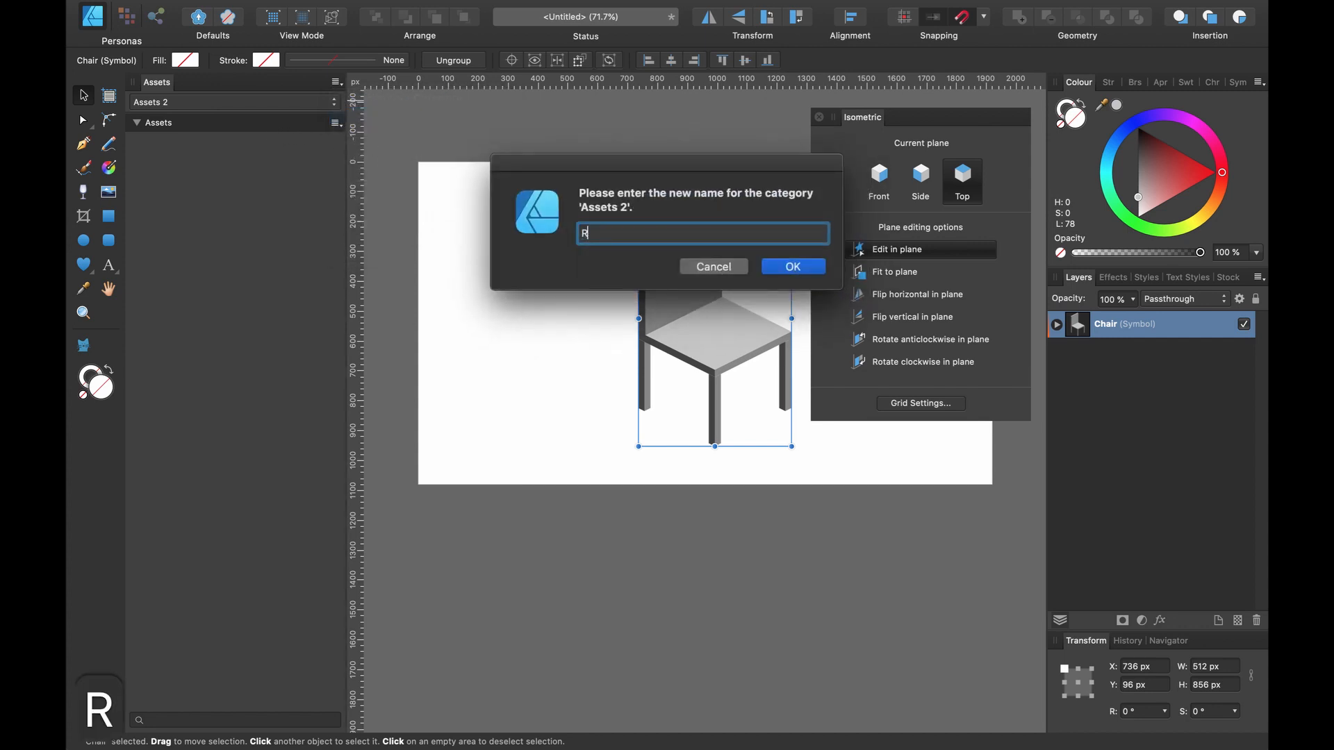
pyautogui.click(792, 267)
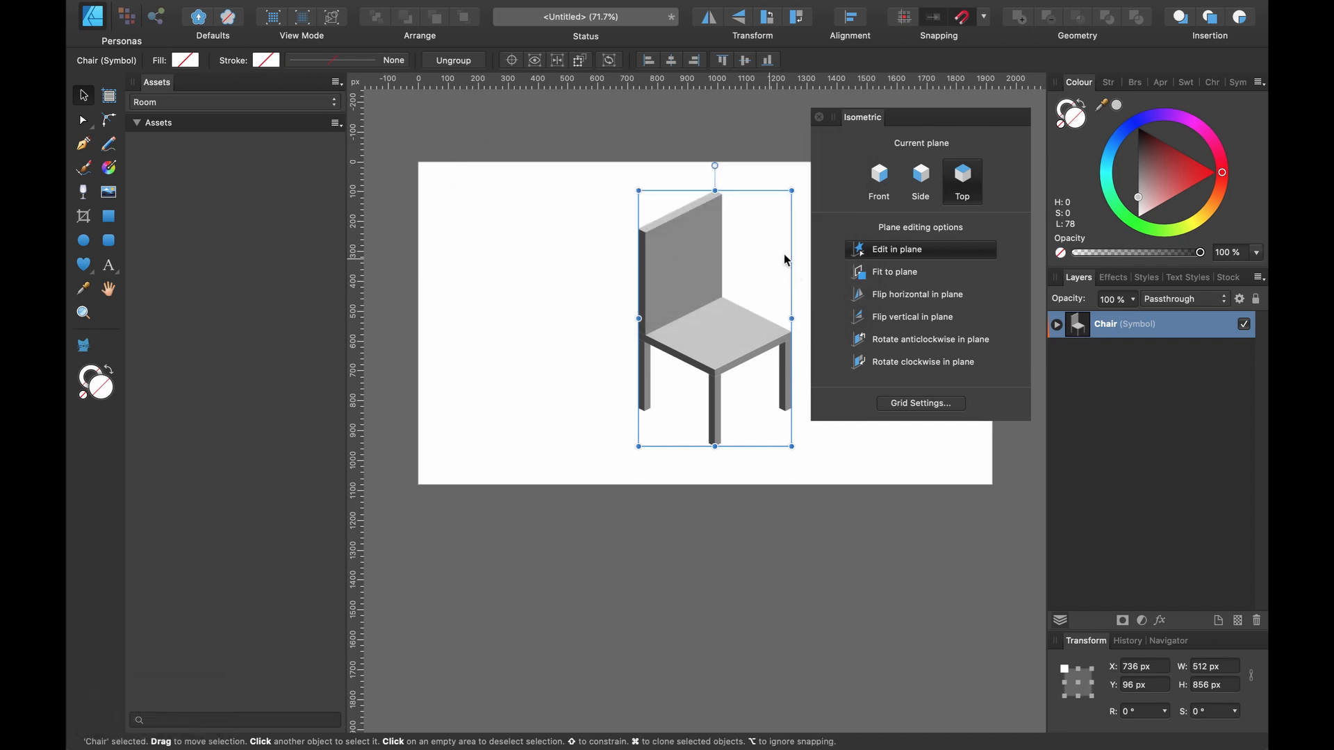
# Add the chair to the Room category's Assets group and move the artboard chair to about X 184 px, Y 100 px.
pyautogui.moveTo(692, 267); pyautogui.dragTo(235, 238)
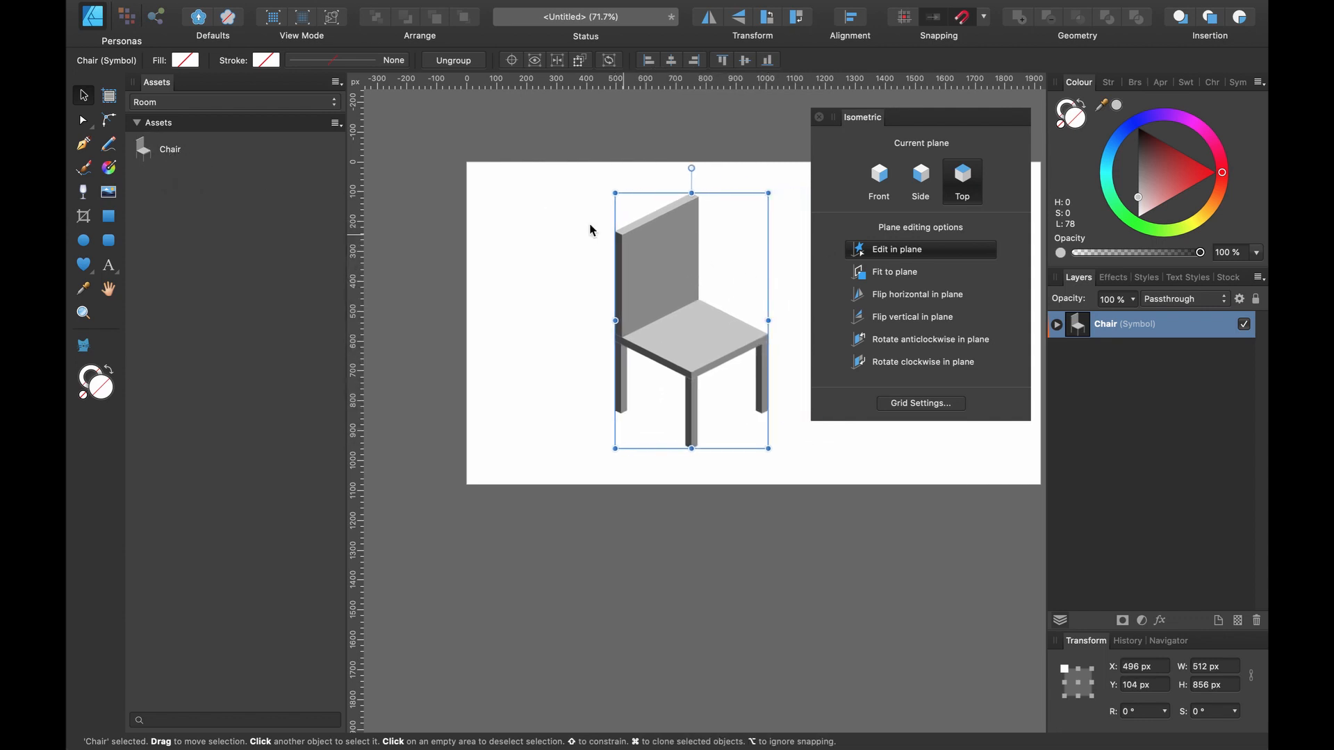
pyautogui.moveTo(619, 203); pyautogui.dragTo(519, 200)
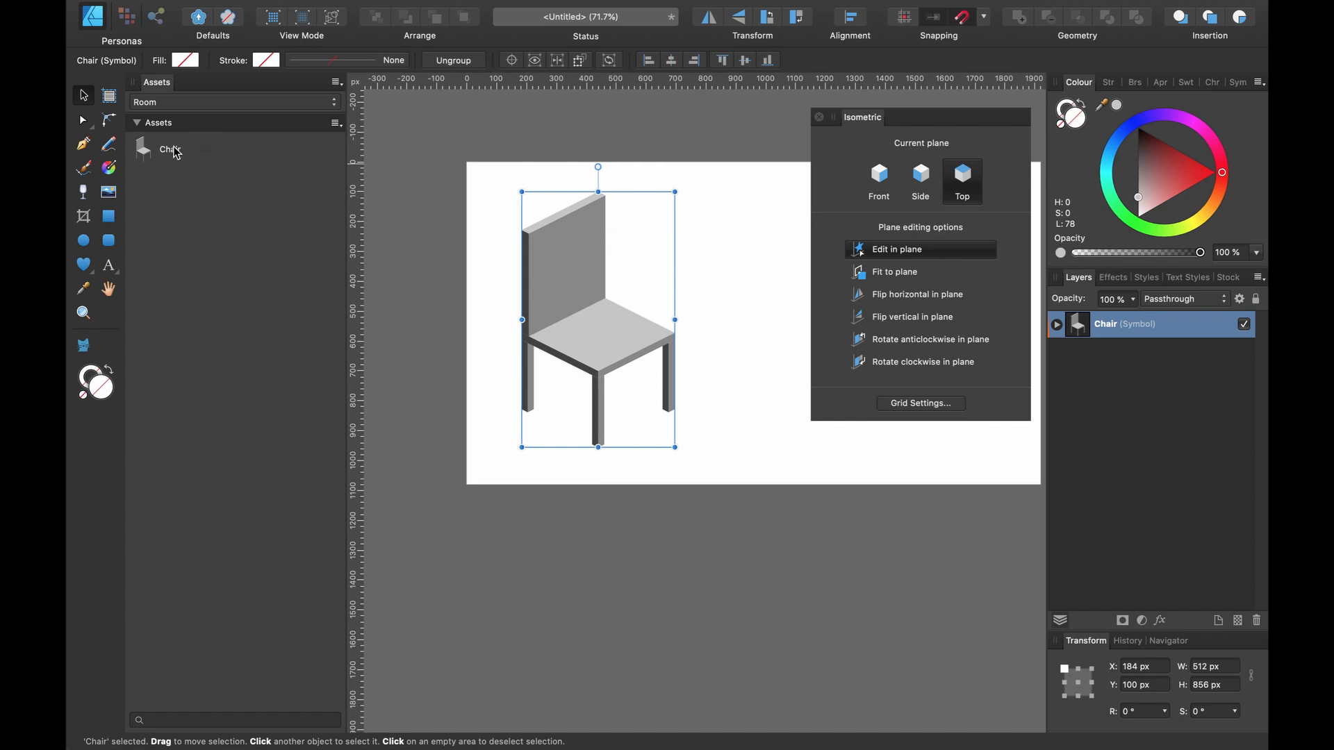
# Move the chair to about X 744 px, Y 76 px and place a second one from the Chair asset at about X 224 px, Y 8 px.
pyautogui.moveTo(639, 396); pyautogui.dragTo(807, 388)
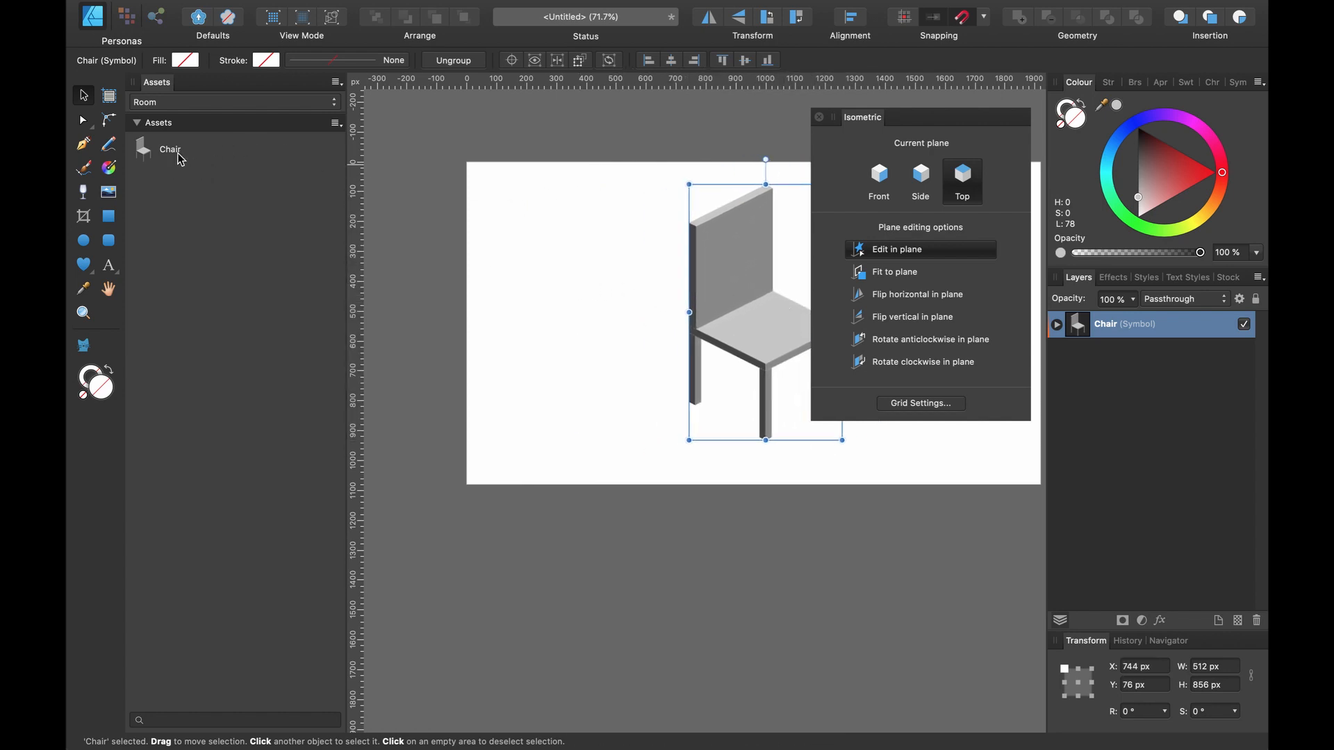
pyautogui.moveTo(171, 149); pyautogui.dragTo(606, 296)
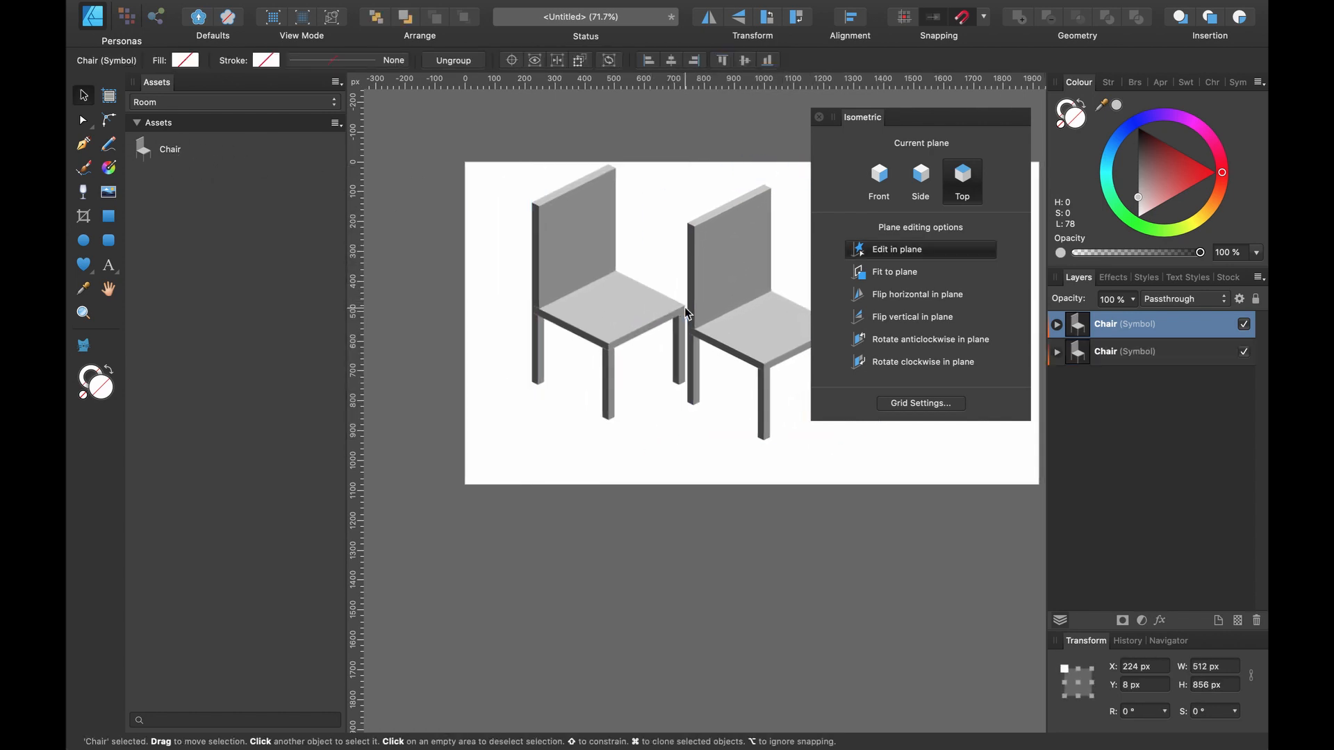
pyautogui.hscroll(4, 685, 307)
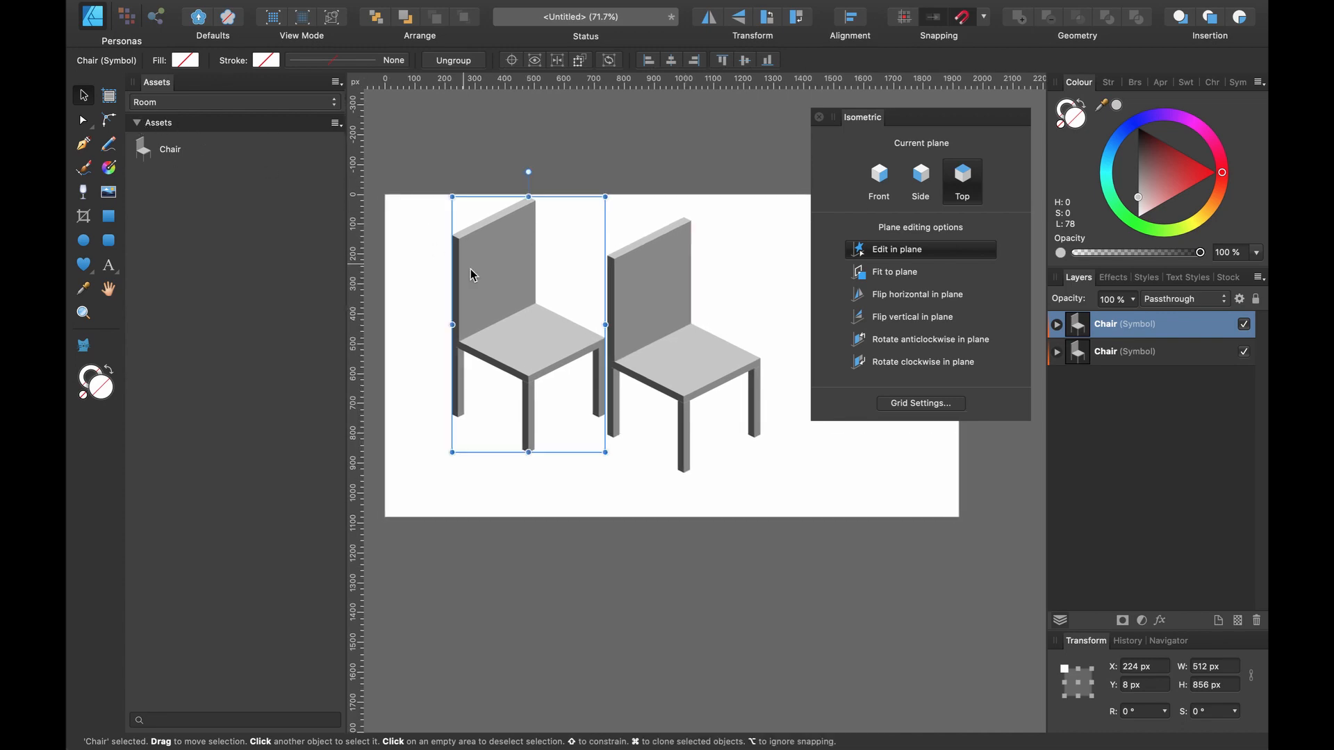